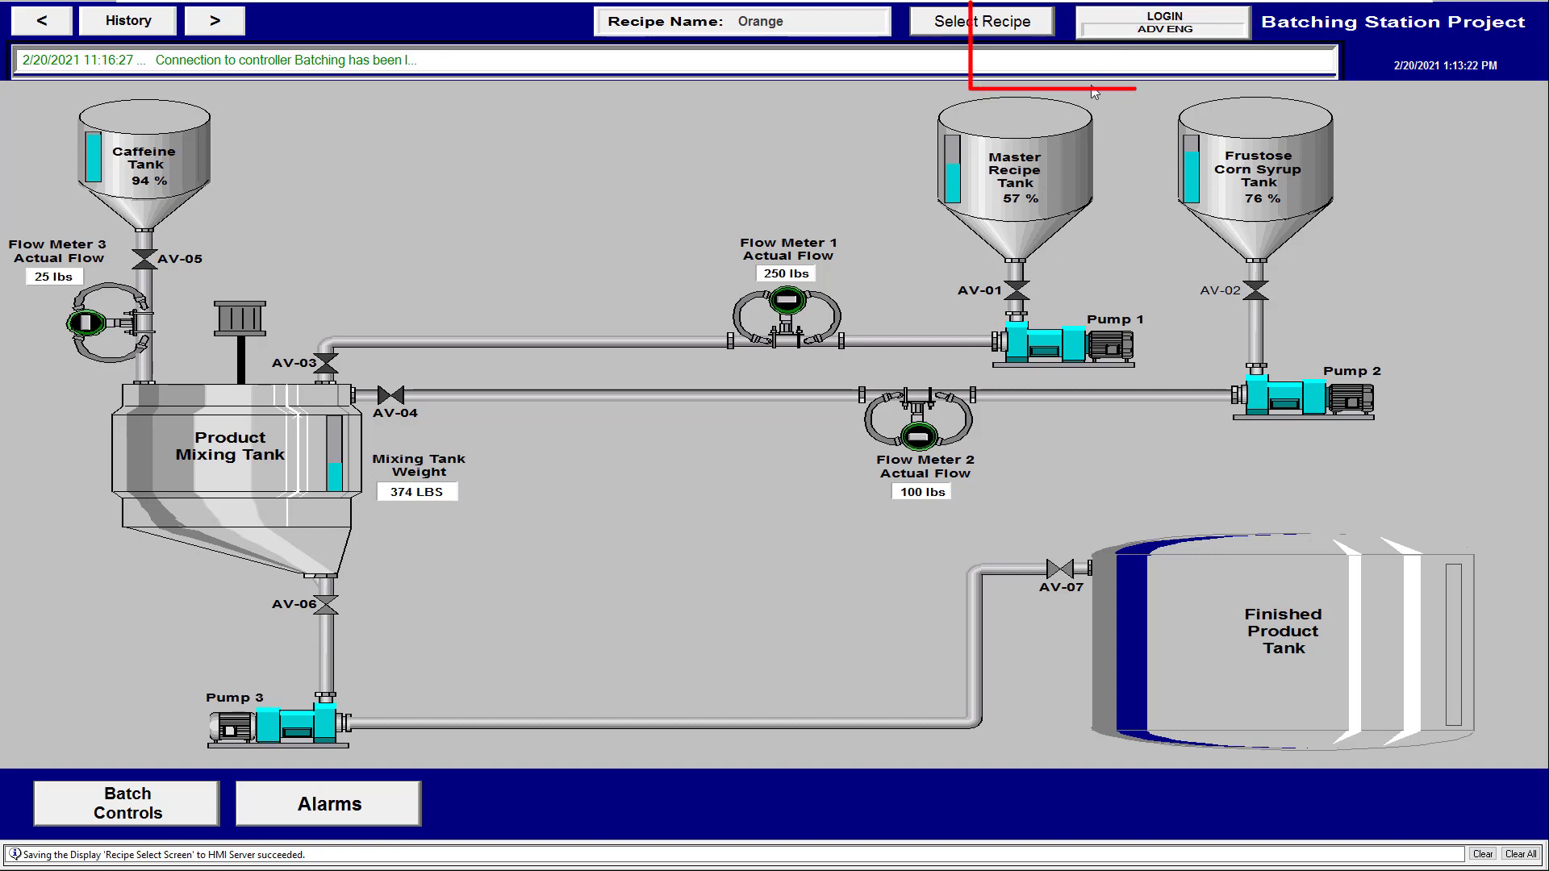
# Open the LOGIN prompt on the Batching Station overview, cancel it, and bring up Windows Start
pyautogui.click(1110, 18)
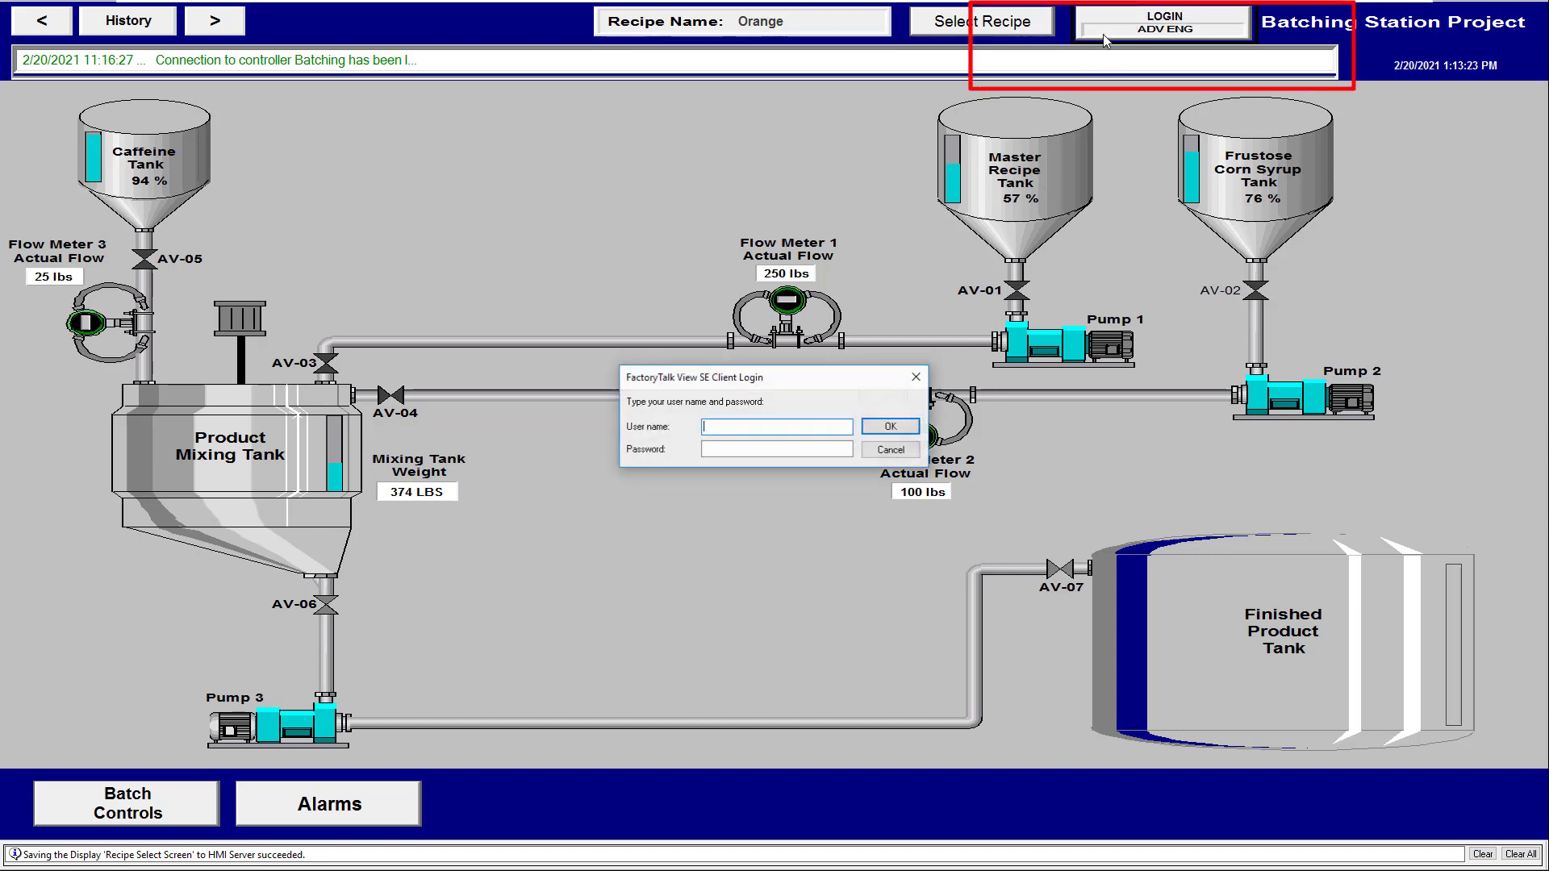
pyautogui.click(890, 449)
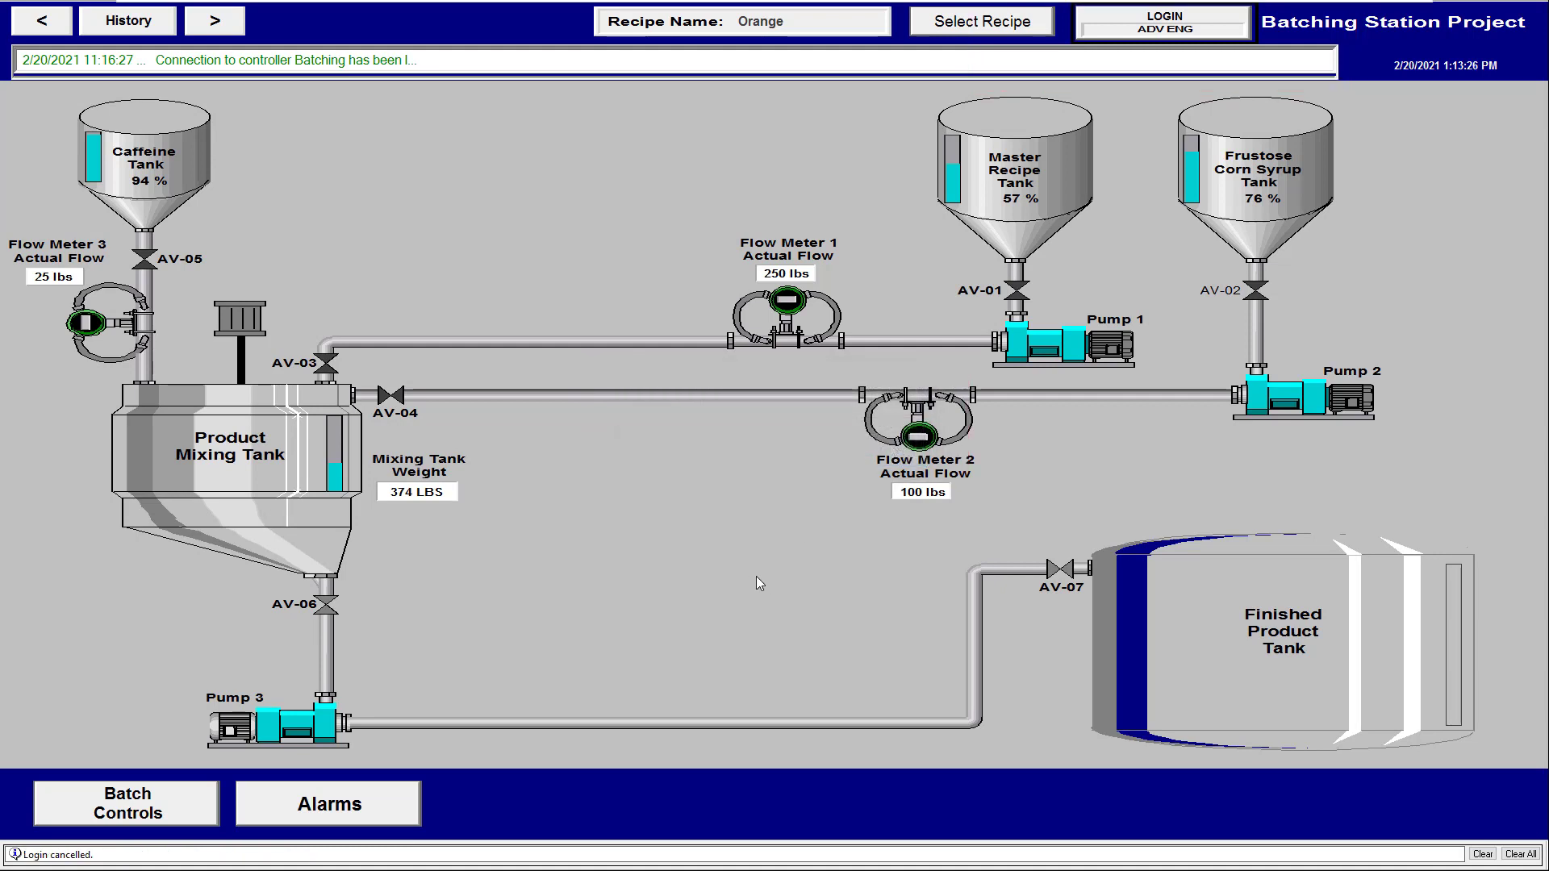
pyautogui.press('super')
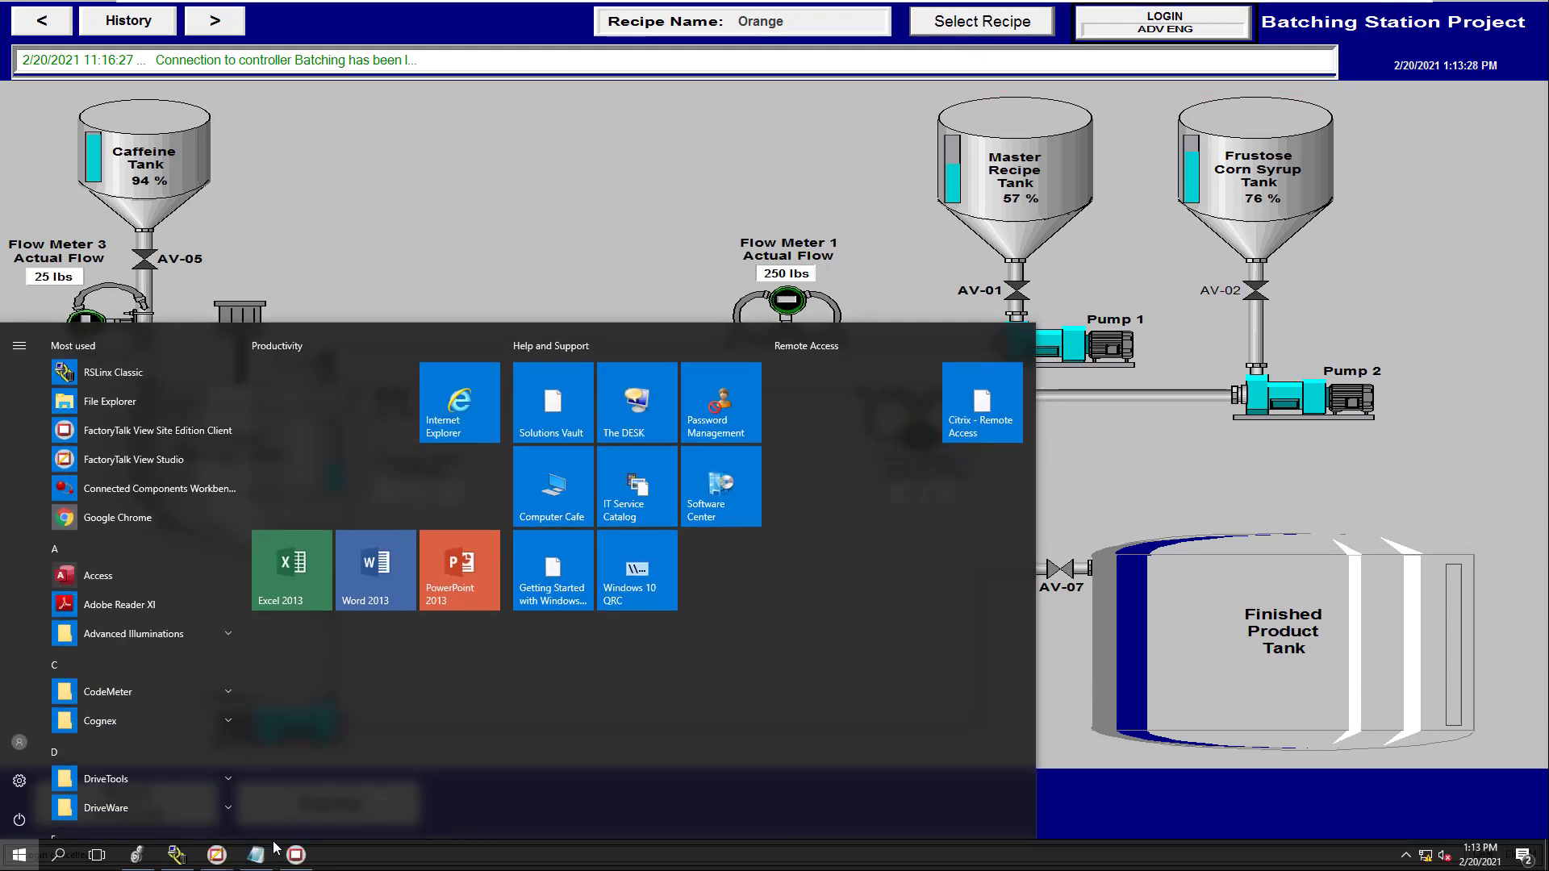
# Bring View Studio forward and select the LOGIN group in the header display
pyautogui.click(216, 855)
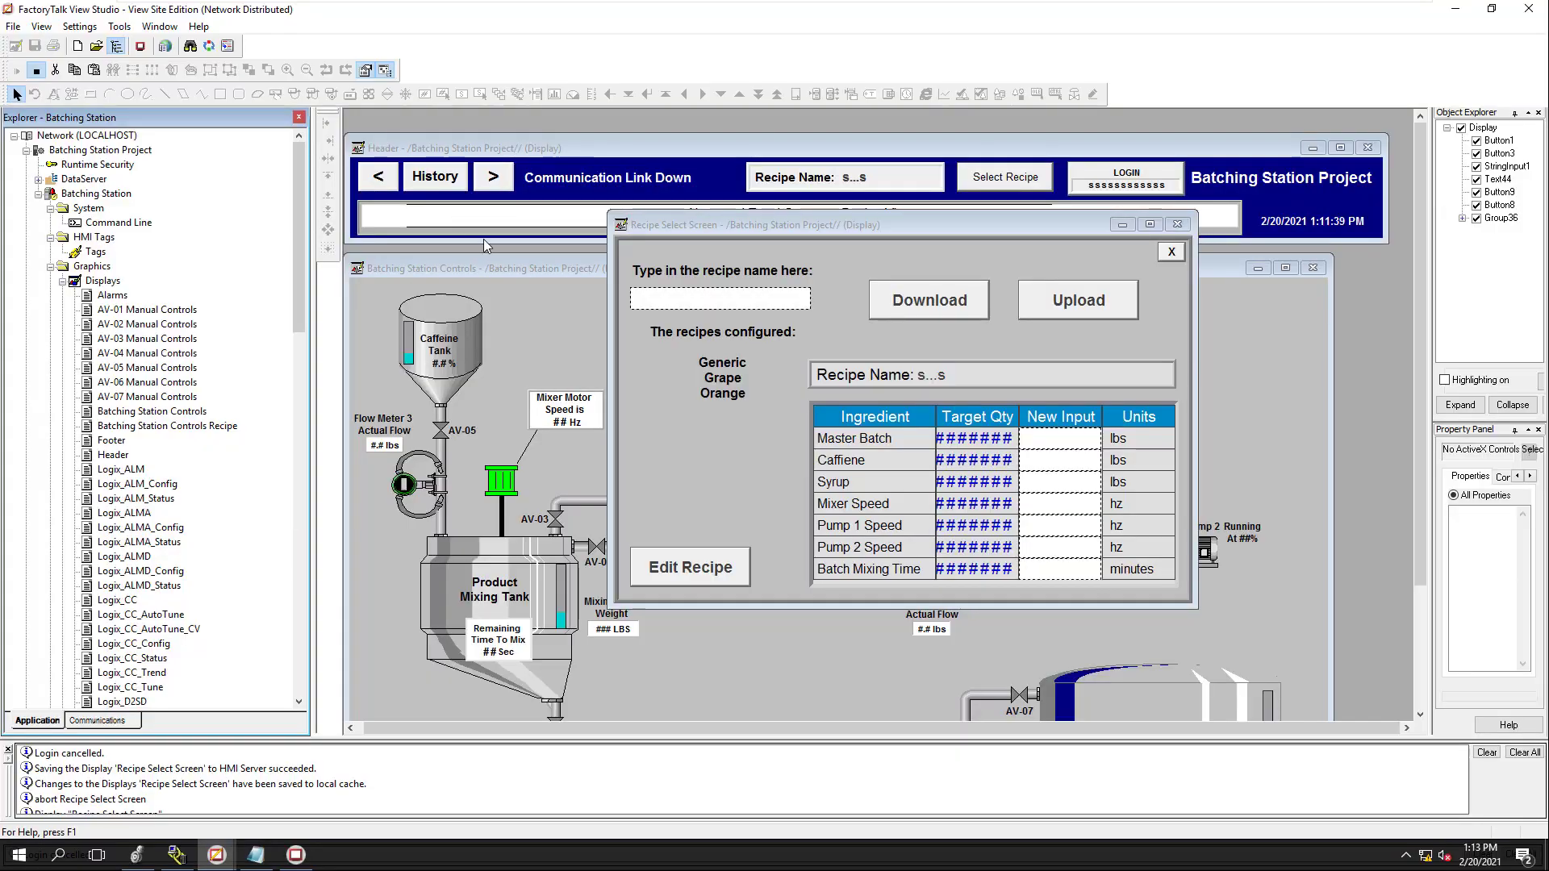
pyautogui.click(1079, 149)
pyautogui.click(1110, 186)
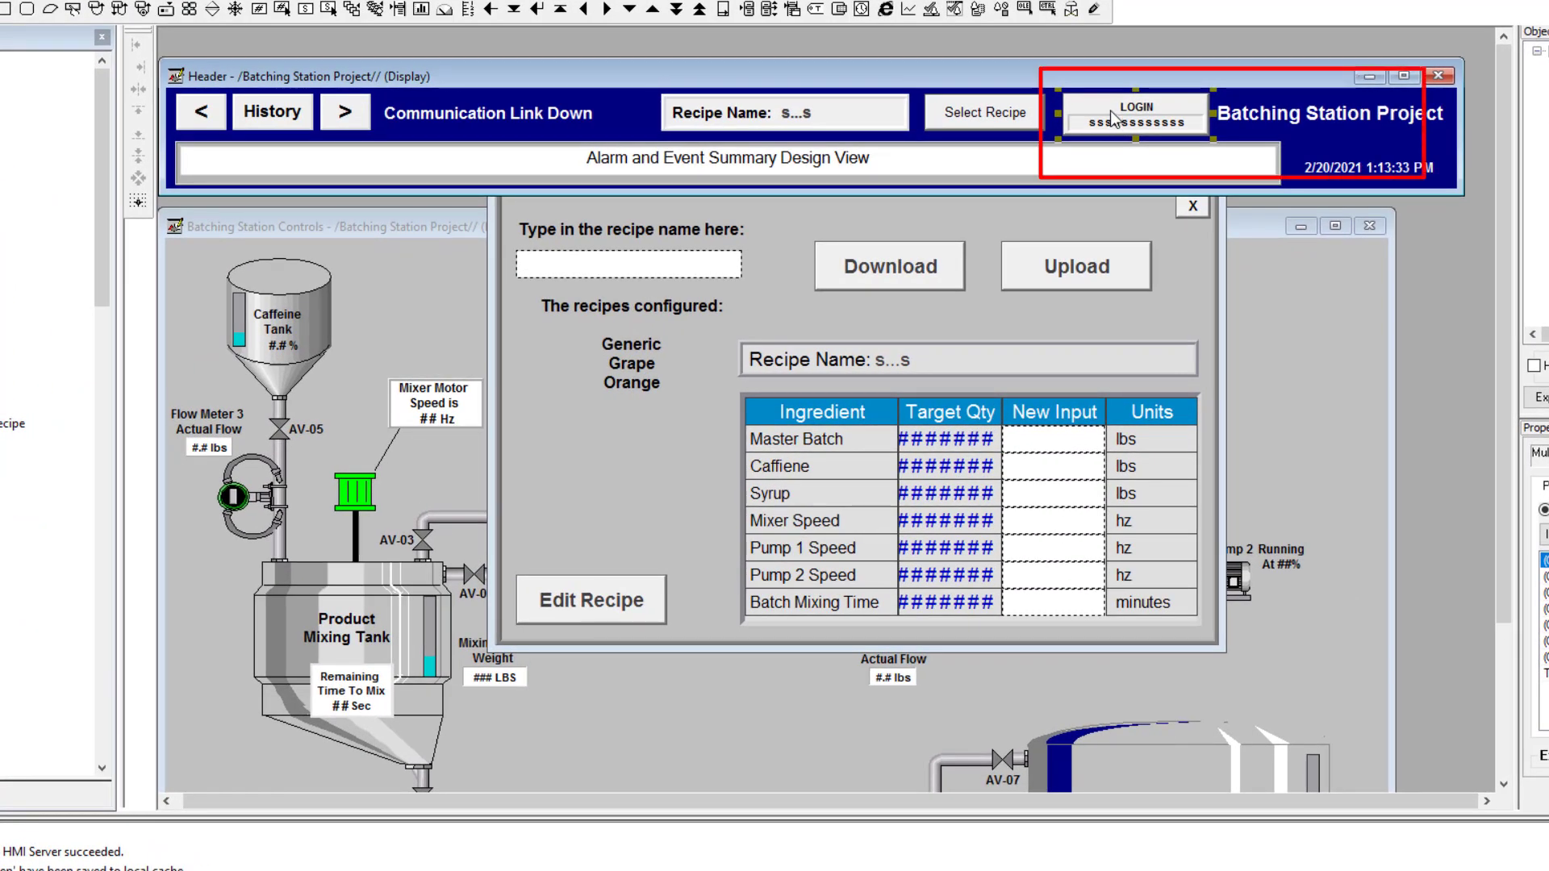
pyautogui.rightClick(1117, 125)
pyautogui.moveTo(1224, 280)
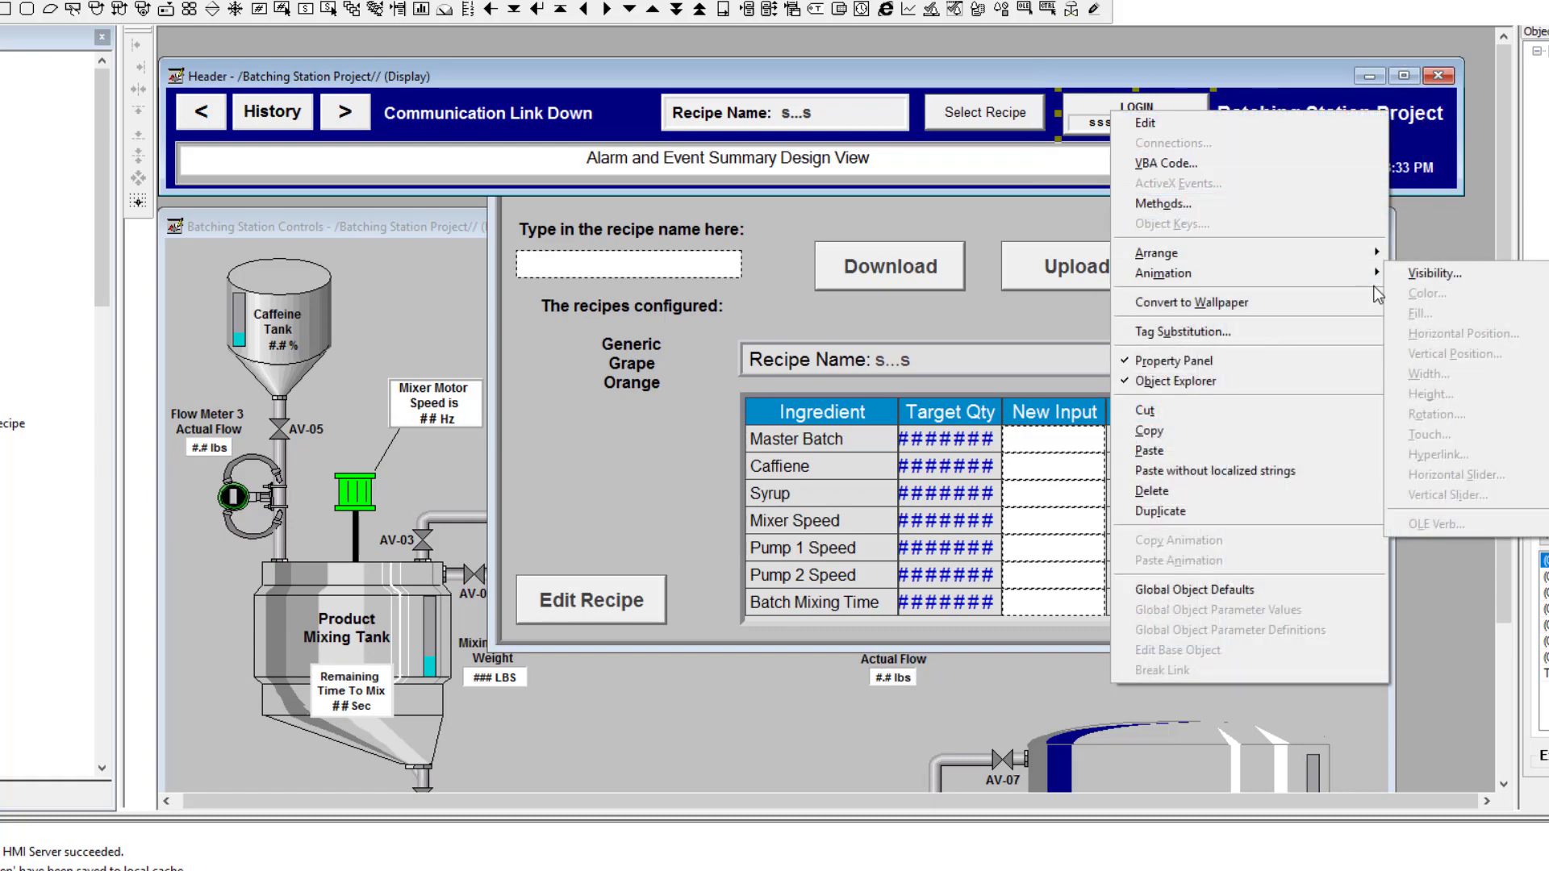
pyautogui.click(1141, 129)
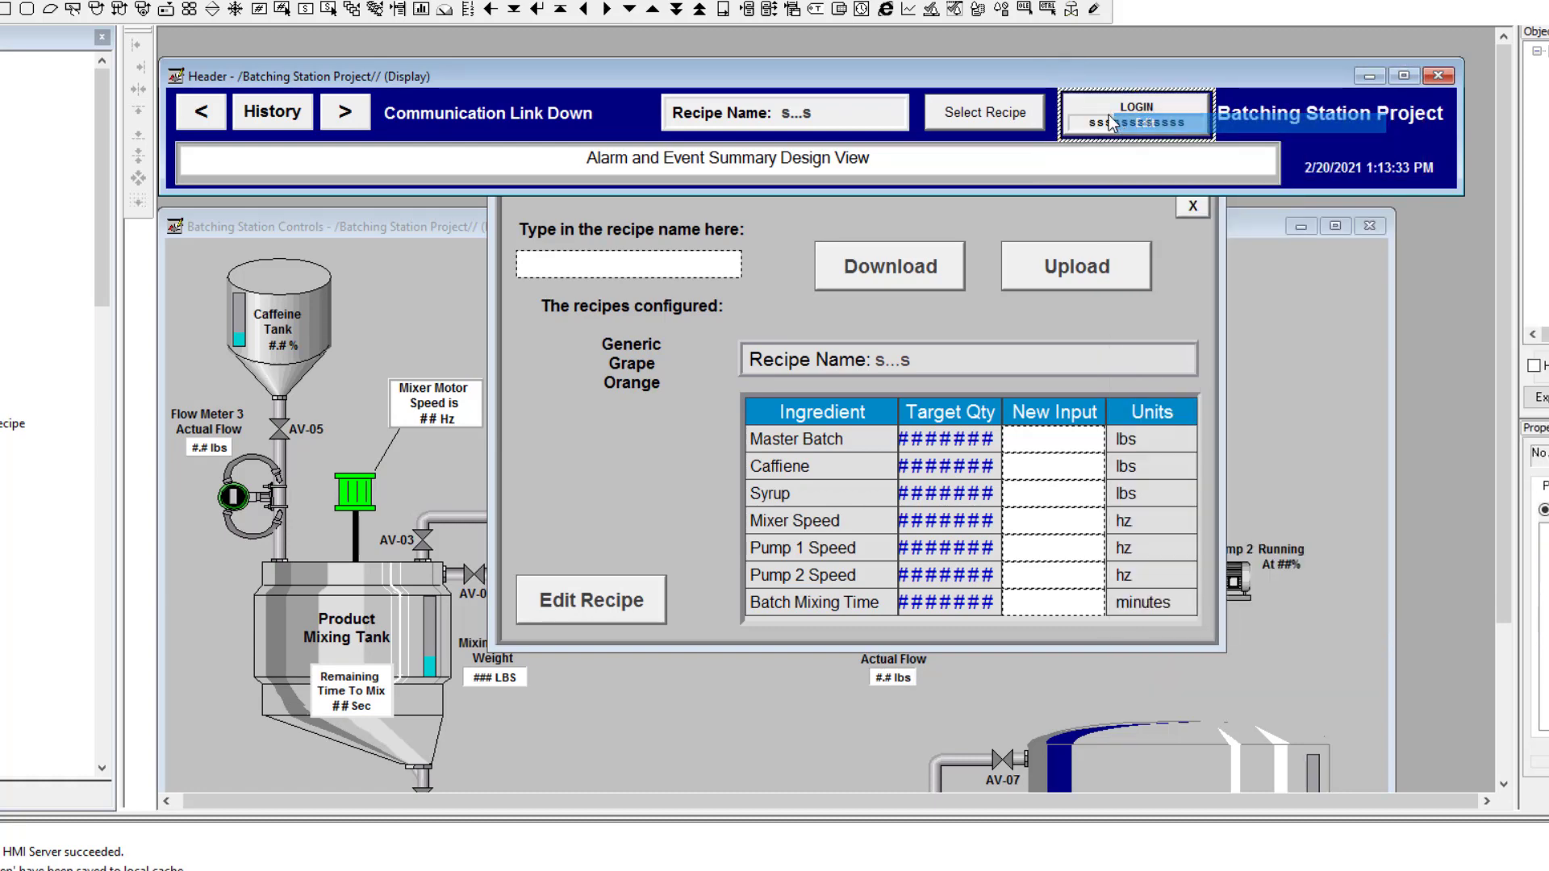
# Review the LOGIN group's visibility expression CurrentUserName() == "operator" and close it unchanged
pyautogui.rightClick(1102, 114)
pyautogui.moveTo(1263, 284)
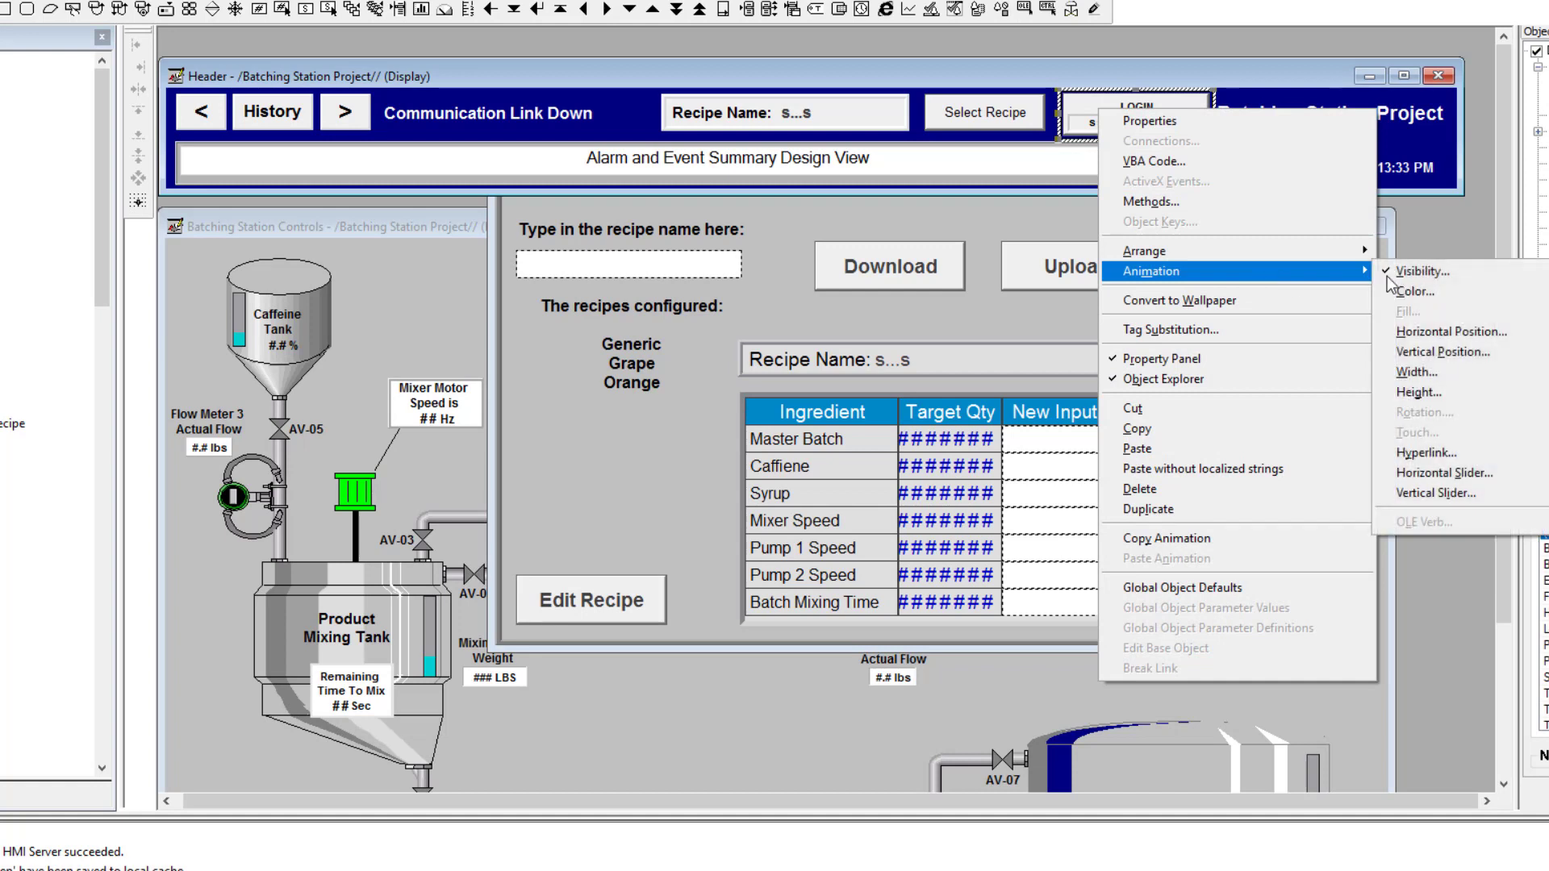
pyautogui.click(1422, 271)
pyautogui.moveTo(643, 276); pyautogui.dragTo(232, 269)
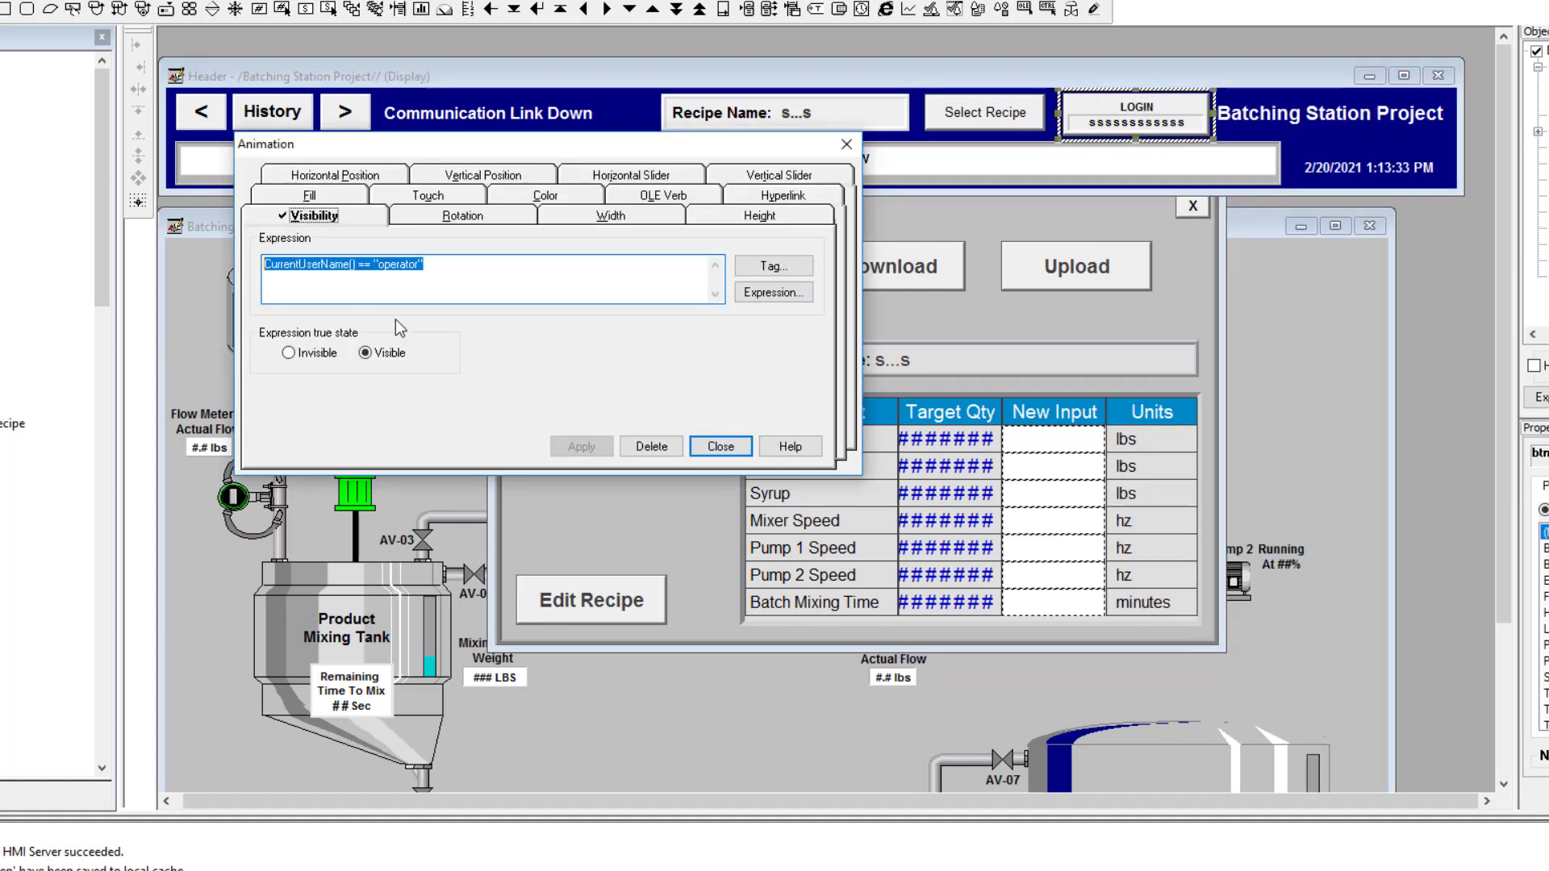
pyautogui.click(719, 446)
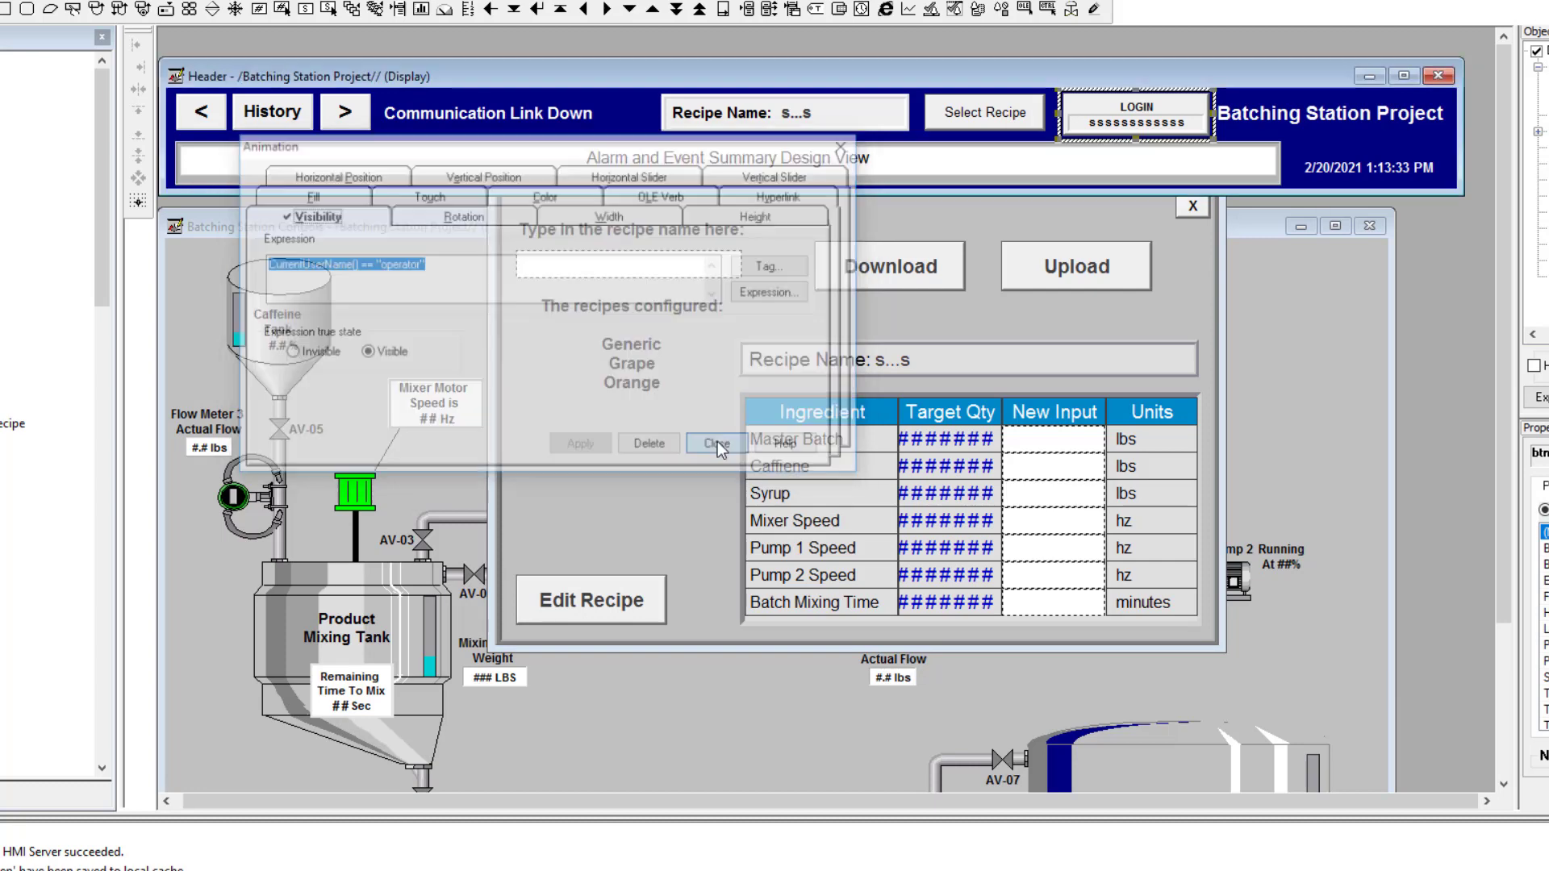
pyautogui.click(1101, 128)
pyautogui.rightClick(1101, 128)
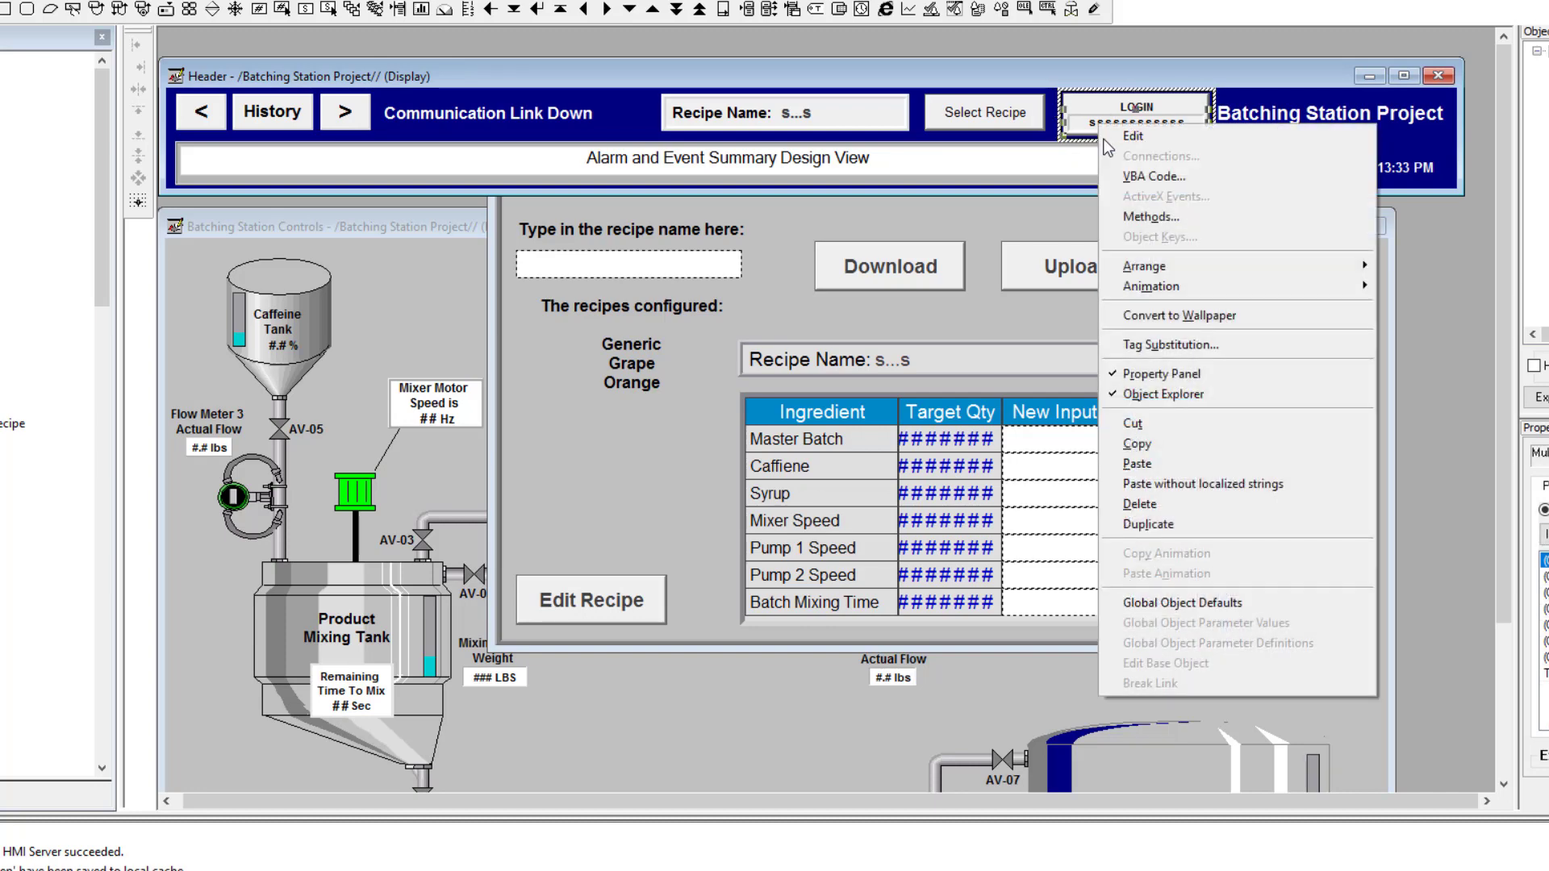
pyautogui.click(1083, 126)
pyautogui.click(1101, 133)
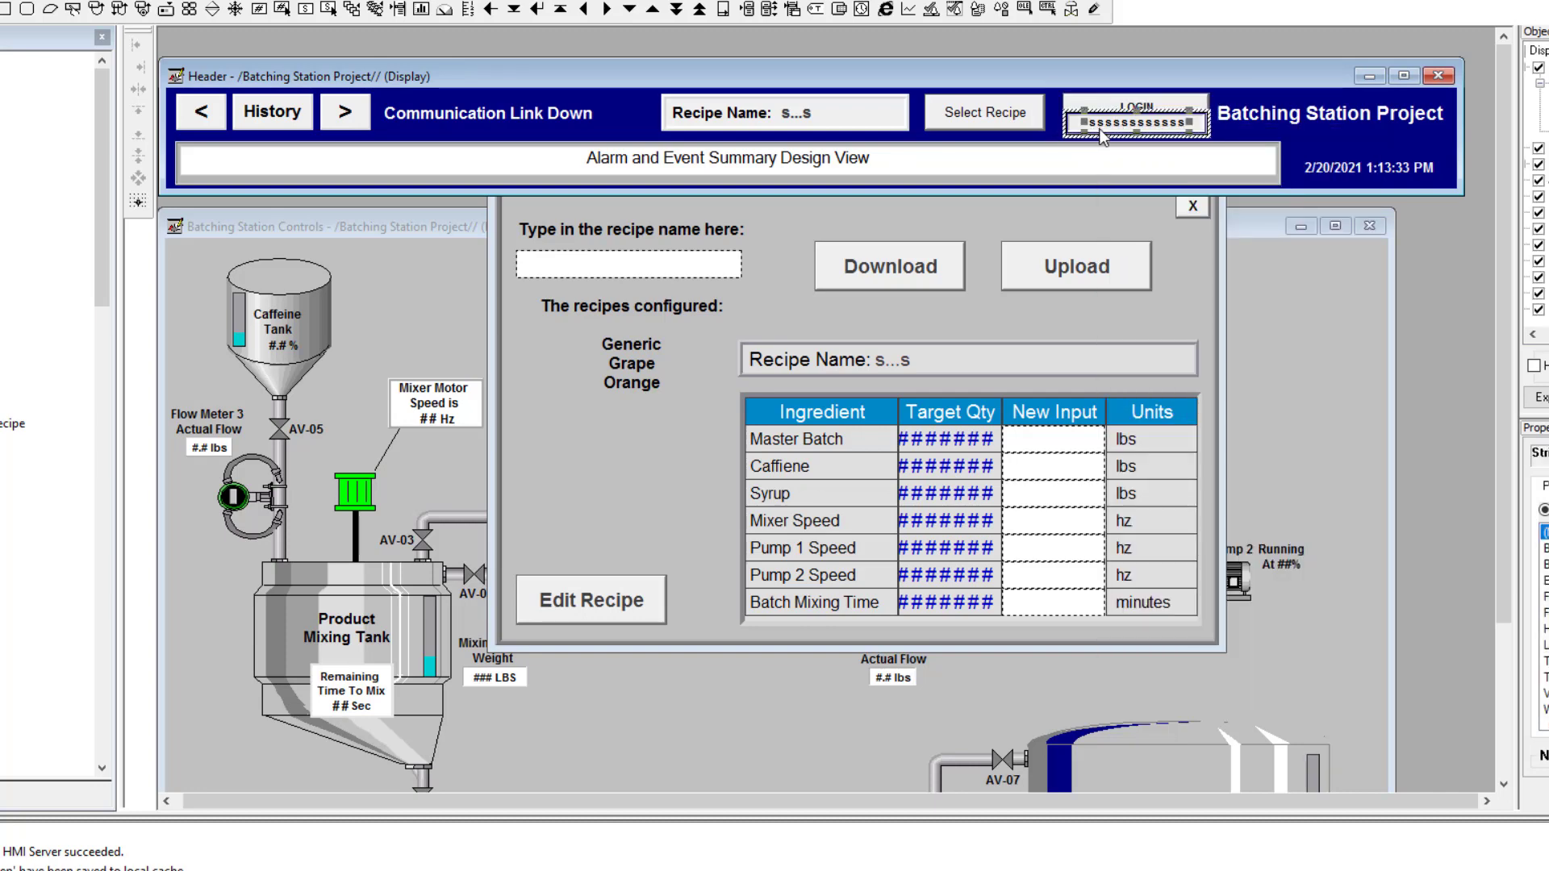
pyautogui.rightClick(1099, 127)
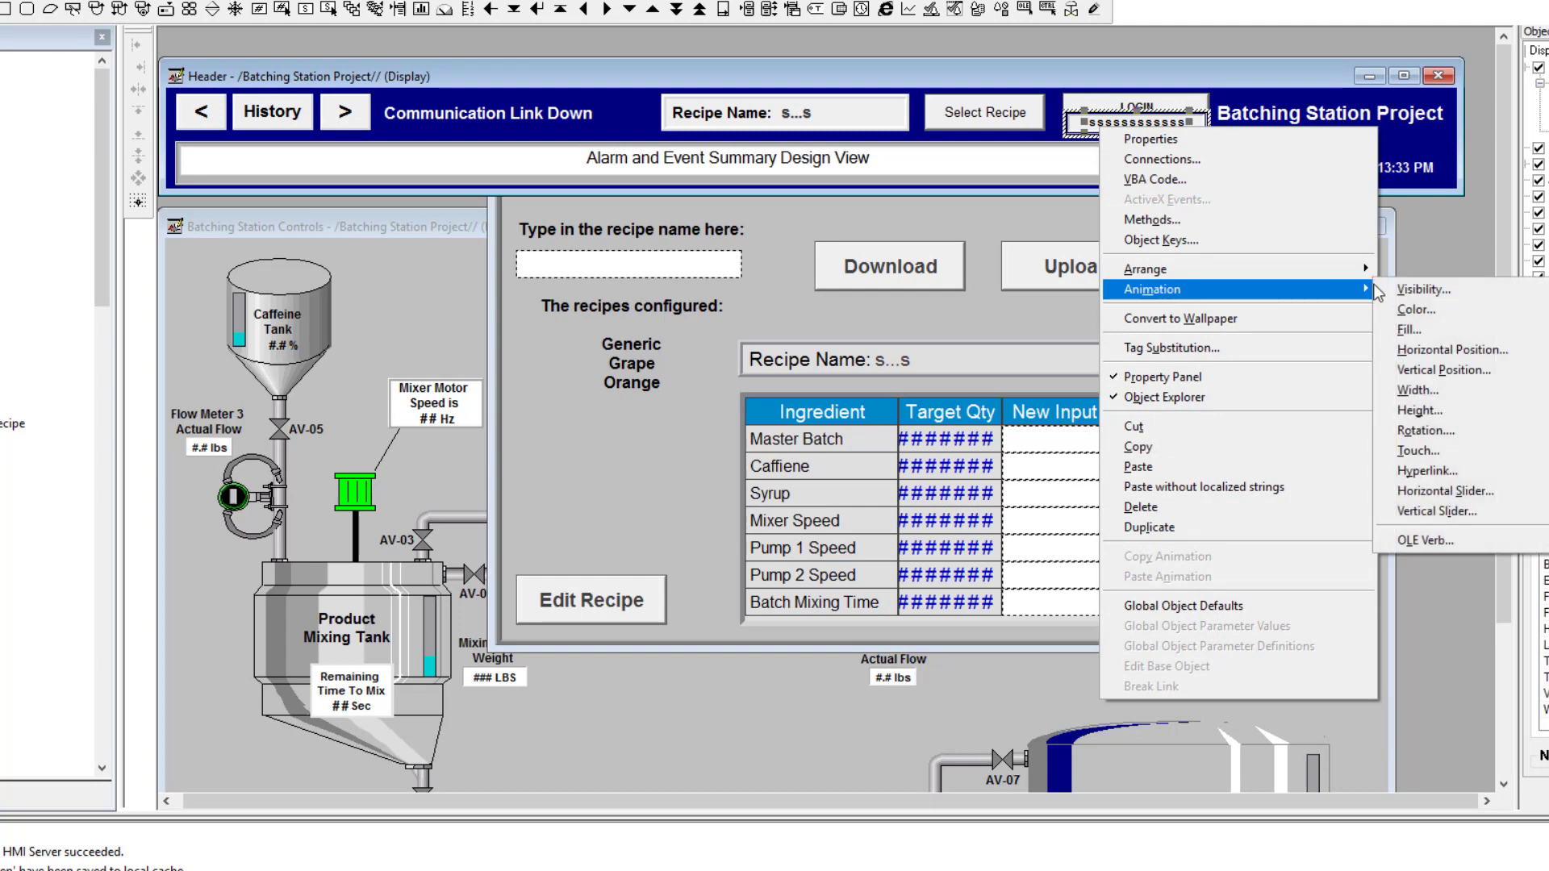
pyautogui.click(1247, 140)
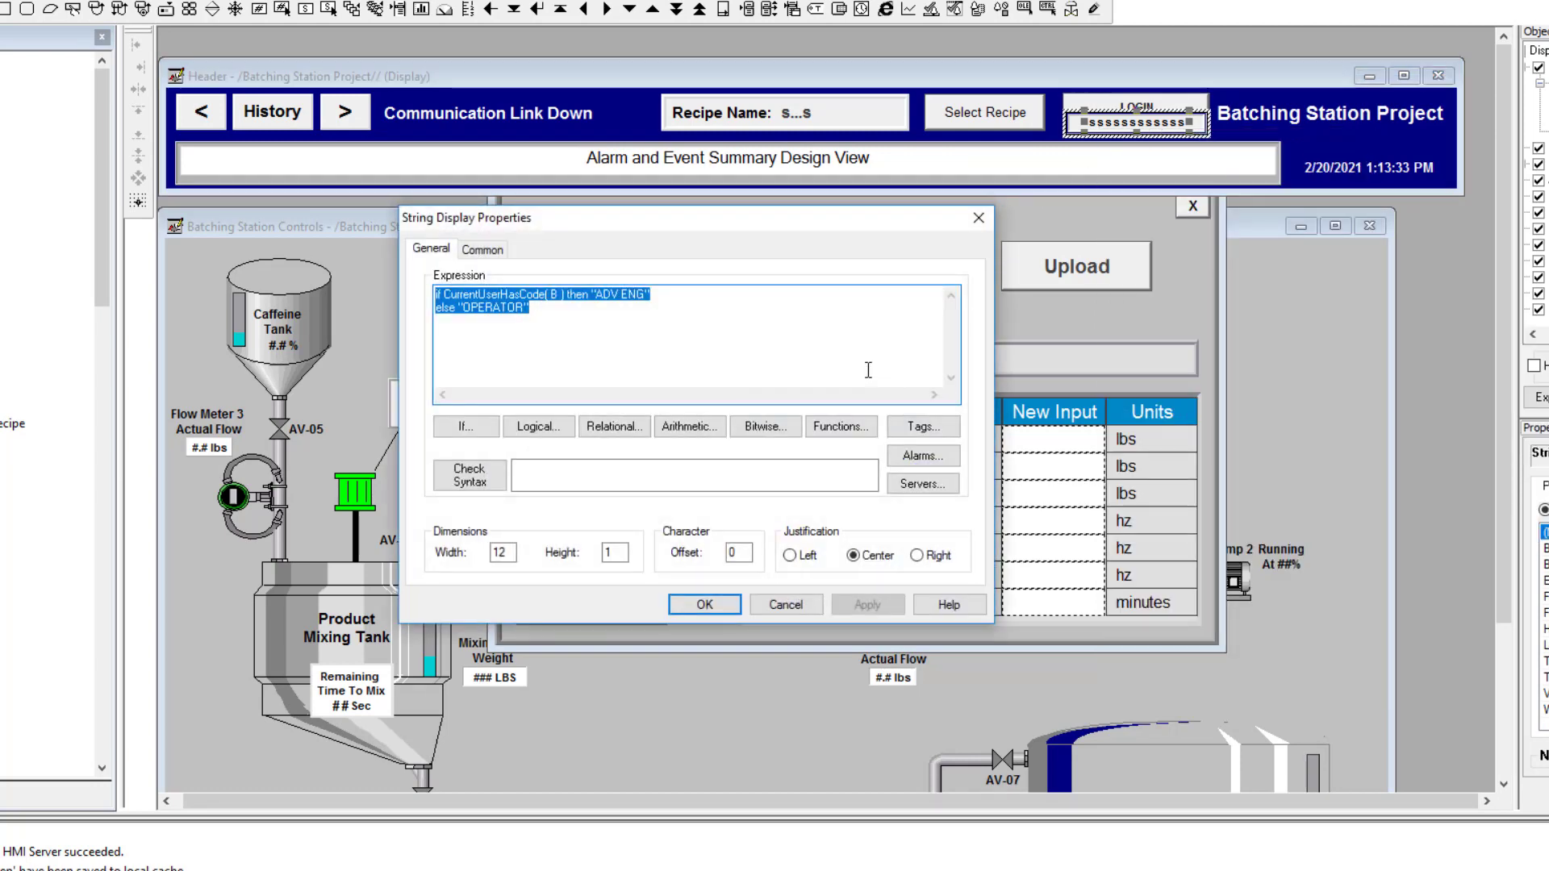
pyautogui.click(797, 335)
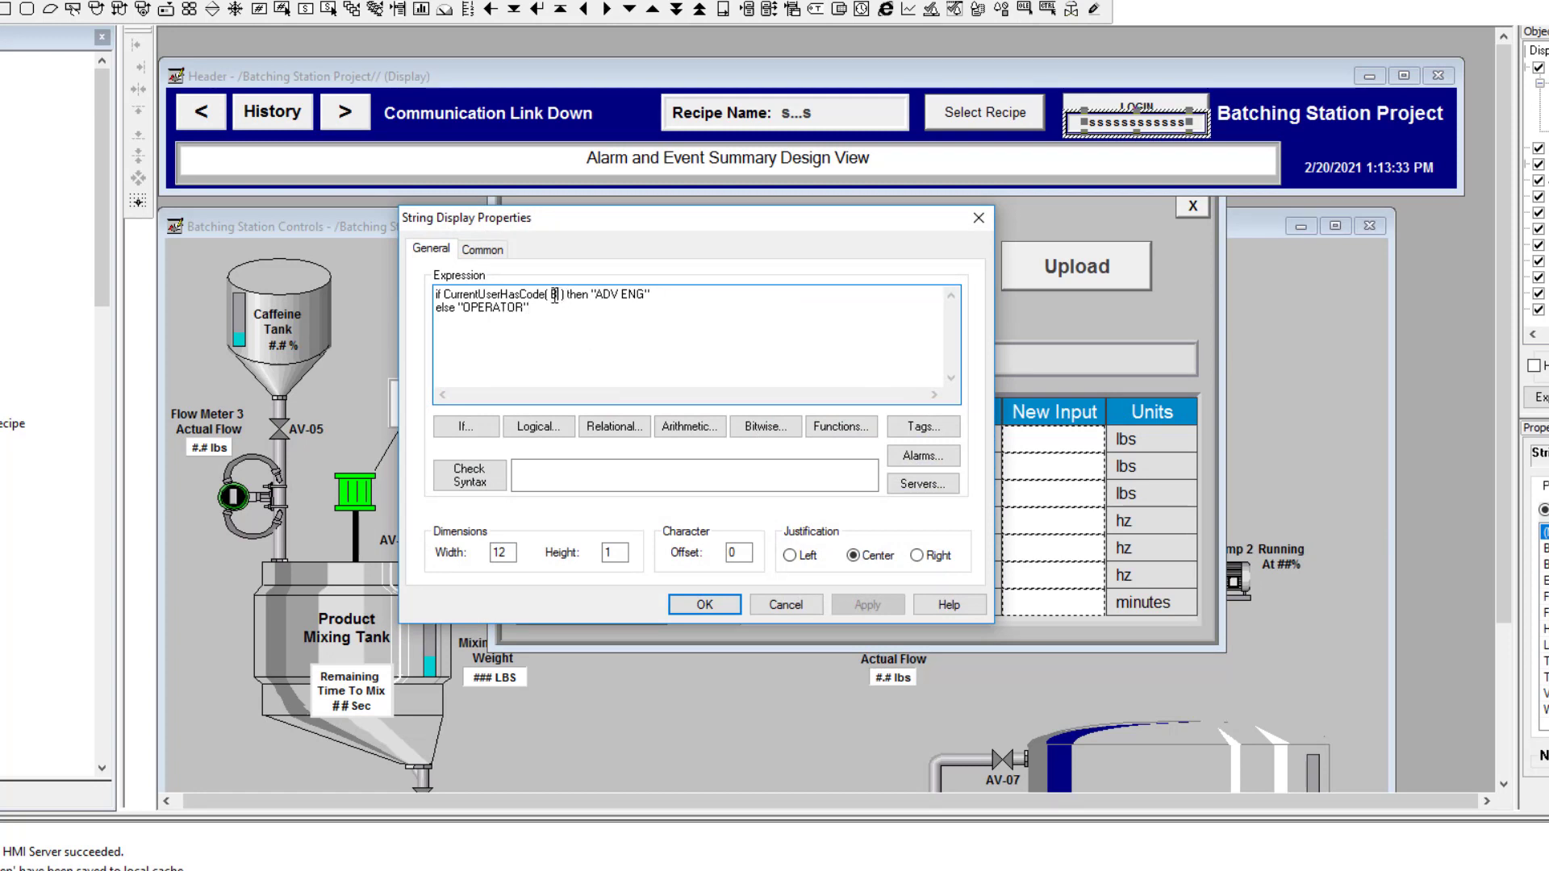
pyautogui.click(647, 295)
pyautogui.hotkey('shift', 'Left')
pyautogui.hotkey('shift', 'Left')
pyautogui.hotkey('shift', 'Left')
pyautogui.hotkey('shift', 'Left')
pyautogui.hotkey('shift', 'Left')
pyautogui.hotkey('shift', 'Left')
pyautogui.hotkey('shift', 'Left')
pyautogui.hotkey('shift', 'Left')
pyautogui.click(524, 307)
pyautogui.moveTo(524, 307); pyautogui.dragTo(463, 308)
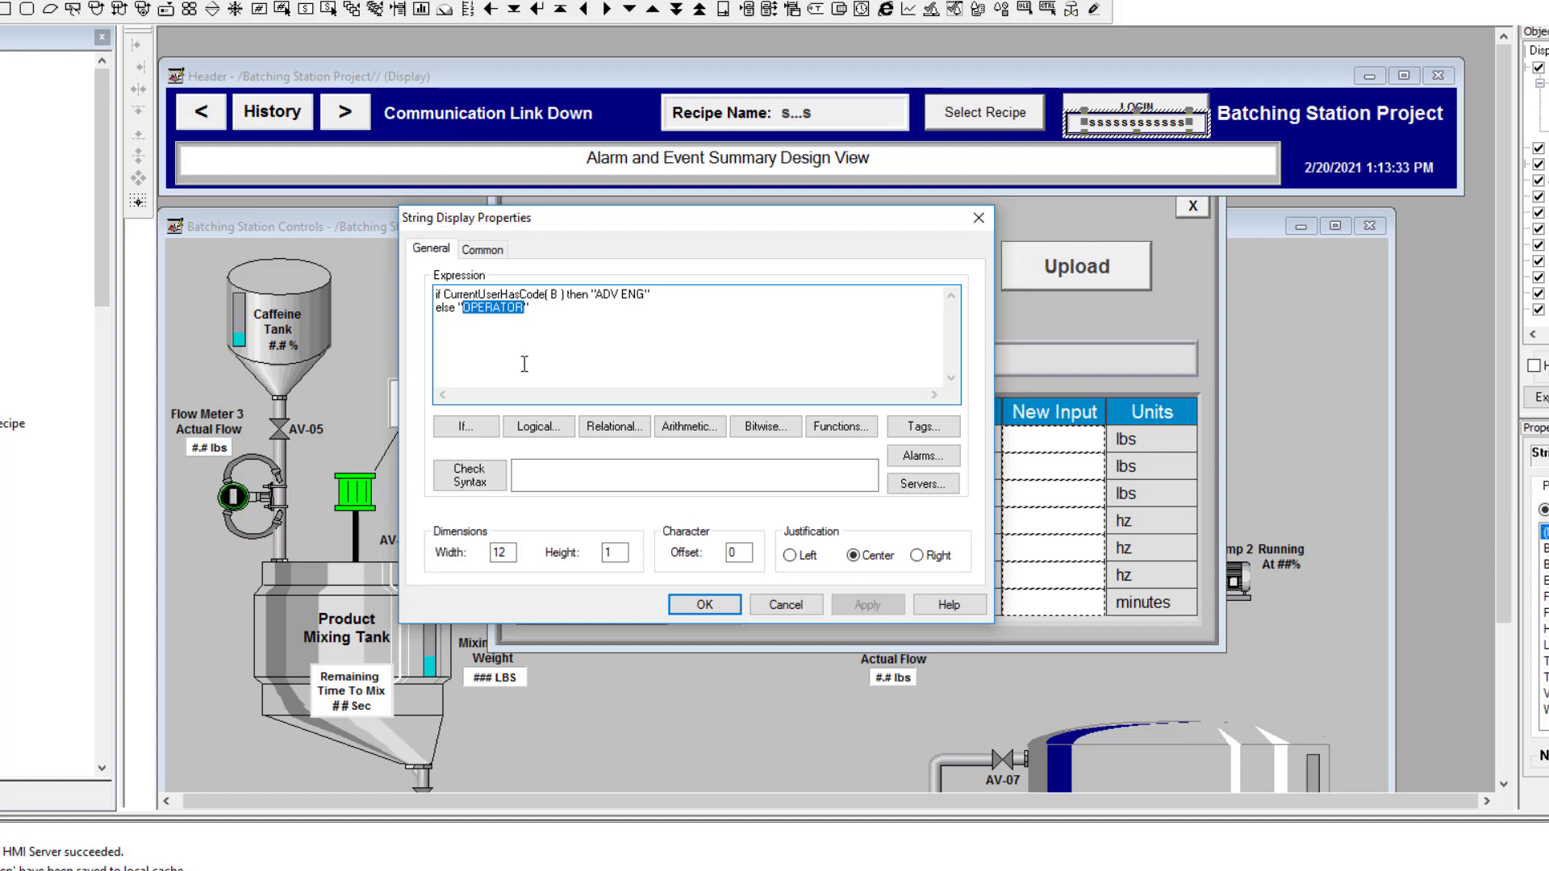
pyautogui.click(704, 604)
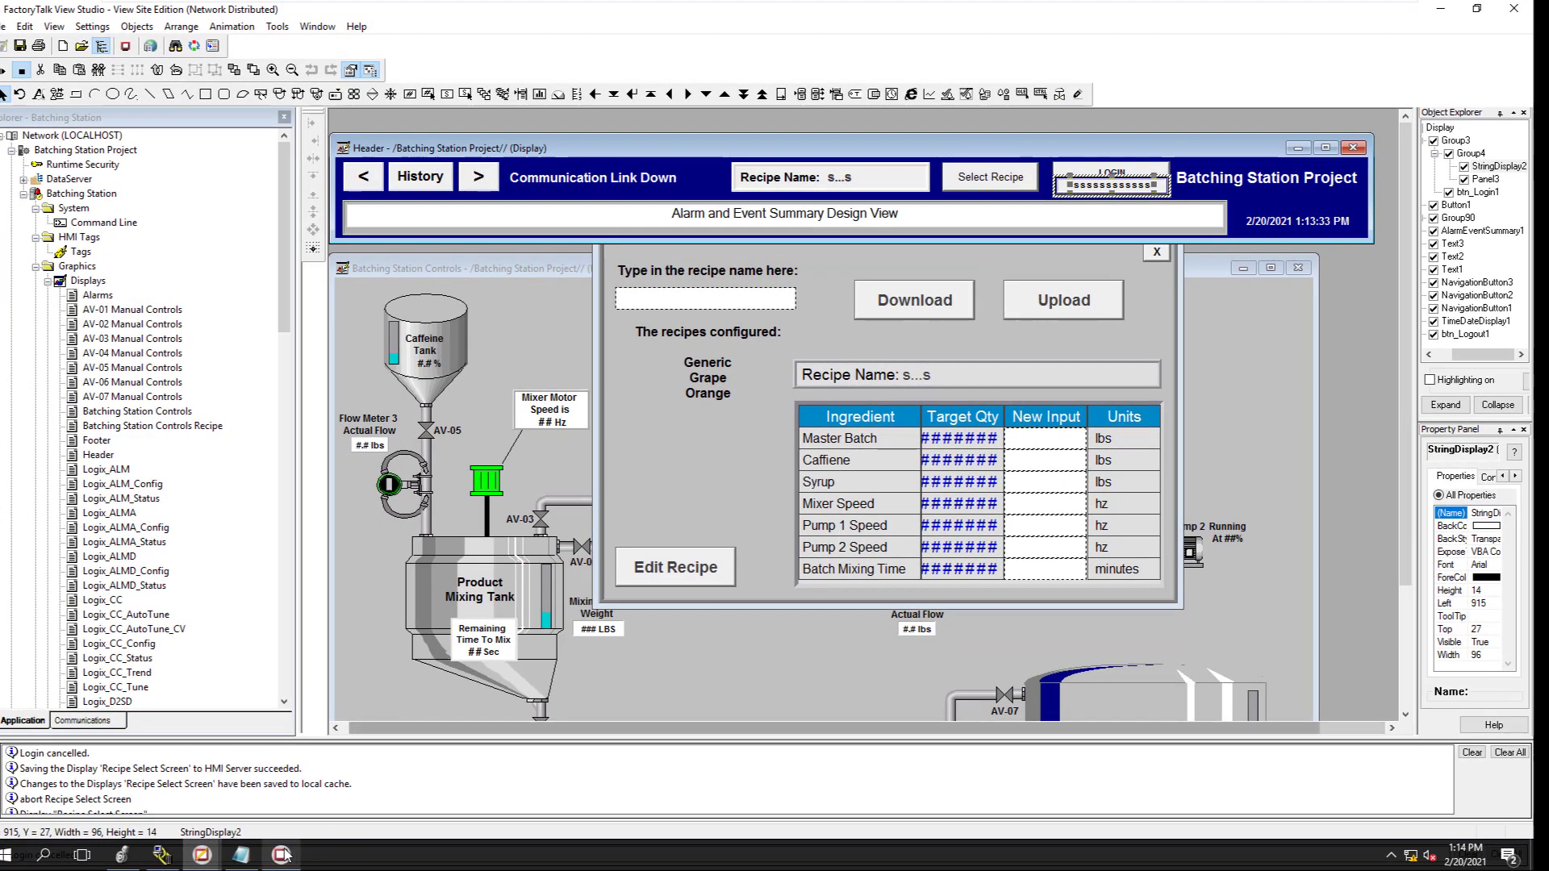
pyautogui.click(283, 854)
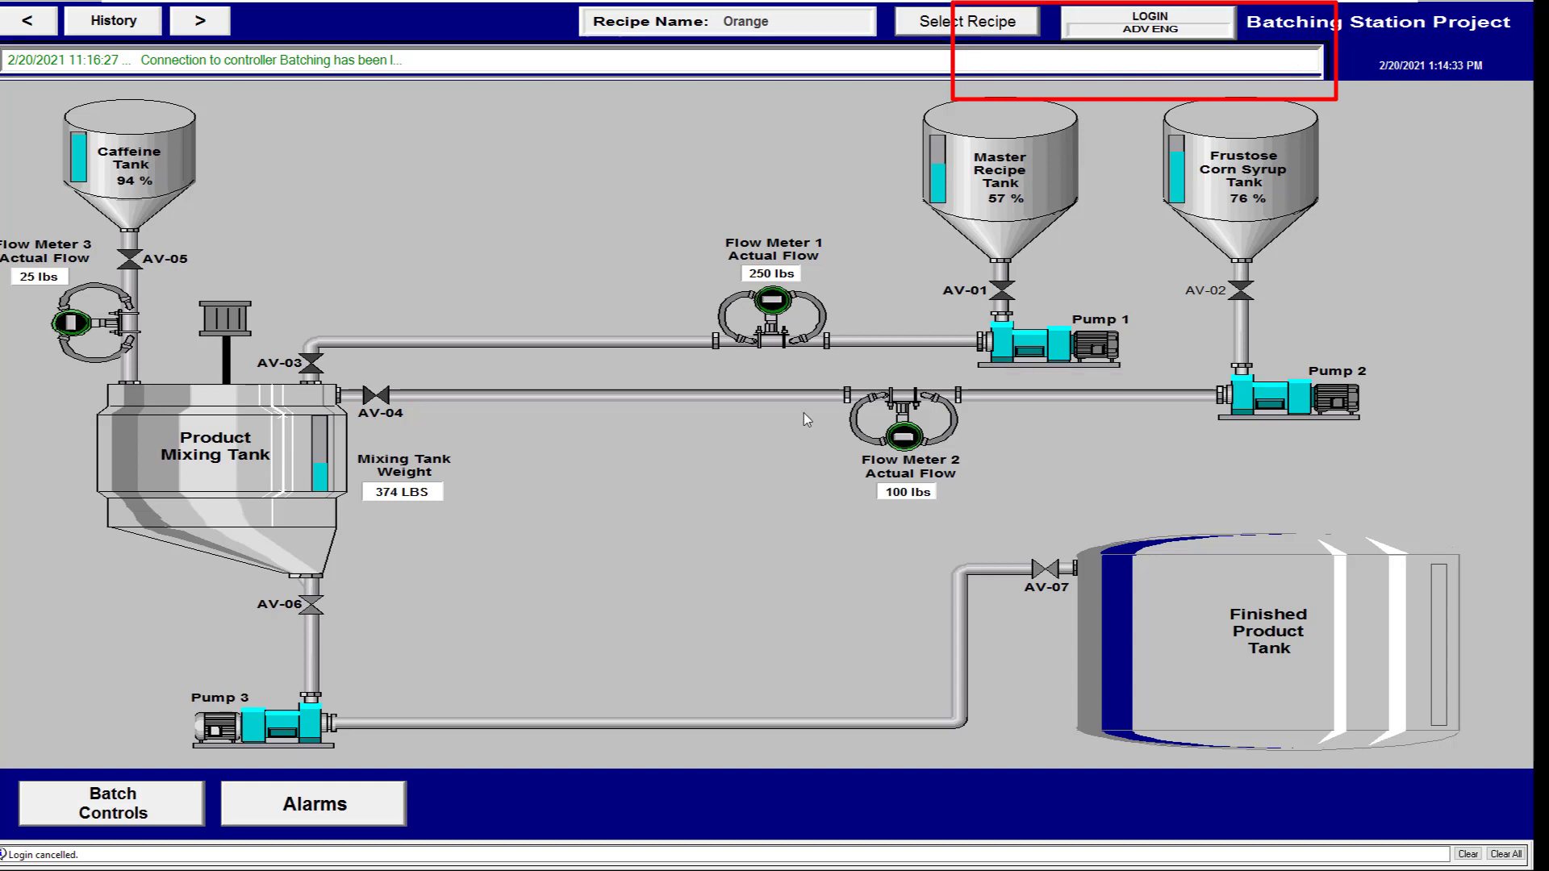
pyautogui.press('super')
pyautogui.moveTo(203, 857)
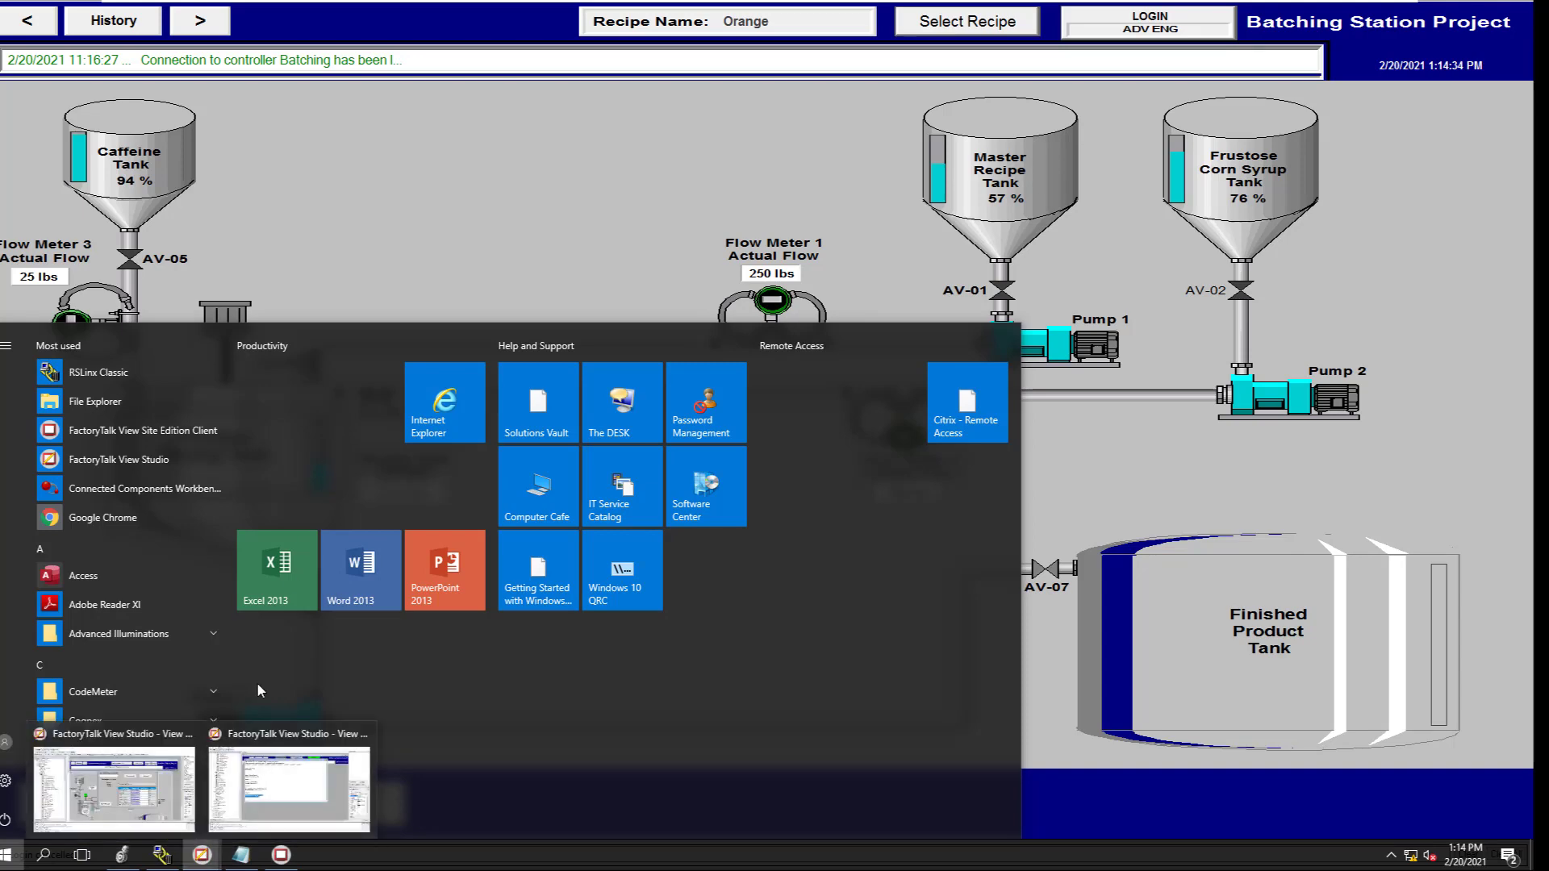
pyautogui.click(116, 777)
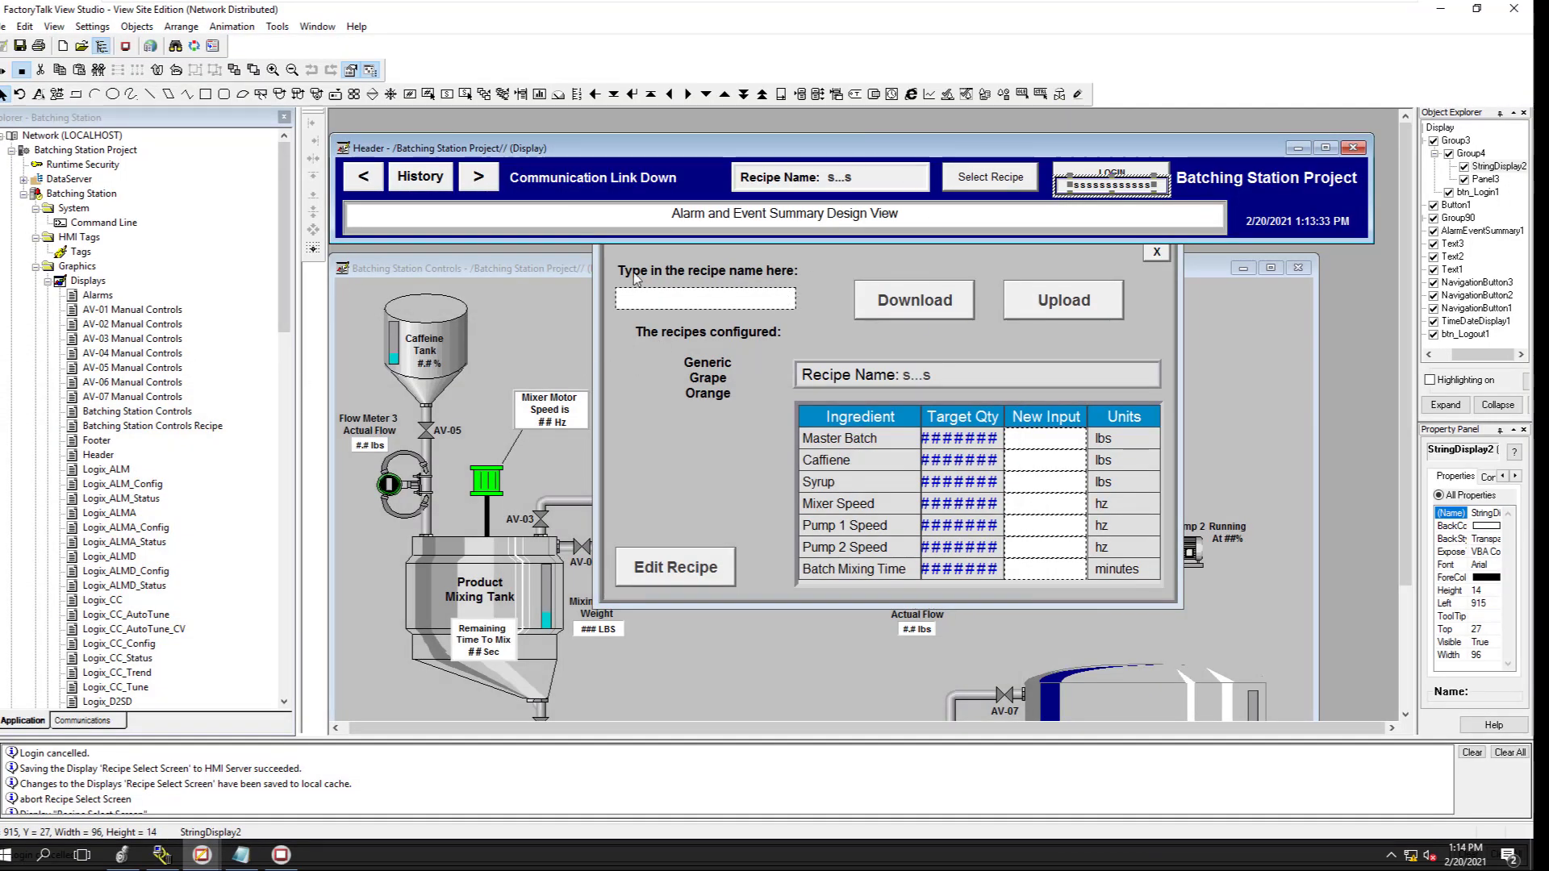
pyautogui.click(640, 215)
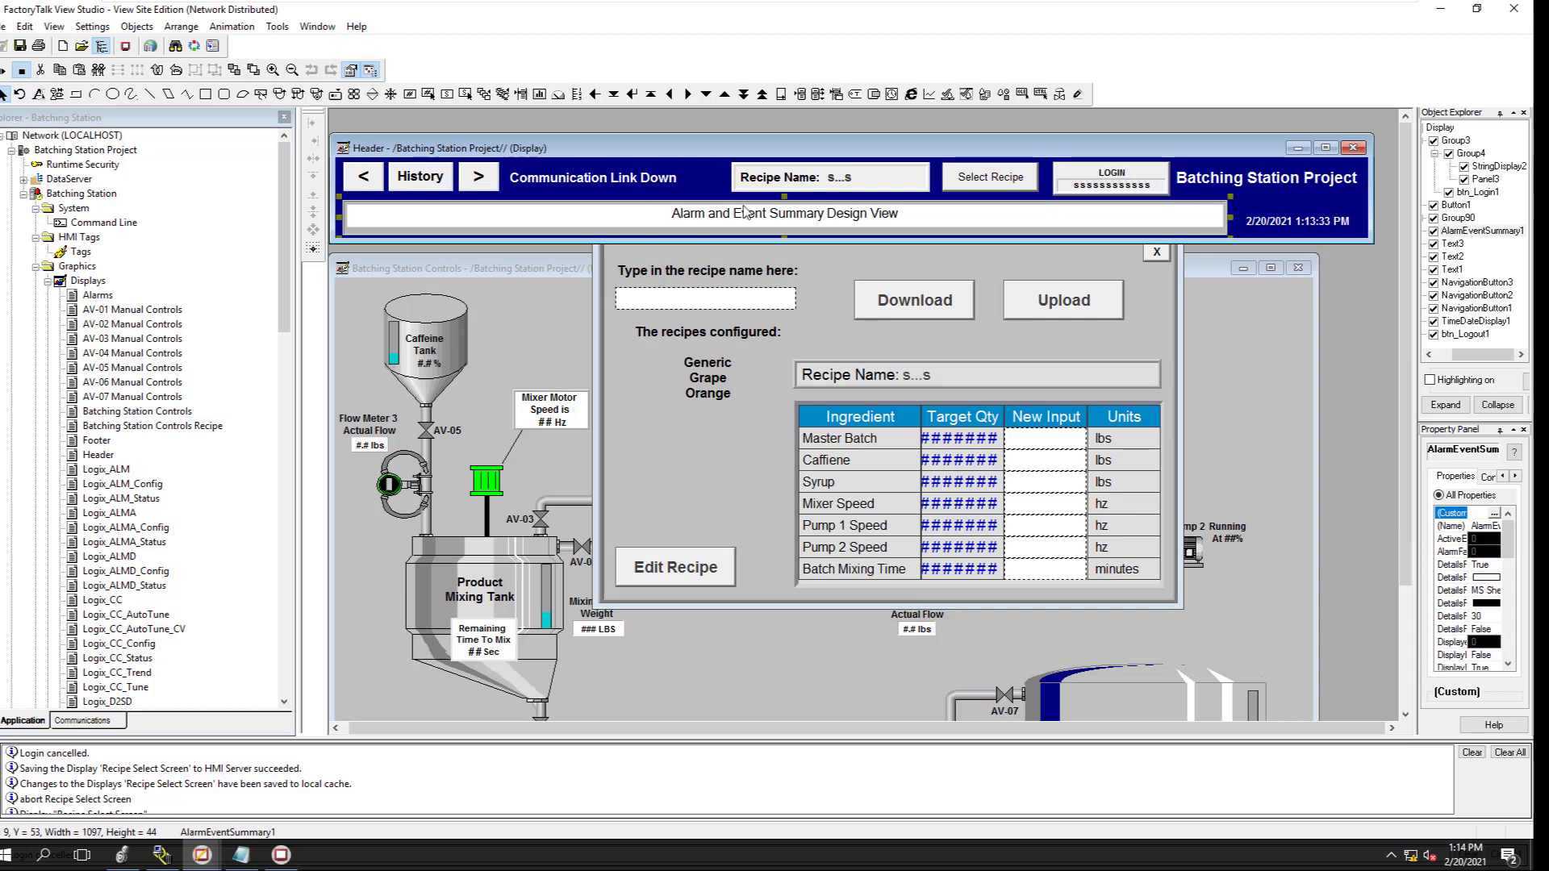
pyautogui.click(1109, 188)
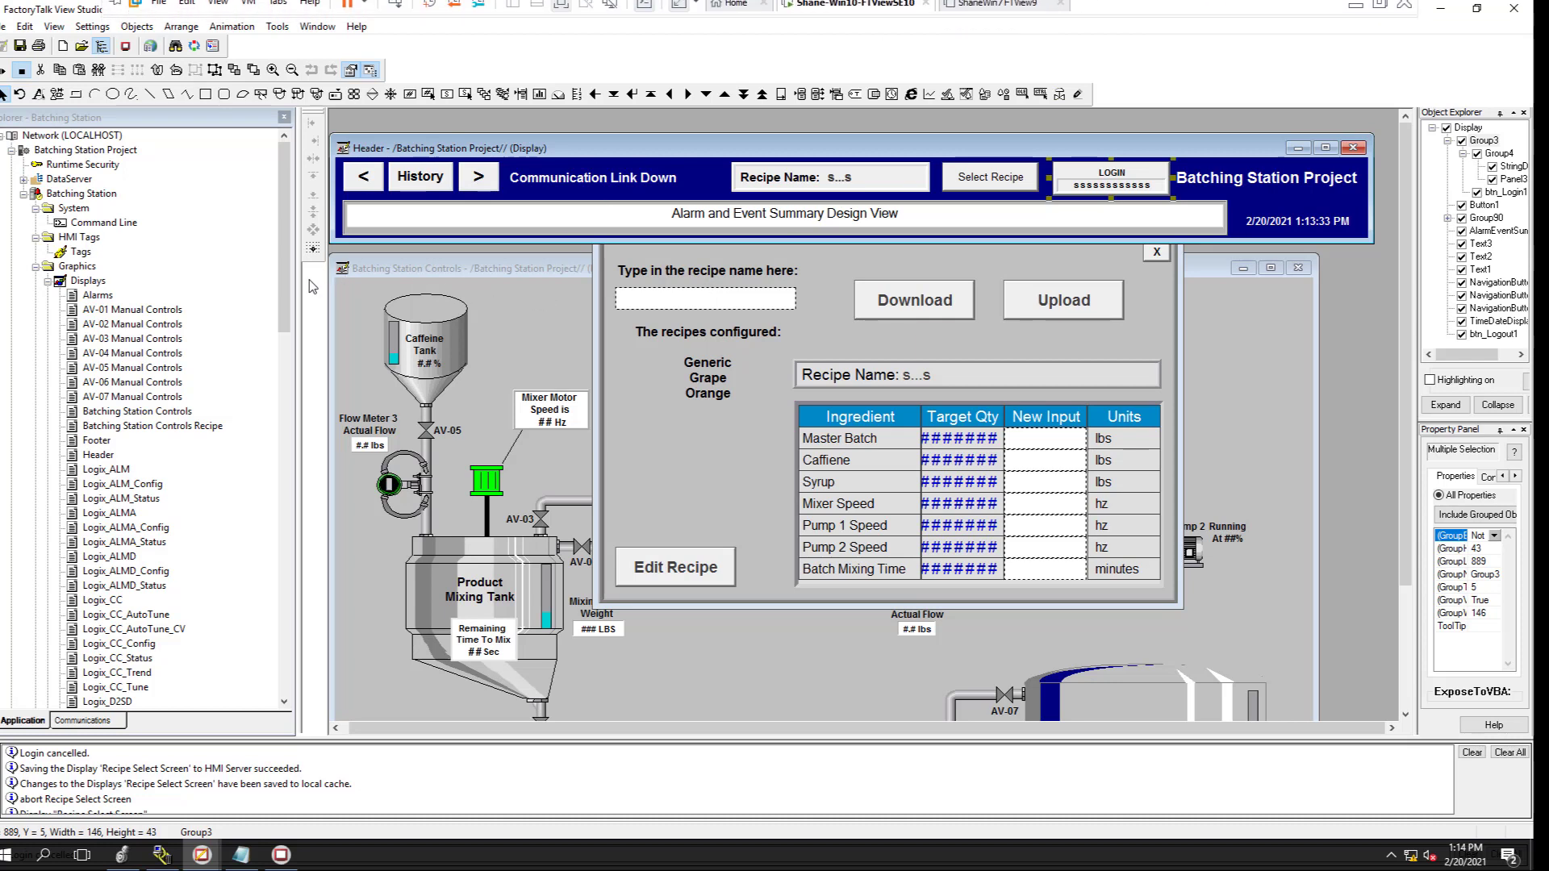
# Expand Users and Groups and start a new FactoryTalk user from the Users folder
pyautogui.moveTo(287, 289); pyautogui.dragTo(288, 585)
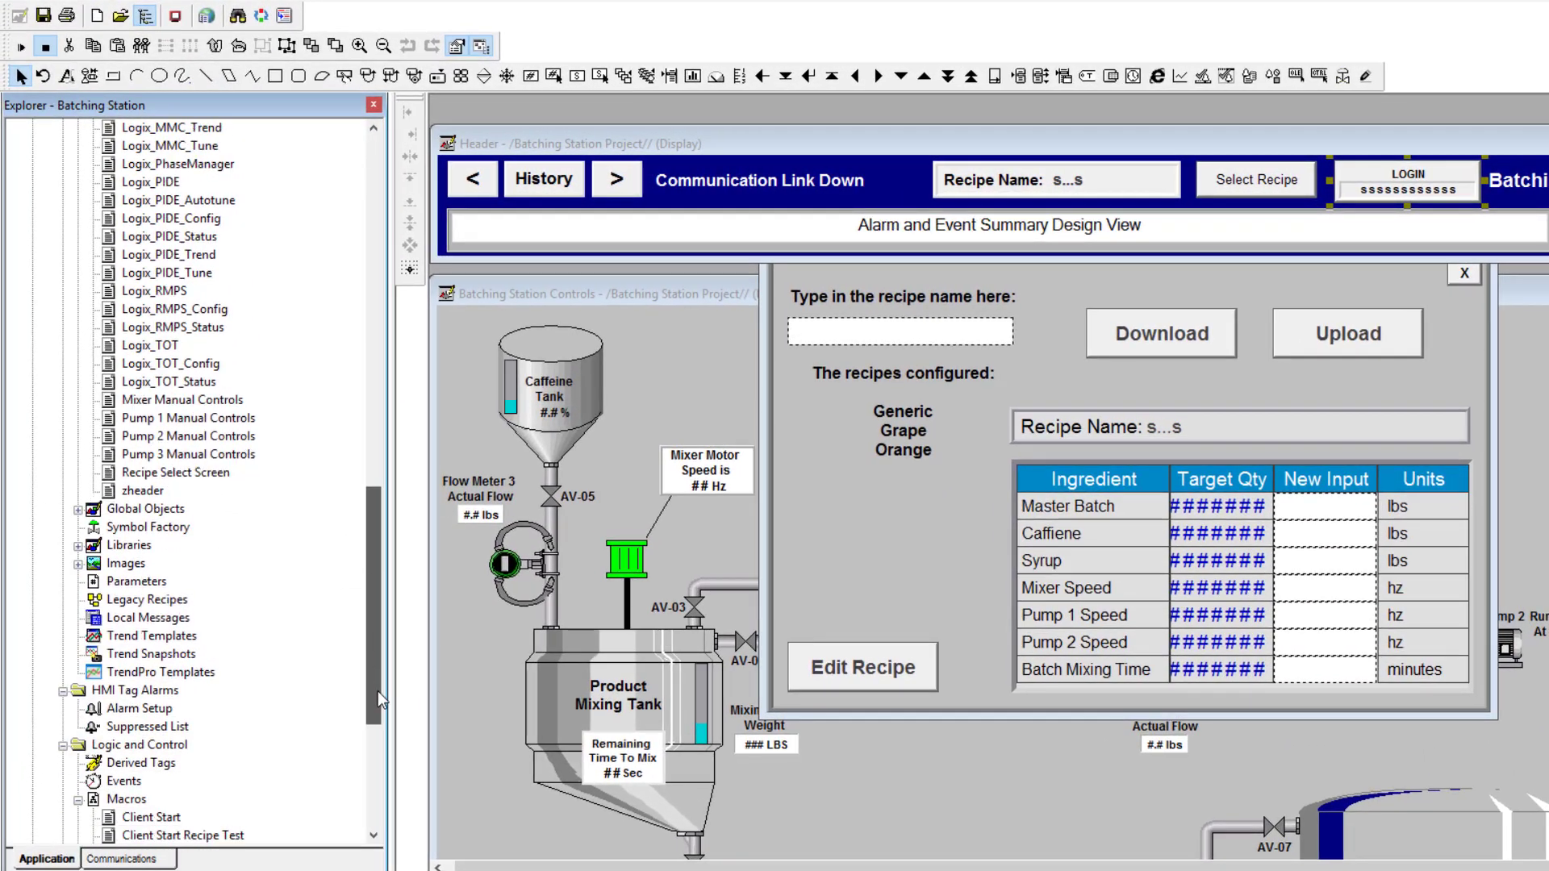
pyautogui.moveTo(378, 691); pyautogui.dragTo(379, 791)
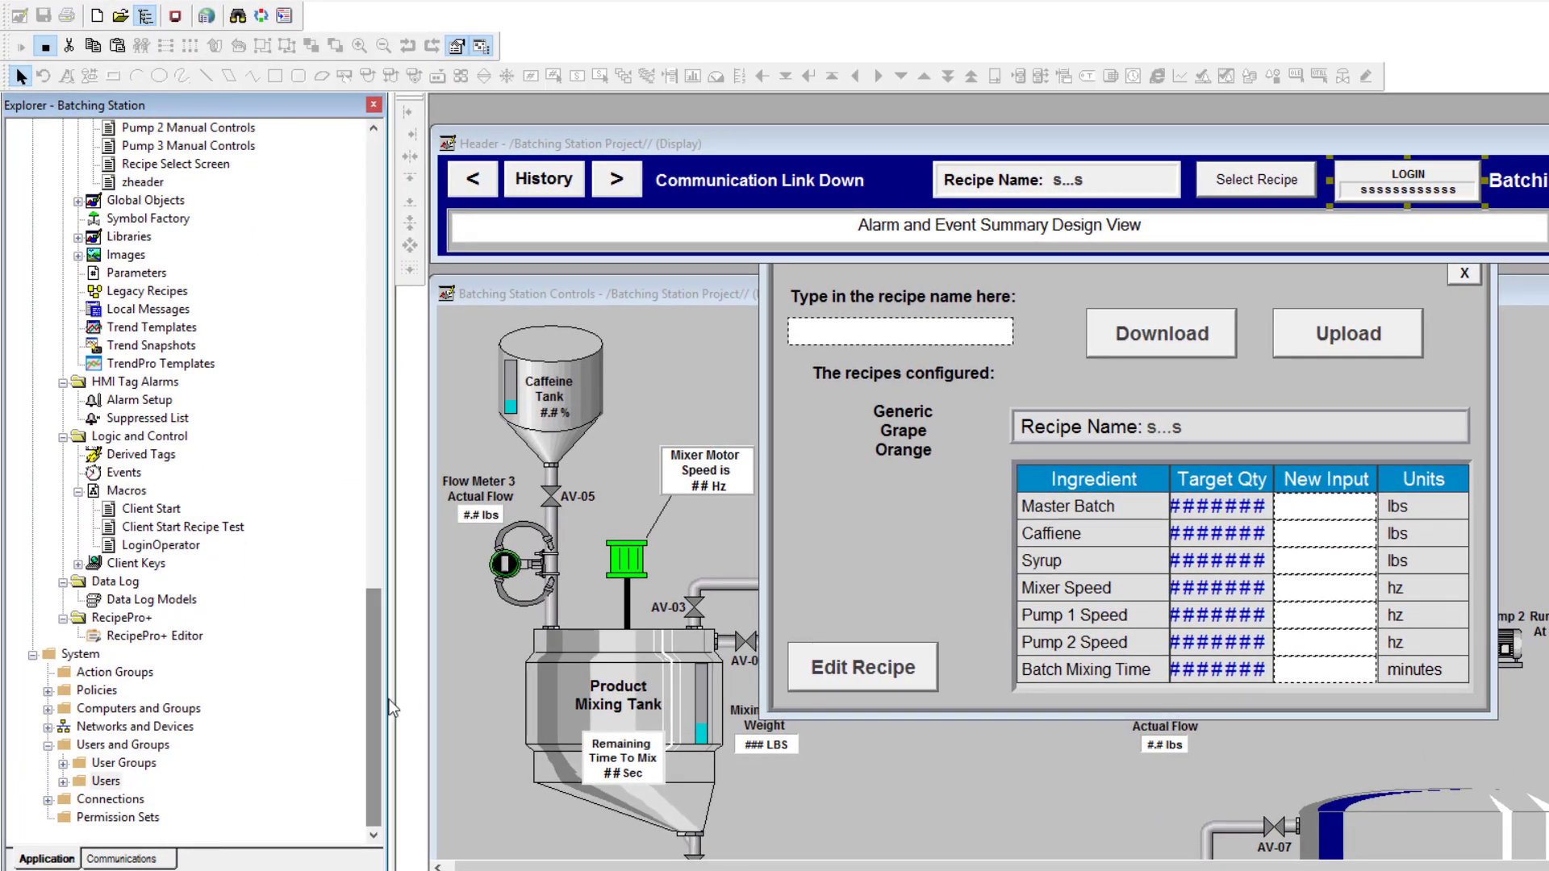
pyautogui.click(50, 746)
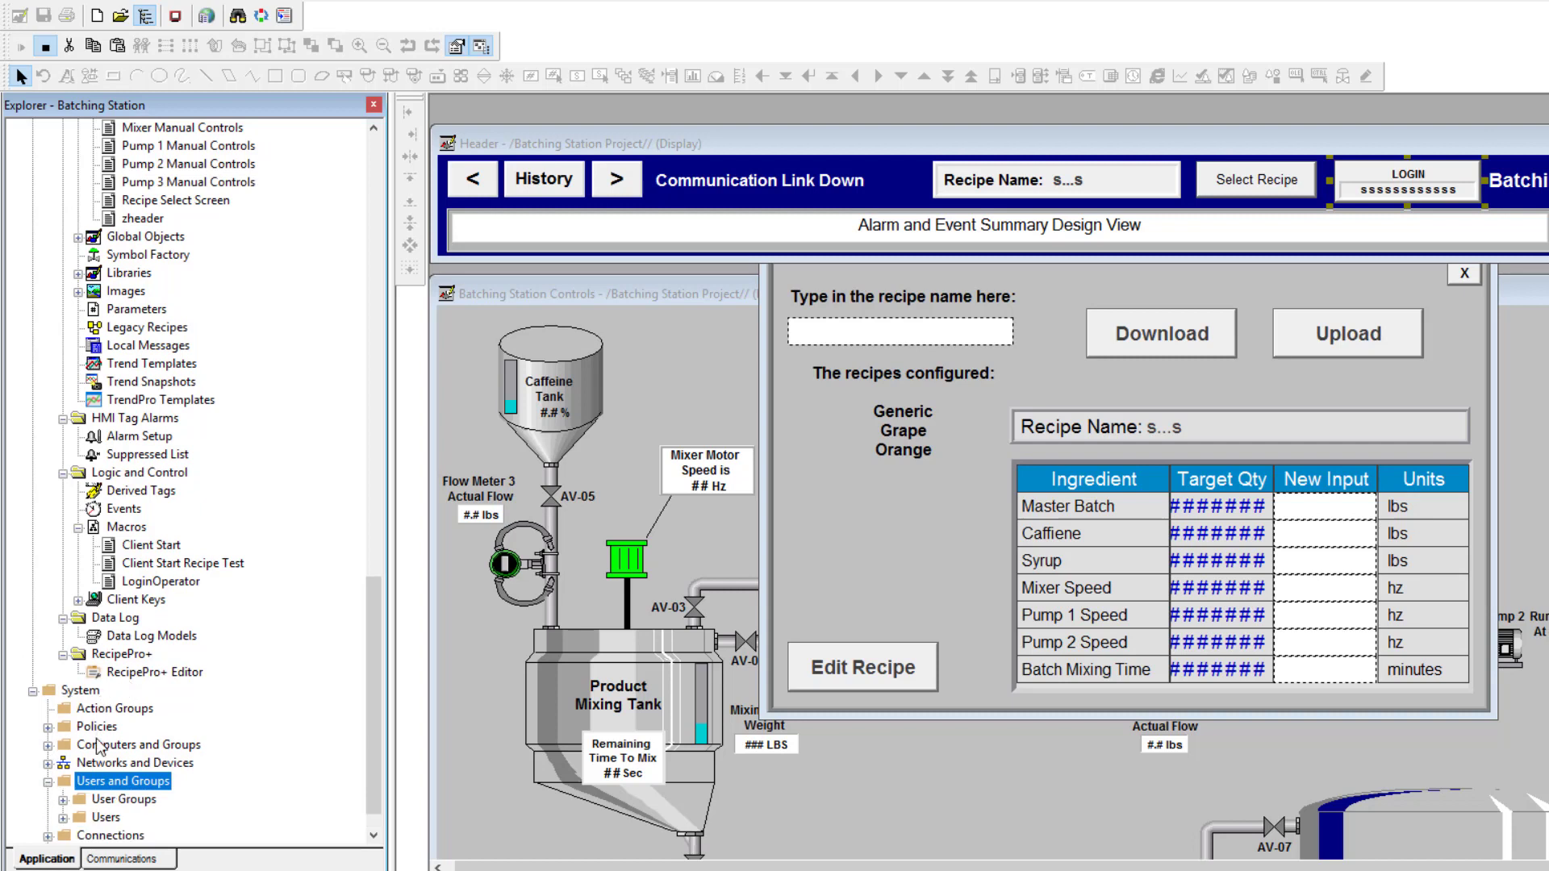
pyautogui.click(64, 820)
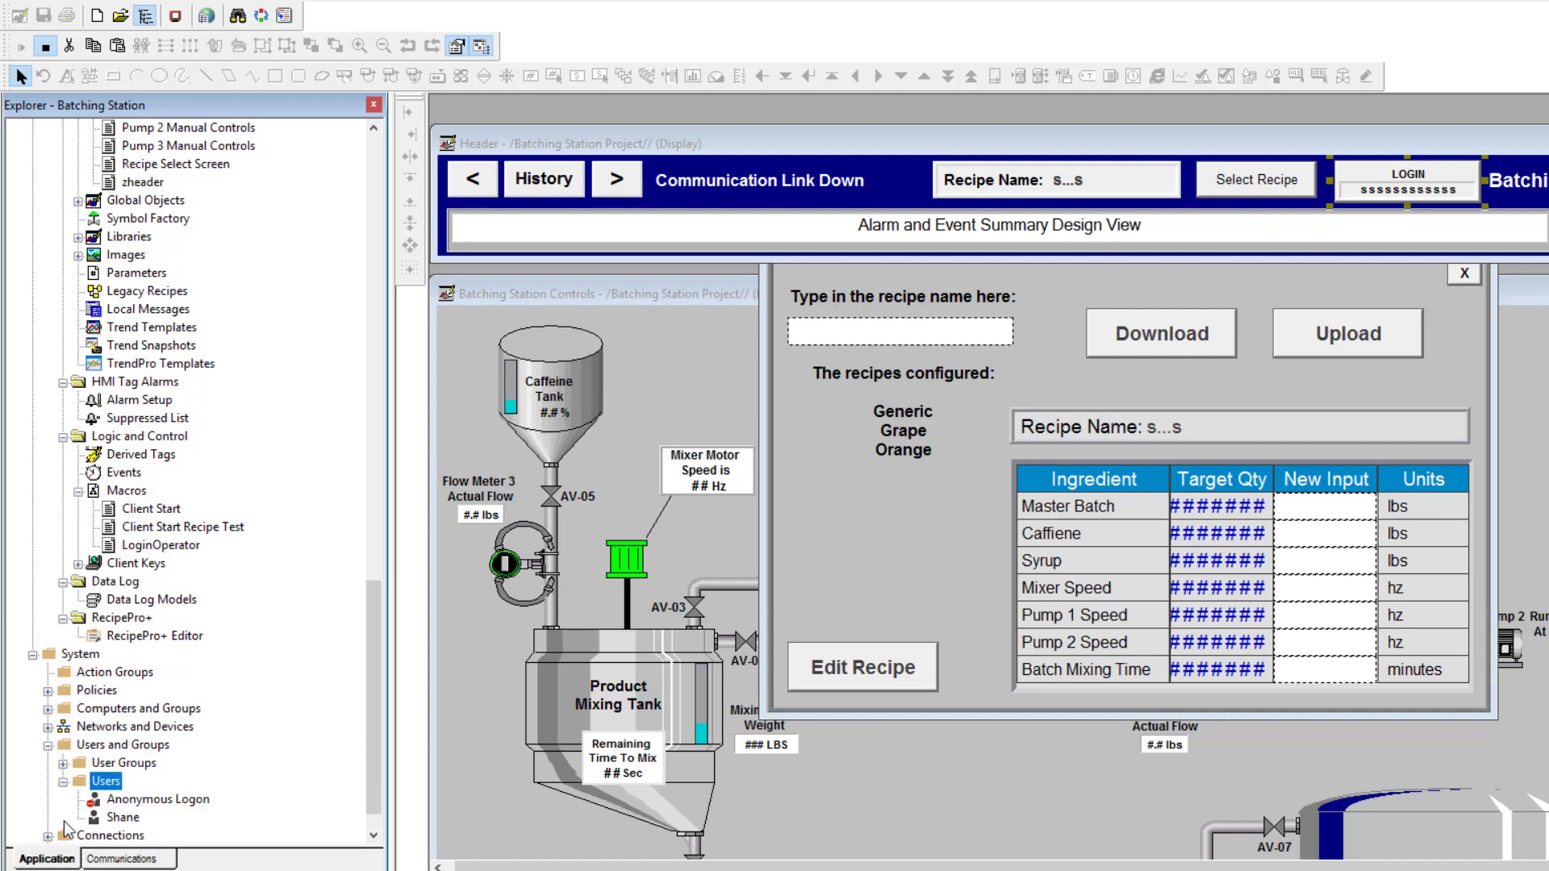
pyautogui.rightClick(105, 783)
pyautogui.moveTo(138, 794)
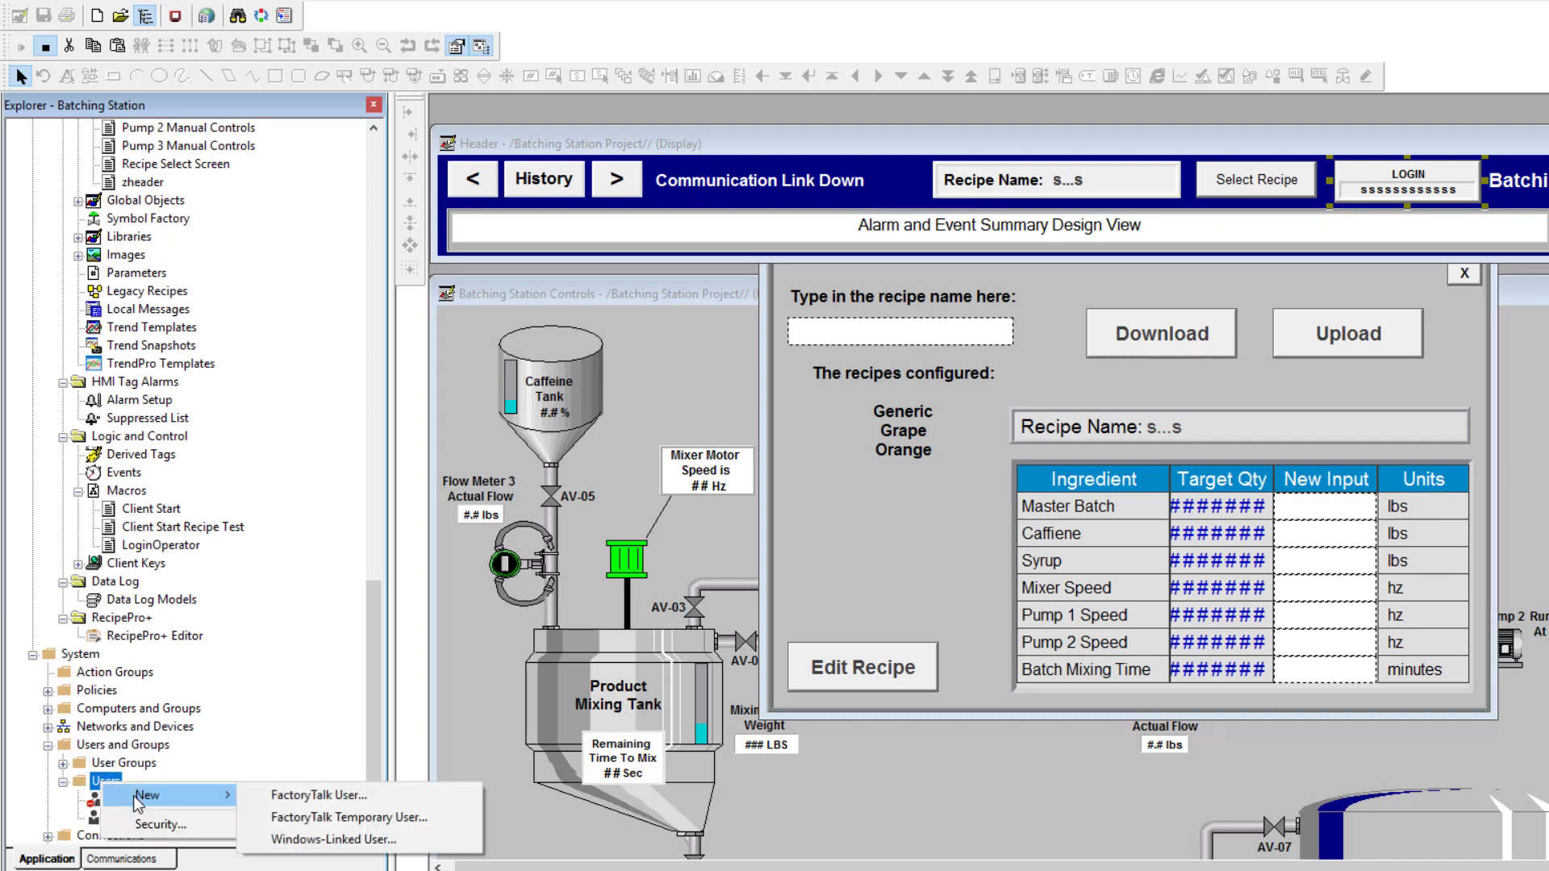
pyautogui.click(300, 793)
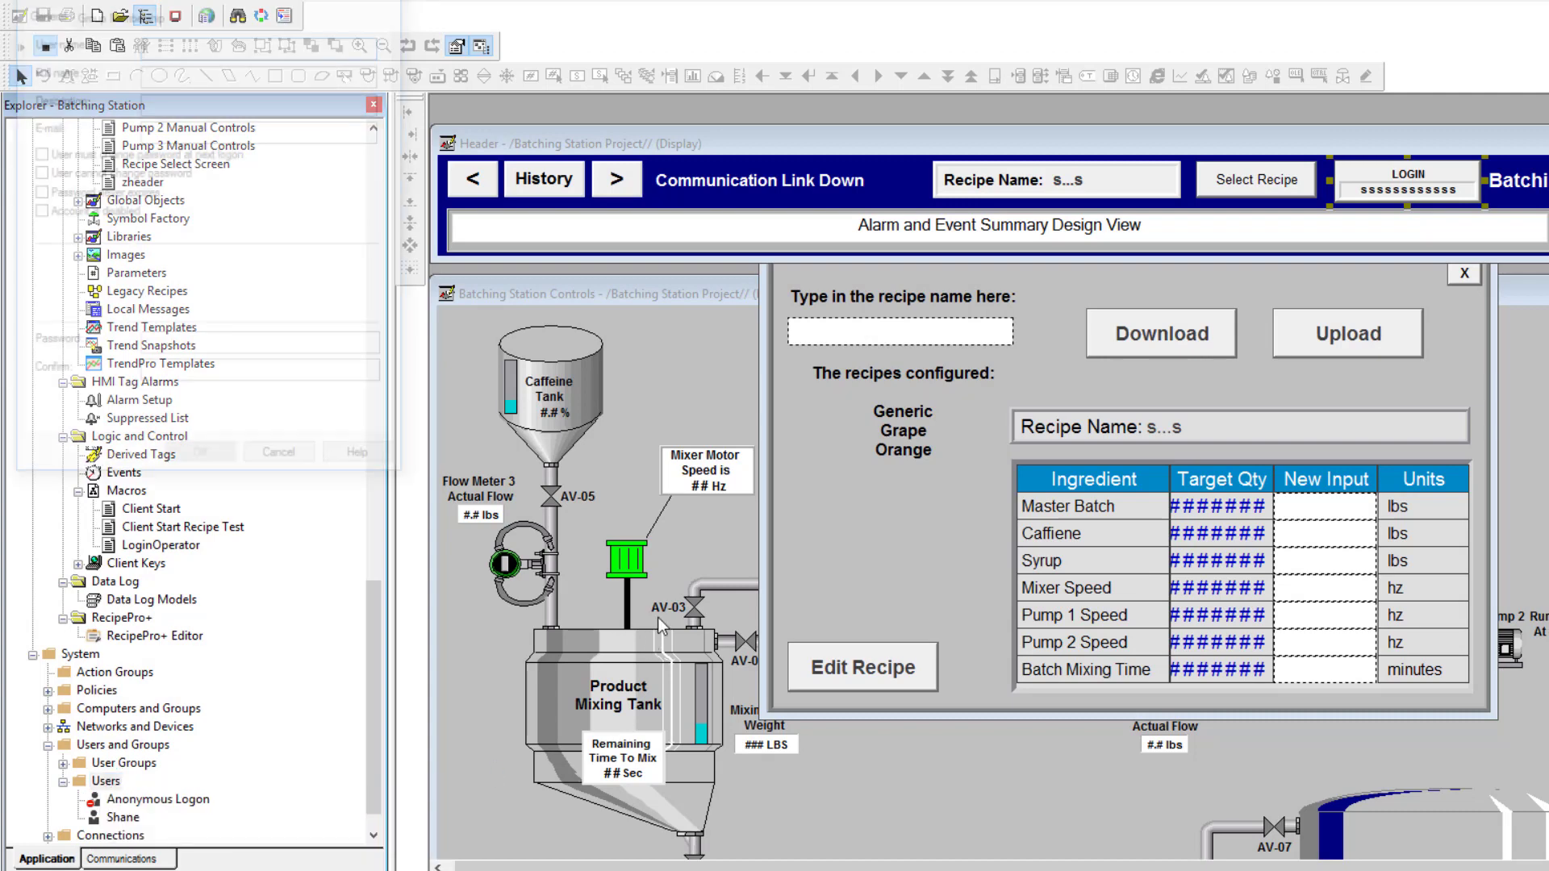
# Create user 'operator' with Password never expires checked and its password entered and confirmed
pyautogui.moveTo(626, 77); pyautogui.dragTo(821, 146)
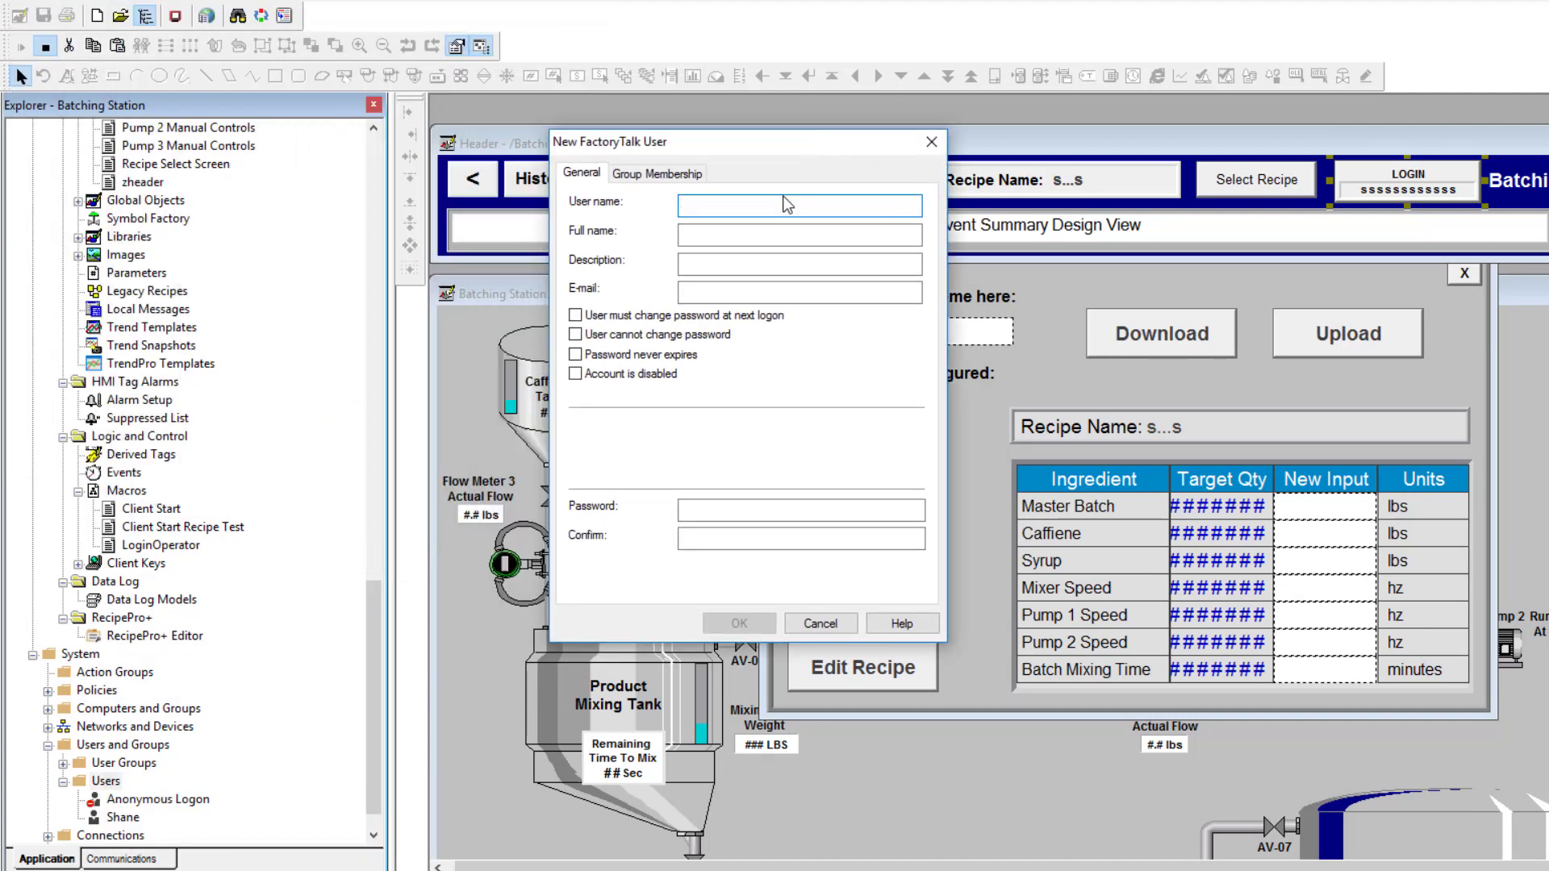
pyautogui.write('operator')
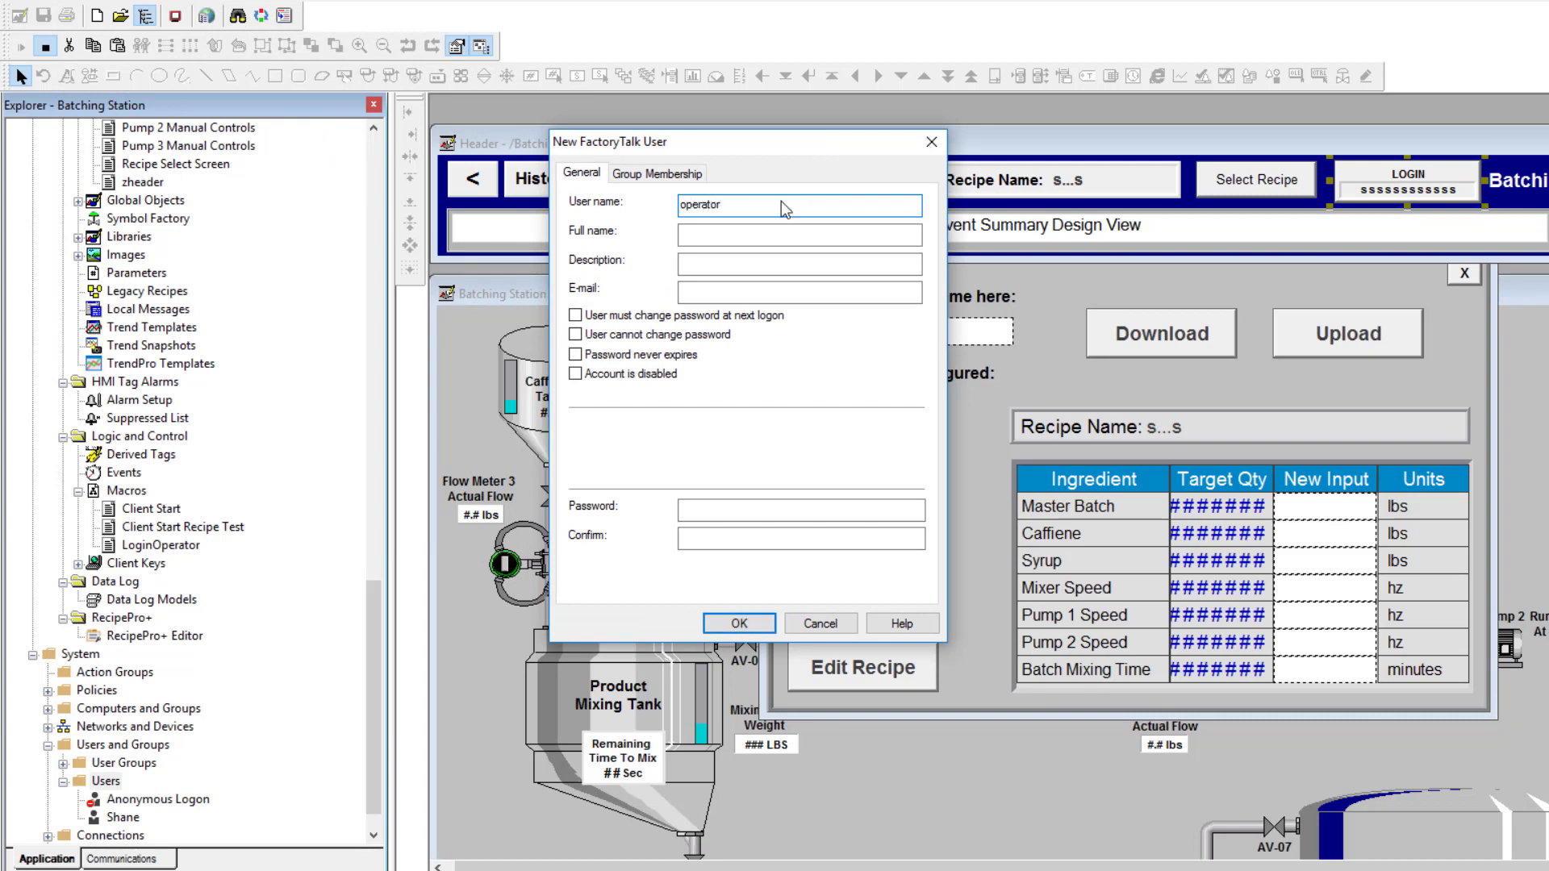
pyautogui.click(575, 355)
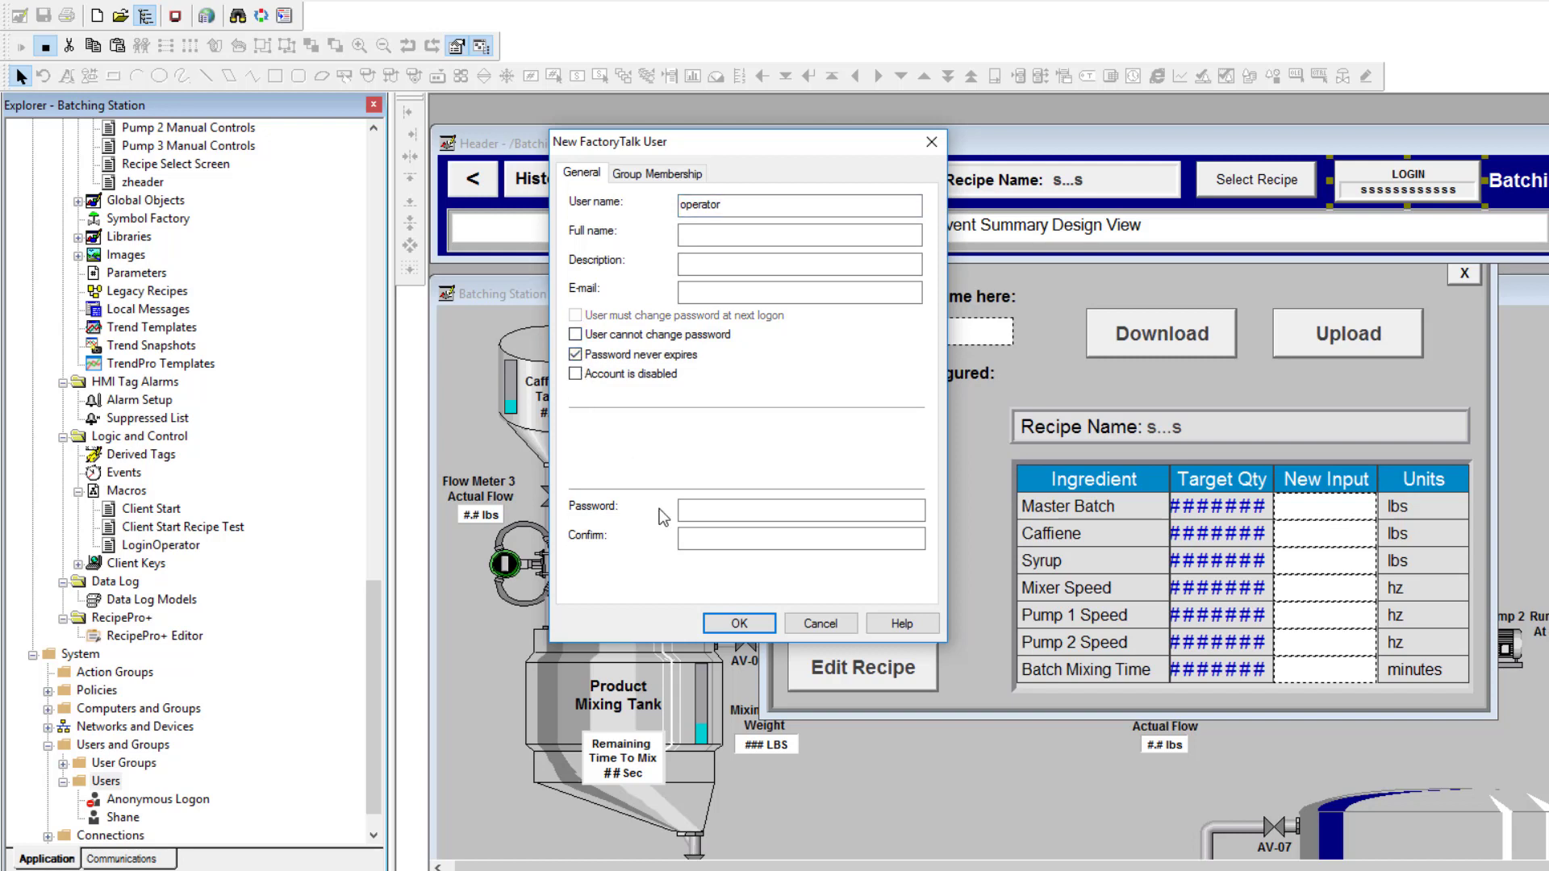
pyautogui.click(697, 519)
pyautogui.click(702, 509)
pyautogui.write('•••••')
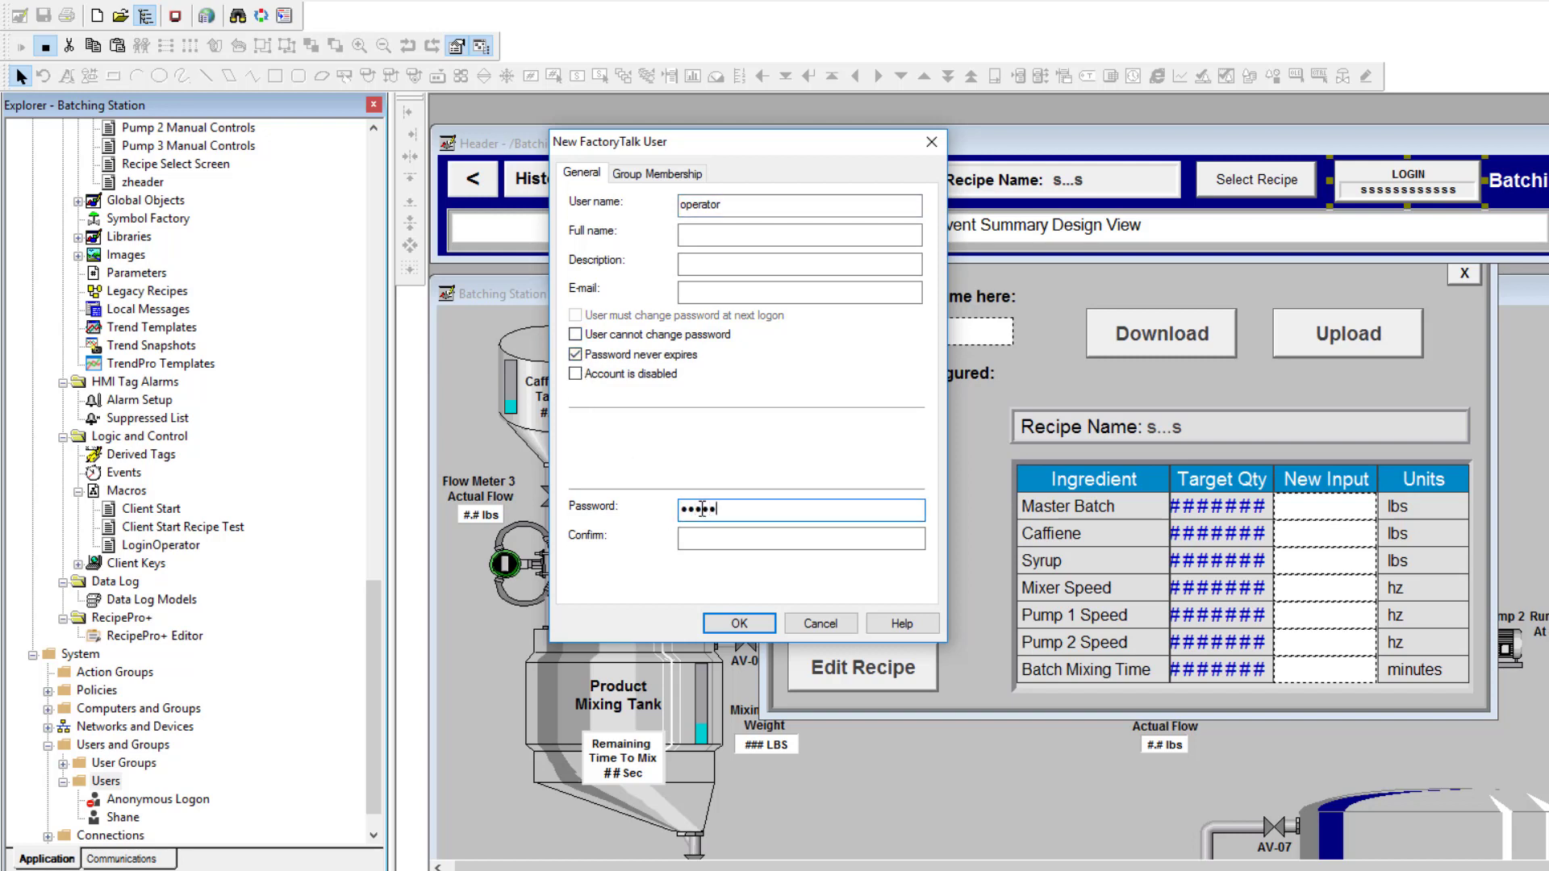
pyautogui.write('••')
pyautogui.click(696, 533)
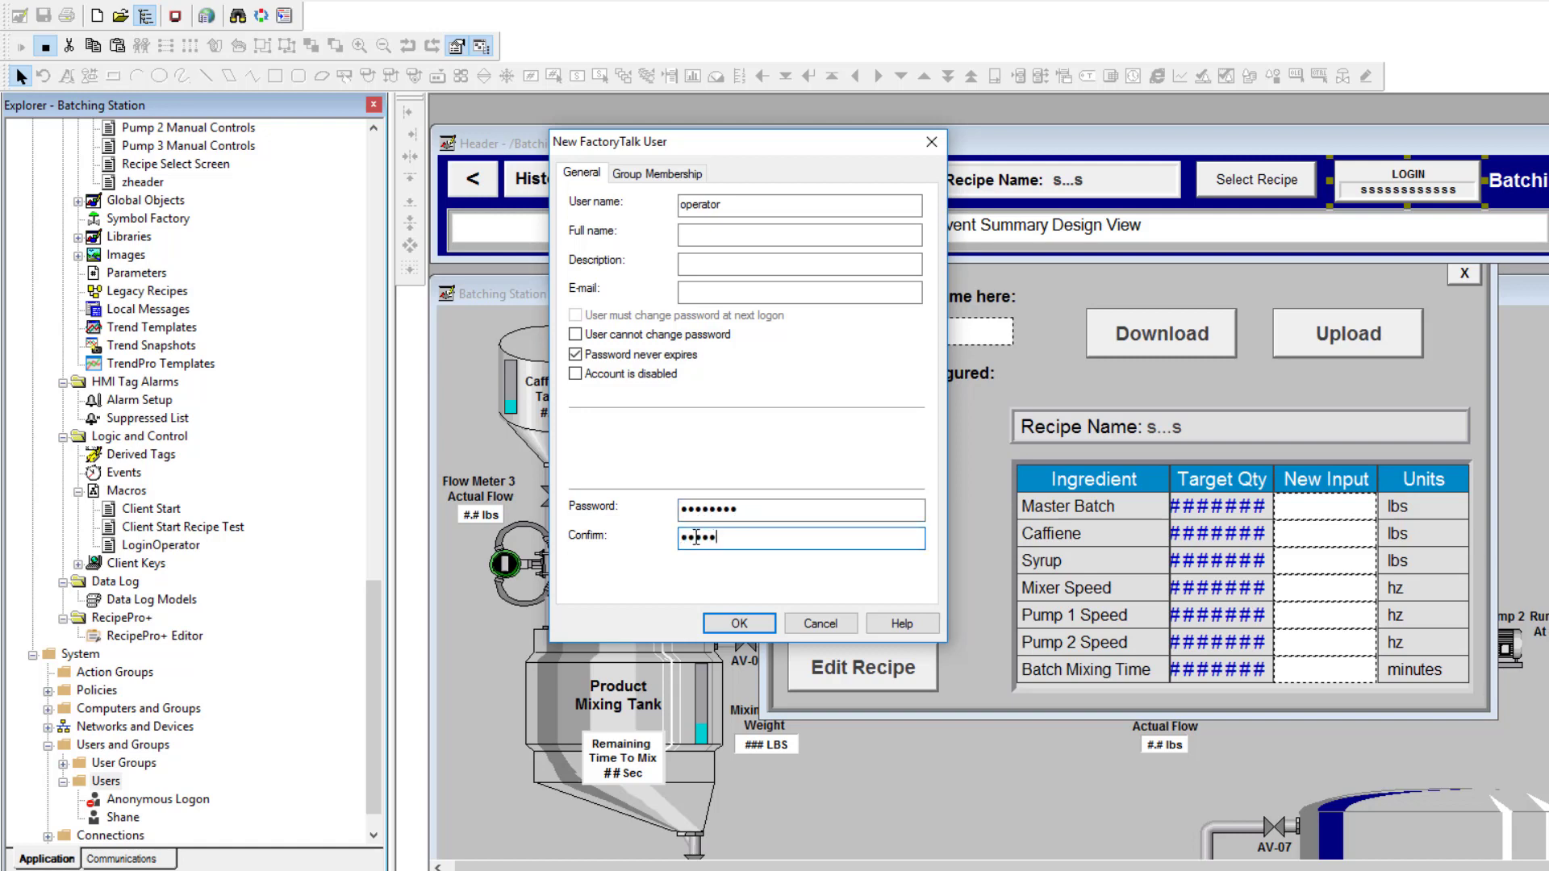
pyautogui.write('••••••••')
pyautogui.click(733, 624)
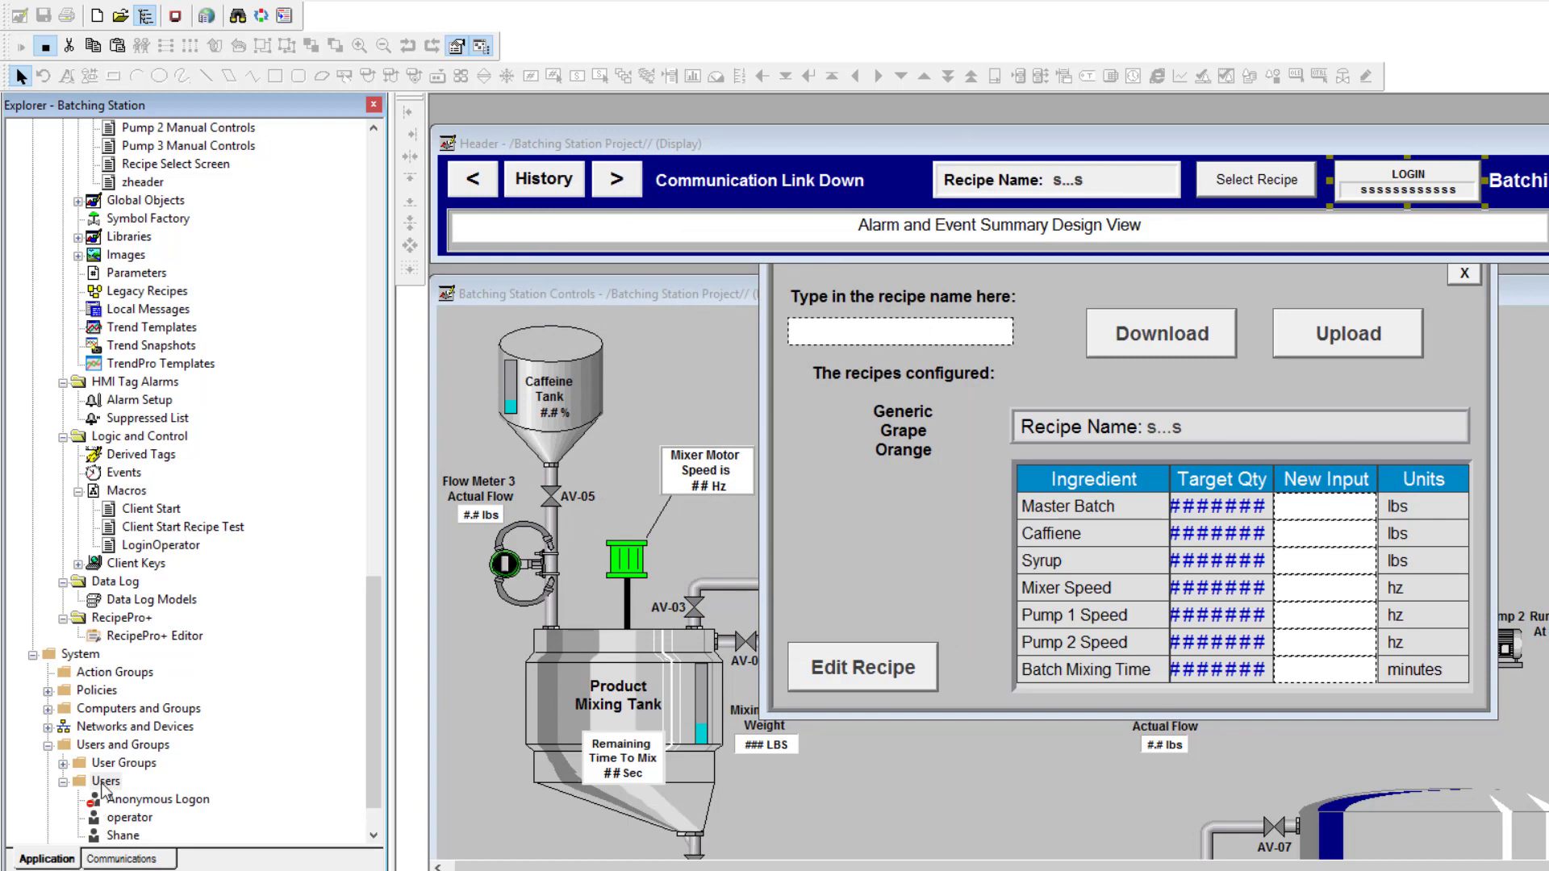
pyautogui.rightClick(102, 782)
# Create user 'admin' with Password never expires checked and its password entered and confirmed
pyautogui.moveTo(161, 793)
pyautogui.click(319, 797)
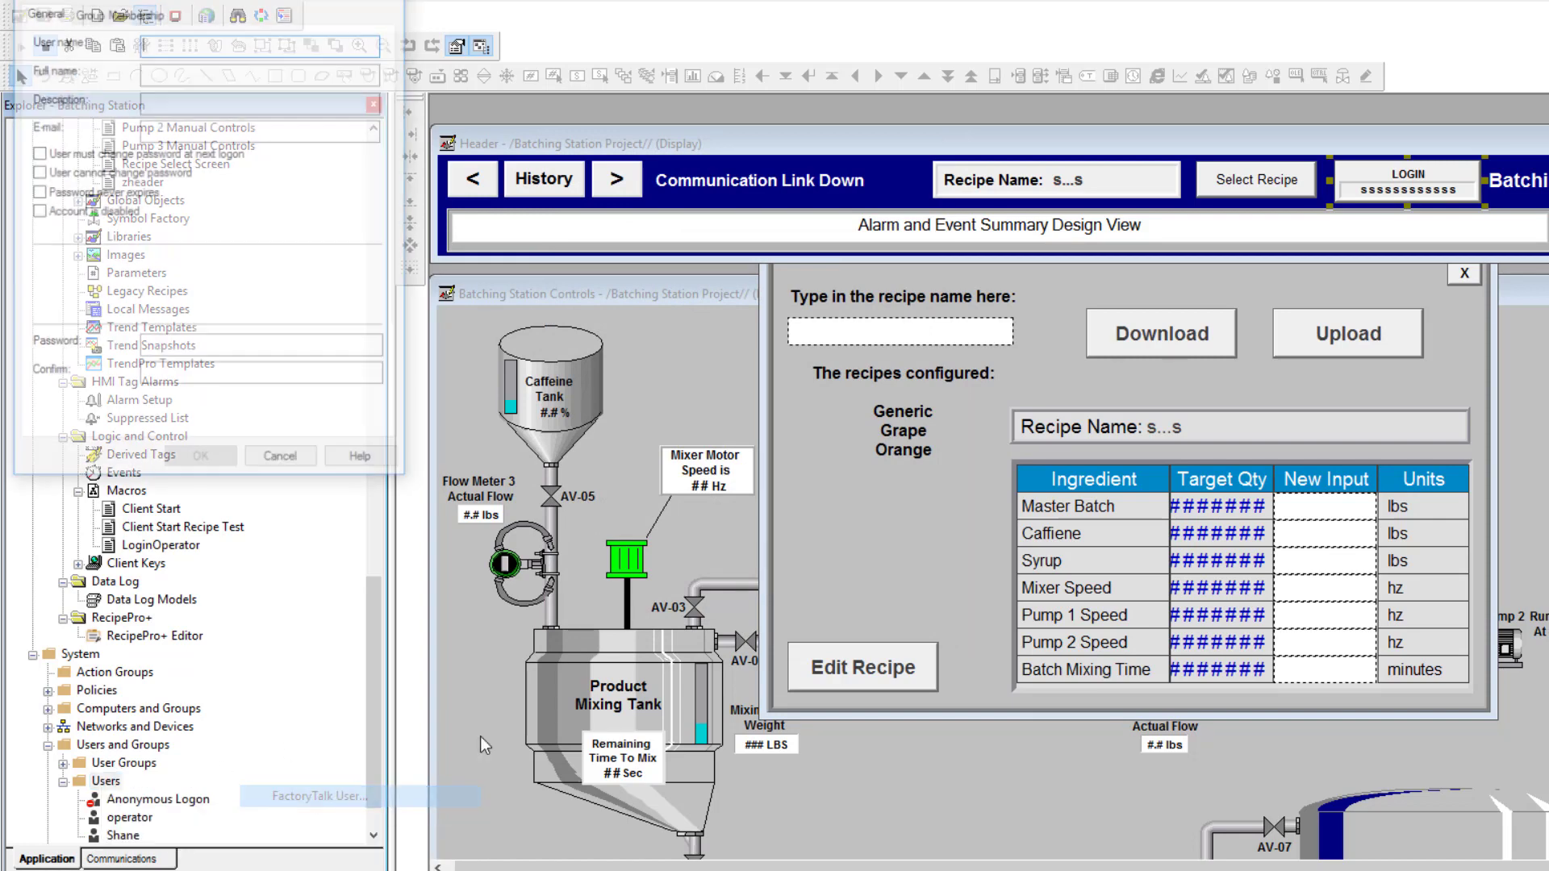
pyautogui.moveTo(283, 0); pyautogui.dragTo(994, 115)
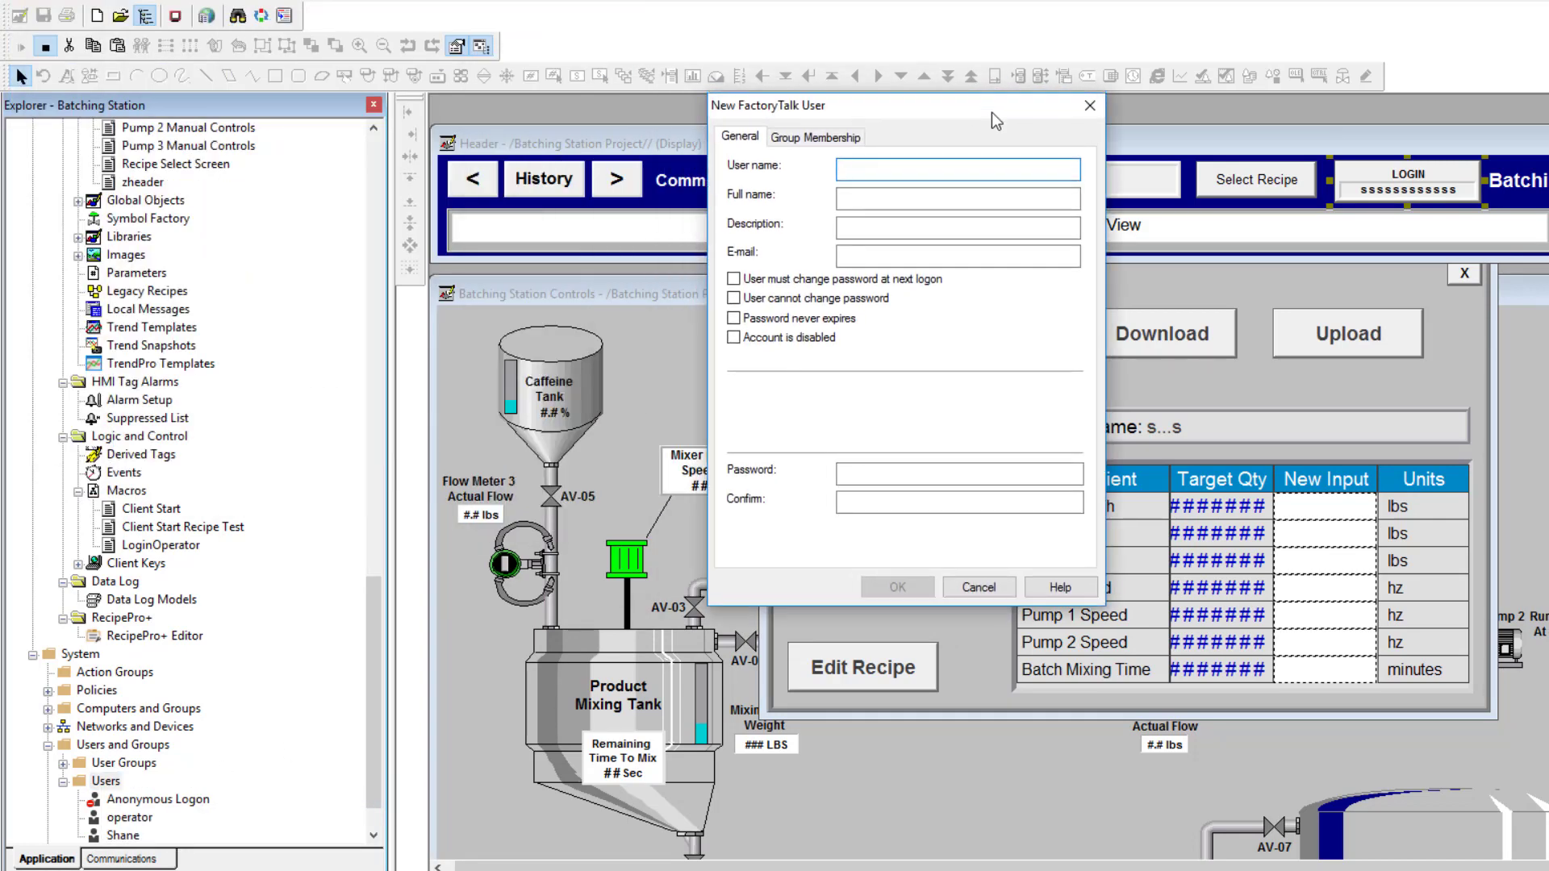
pyautogui.write('admin')
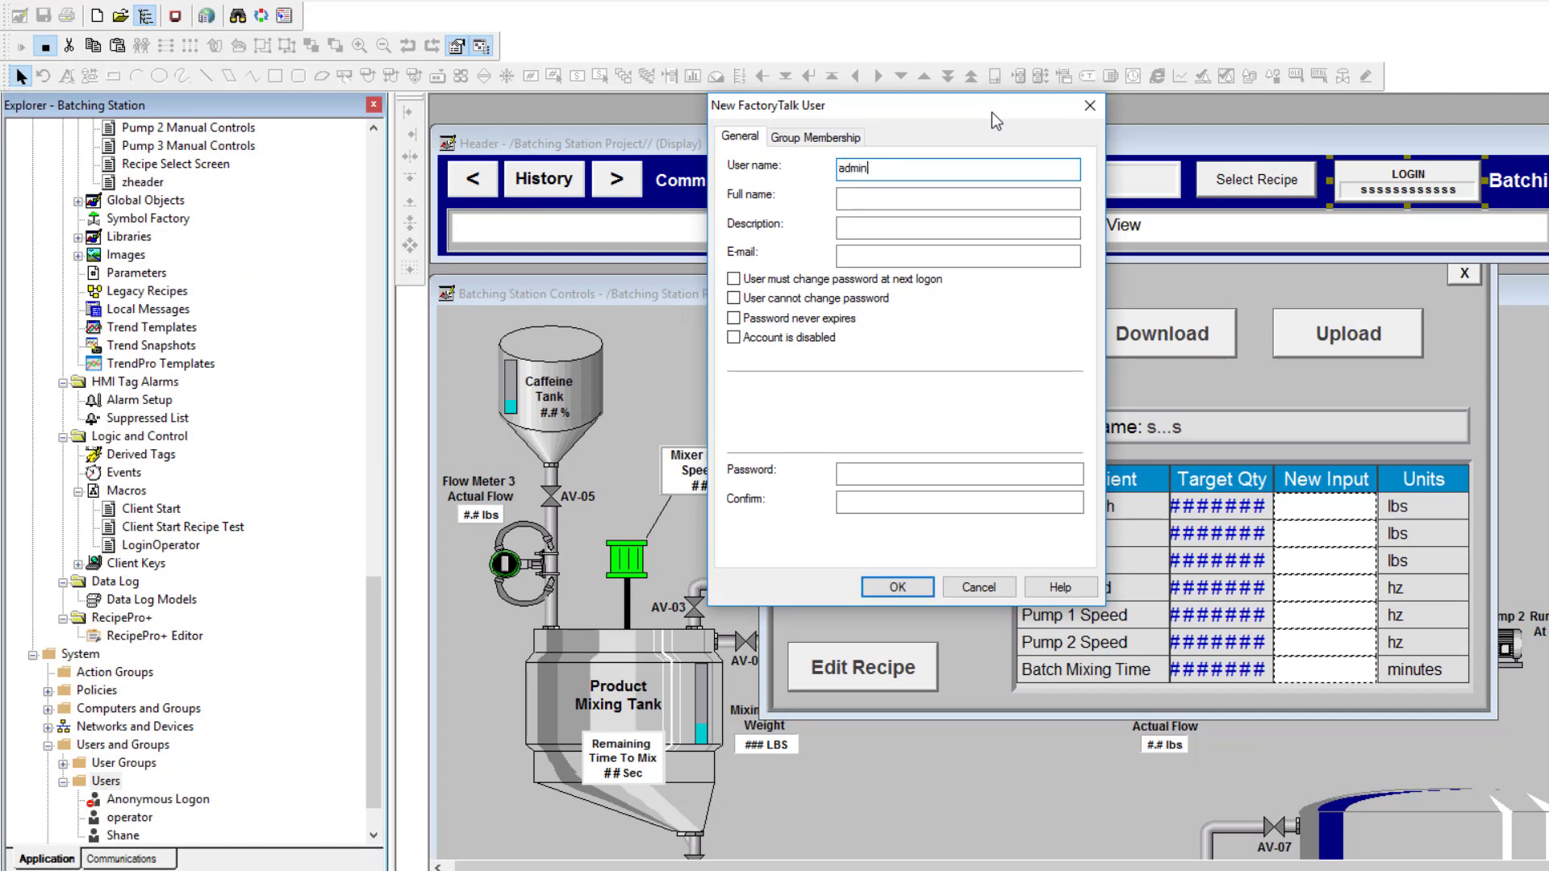
pyautogui.click(733, 319)
pyautogui.click(871, 476)
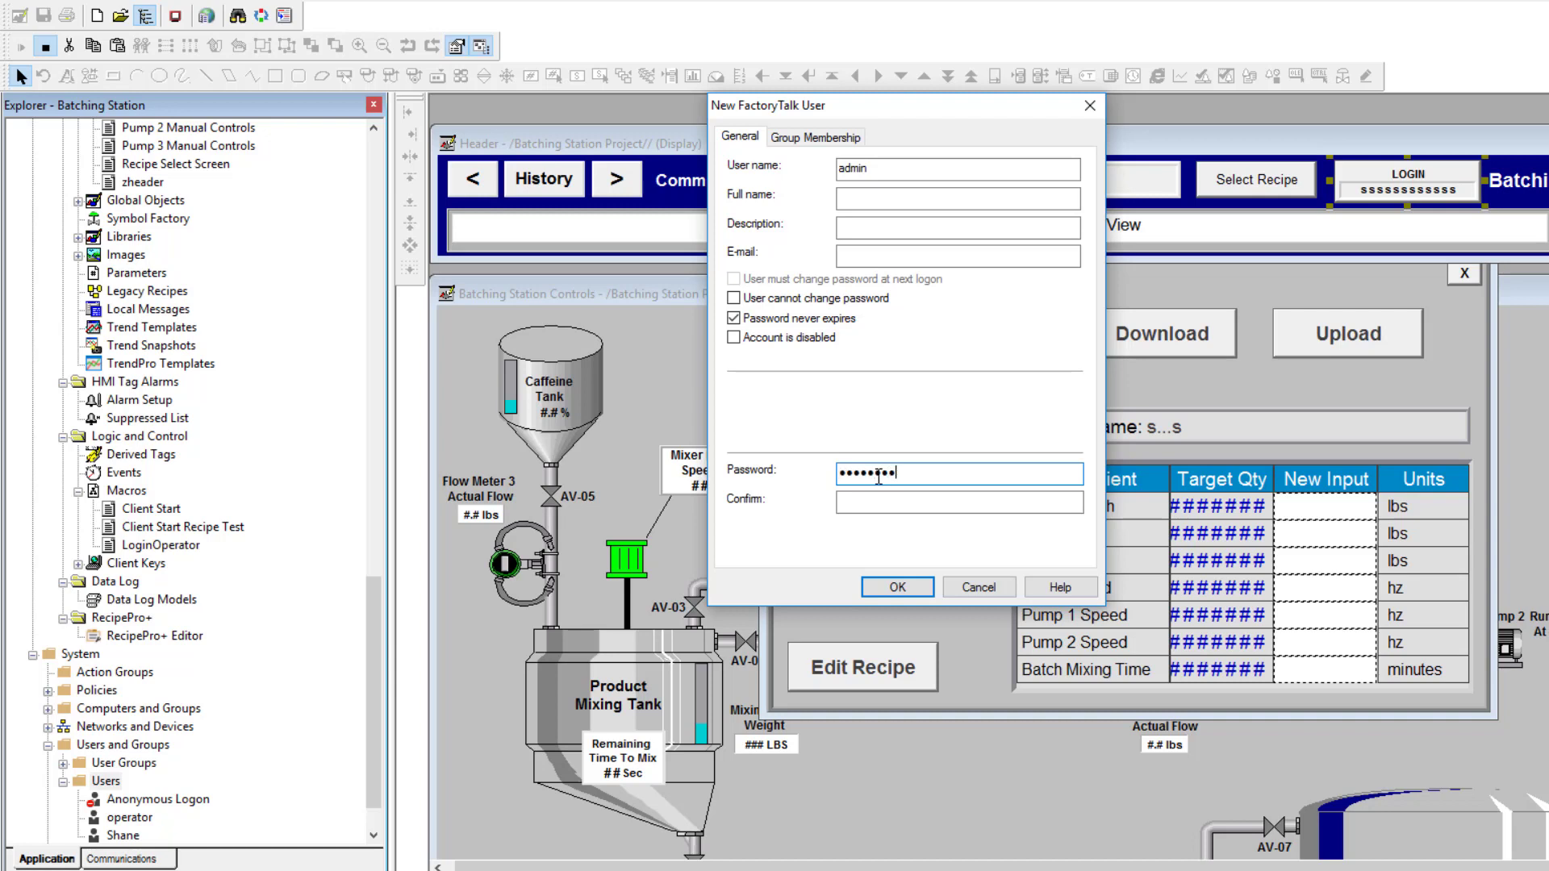
pyautogui.click(849, 496)
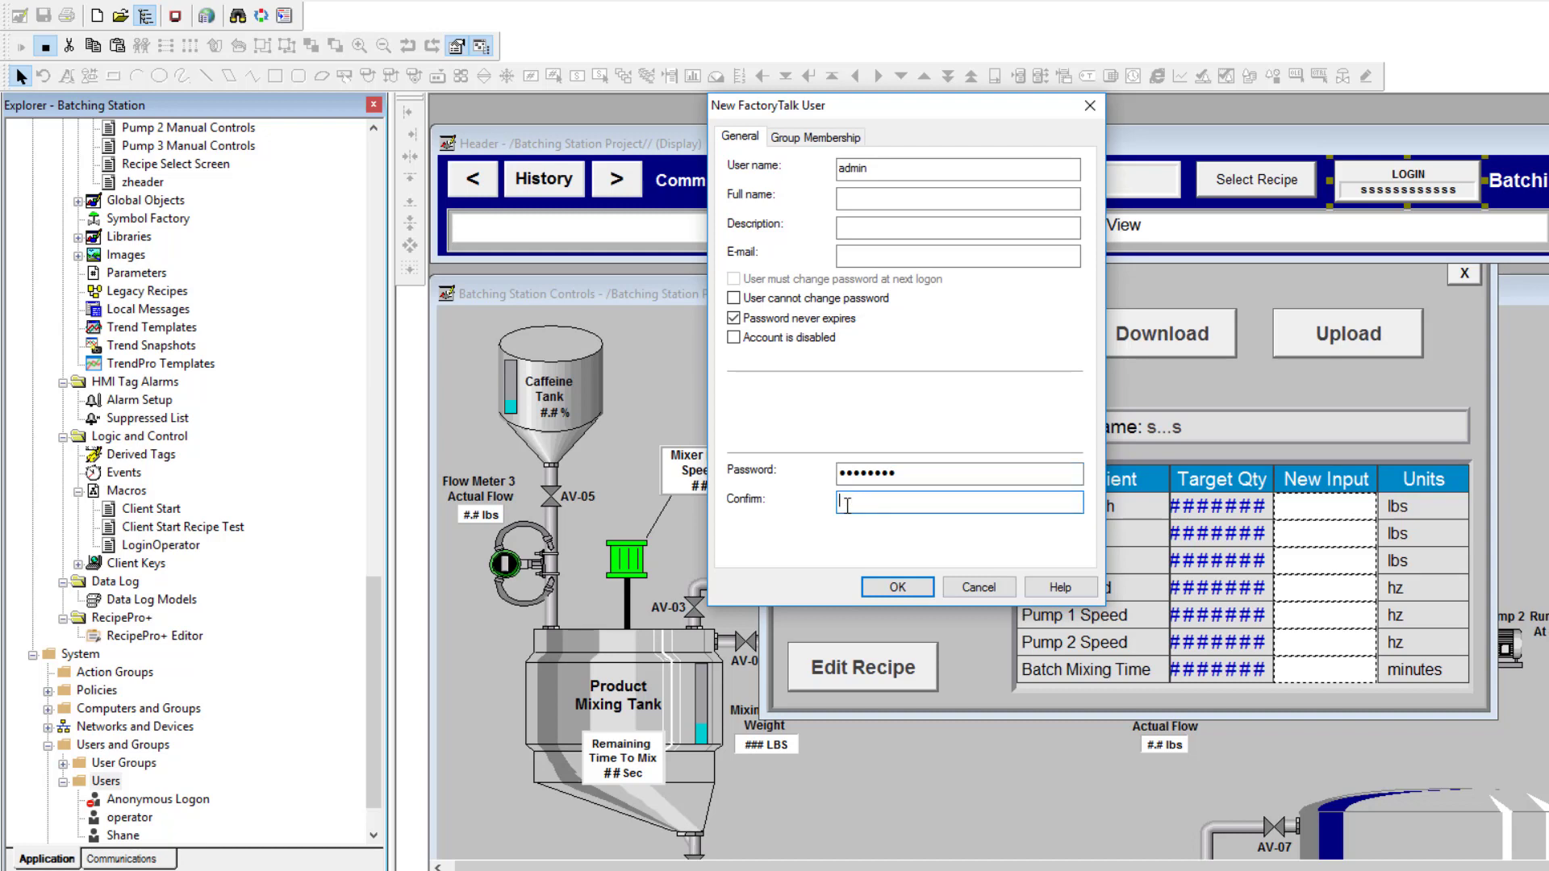
pyautogui.write('a')
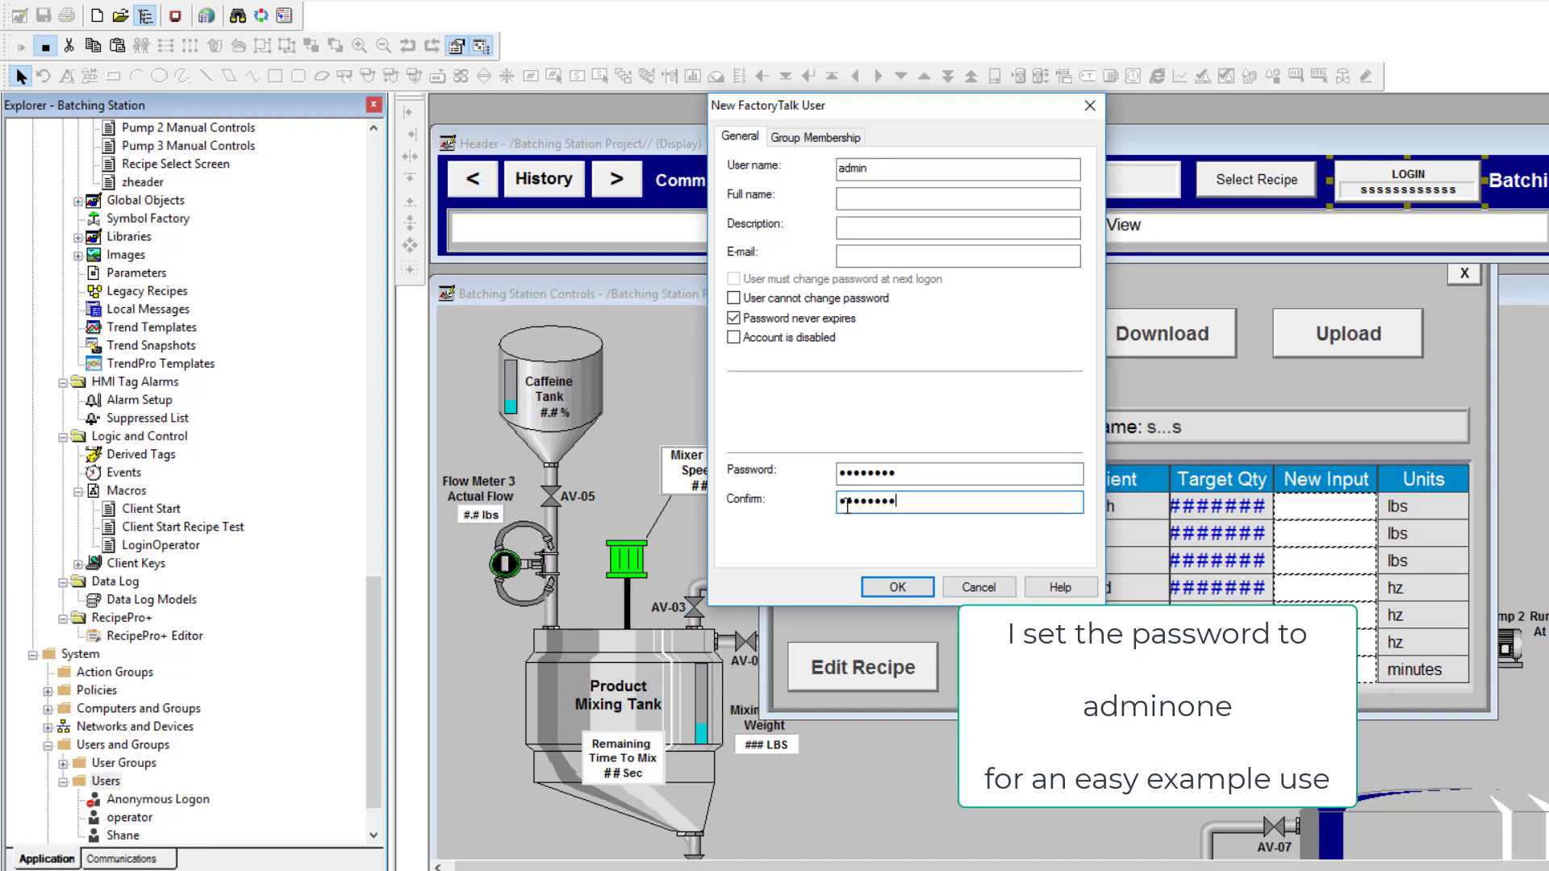
pyautogui.click(885, 593)
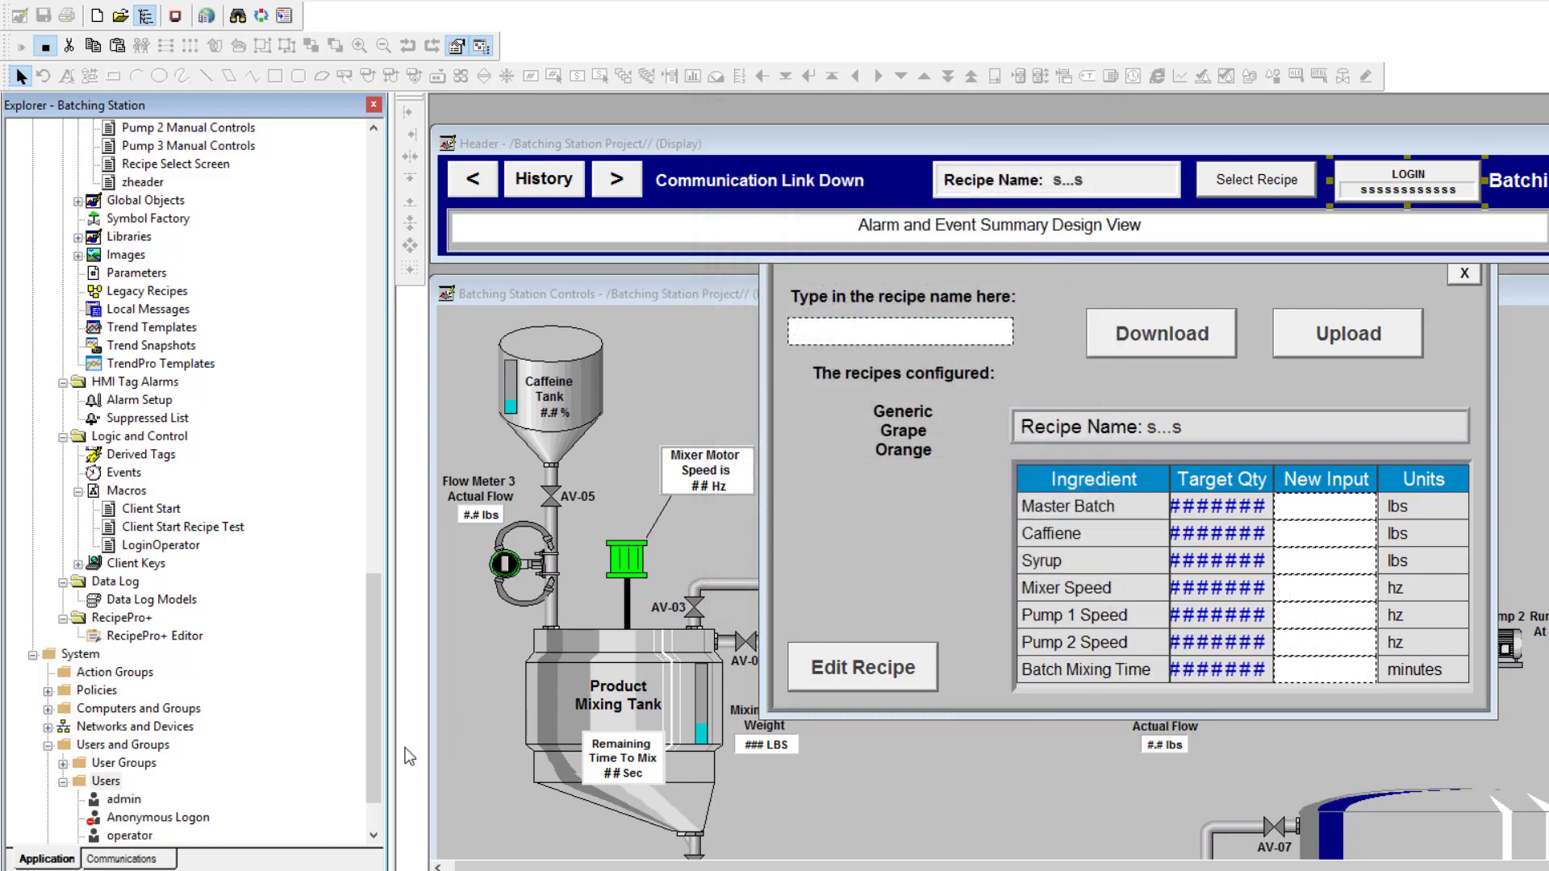
pyautogui.scroll(-2, 374, 710)
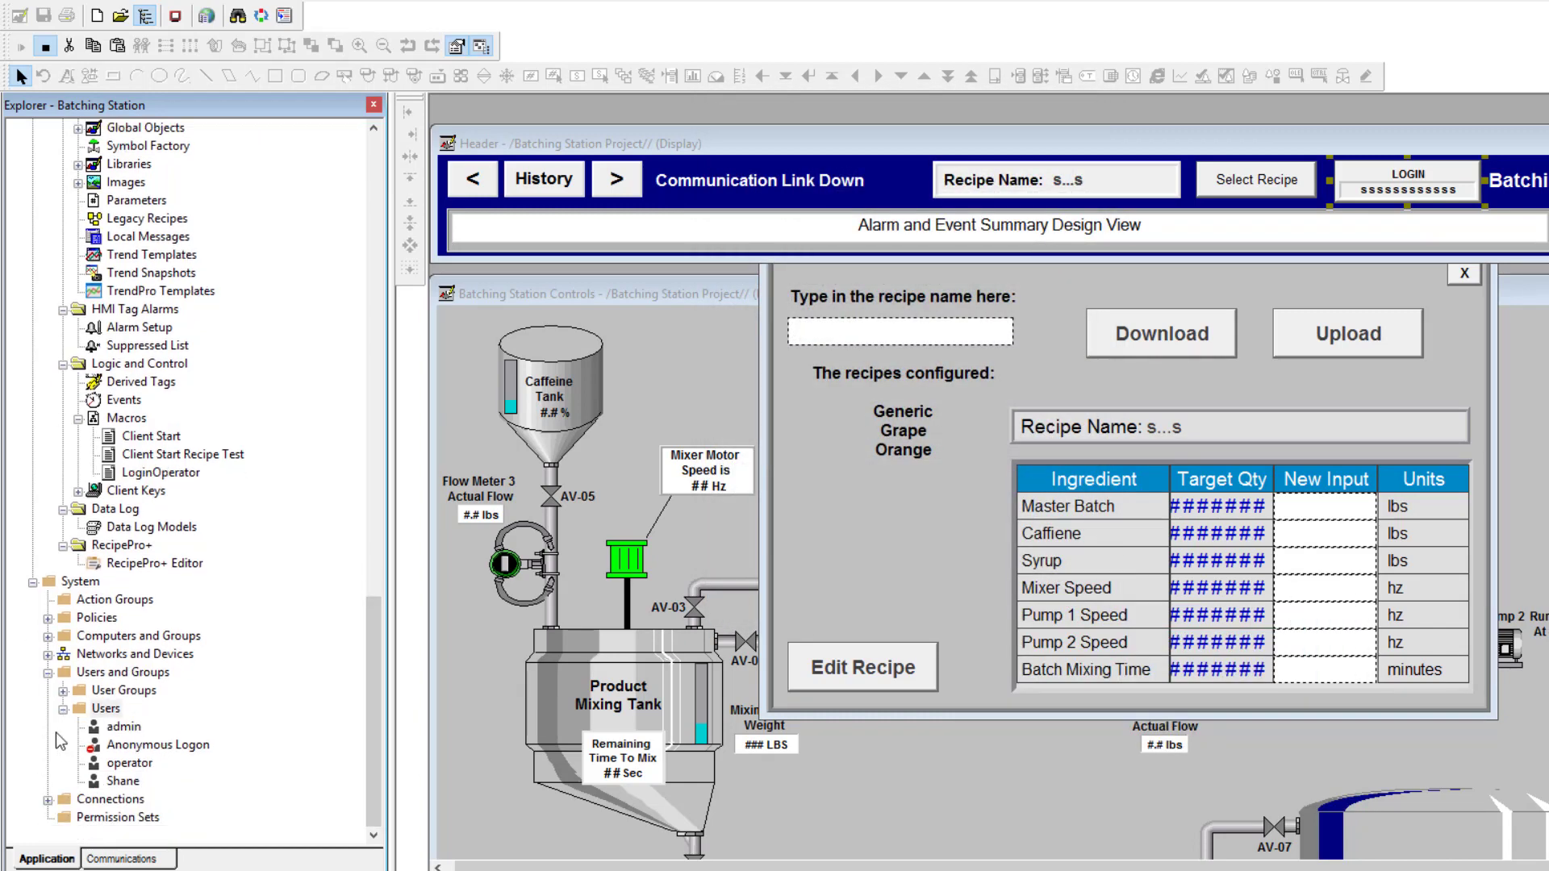
# Check the new admin and operator users, then open Runtime Security's Security Accounts settings
pyautogui.click(123, 727)
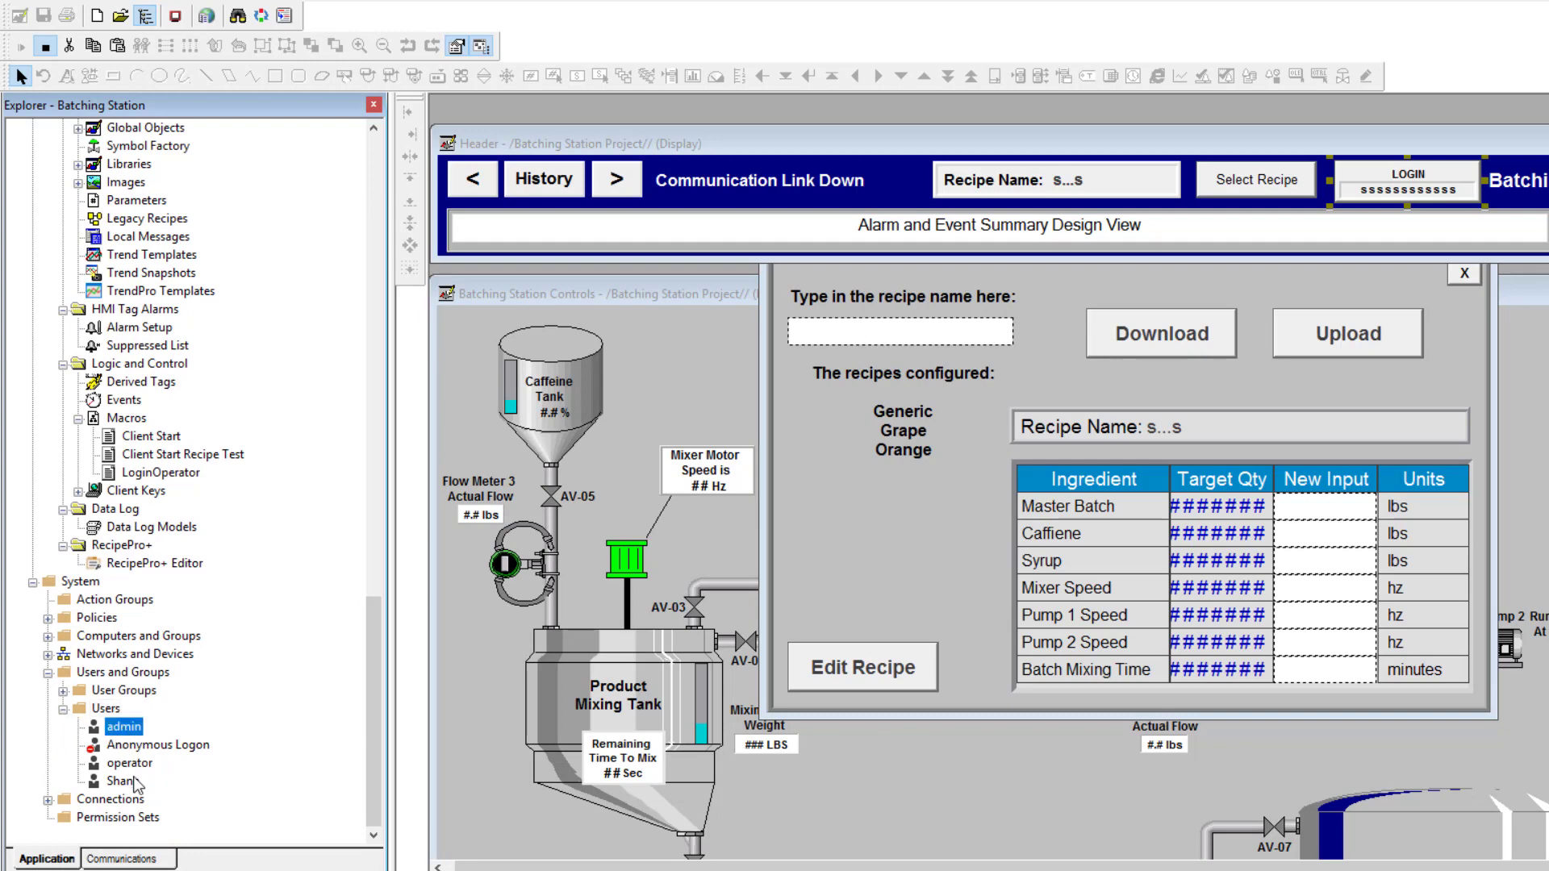
pyautogui.click(133, 763)
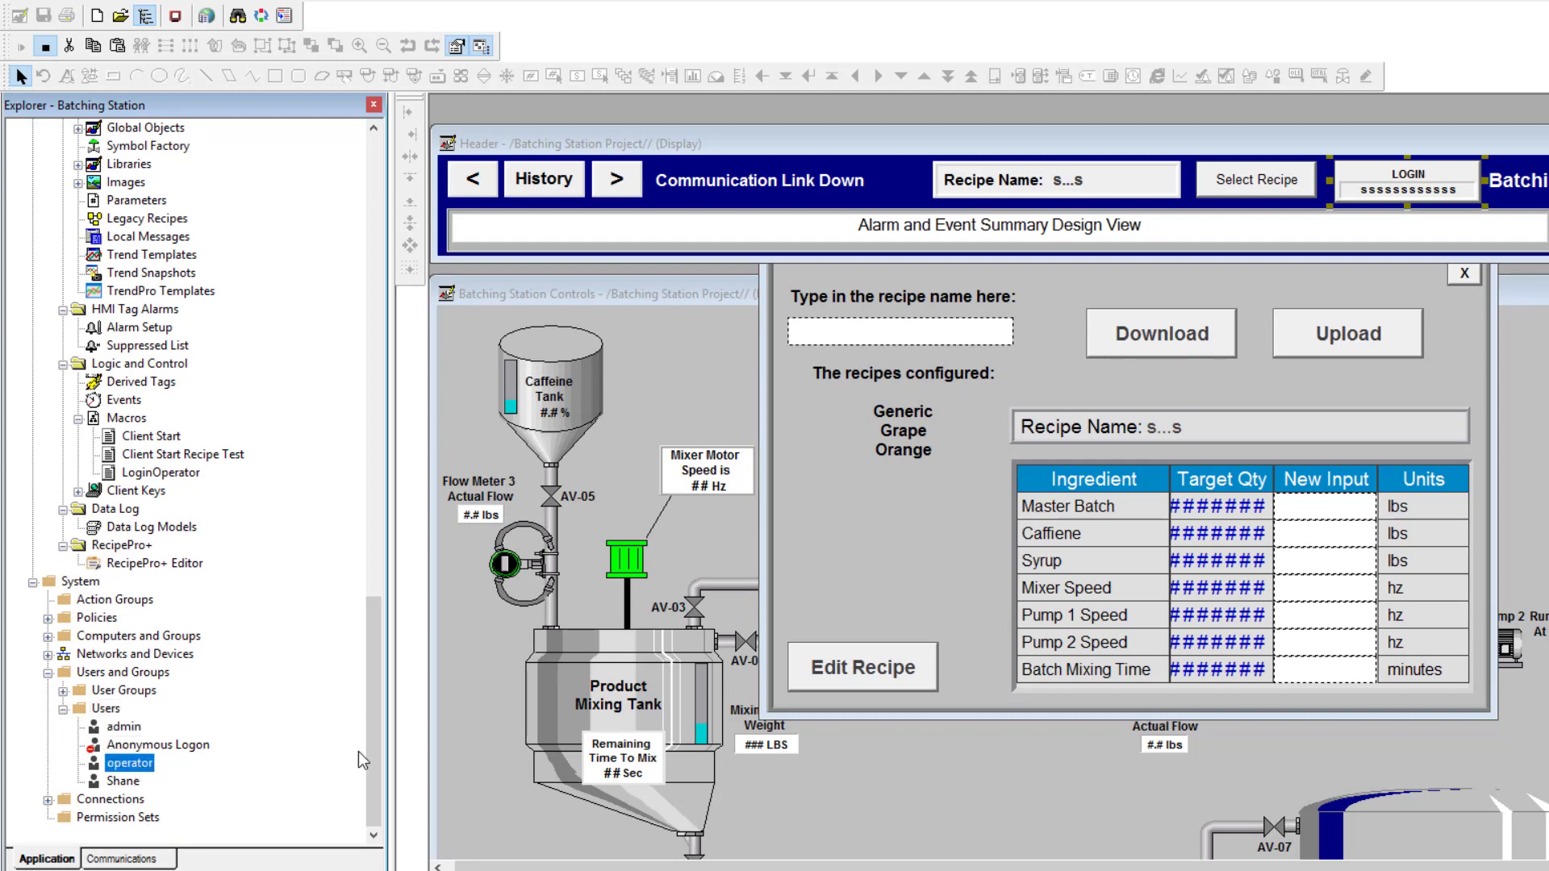
pyautogui.moveTo(374, 754); pyautogui.dragTo(385, 263)
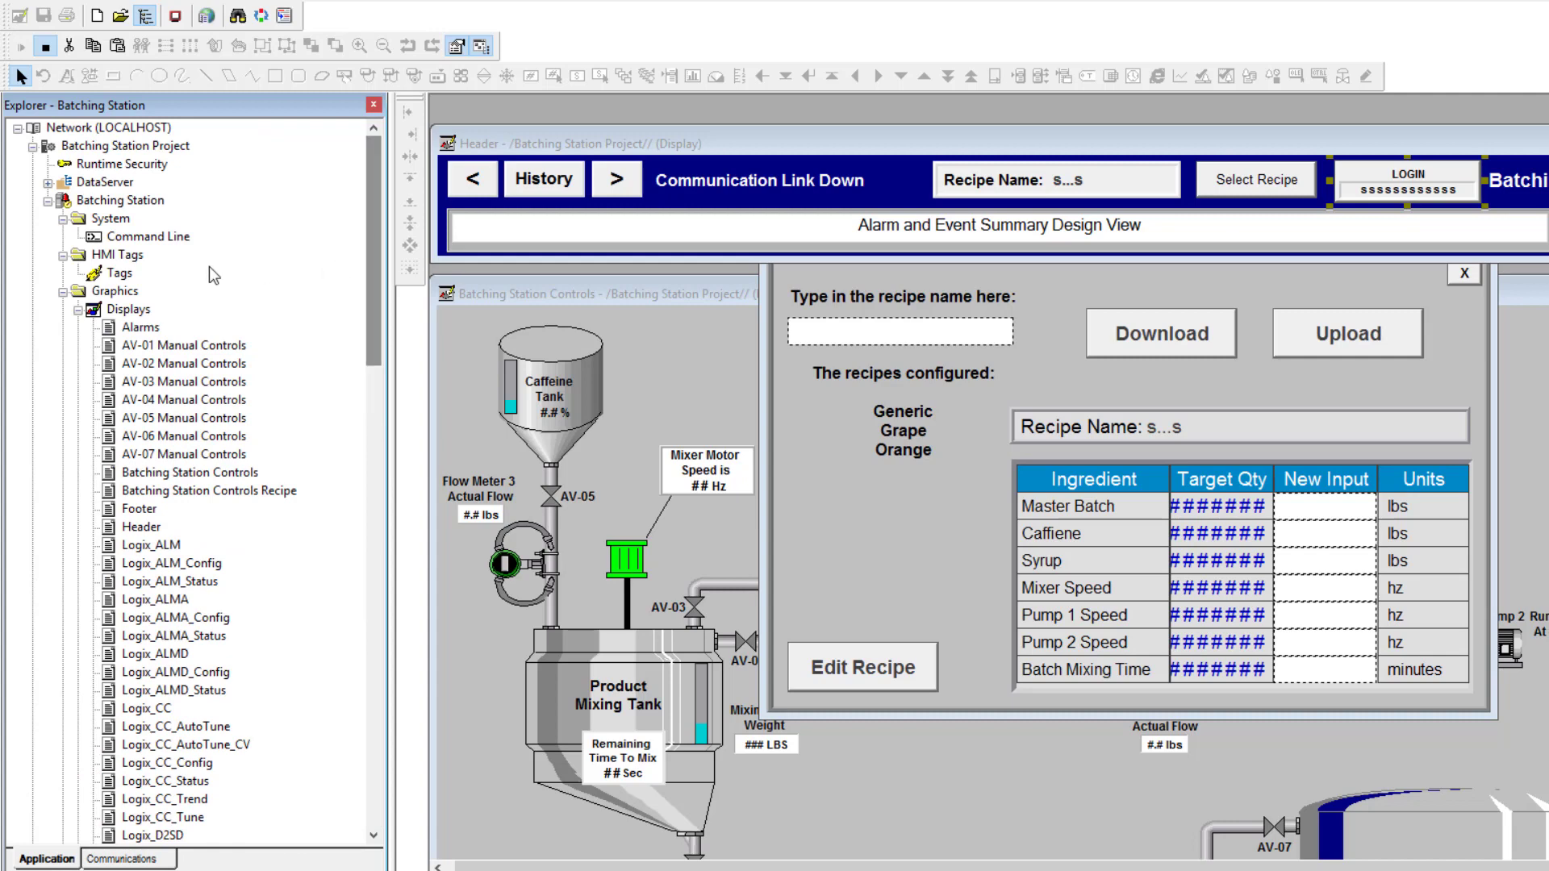
pyautogui.doubleClick(121, 164)
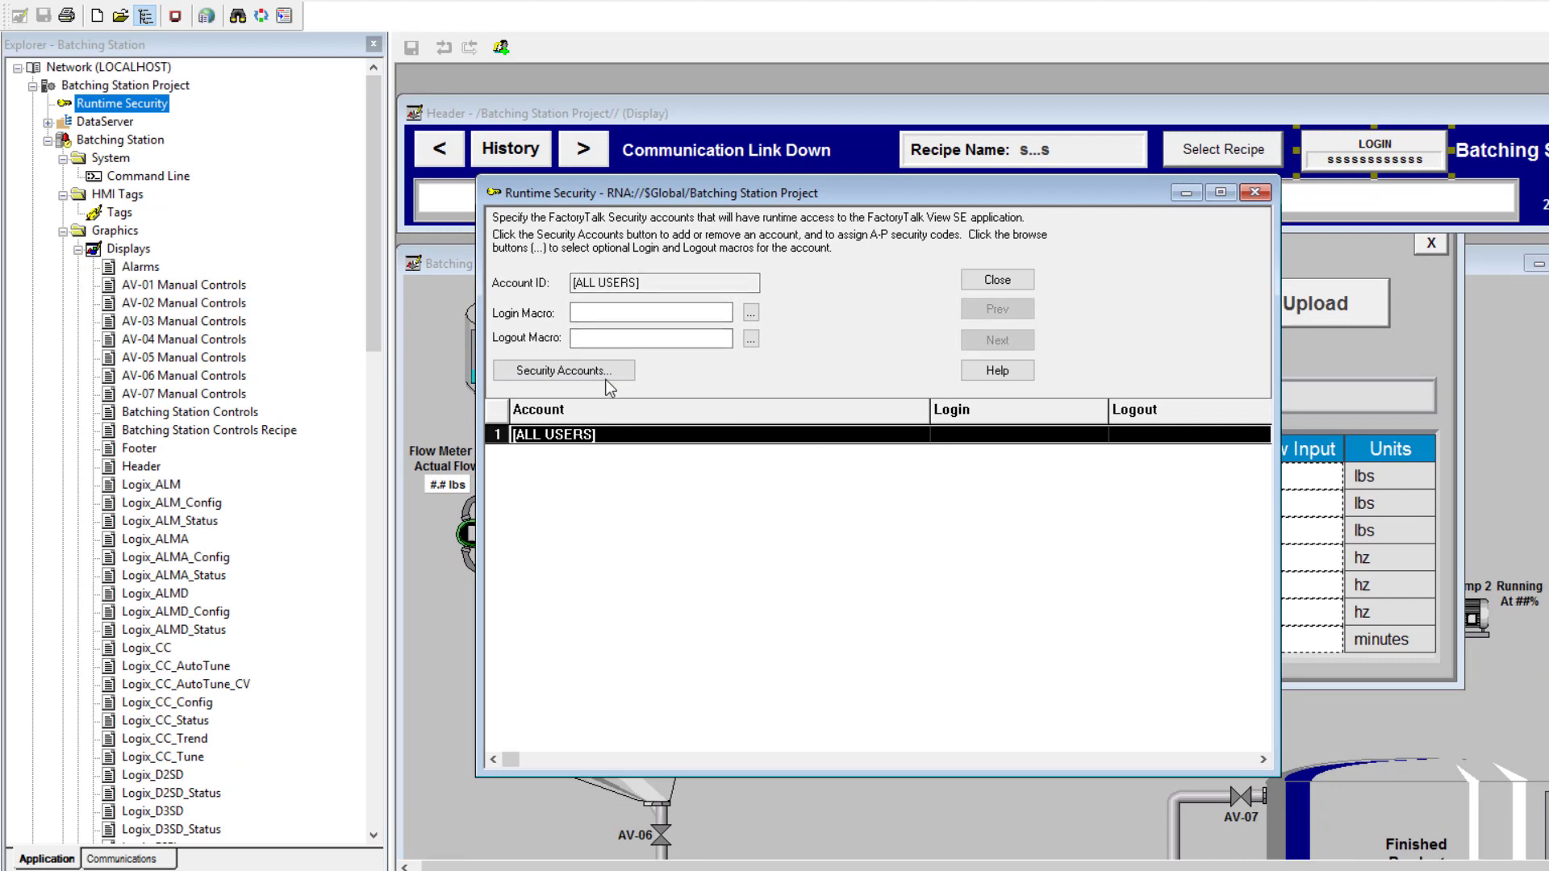
pyautogui.moveTo(695, 196); pyautogui.dragTo(716, 188)
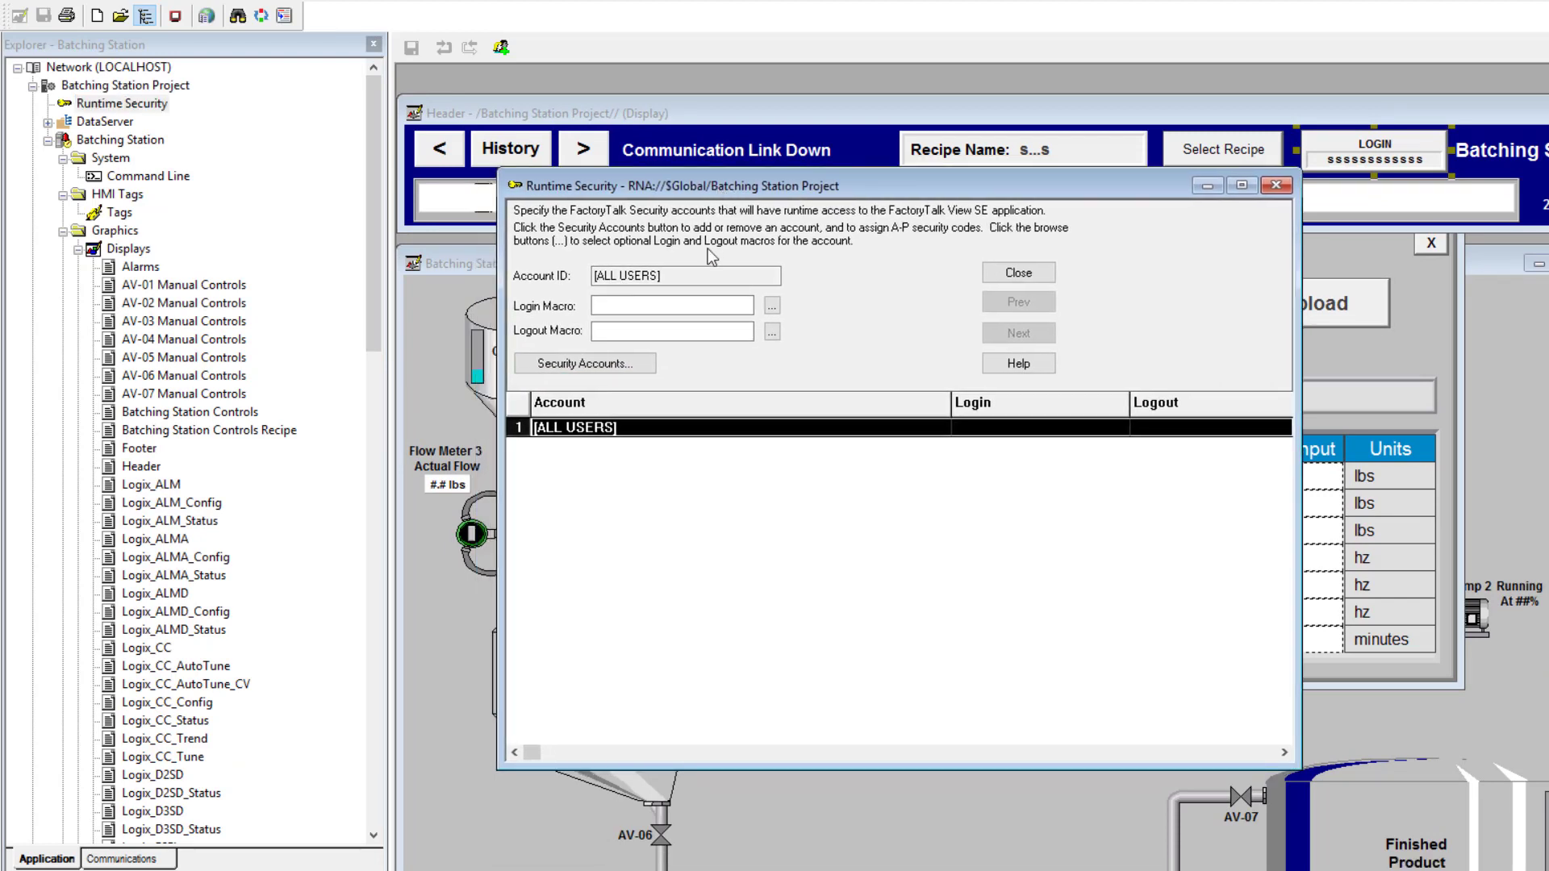
pyautogui.click(643, 367)
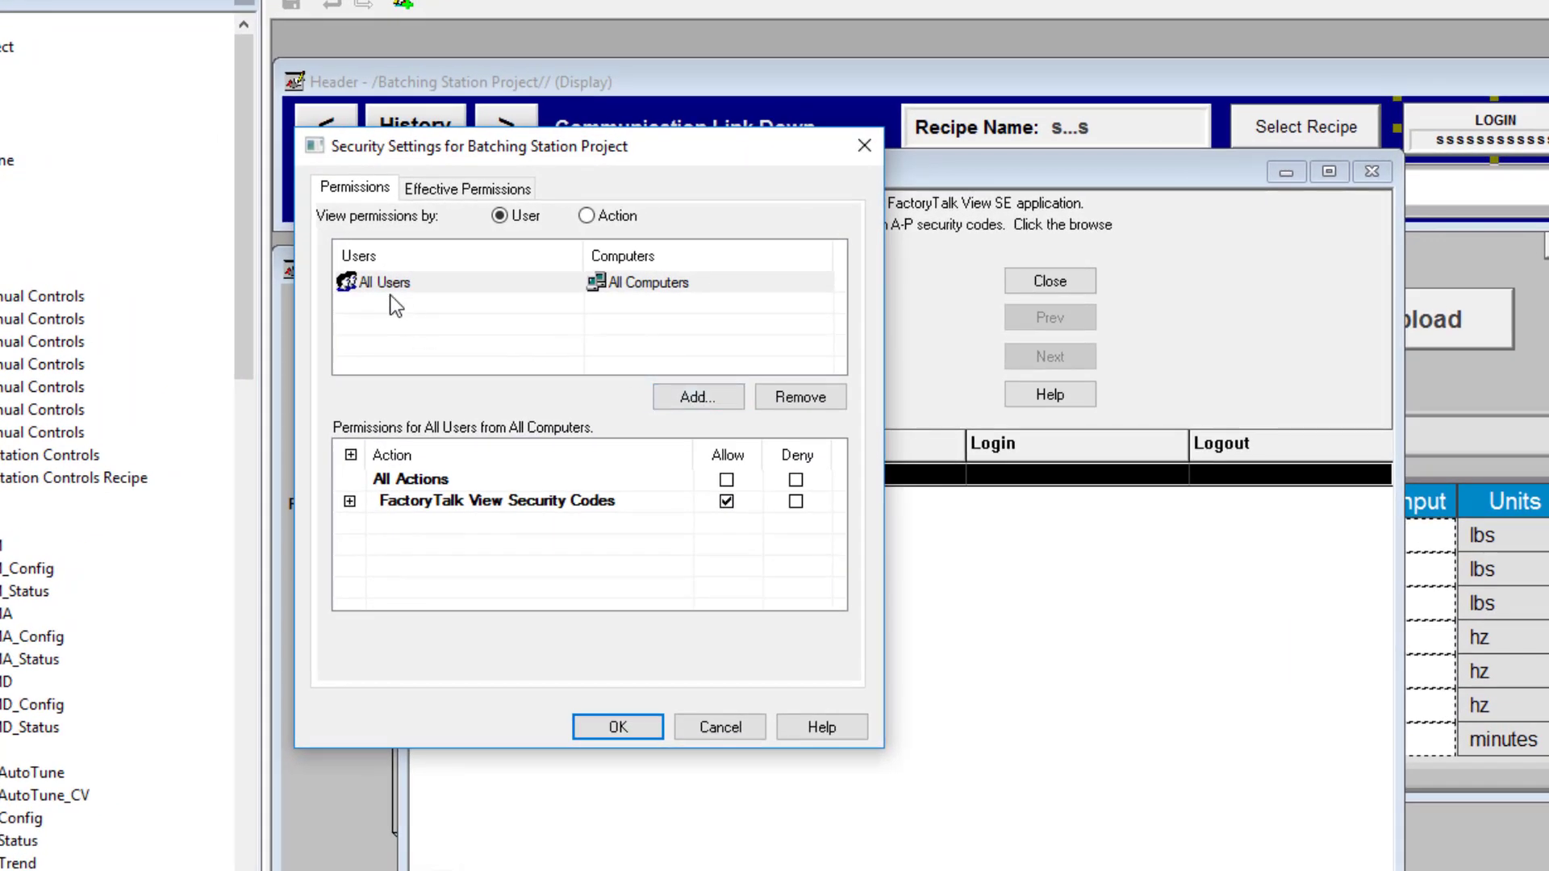
# Add the operator user to Security Settings using Show users only
pyautogui.click(658, 402)
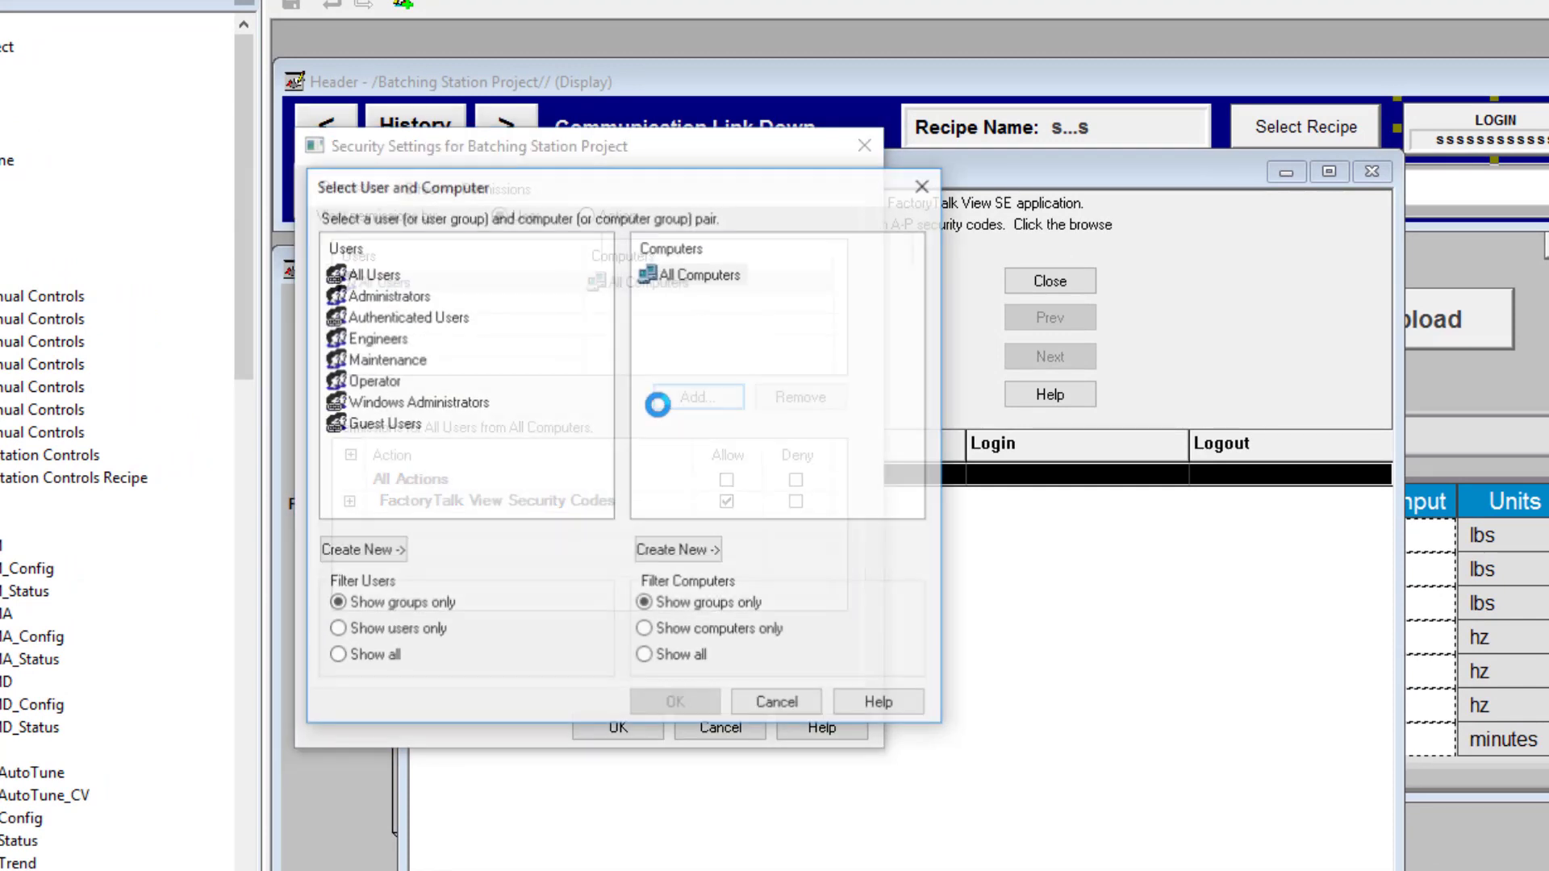
pyautogui.click(336, 631)
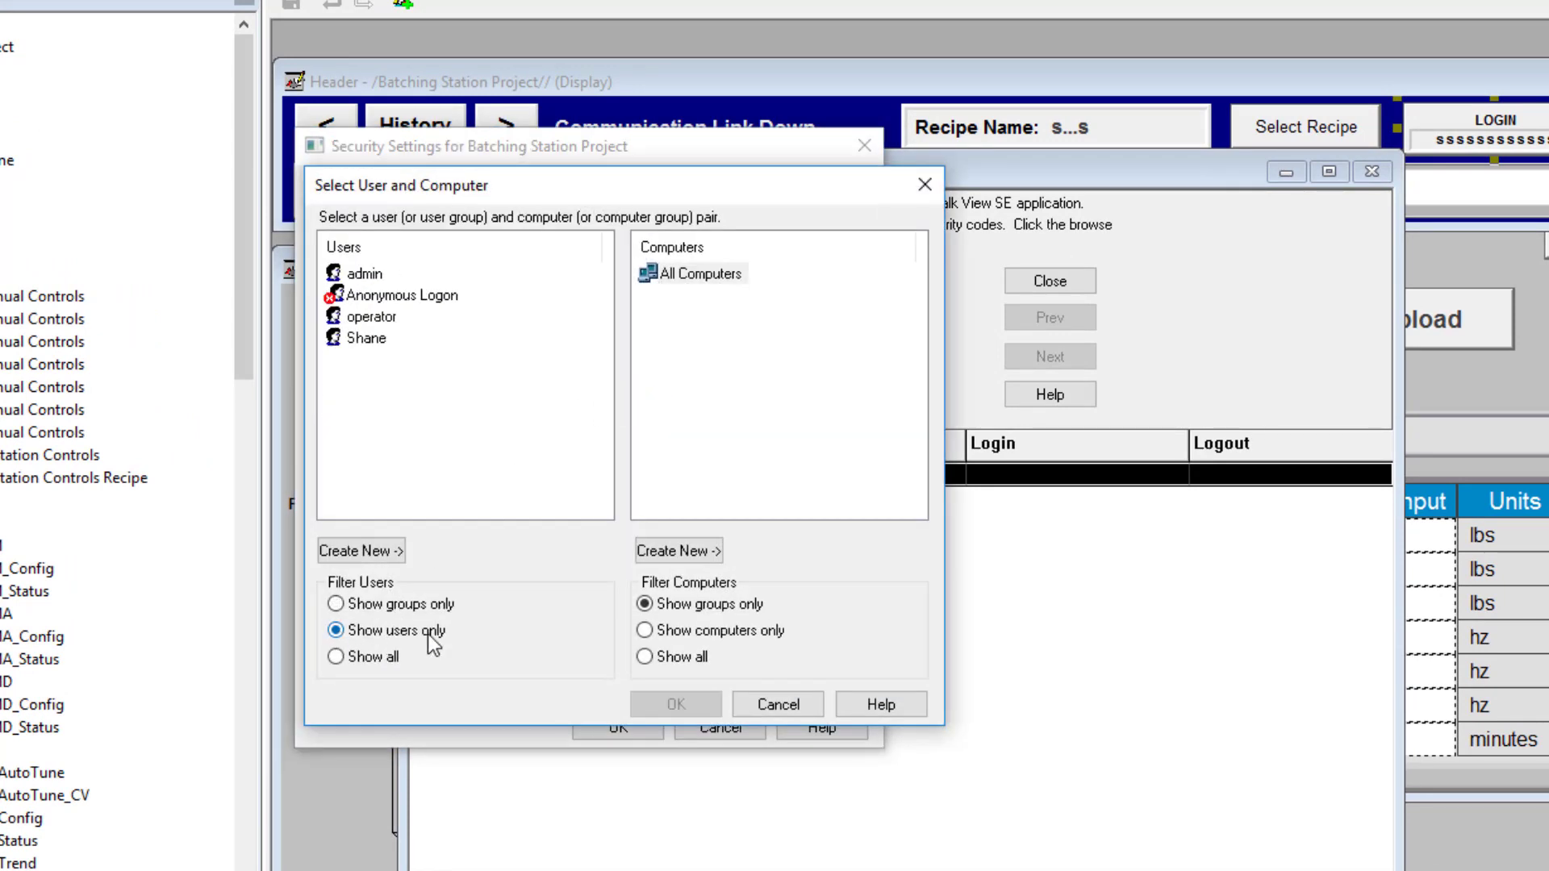
pyautogui.click(370, 317)
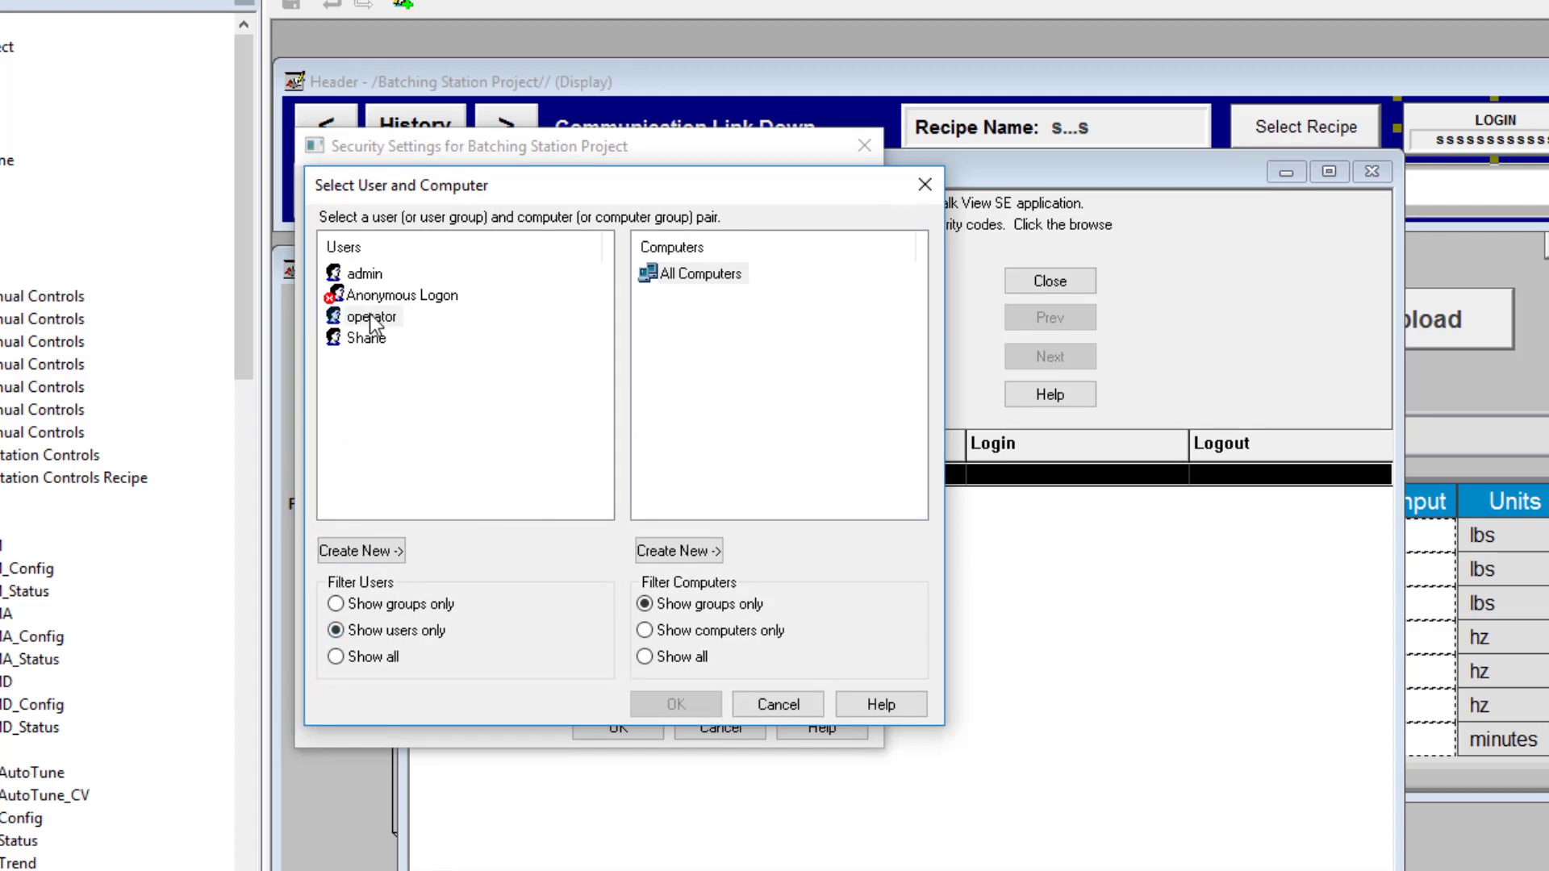
pyautogui.click(674, 702)
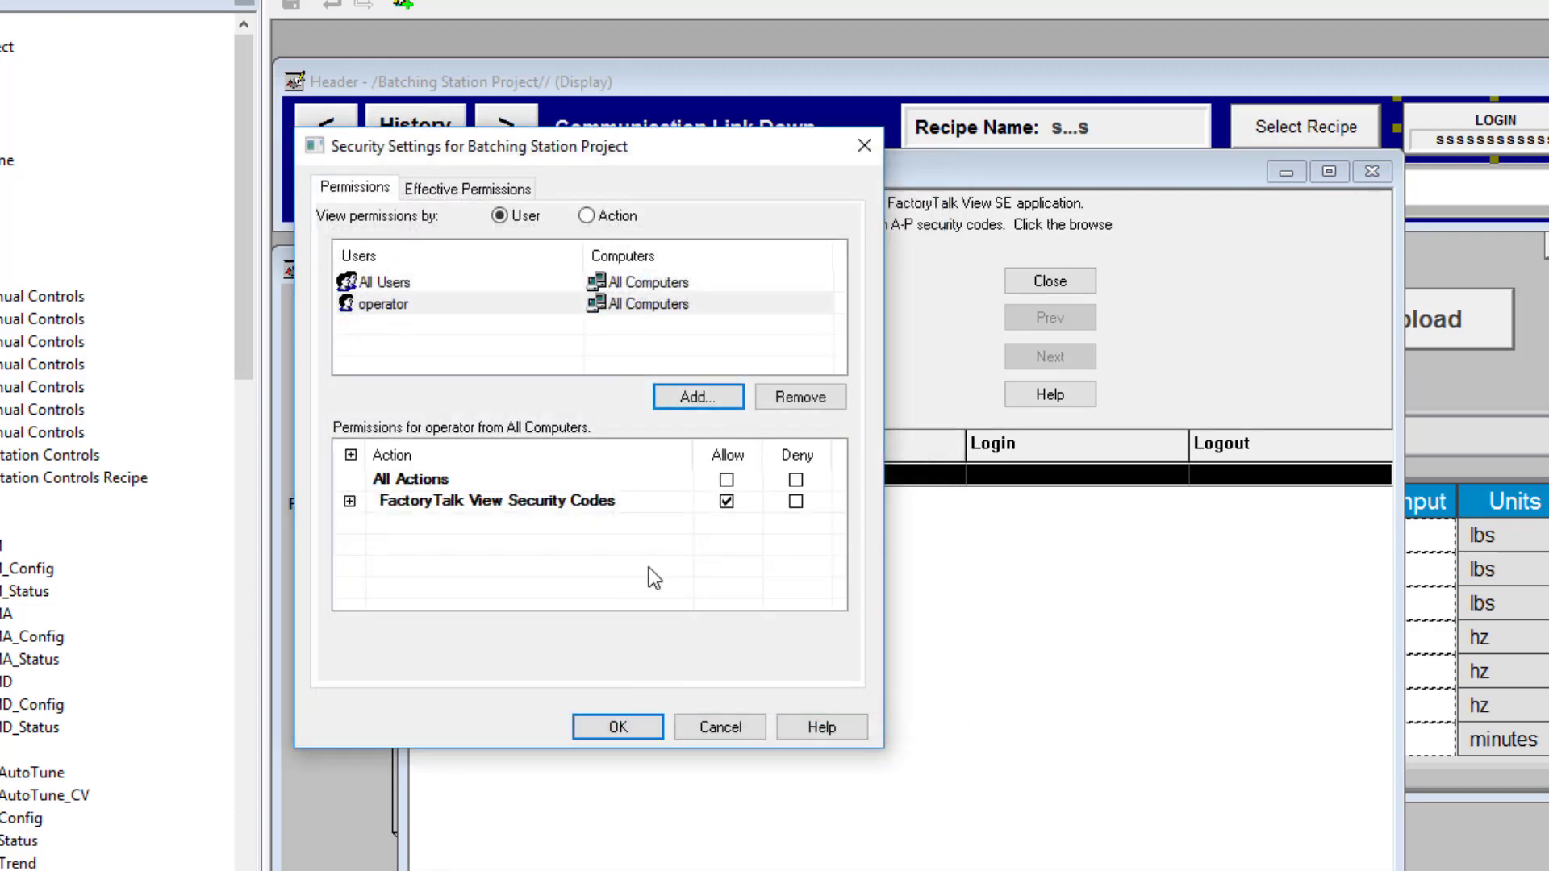
# Uncheck Allow for operator on FactoryTalk View Security Codes A, B and C
pyautogui.click(350, 502)
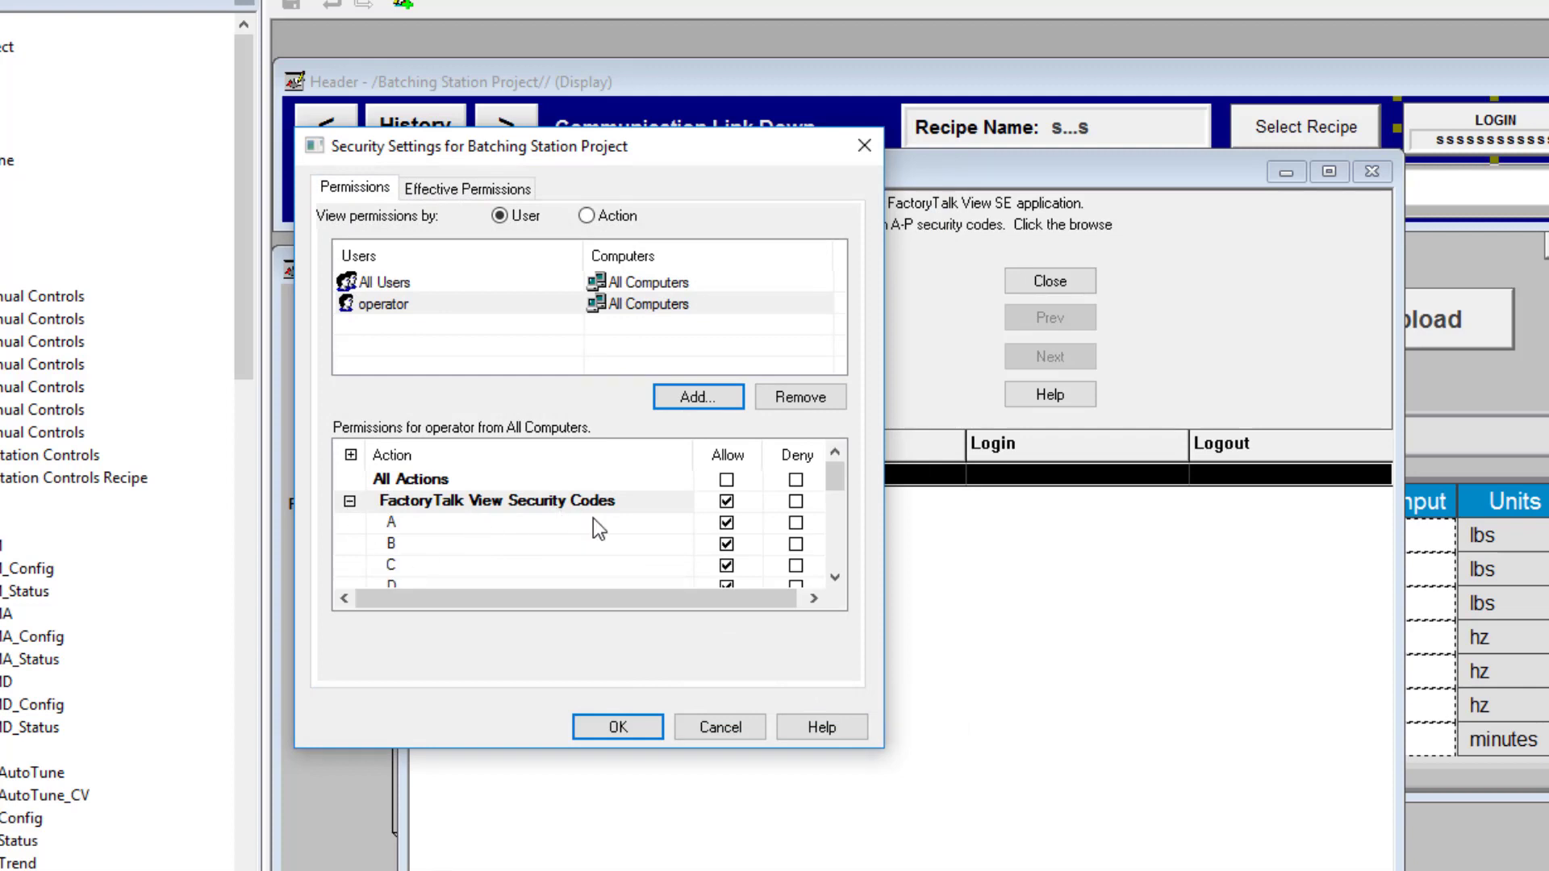
pyautogui.click(727, 524)
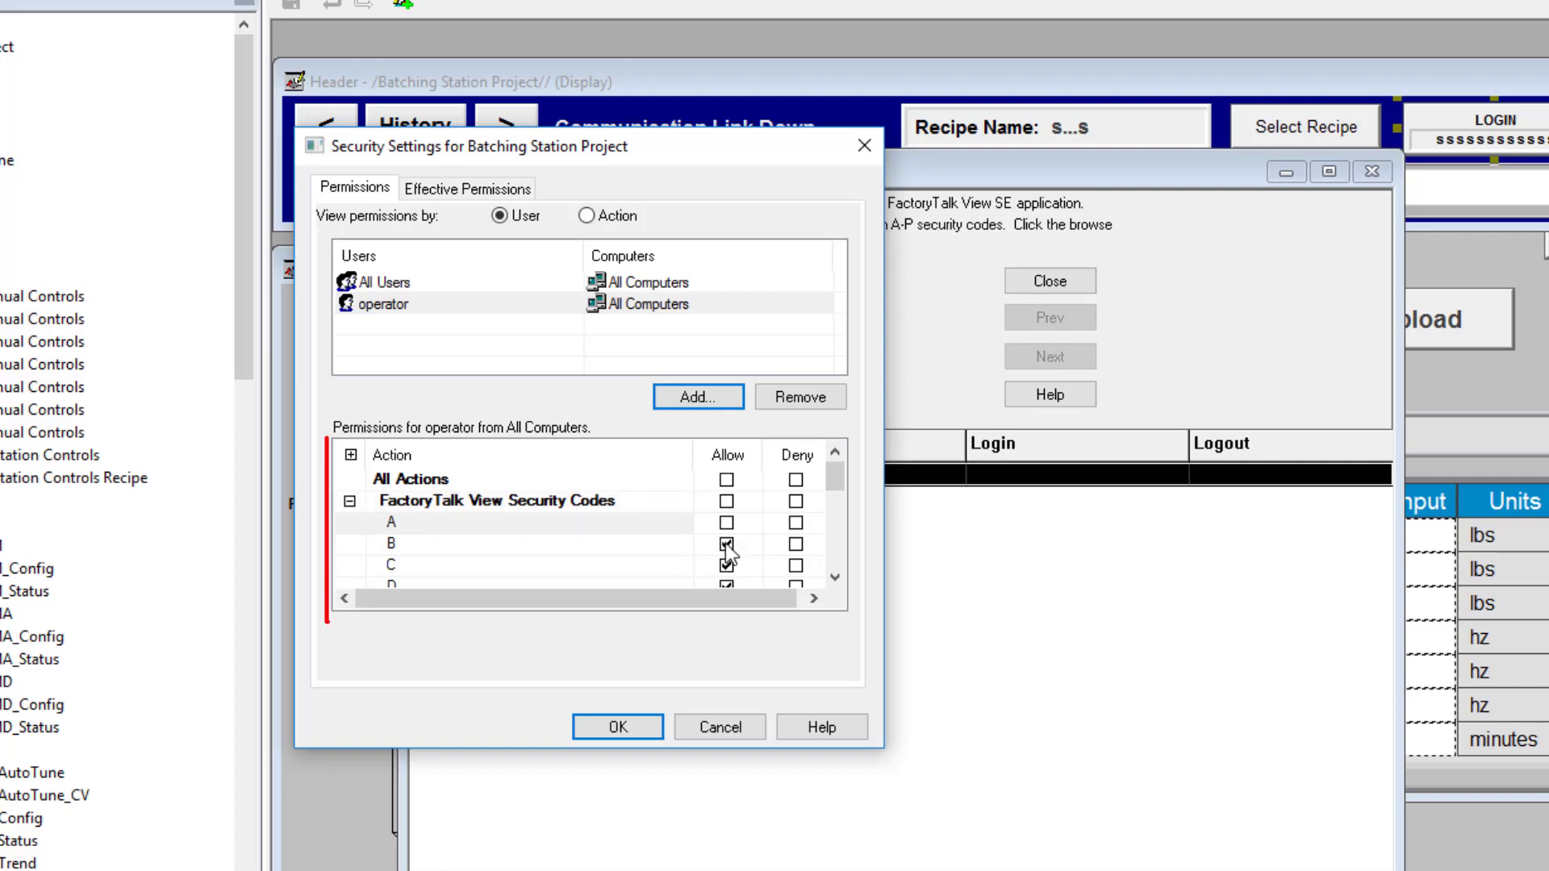
pyautogui.click(727, 544)
pyautogui.click(727, 566)
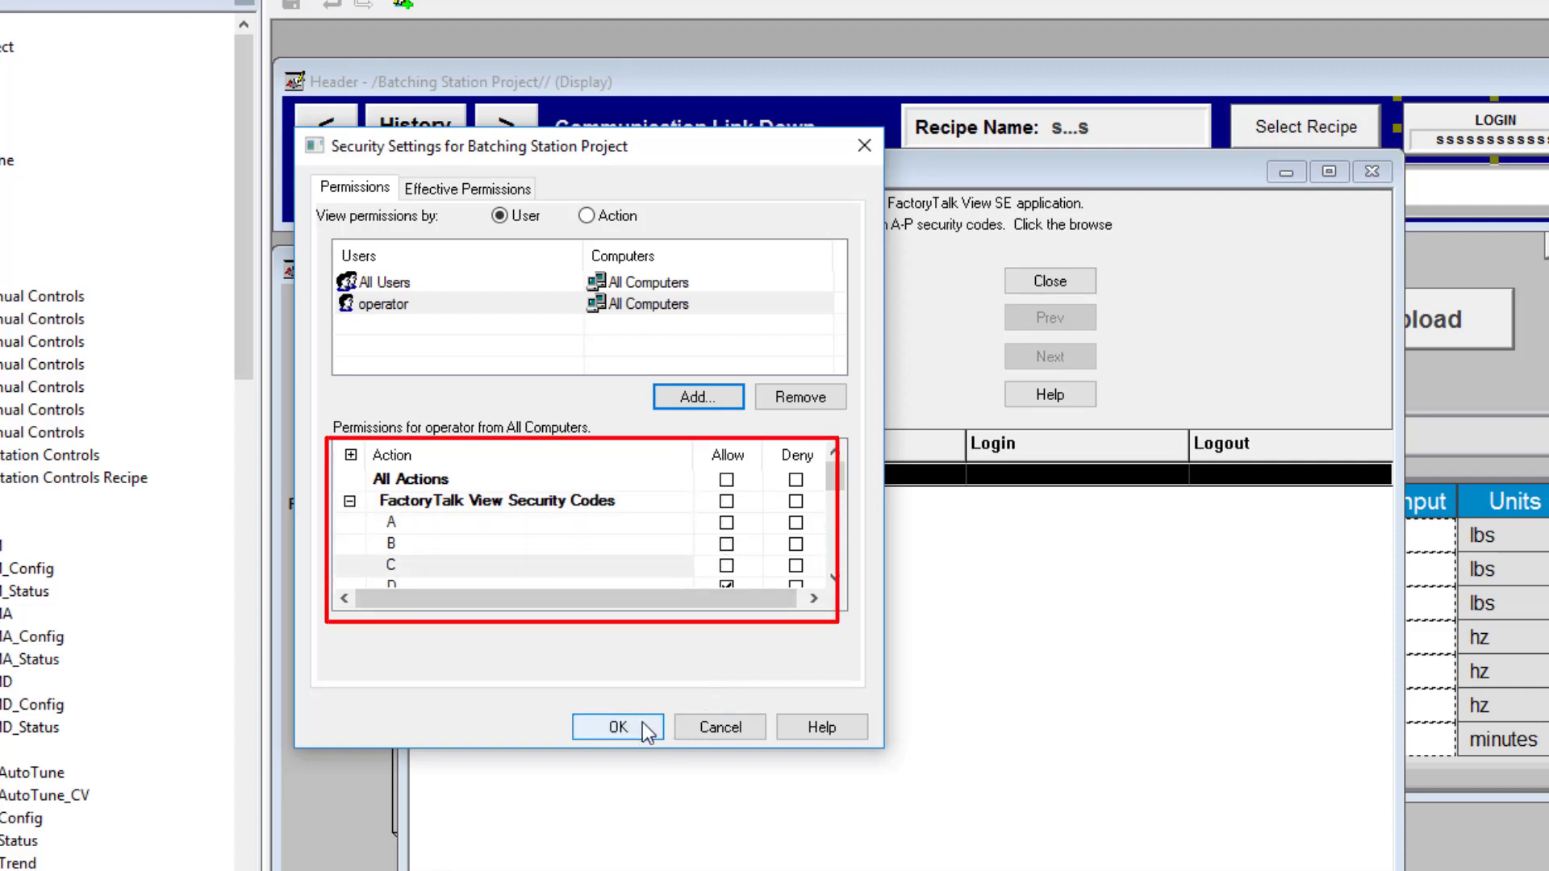
# Add the admin user via Show users only and confirm all its security codes stay allowed
pyautogui.click(691, 397)
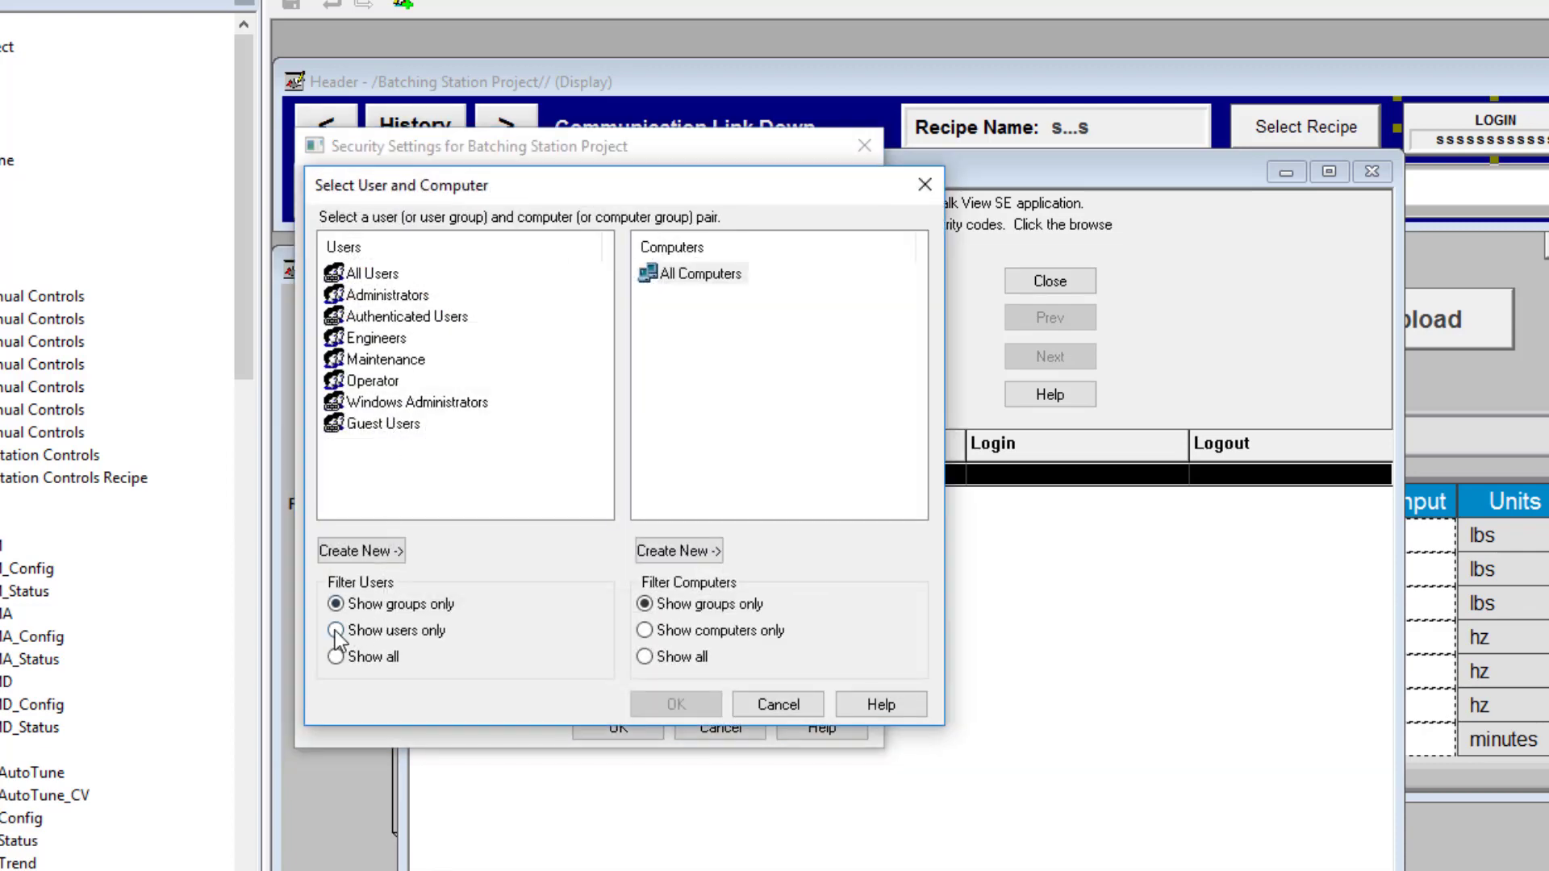
pyautogui.click(336, 630)
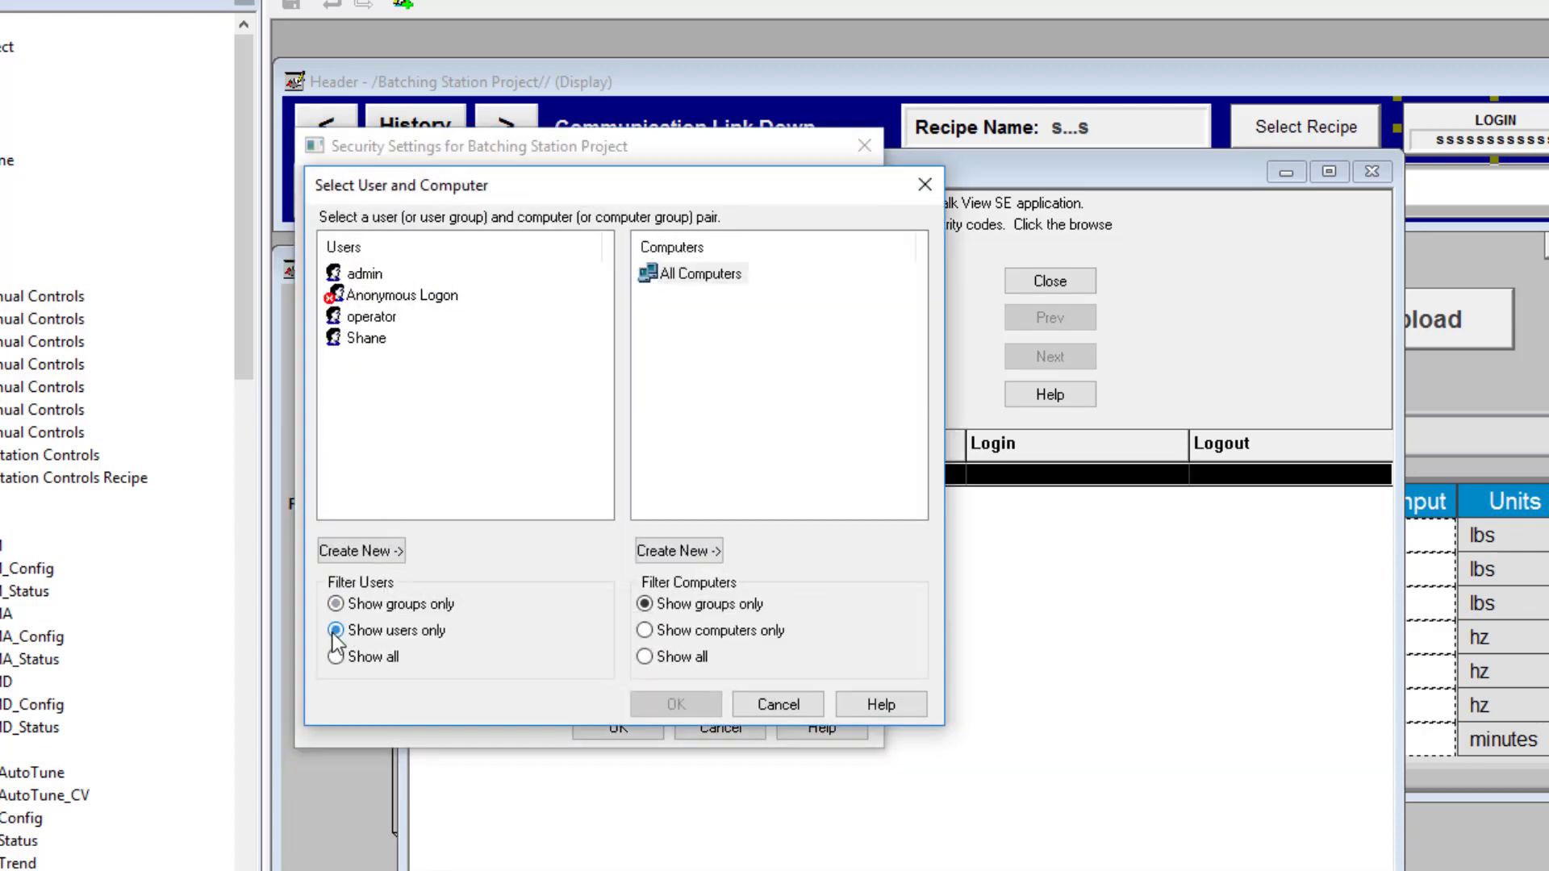
pyautogui.click(364, 274)
pyautogui.click(646, 705)
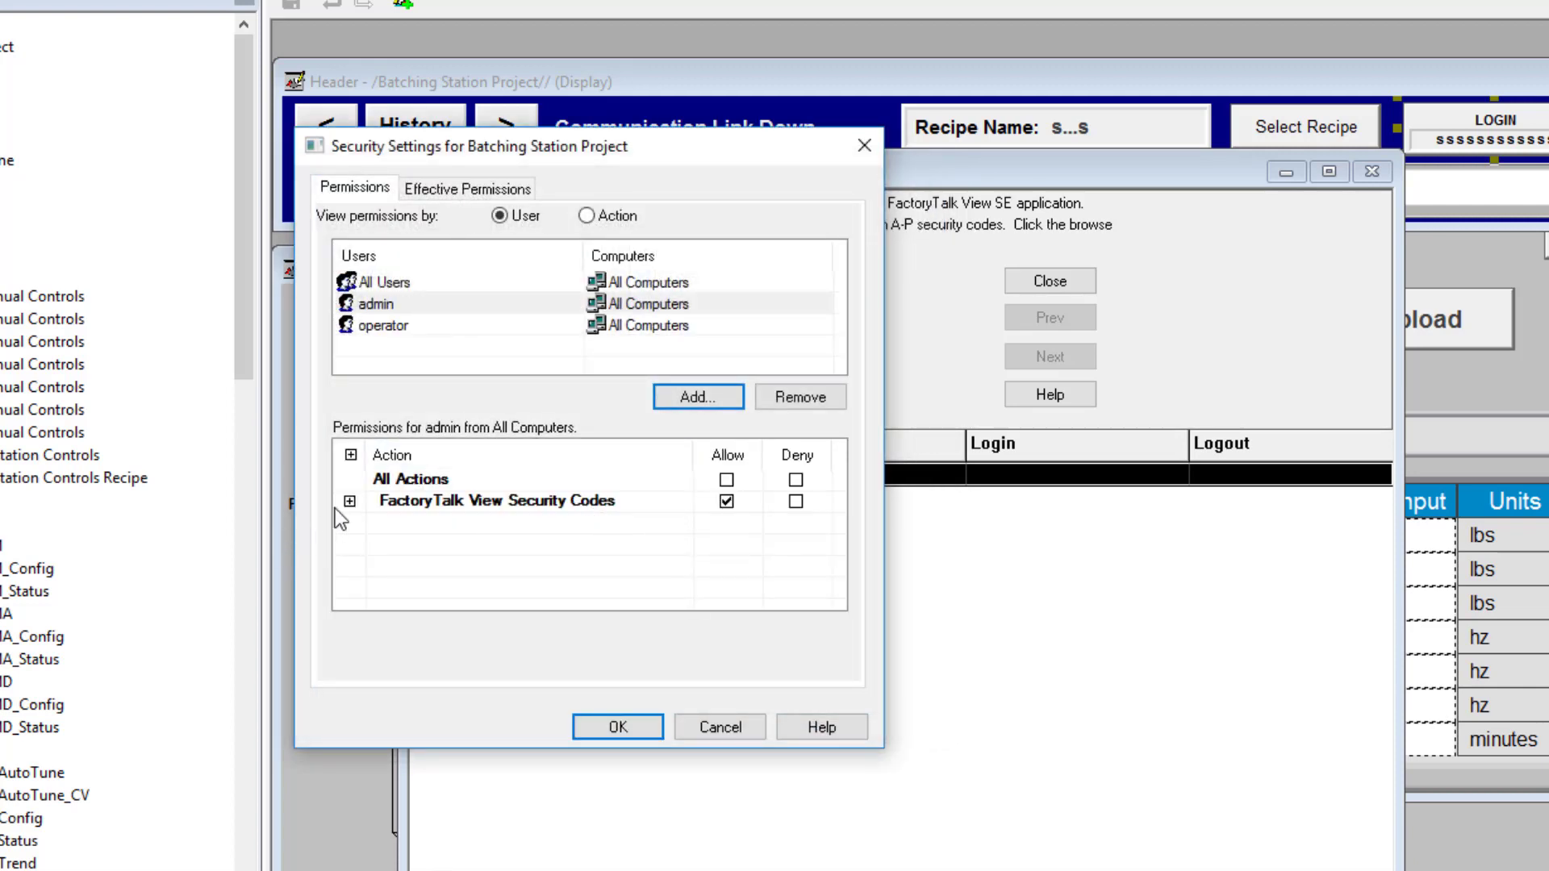
pyautogui.click(348, 504)
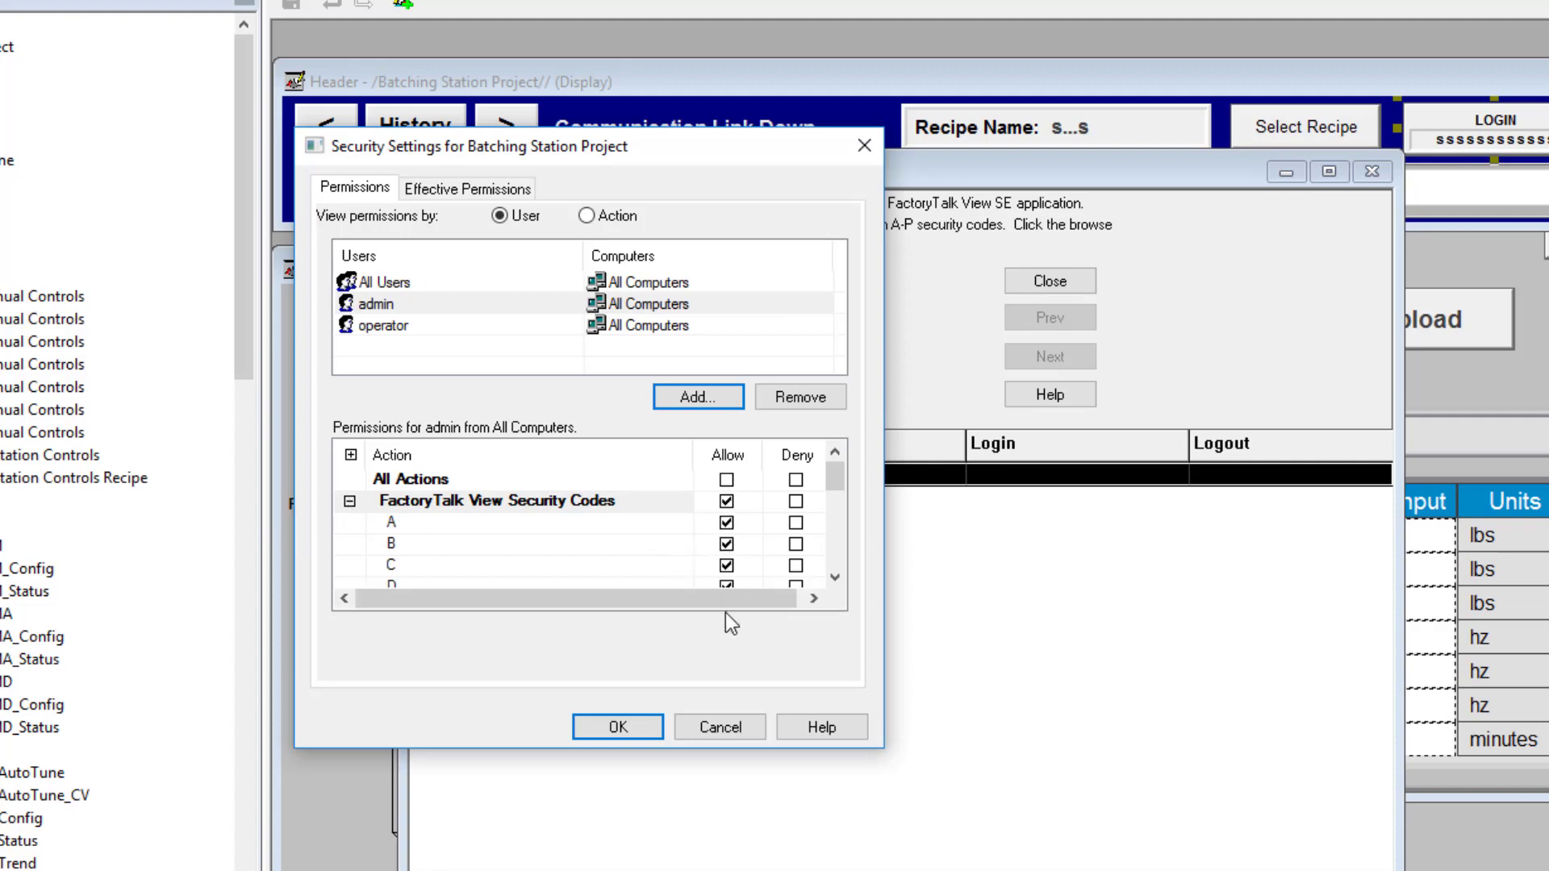
pyautogui.moveTo(836, 479)
pyautogui.mouseDown()
pyautogui.moveTo(839, 559)
pyautogui.moveTo(847, 471)
pyautogui.mouseUp()
# Tick Deny on security codes A, B and C for the operator user
pyautogui.click(384, 329)
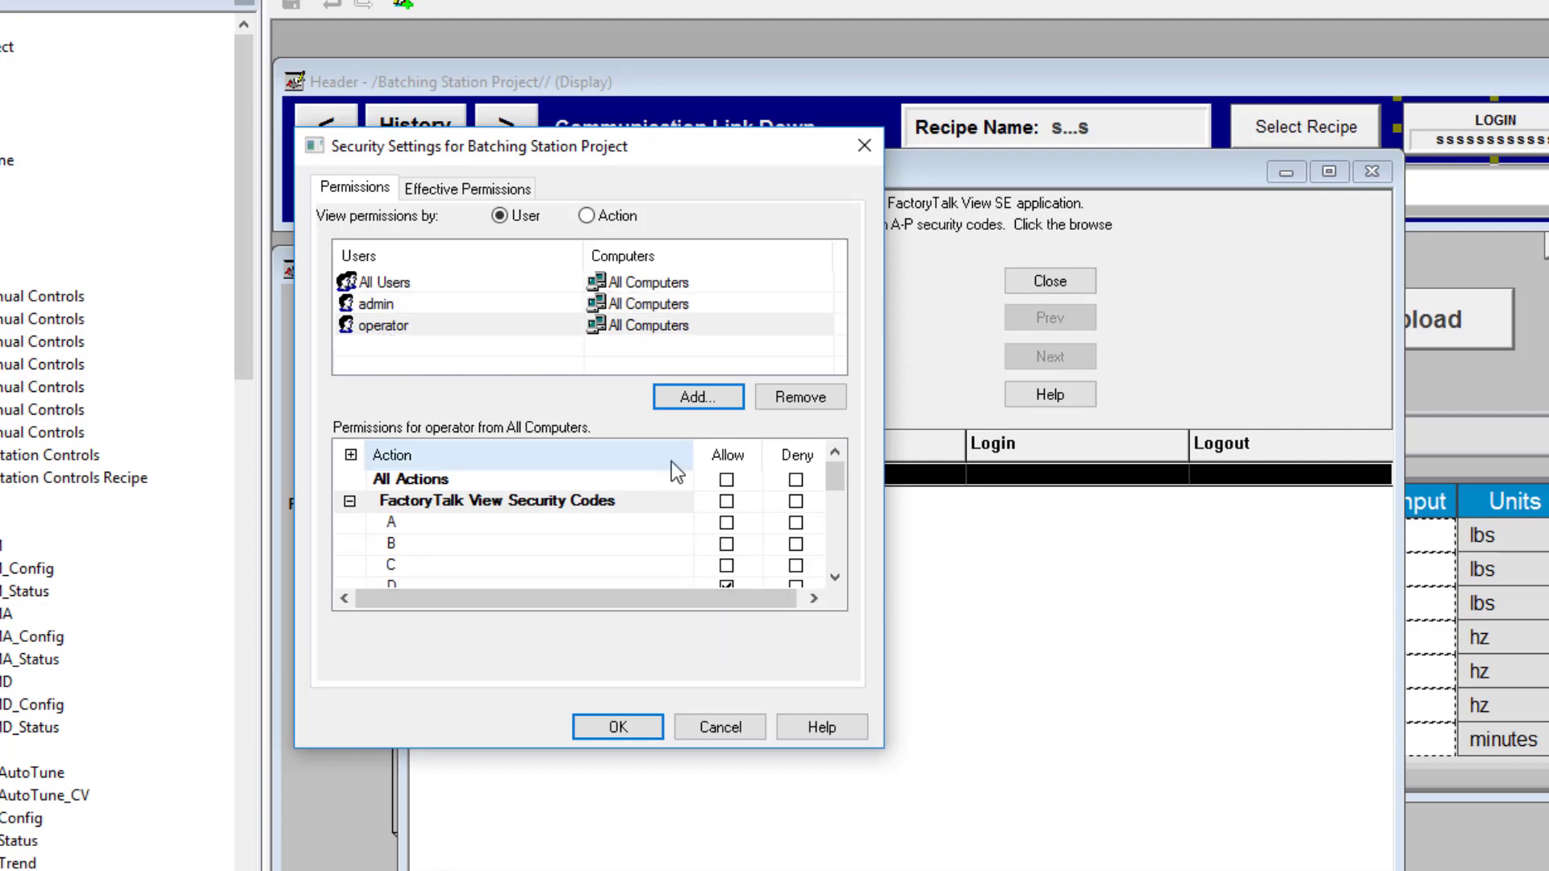
pyautogui.click(796, 525)
pyautogui.click(796, 544)
pyautogui.click(796, 566)
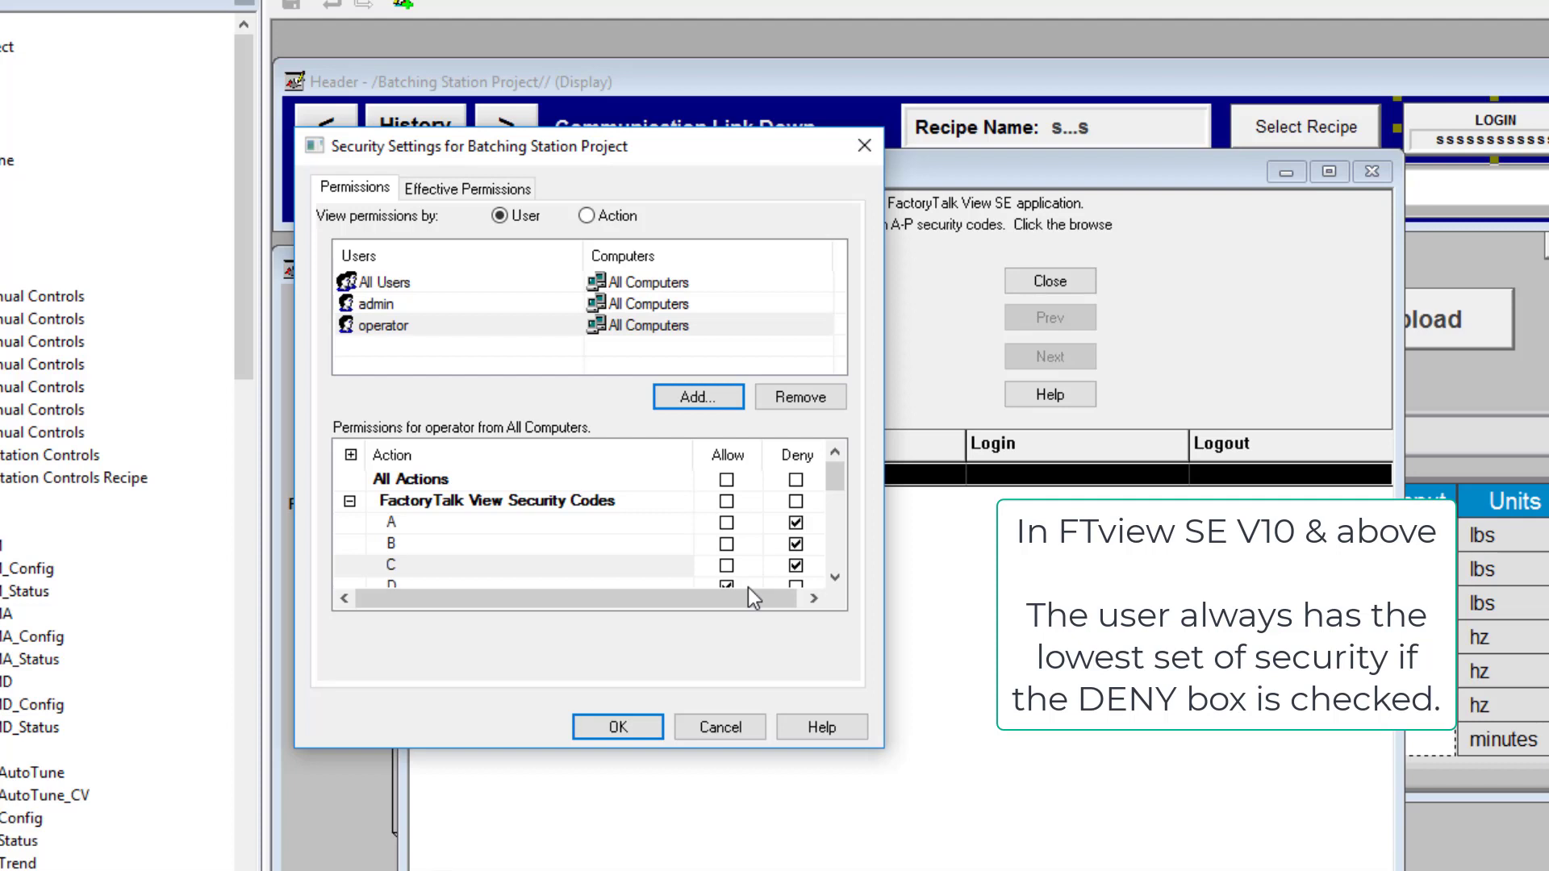
# Recheck admin and operator permissions, keep Deny on code A, apply, and accept the deny warning
pyautogui.click(423, 302)
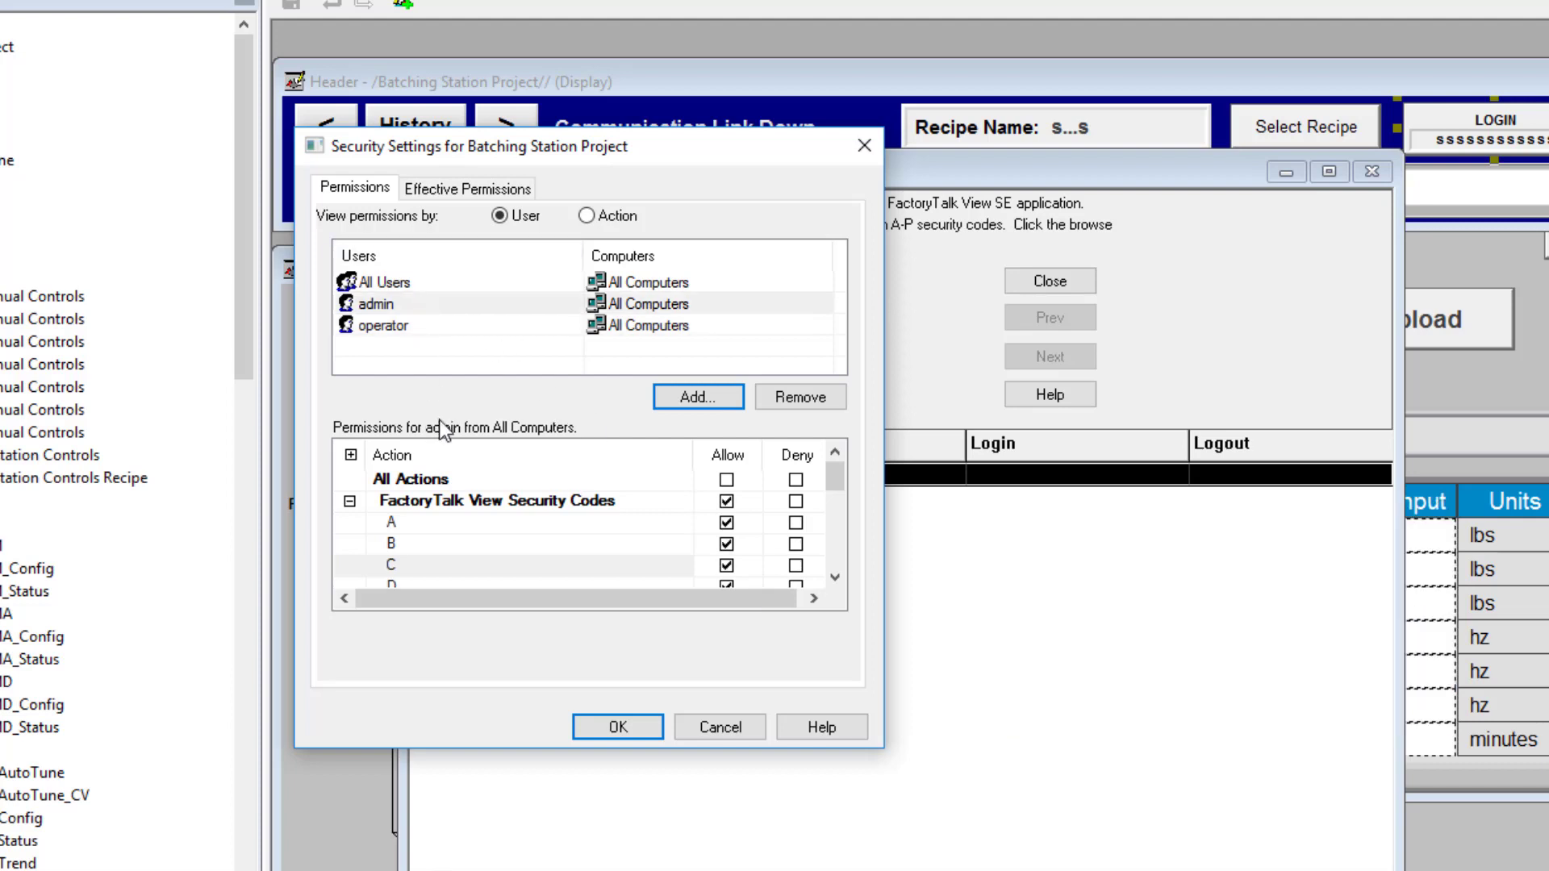
pyautogui.click(395, 331)
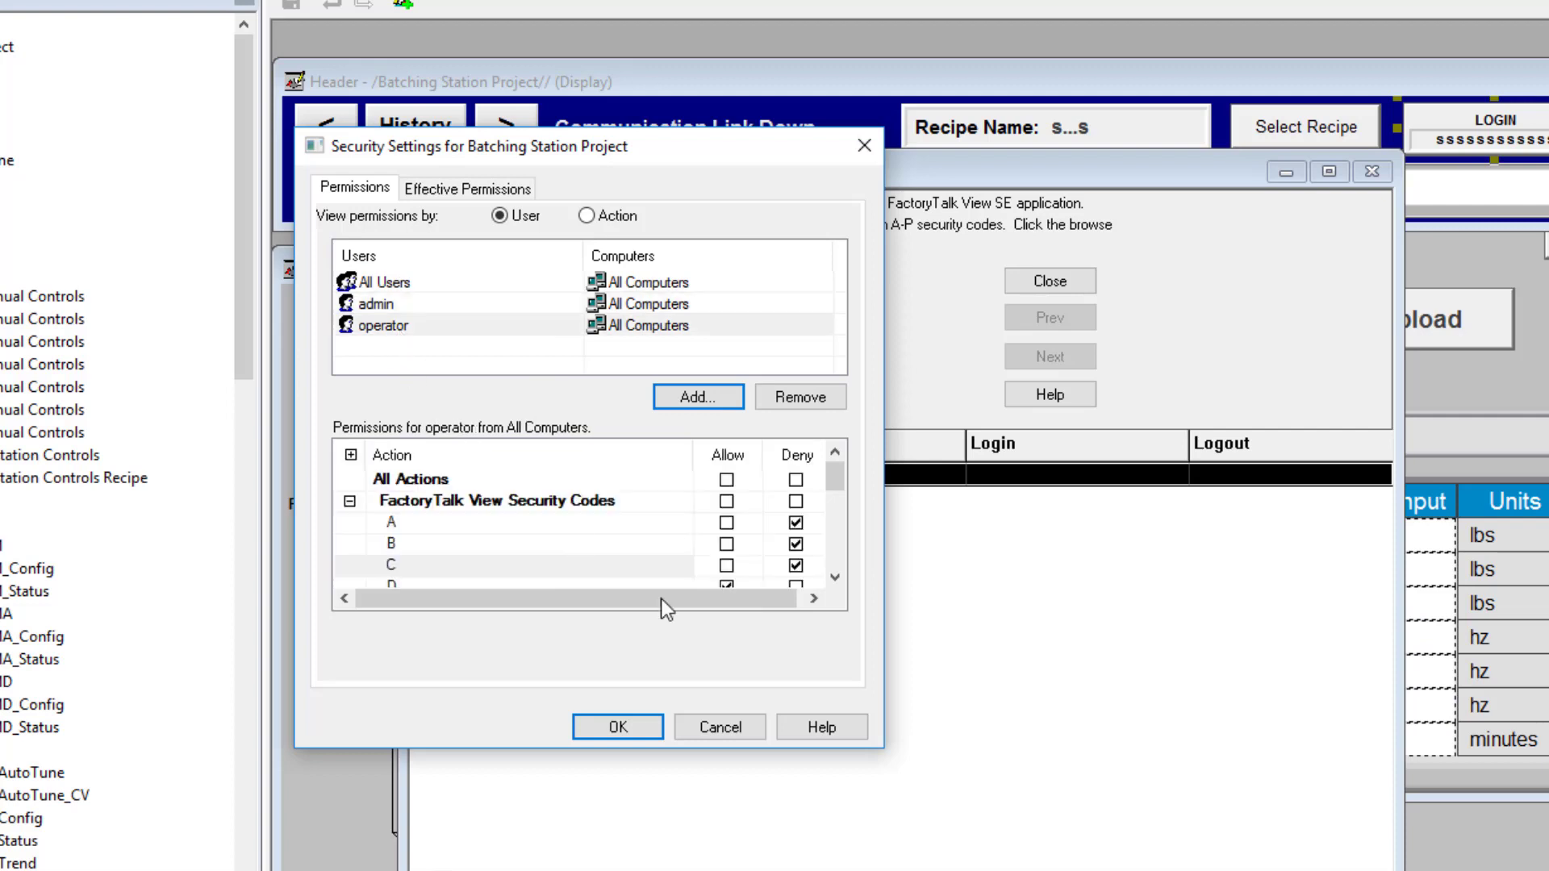
pyautogui.click(796, 523)
pyautogui.click(796, 523)
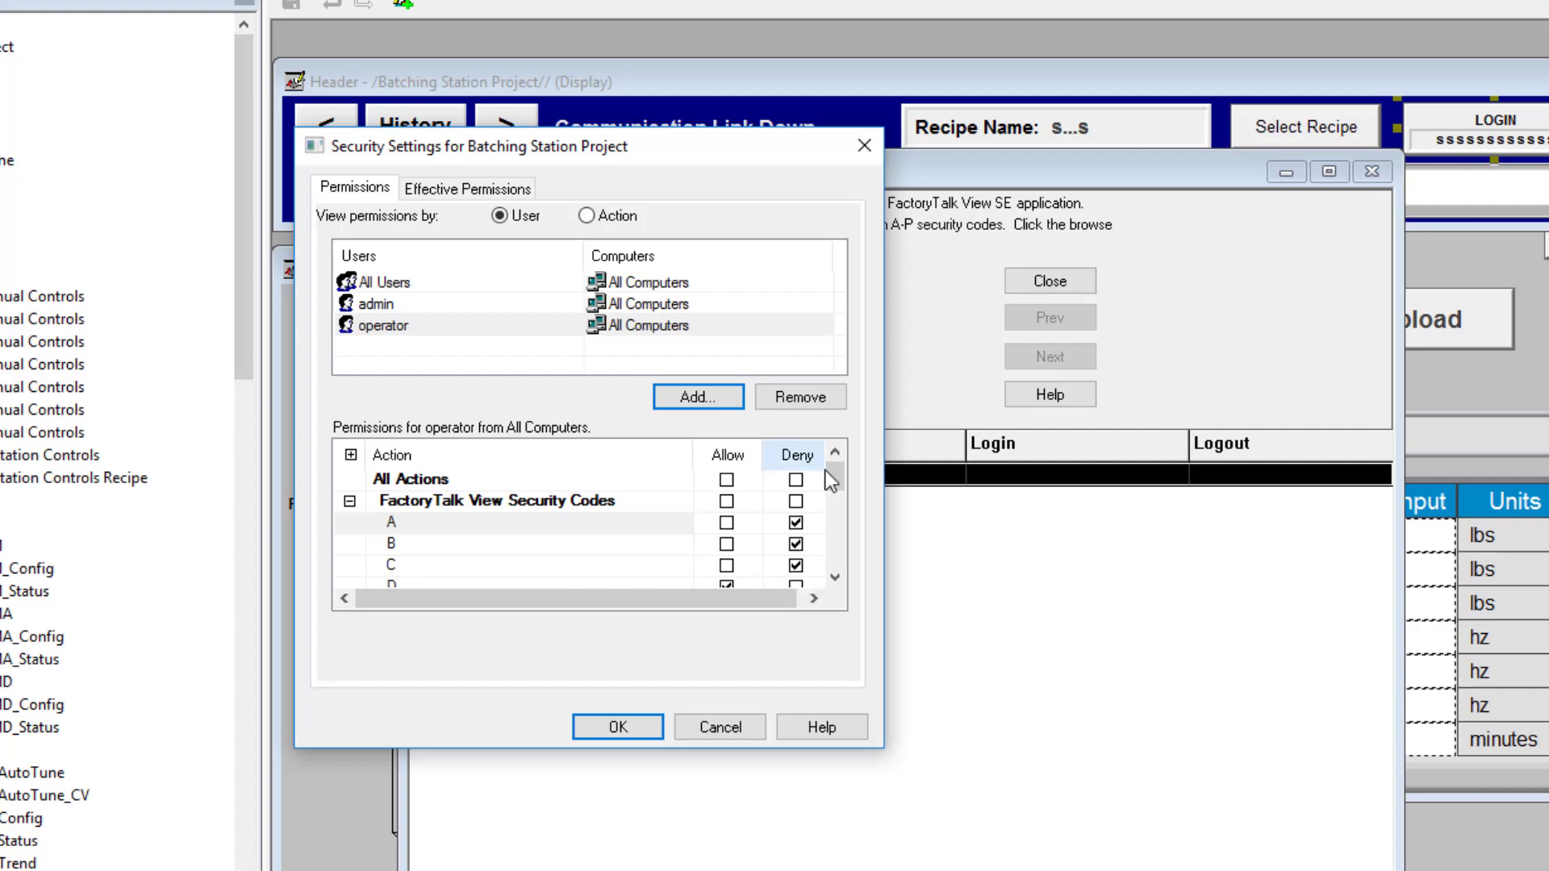
pyautogui.moveTo(838, 482); pyautogui.dragTo(838, 473)
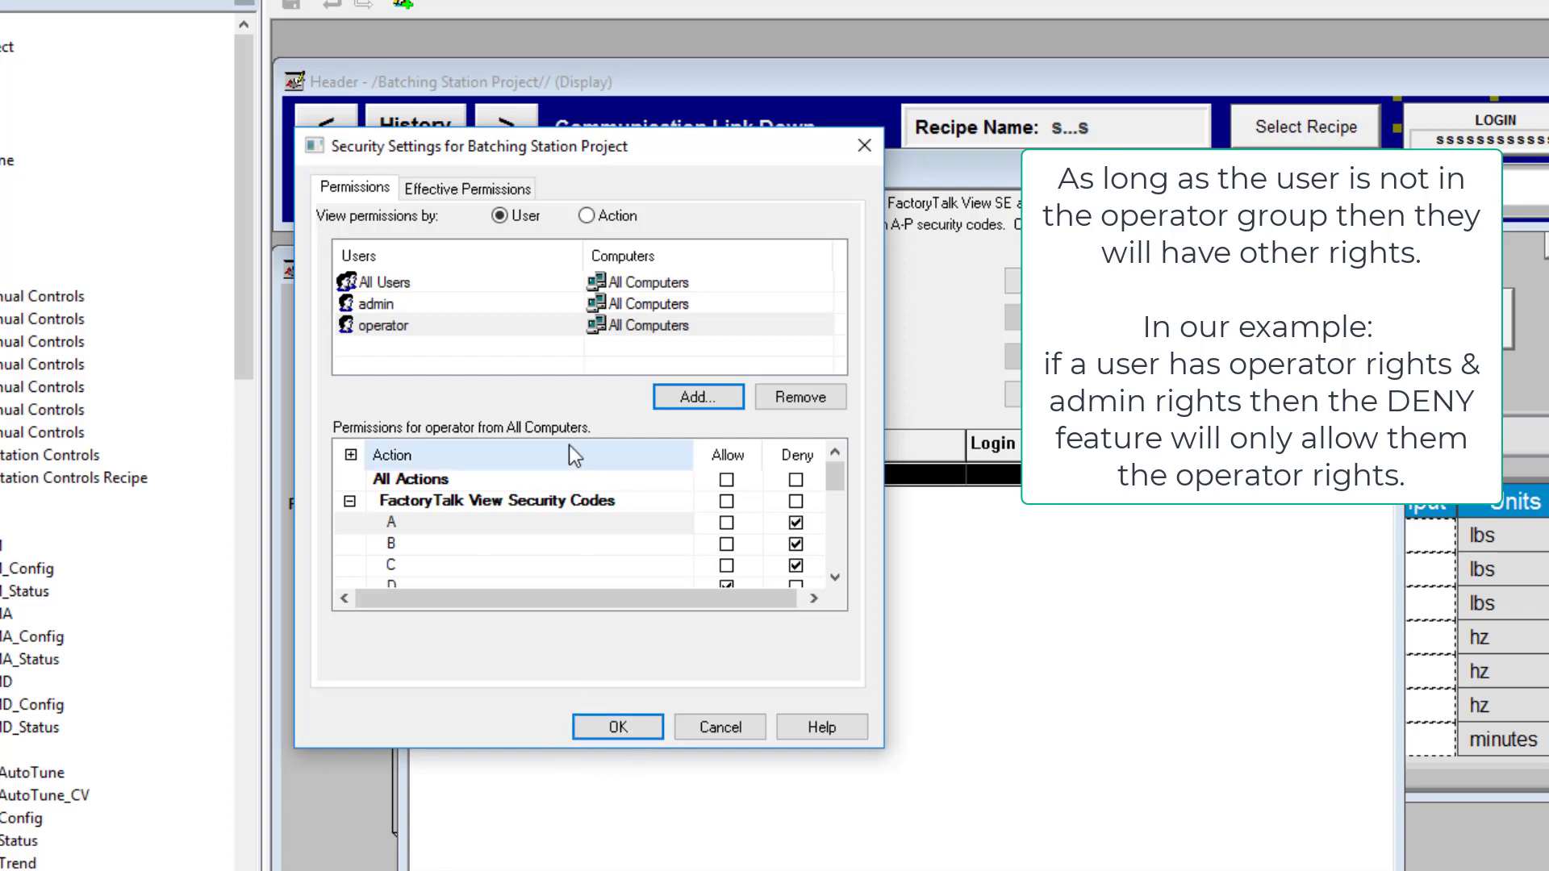
pyautogui.click(628, 730)
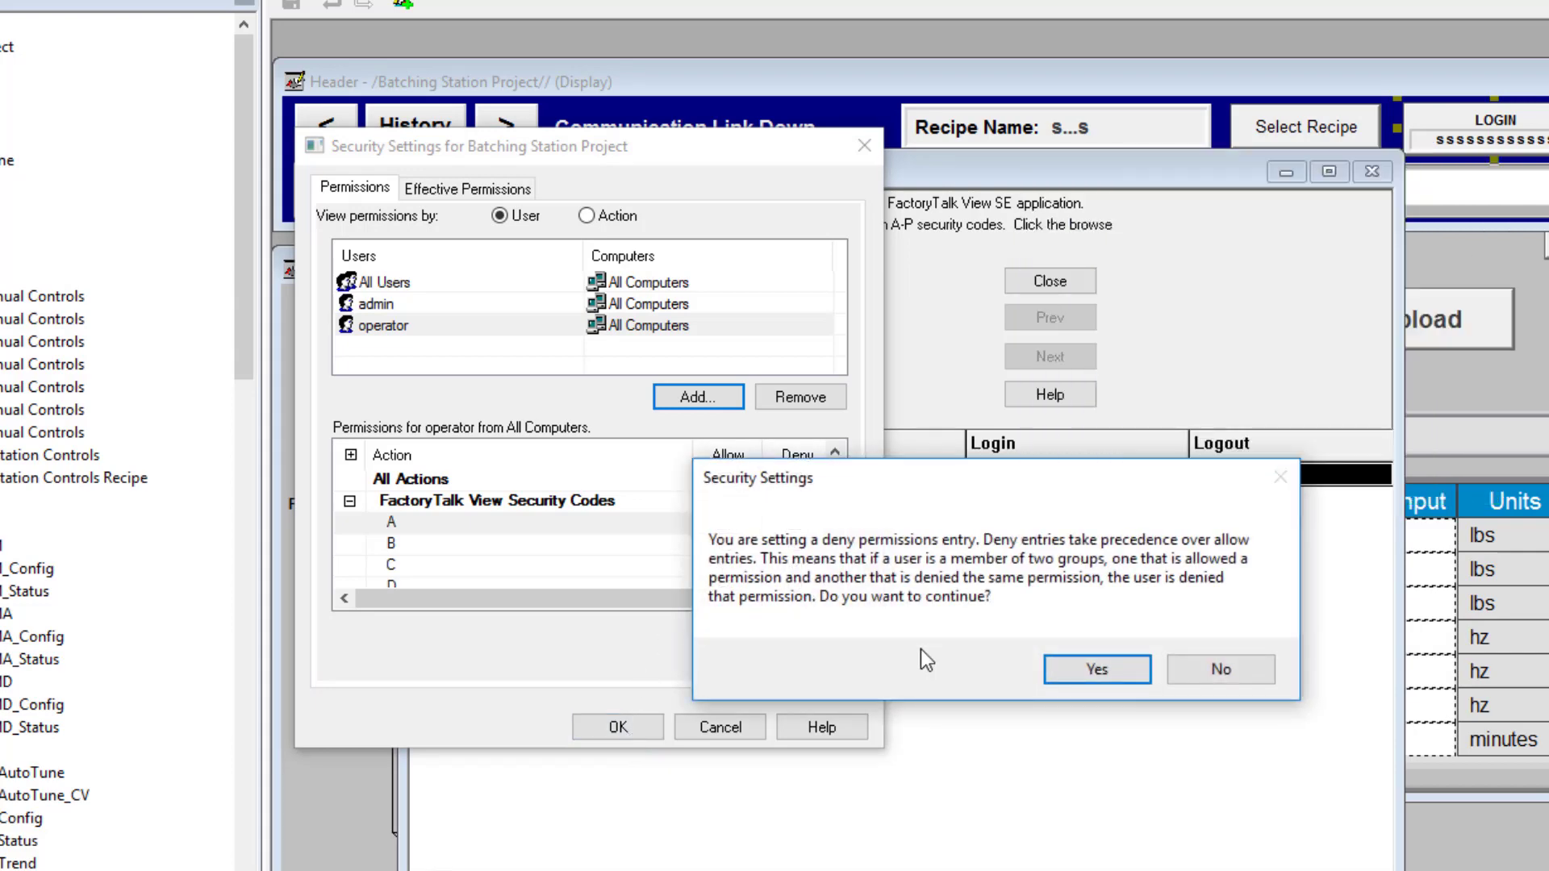
pyautogui.click(1087, 680)
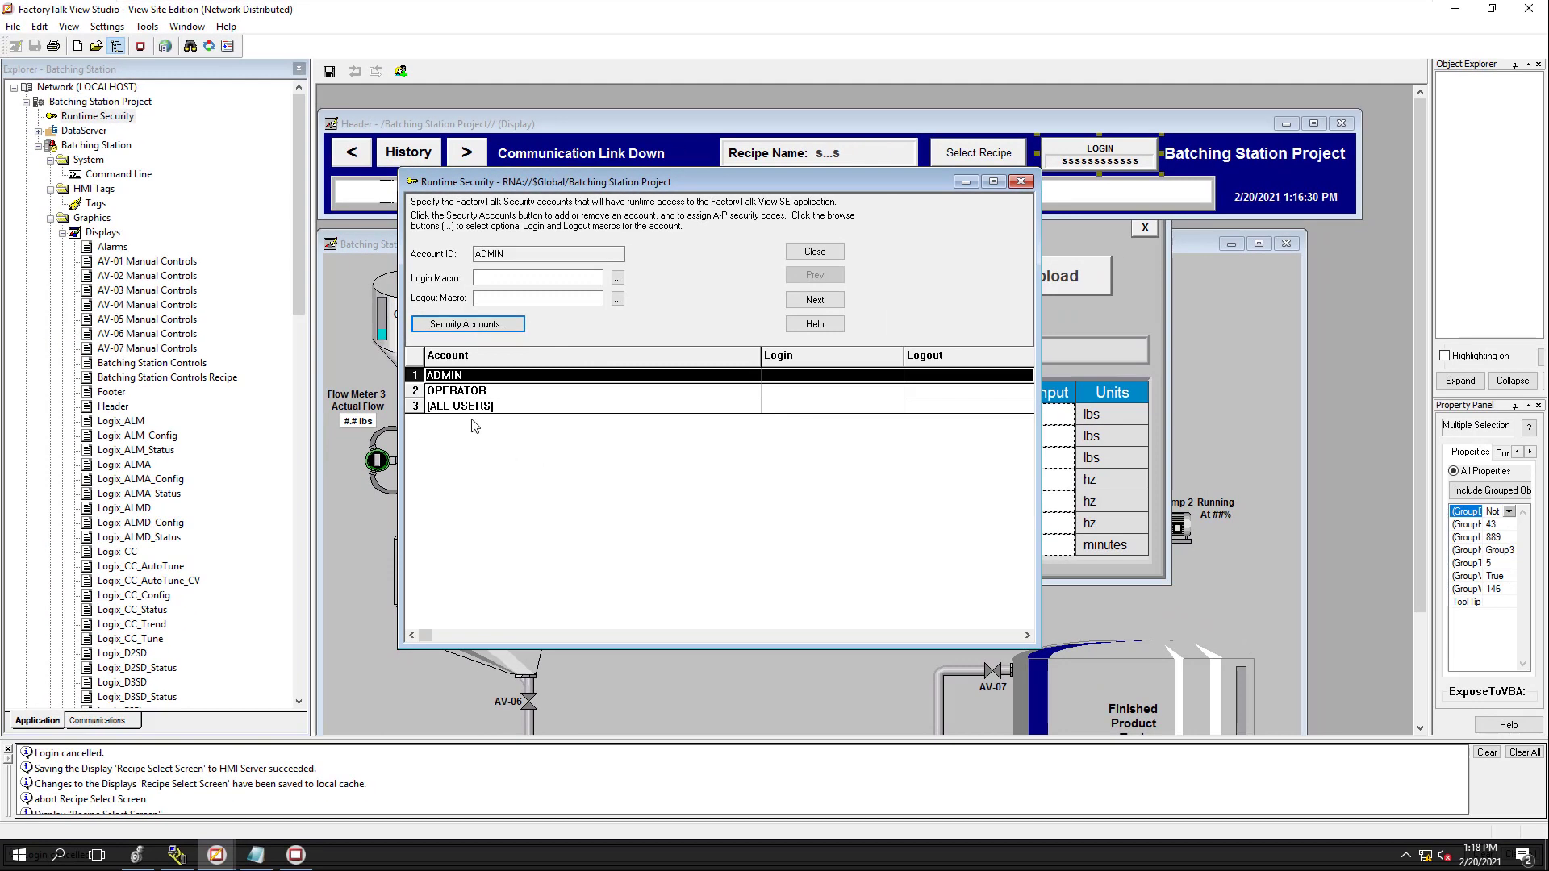
# Review the OPERATOR and [ALL USERS] accounts, close Runtime Security saving changes, and scroll Explorer to Users
pyautogui.click(464, 397)
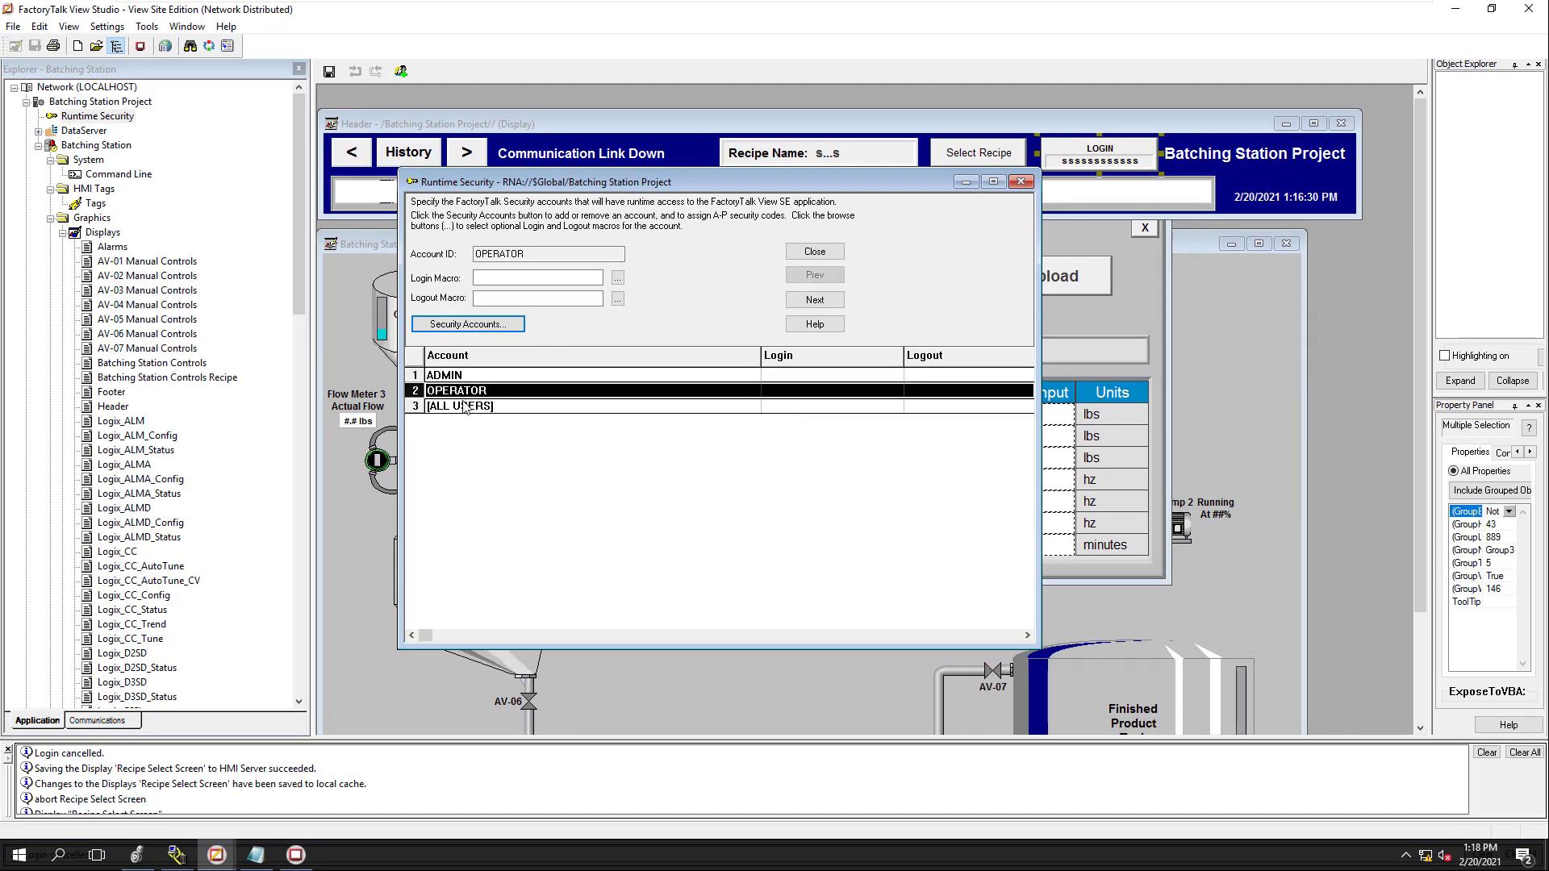
pyautogui.click(466, 407)
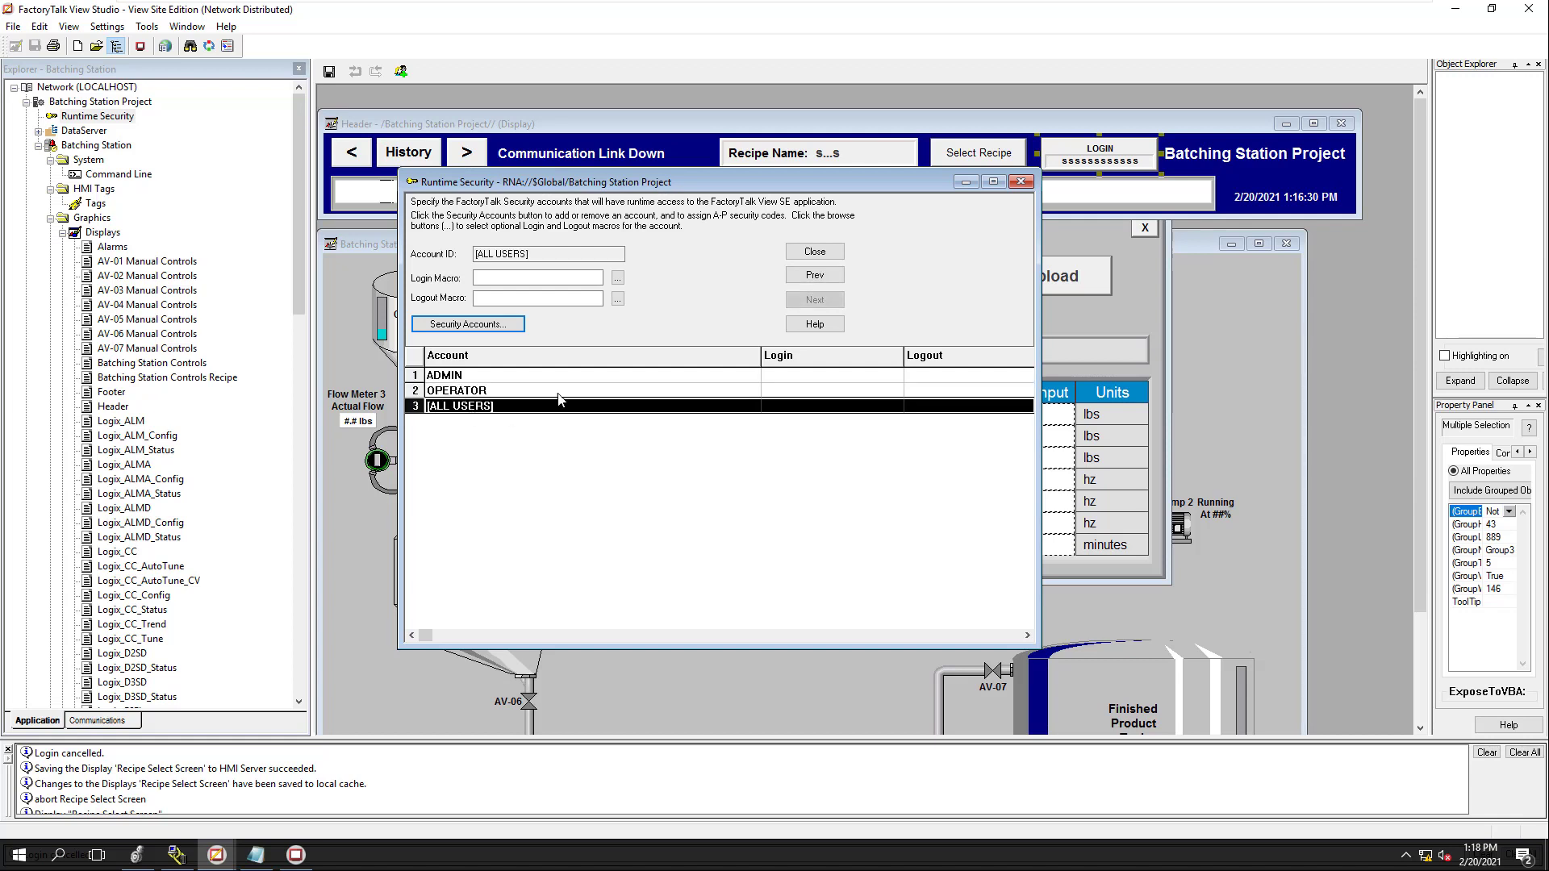
pyautogui.click(1021, 184)
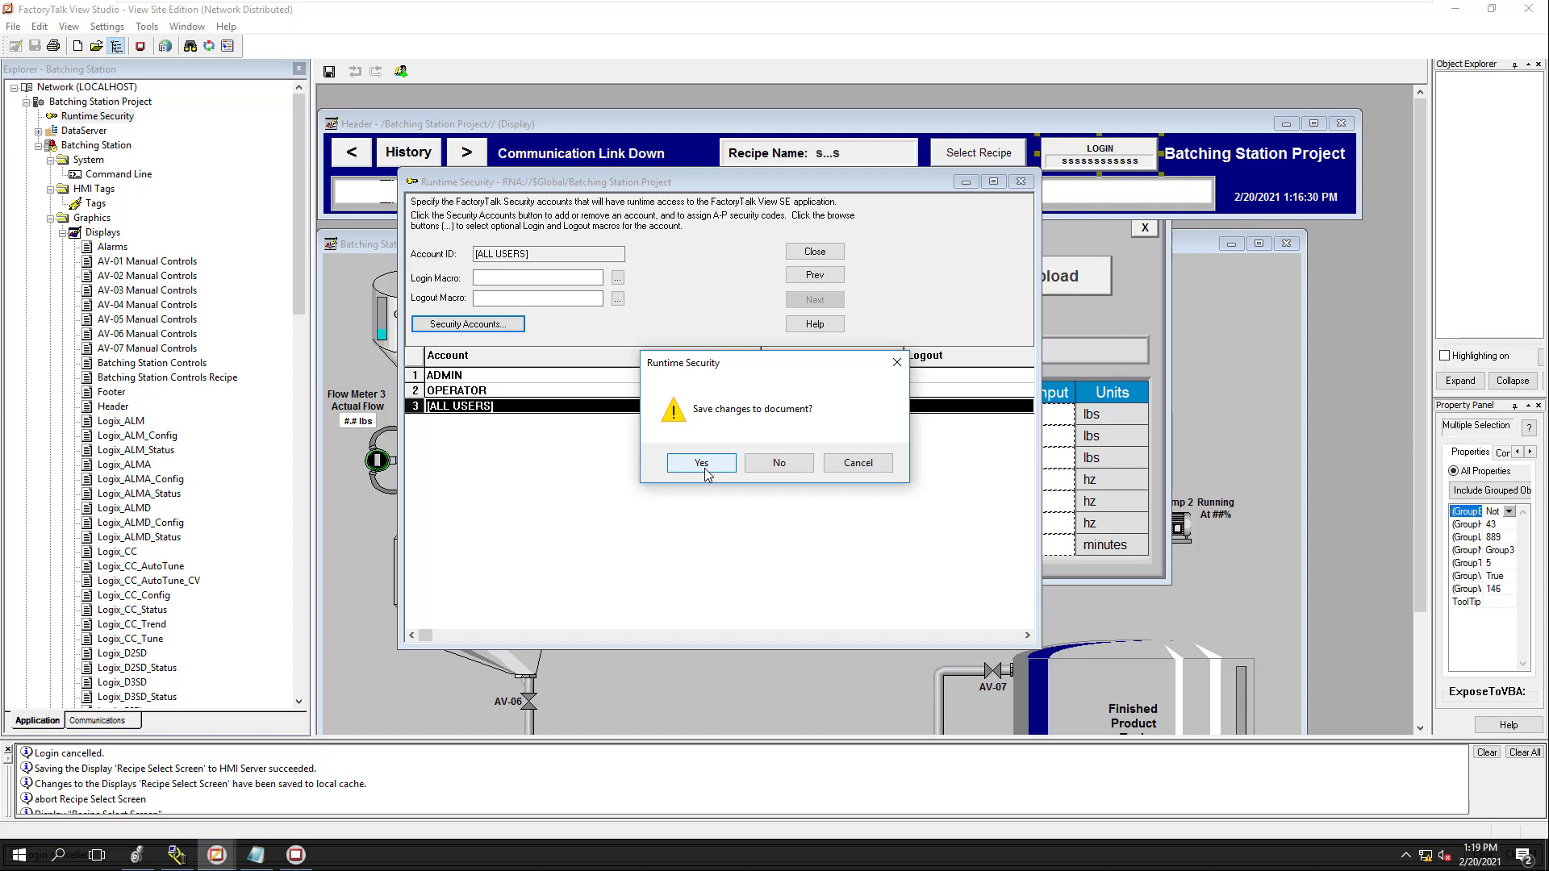
pyautogui.click(702, 464)
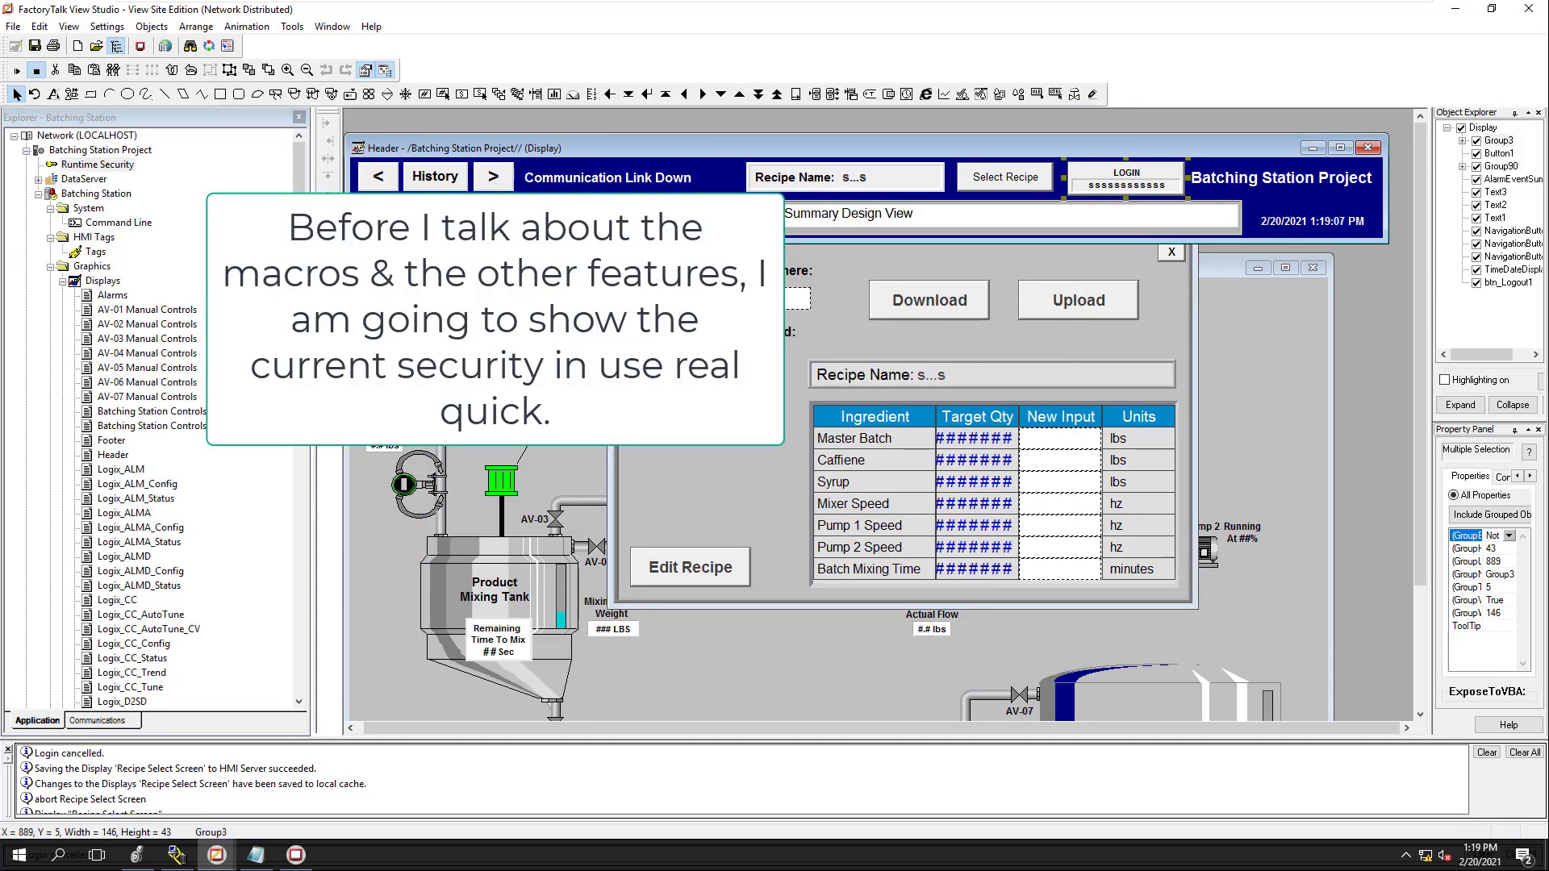
pyautogui.click(303, 669)
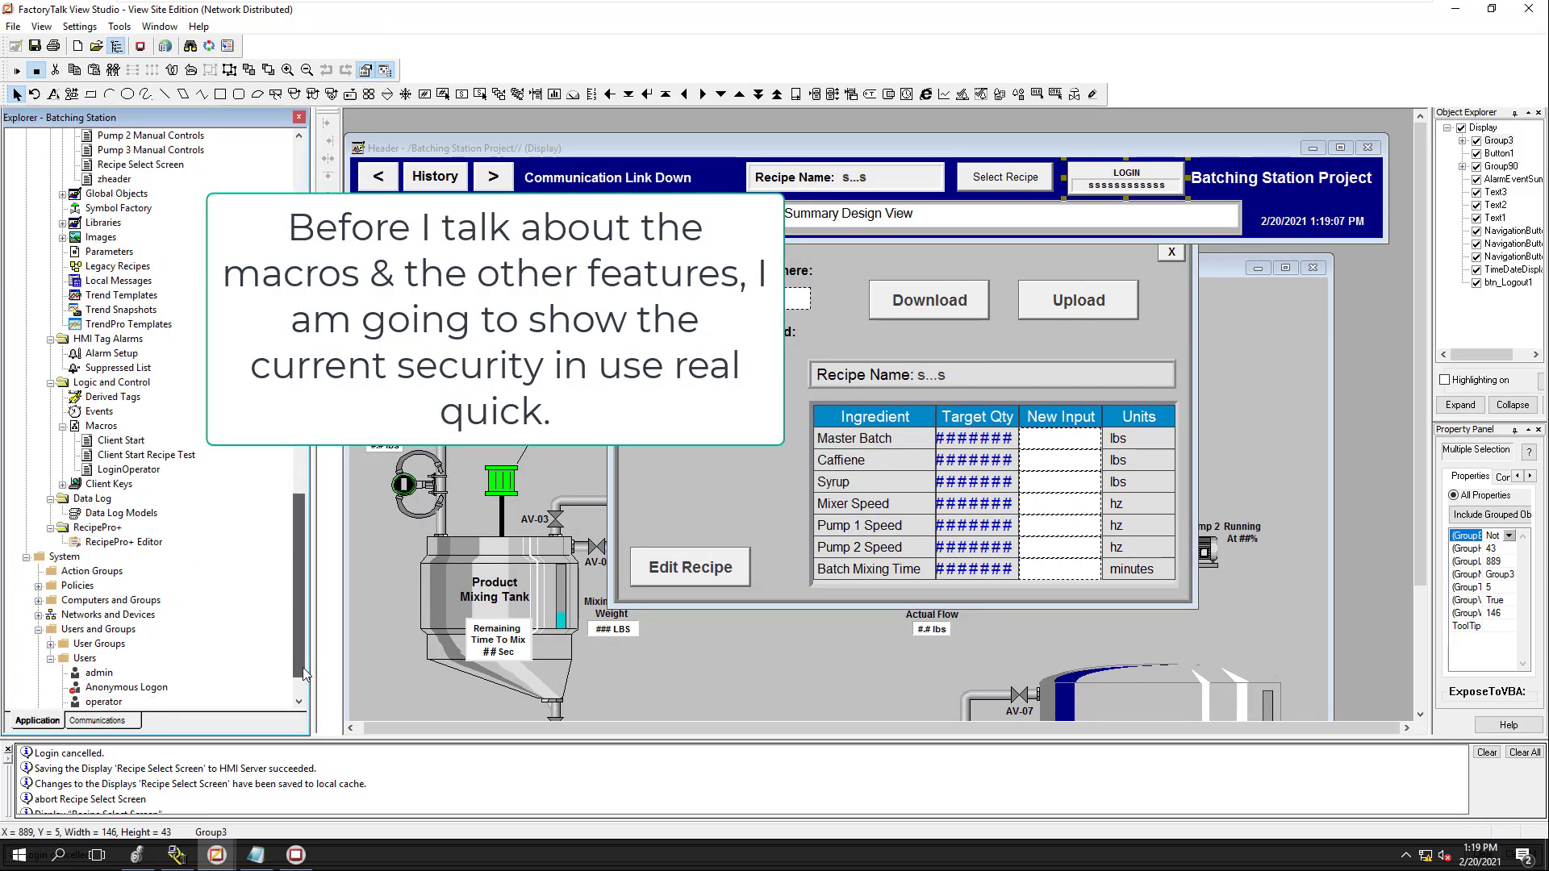
pyautogui.moveTo(303, 669); pyautogui.dragTo(303, 660)
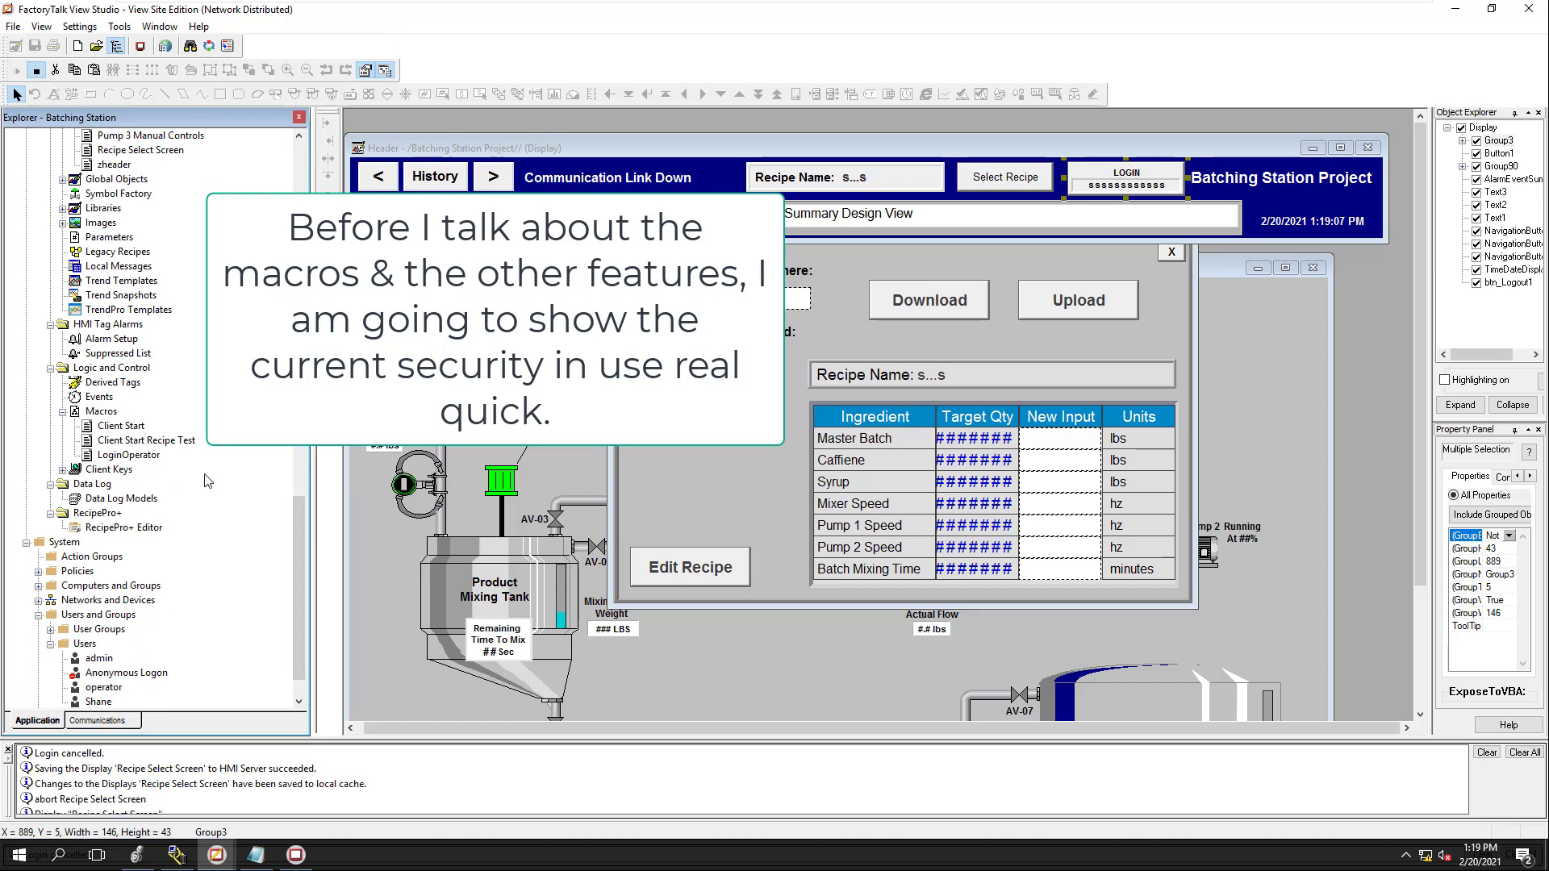
# In the SE Client, start an admin login then cancel, open and close Select Recipe, then open Start
pyautogui.click(293, 860)
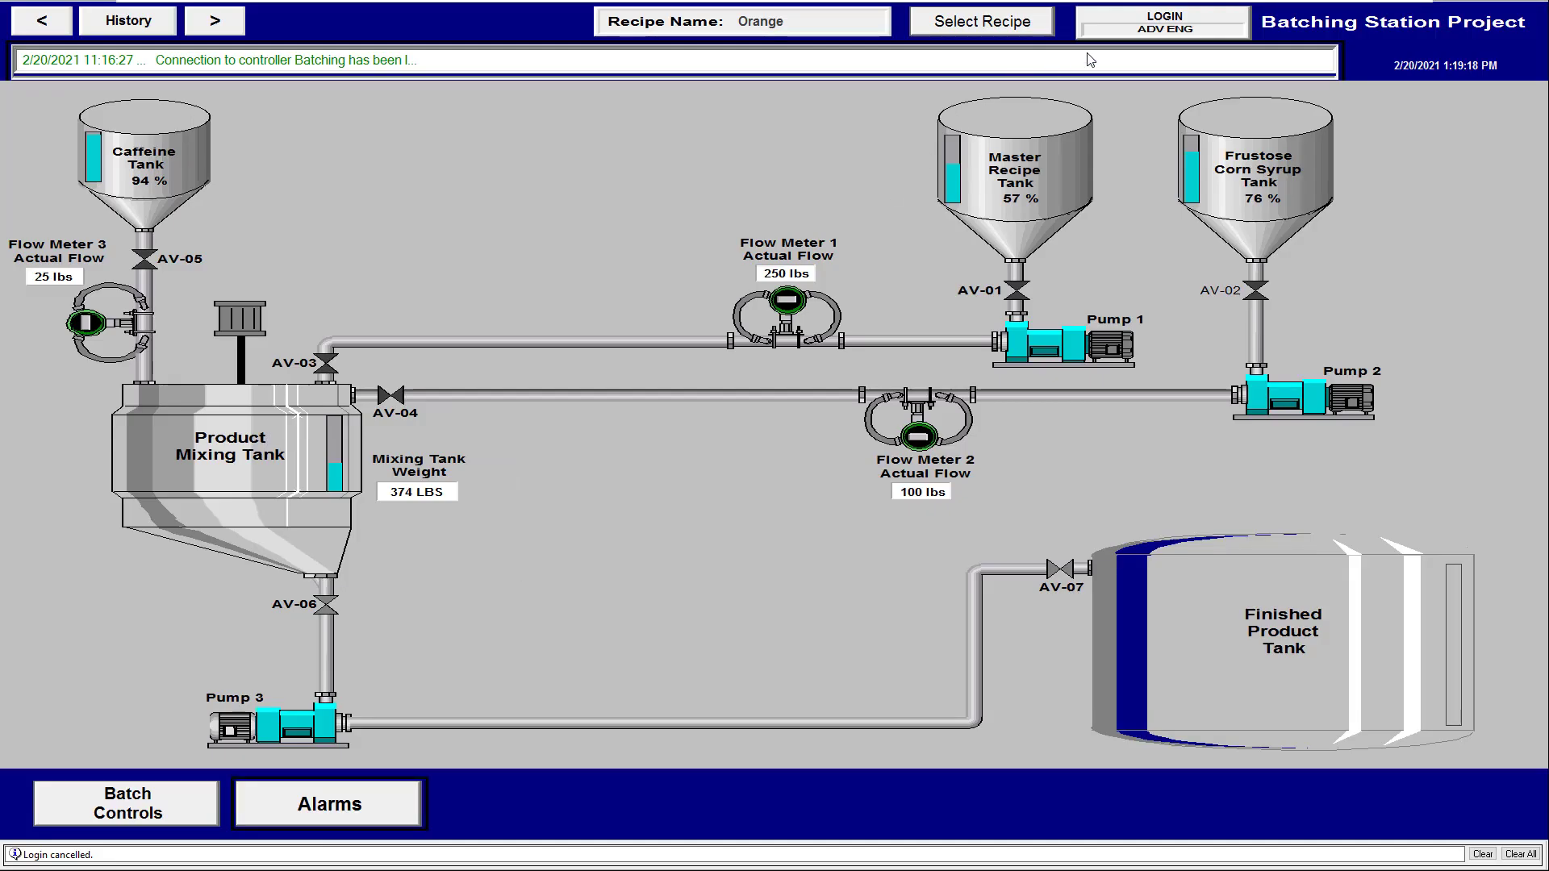
pyautogui.click(1122, 20)
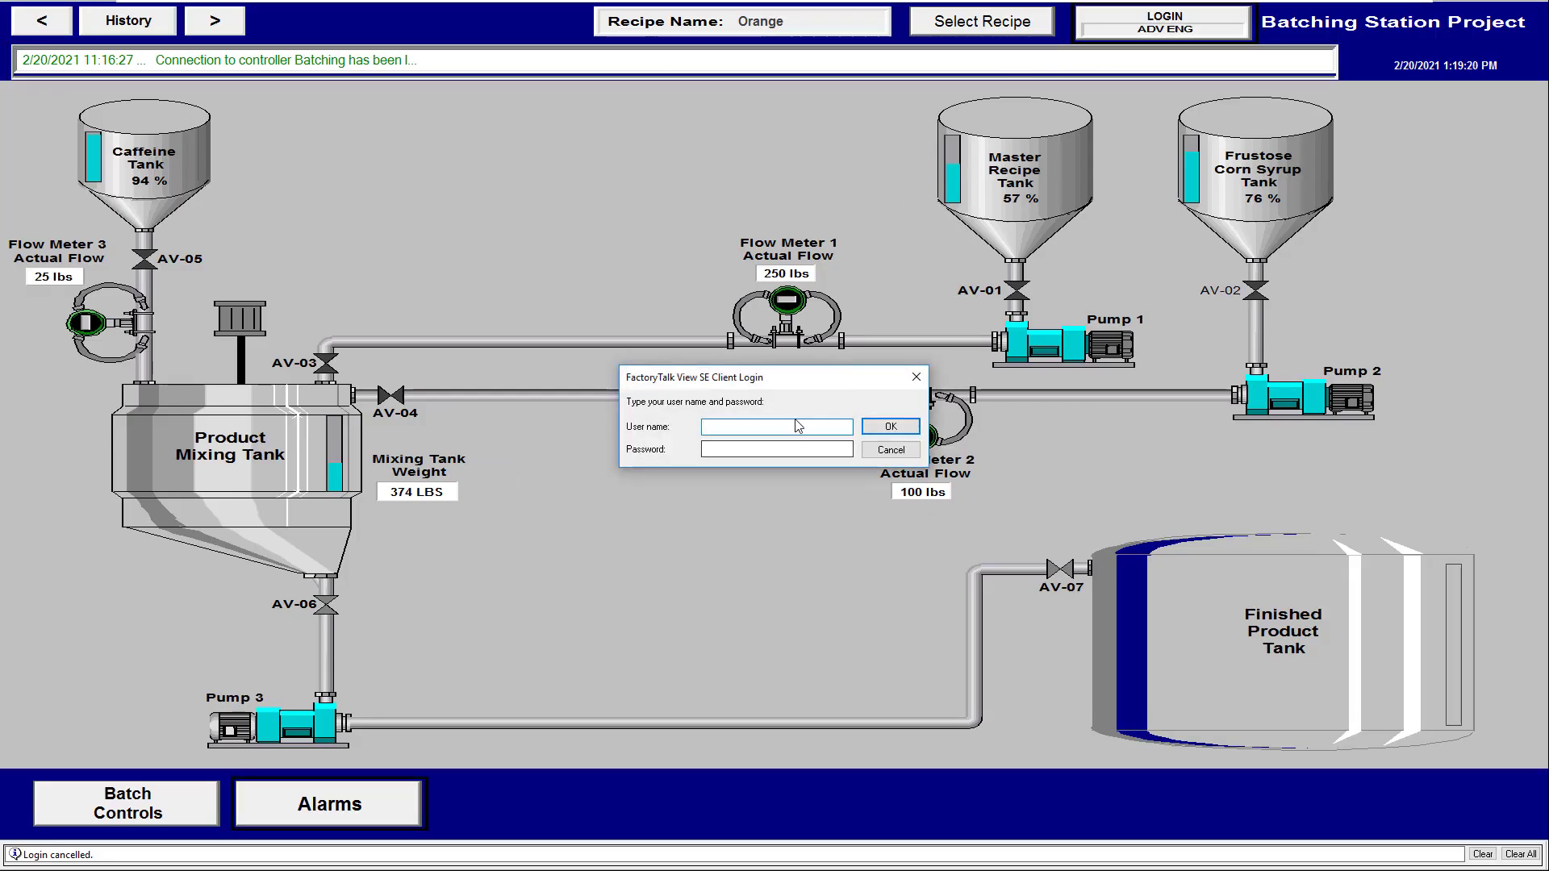
pyautogui.write('admi')
pyautogui.click(893, 450)
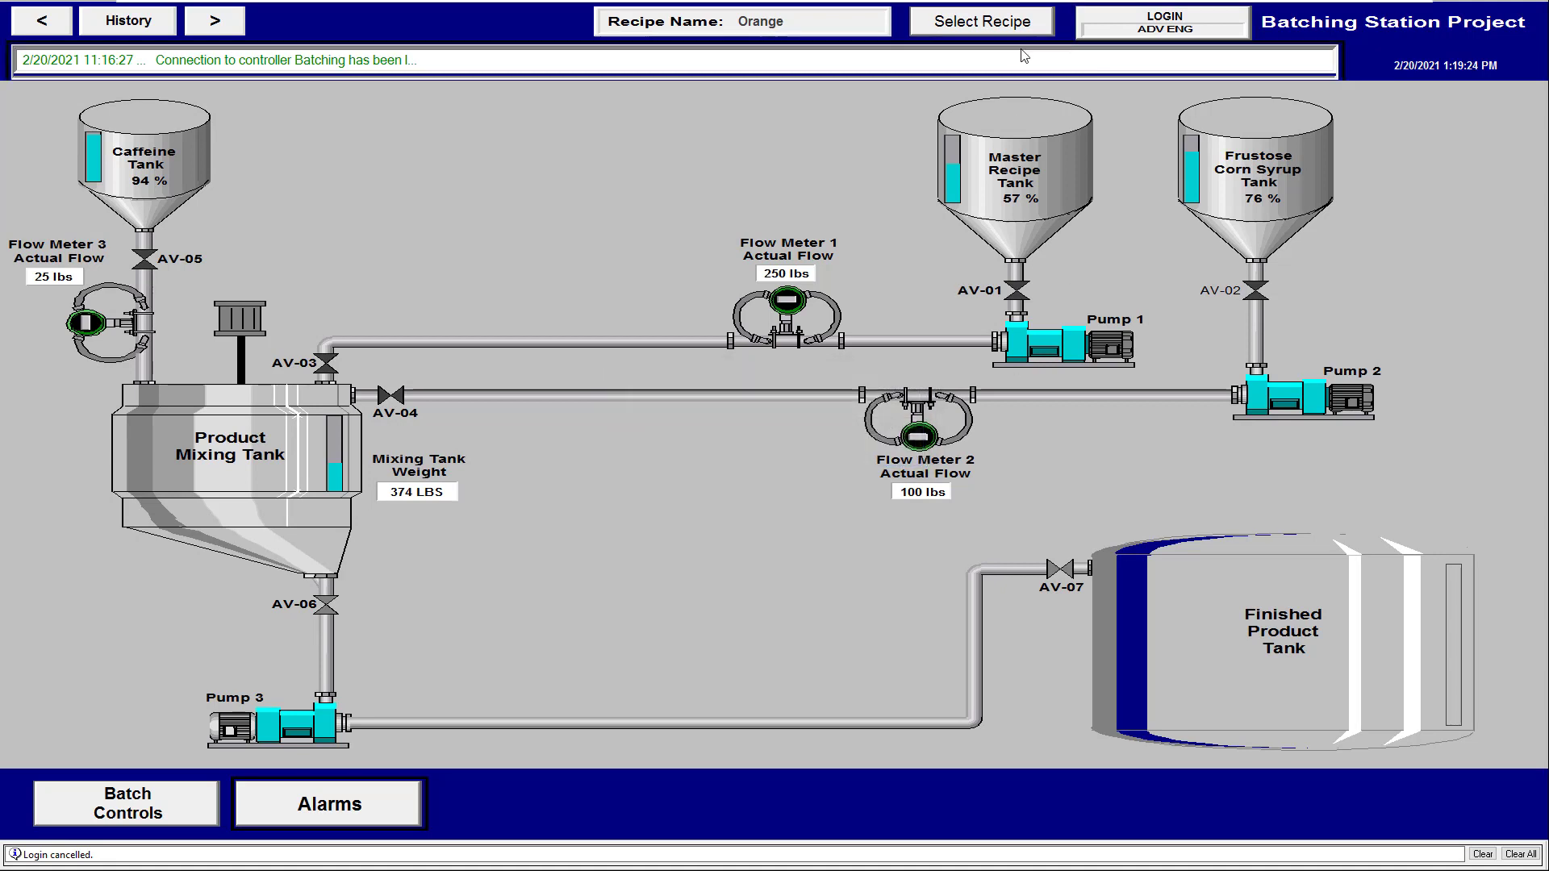
pyautogui.click(1002, 28)
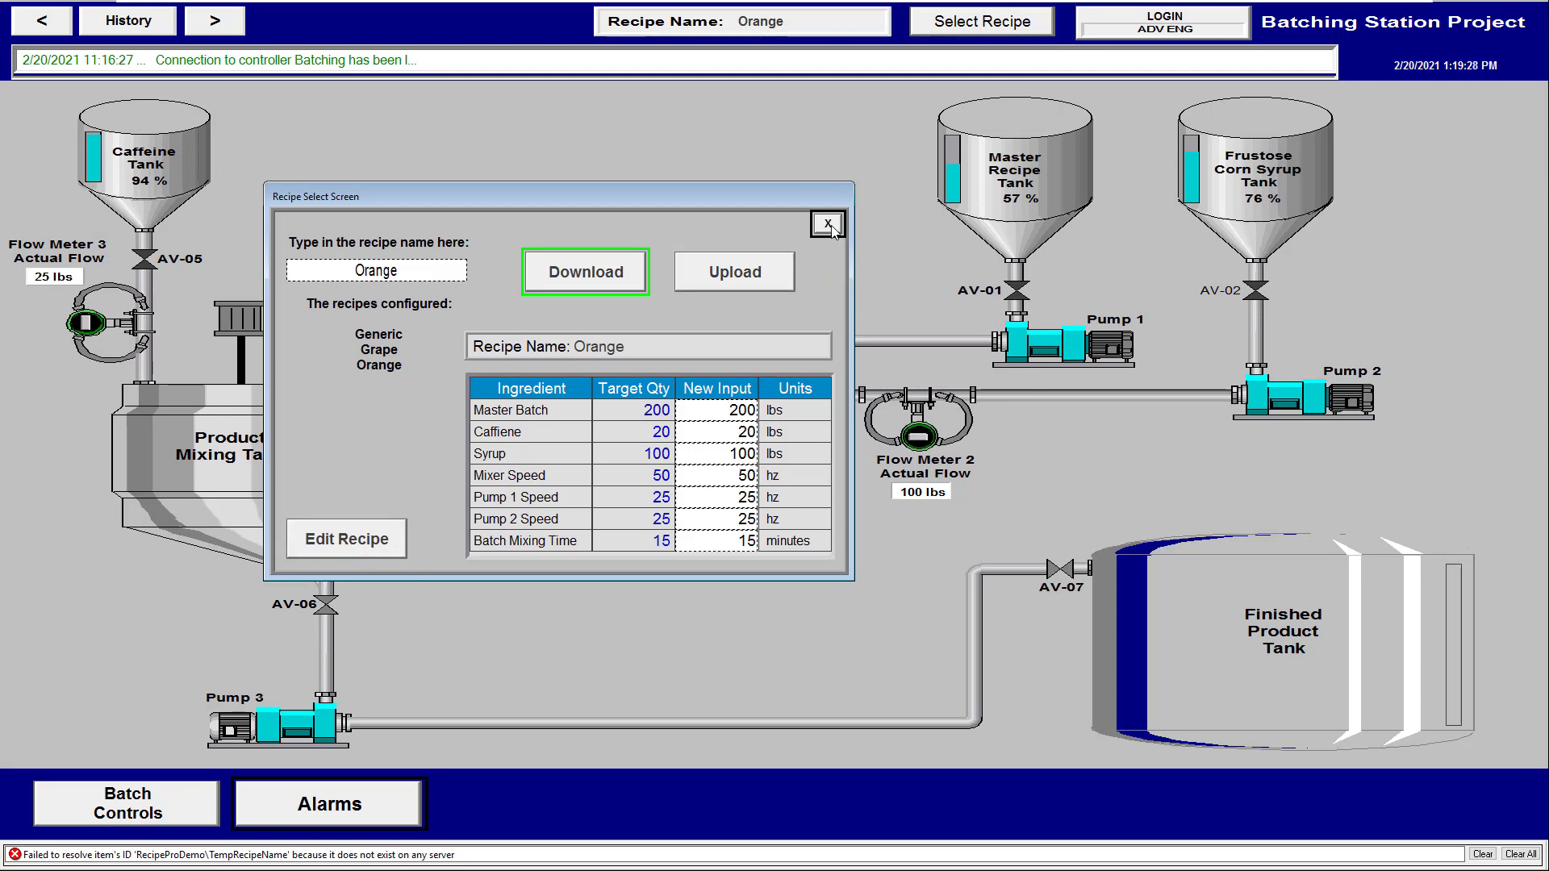
pyautogui.click(827, 223)
pyautogui.press('super')
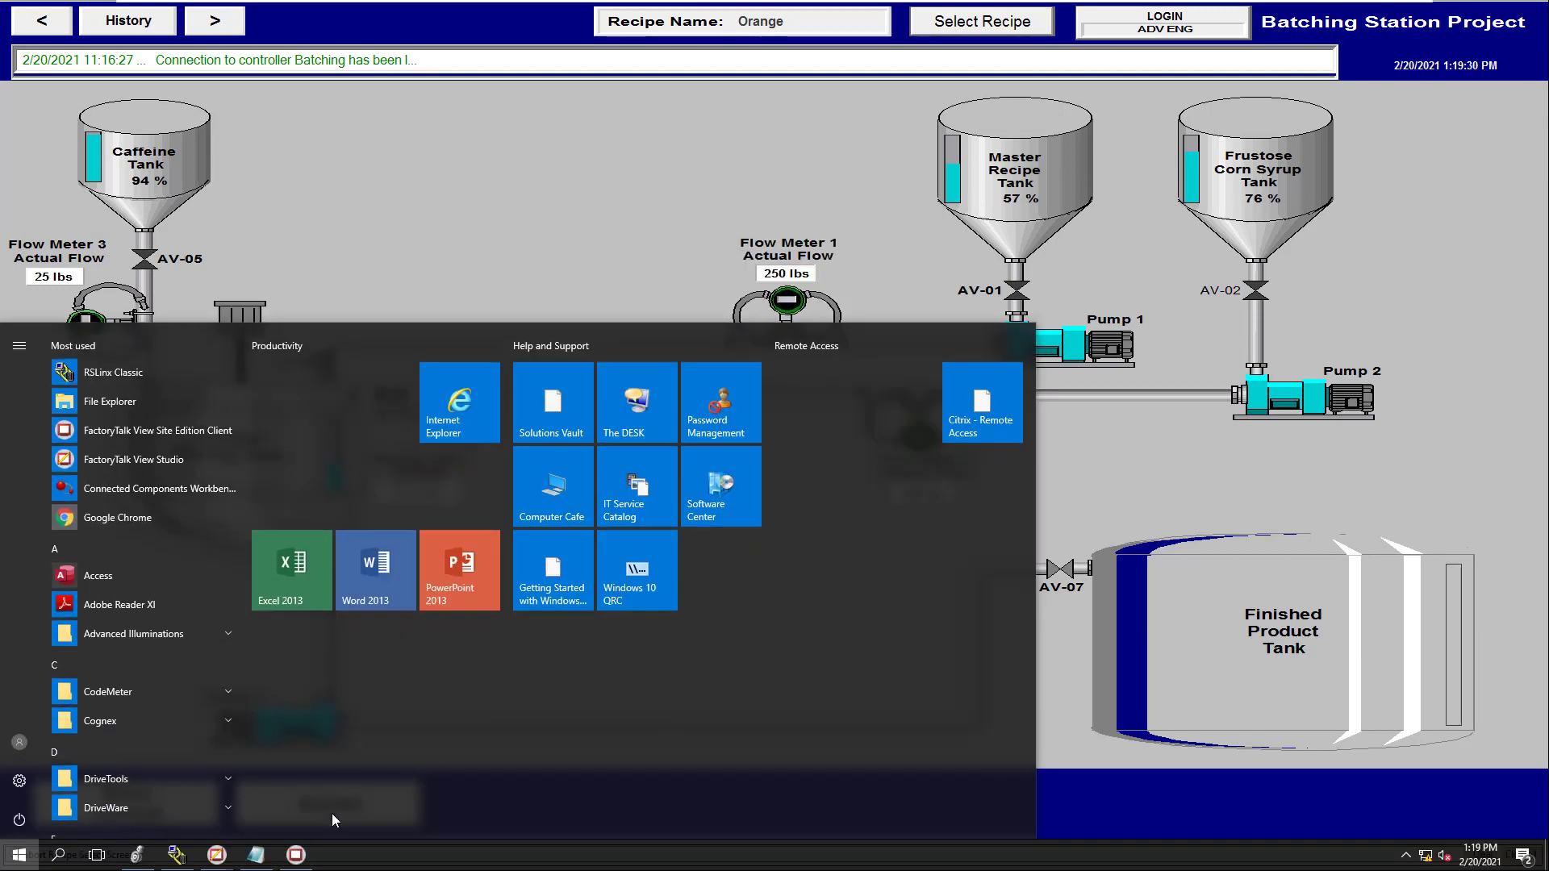
# Return to FactoryTalk View Studio and reopen the Recipe Select Screen display
pyautogui.moveTo(216, 854)
pyautogui.click(111, 807)
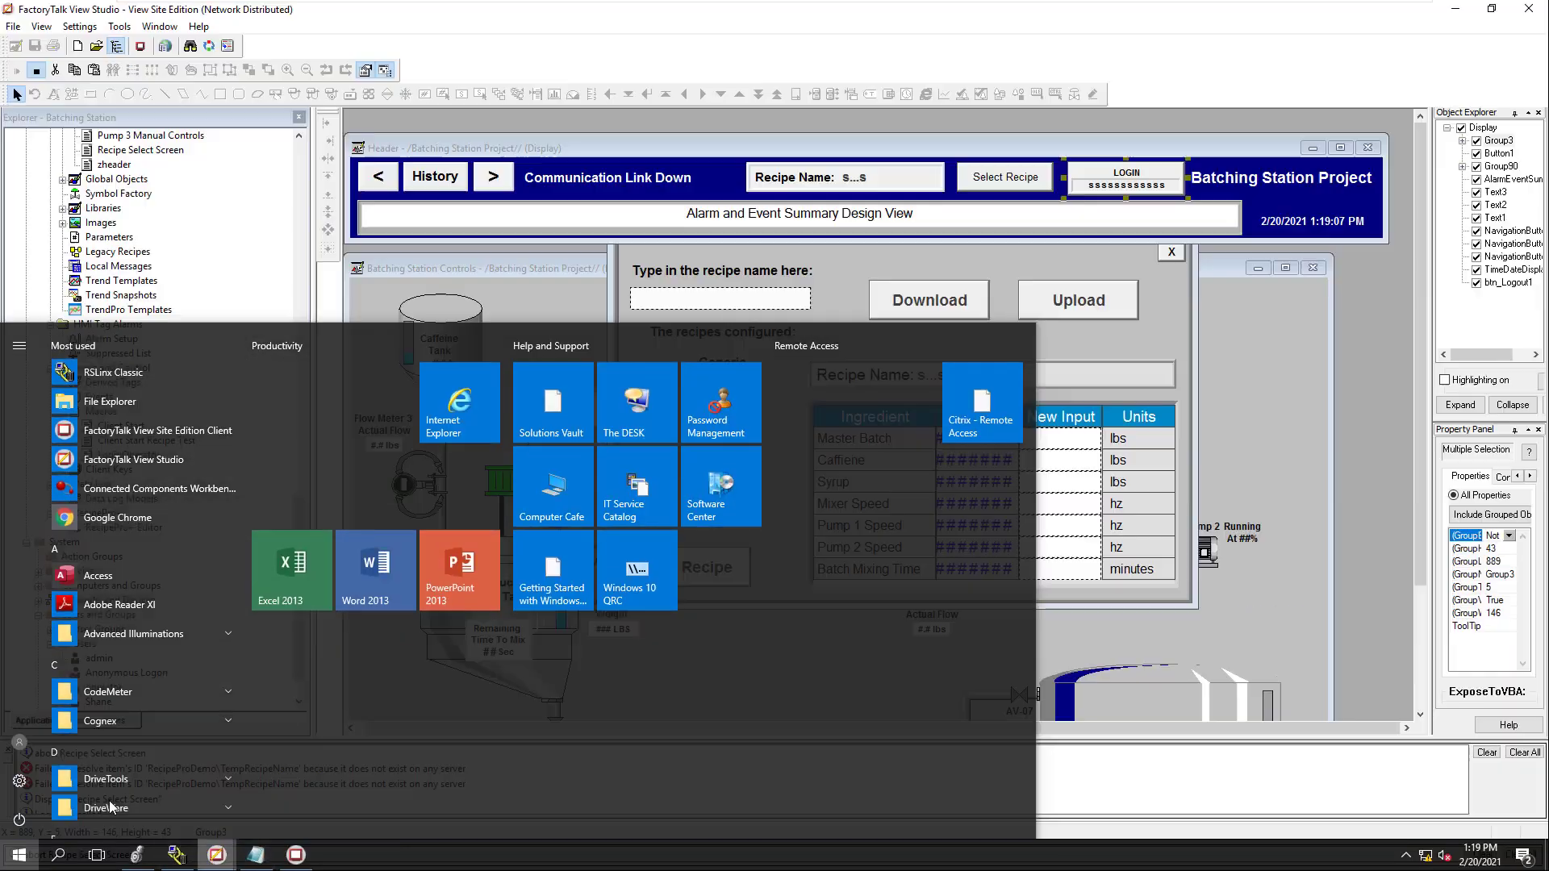
pyautogui.click(681, 574)
pyautogui.rightClick(690, 573)
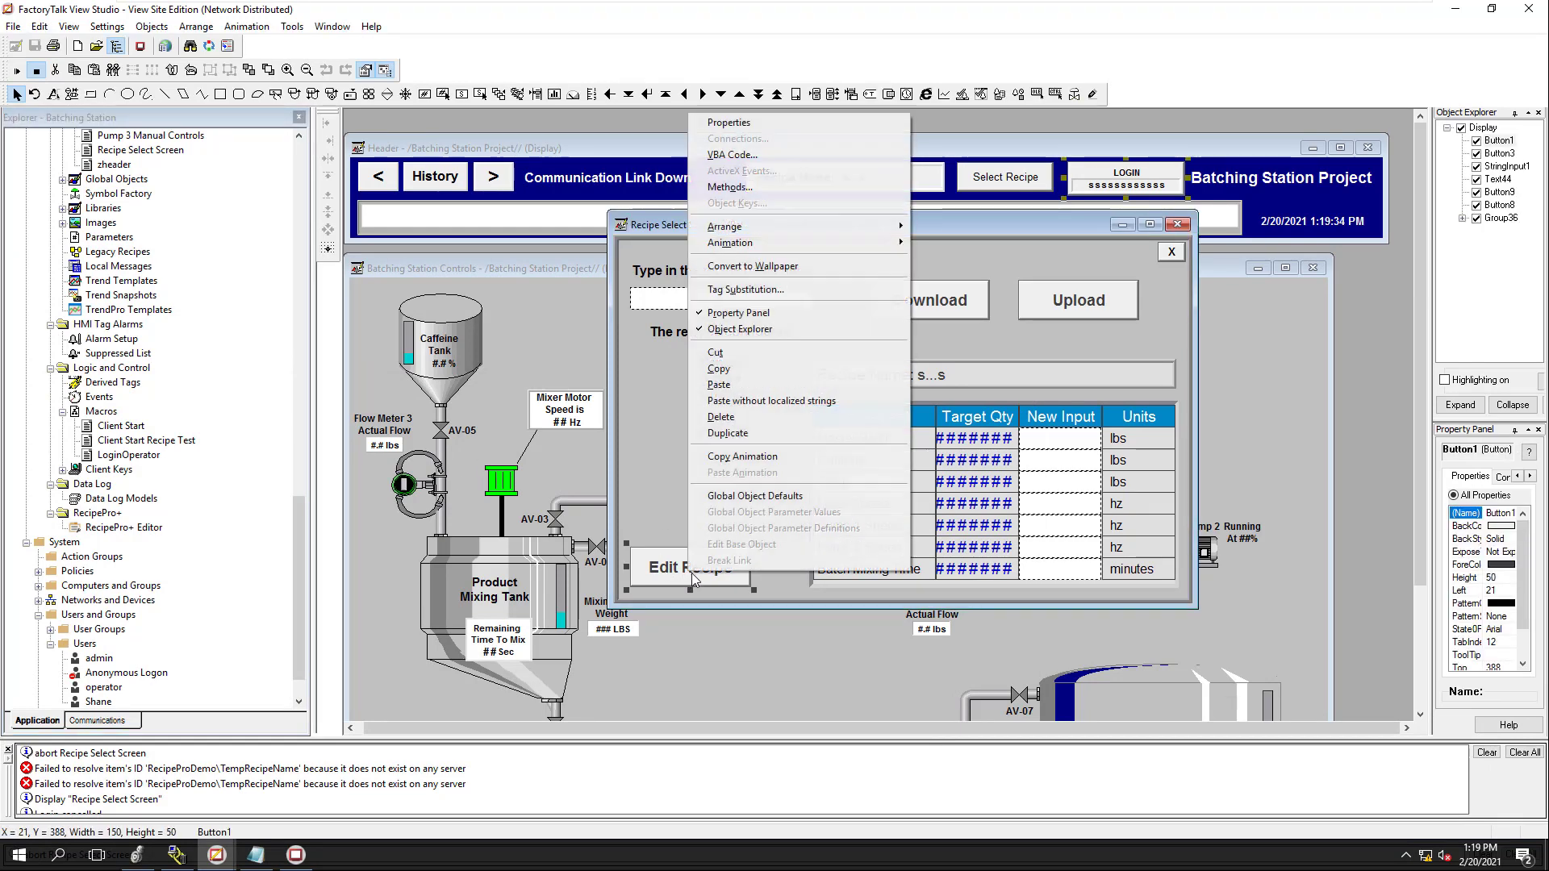
pyautogui.click(660, 229)
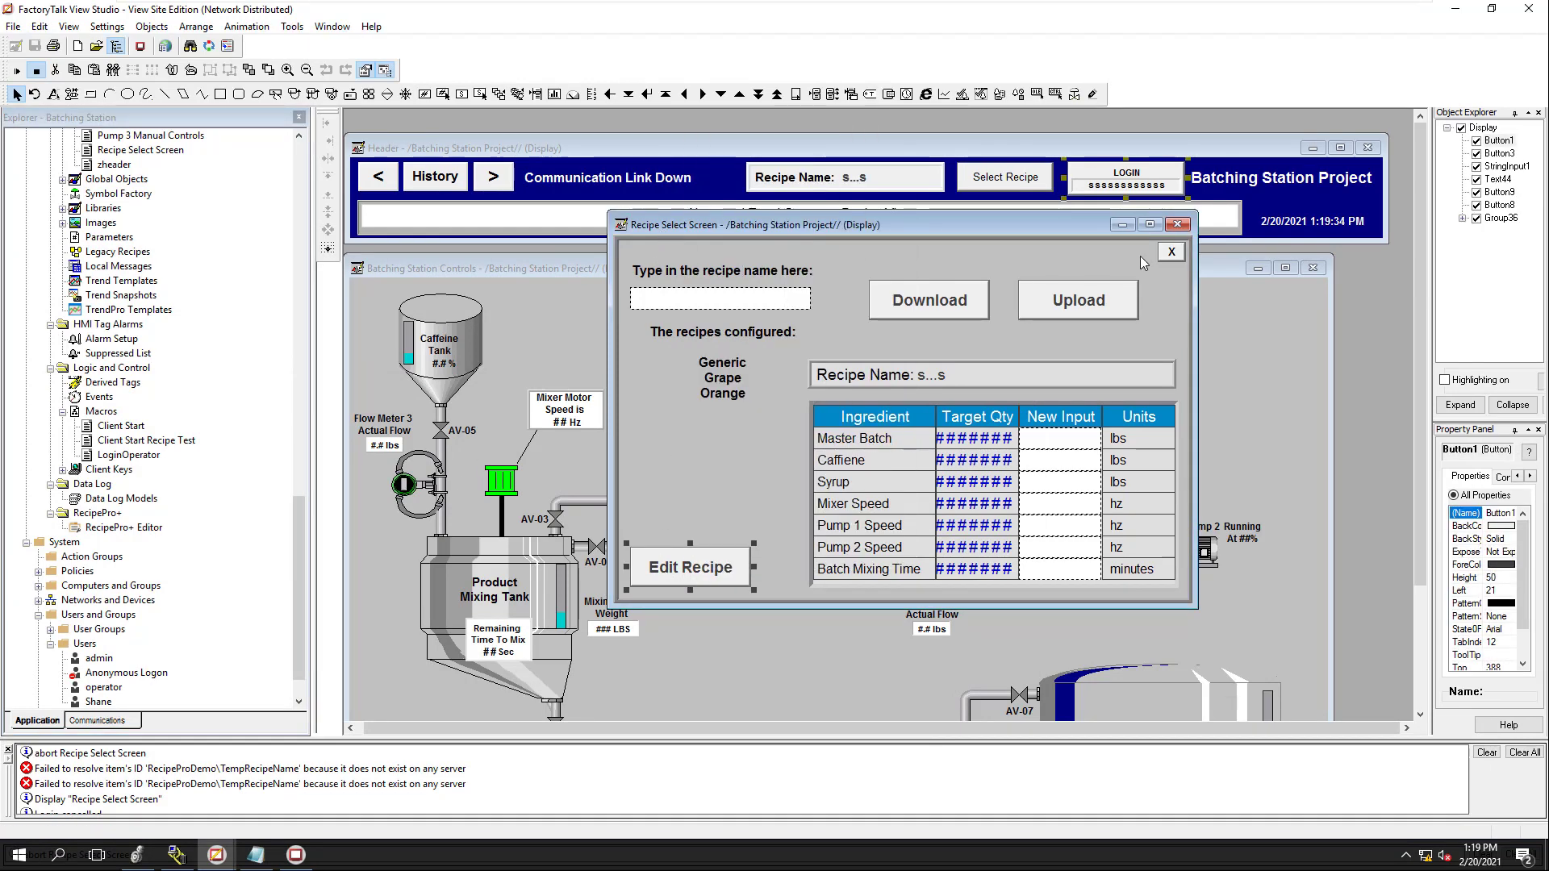
pyautogui.click(1176, 225)
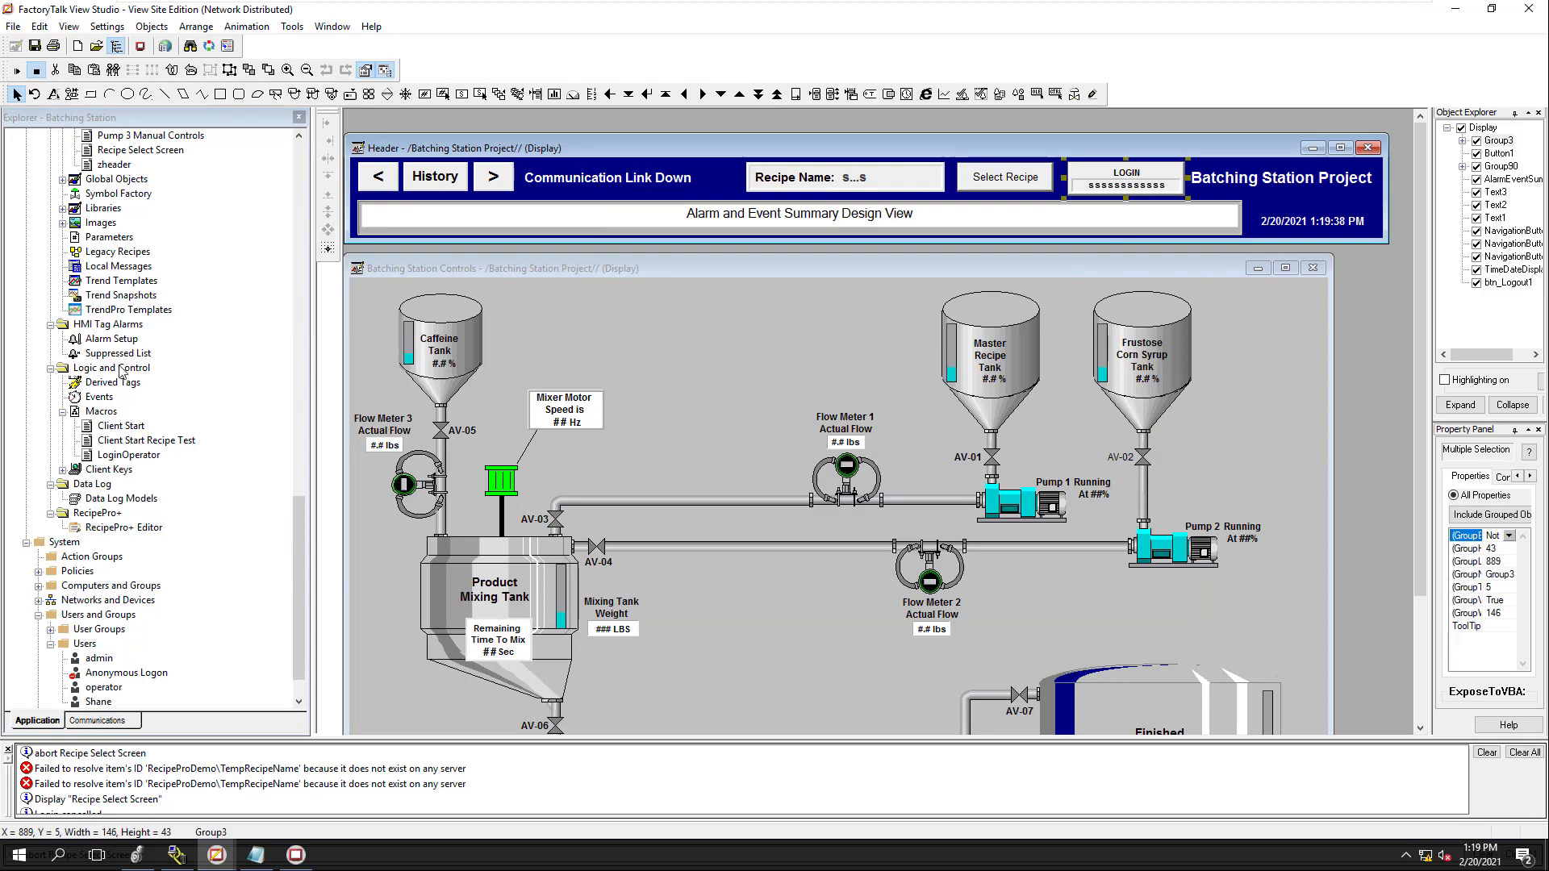
pyautogui.scroll(4, 111, 266)
pyautogui.scroll(4, 112, 266)
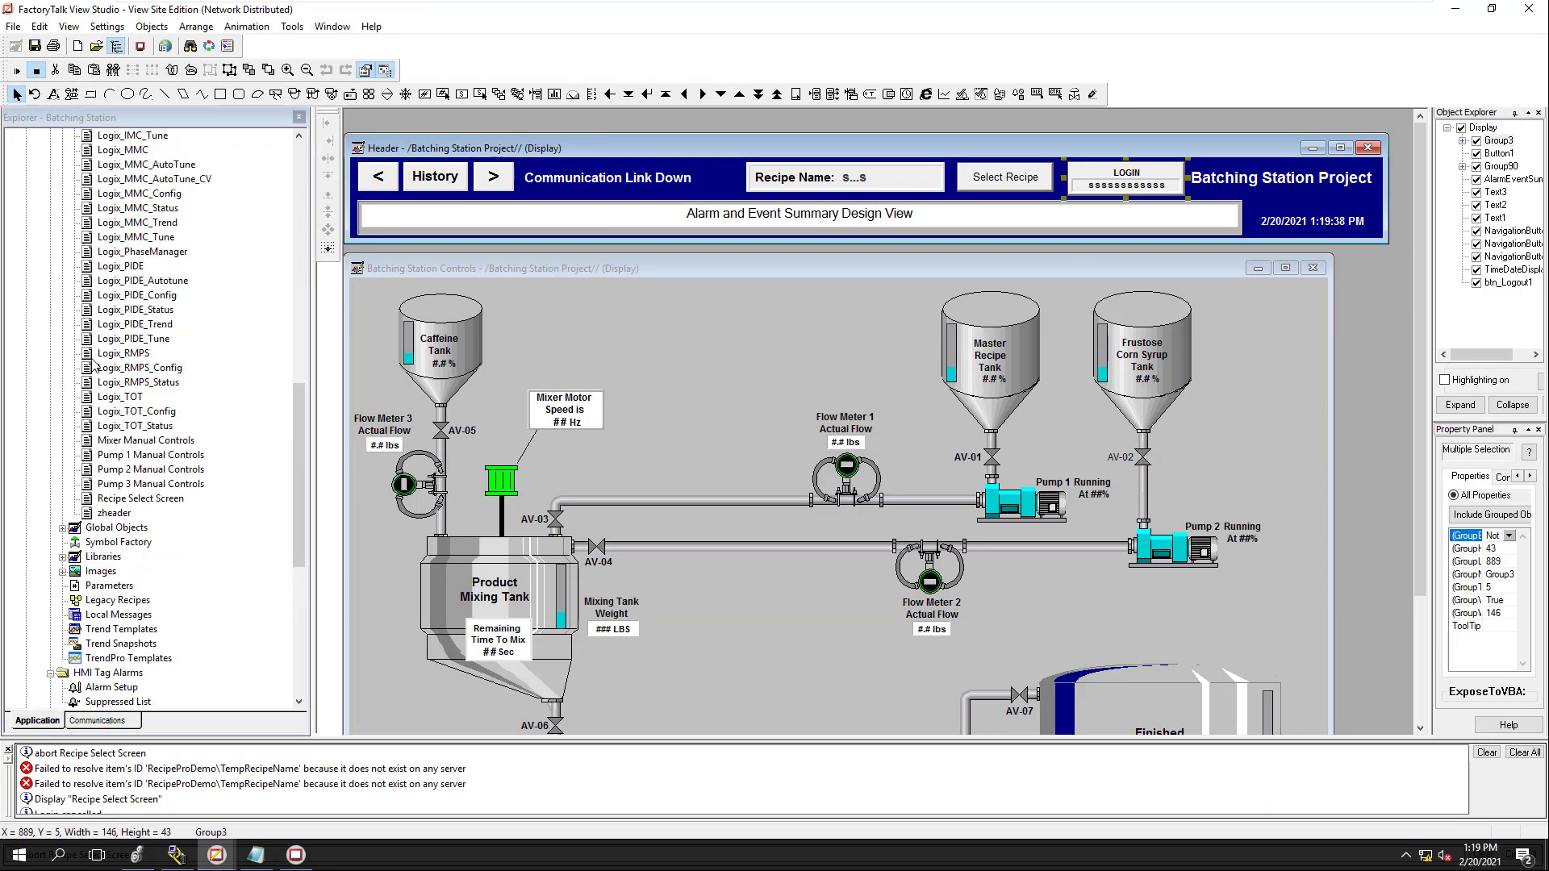
pyautogui.doubleClick(109, 499)
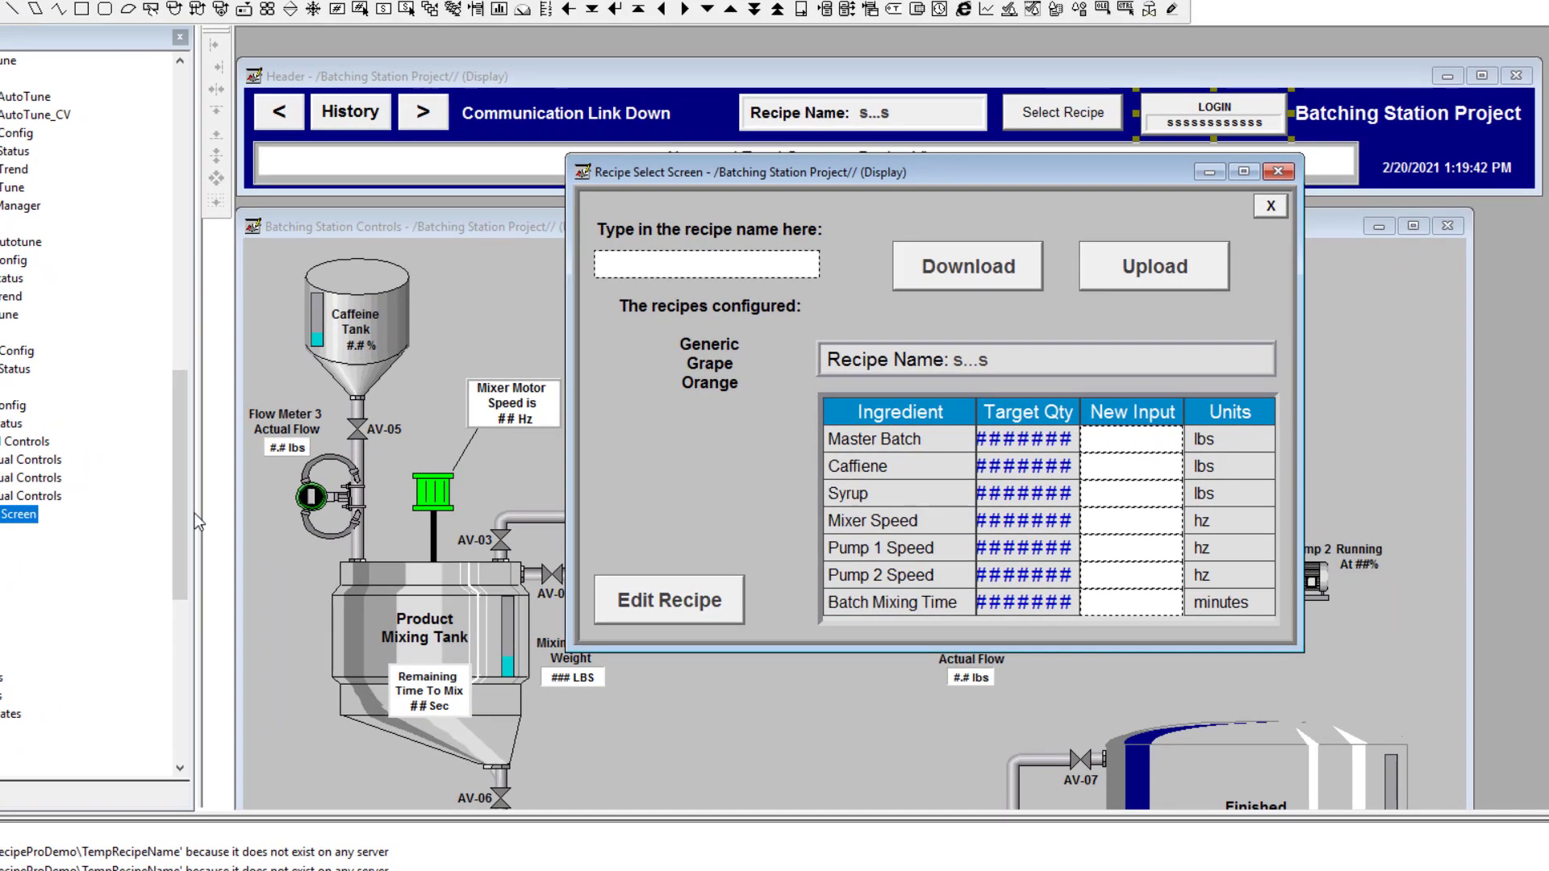
# Add a Visibility animation to the Edit Recipe button using the CurrentUserHasCode function
pyautogui.moveTo(301, 492); pyautogui.dragTo(298, 576)
pyautogui.moveTo(182, 607); pyautogui.dragTo(184, 680)
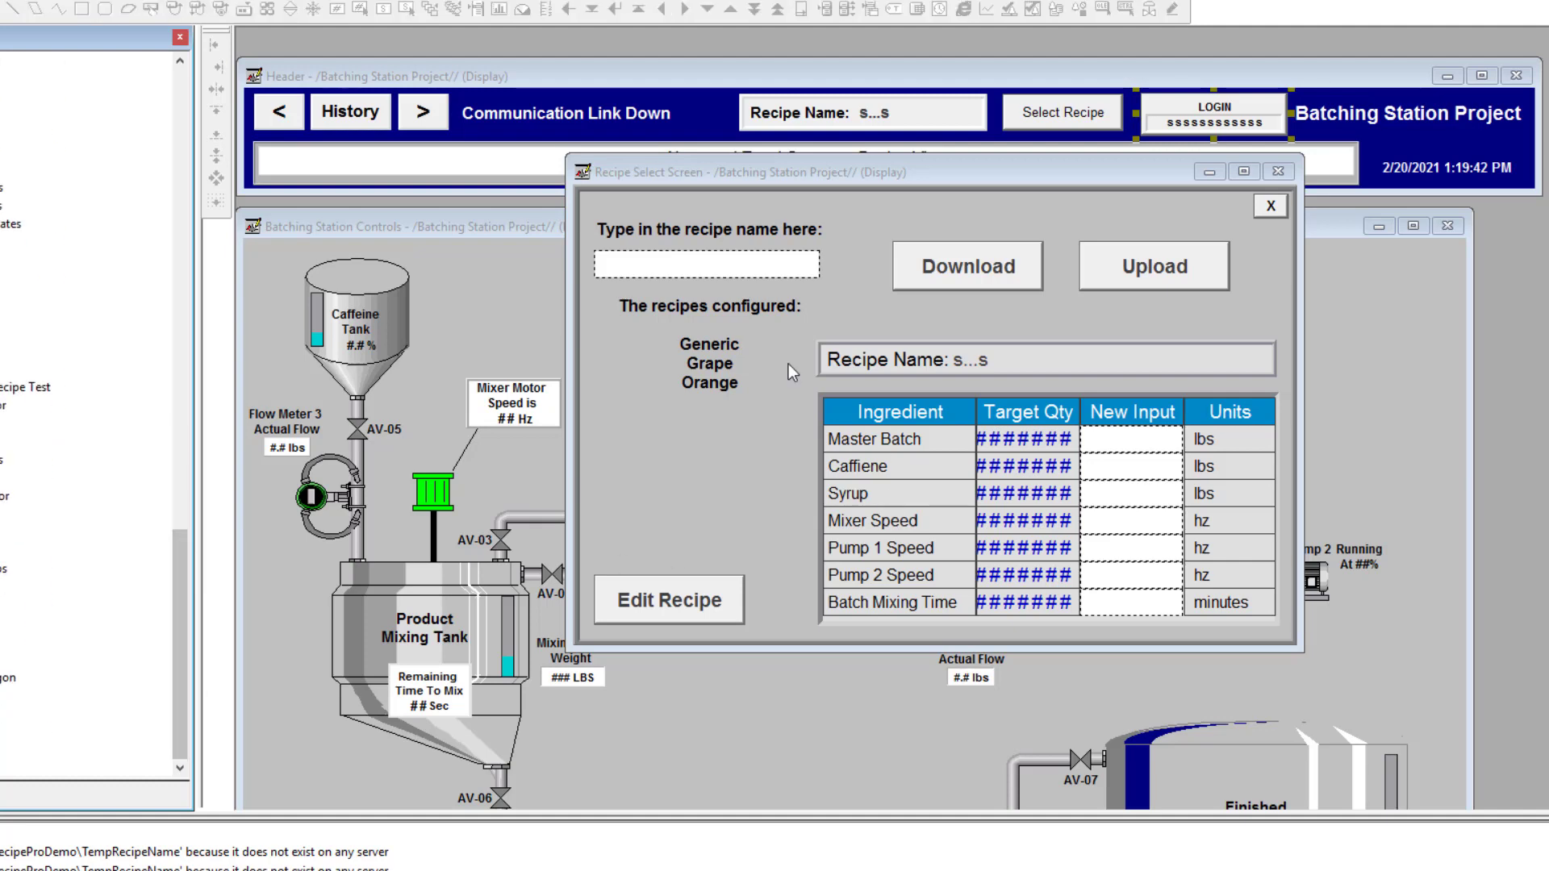
pyautogui.click(689, 595)
pyautogui.rightClick(689, 597)
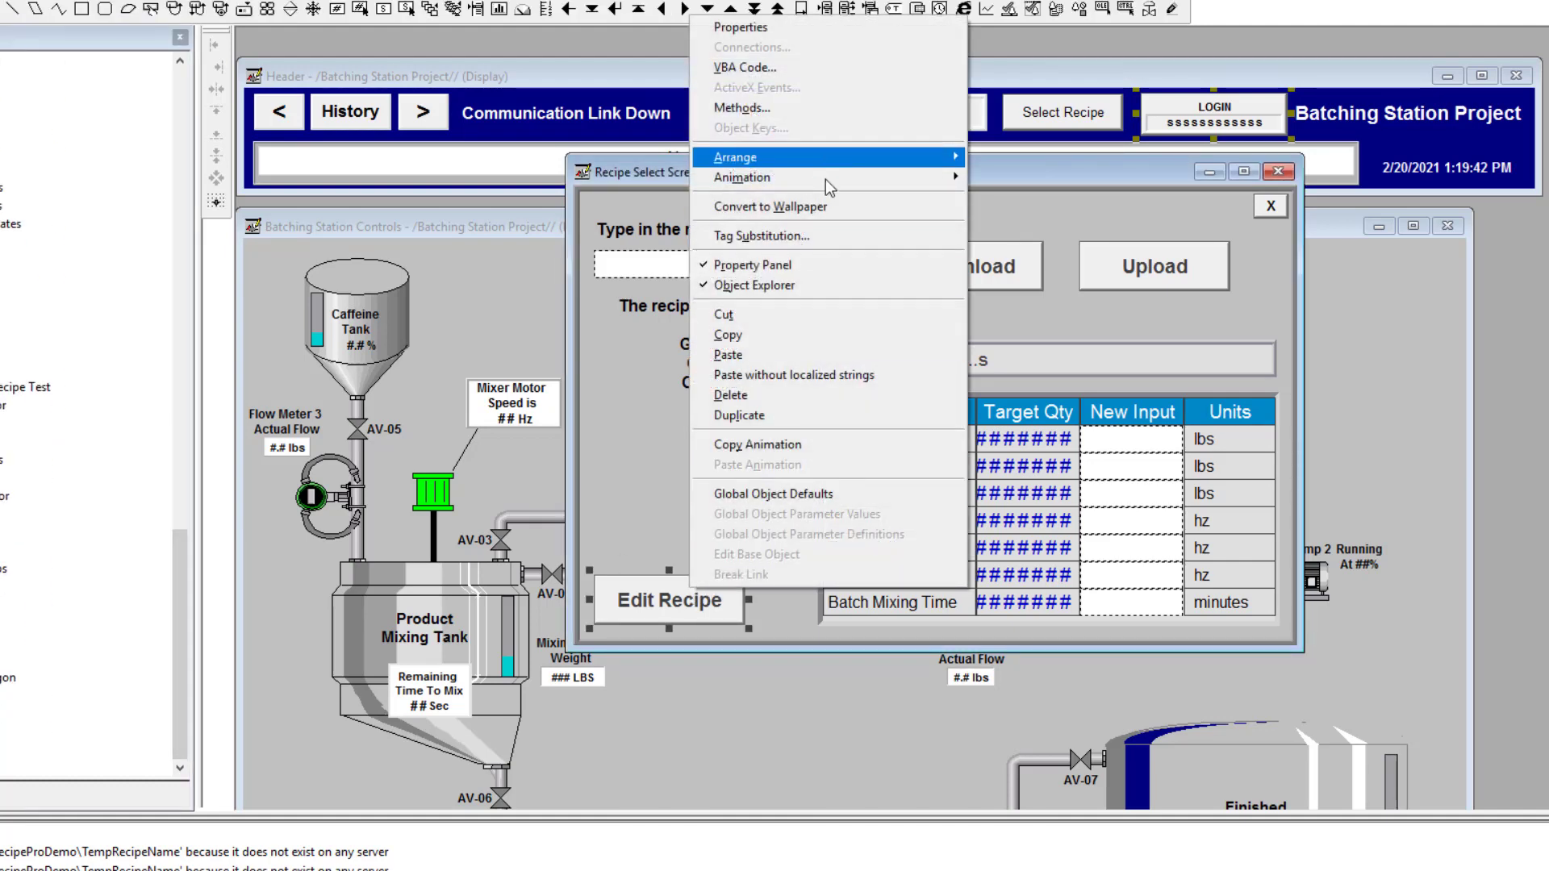
pyautogui.moveTo(825, 181)
pyautogui.click(983, 175)
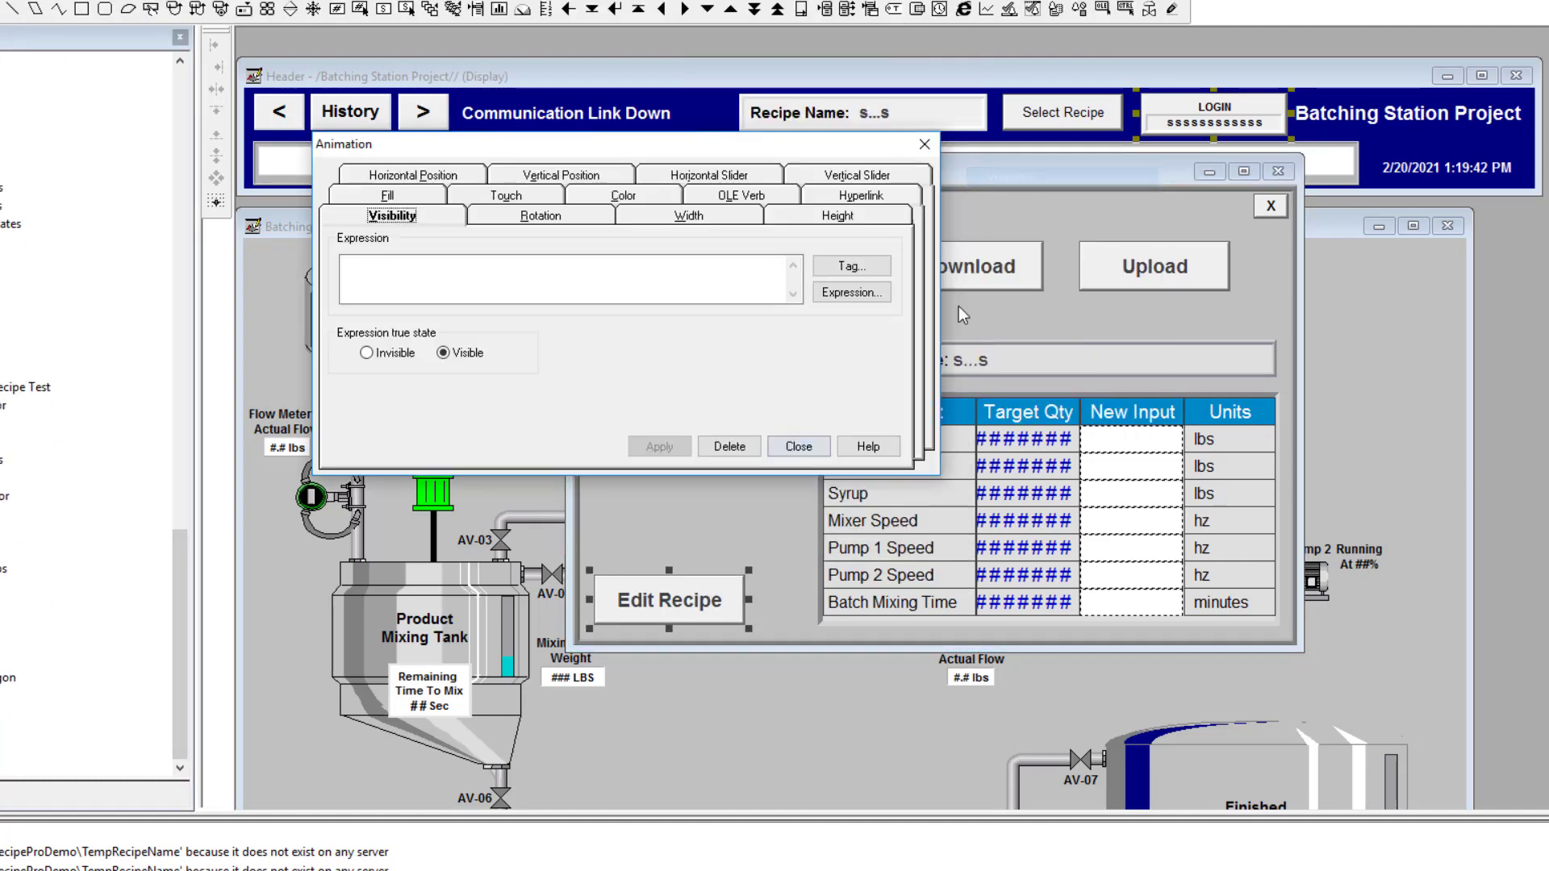
pyautogui.click(841, 297)
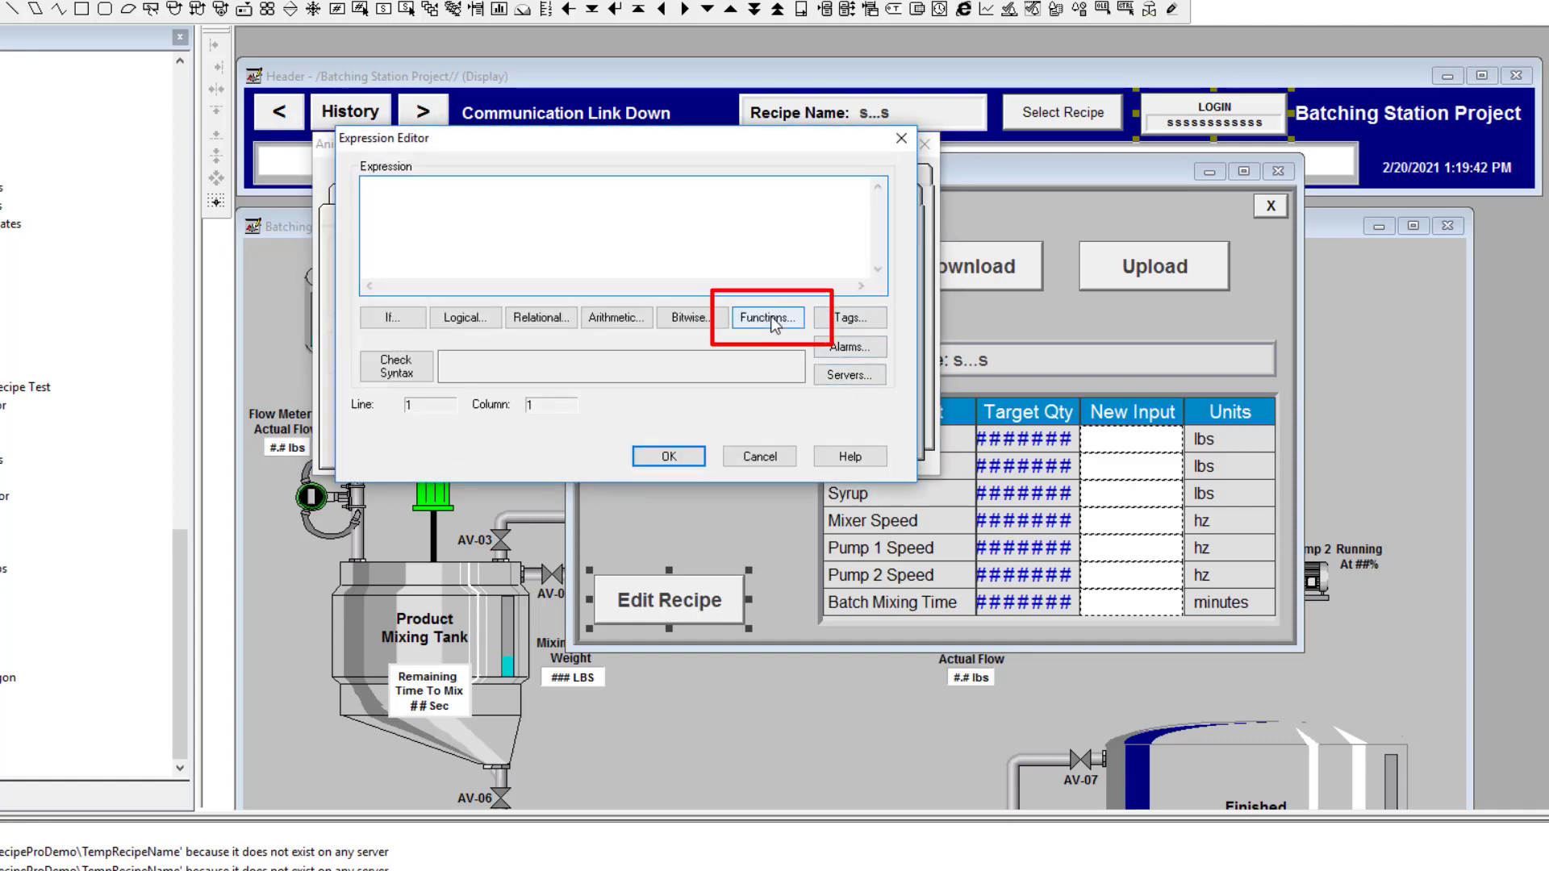
pyautogui.click(768, 319)
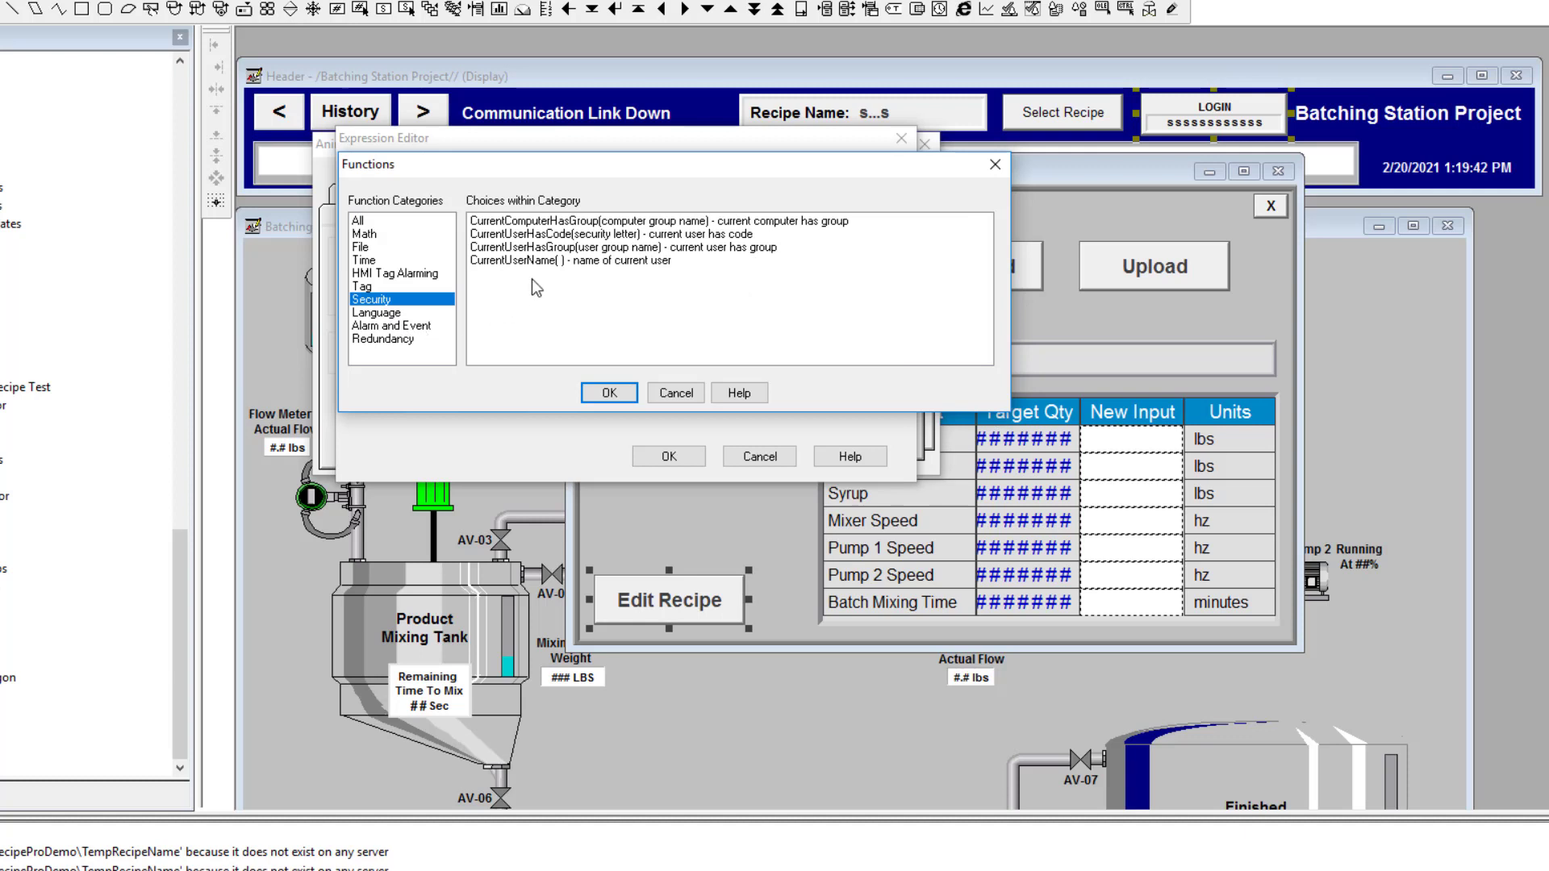
pyautogui.click(568, 234)
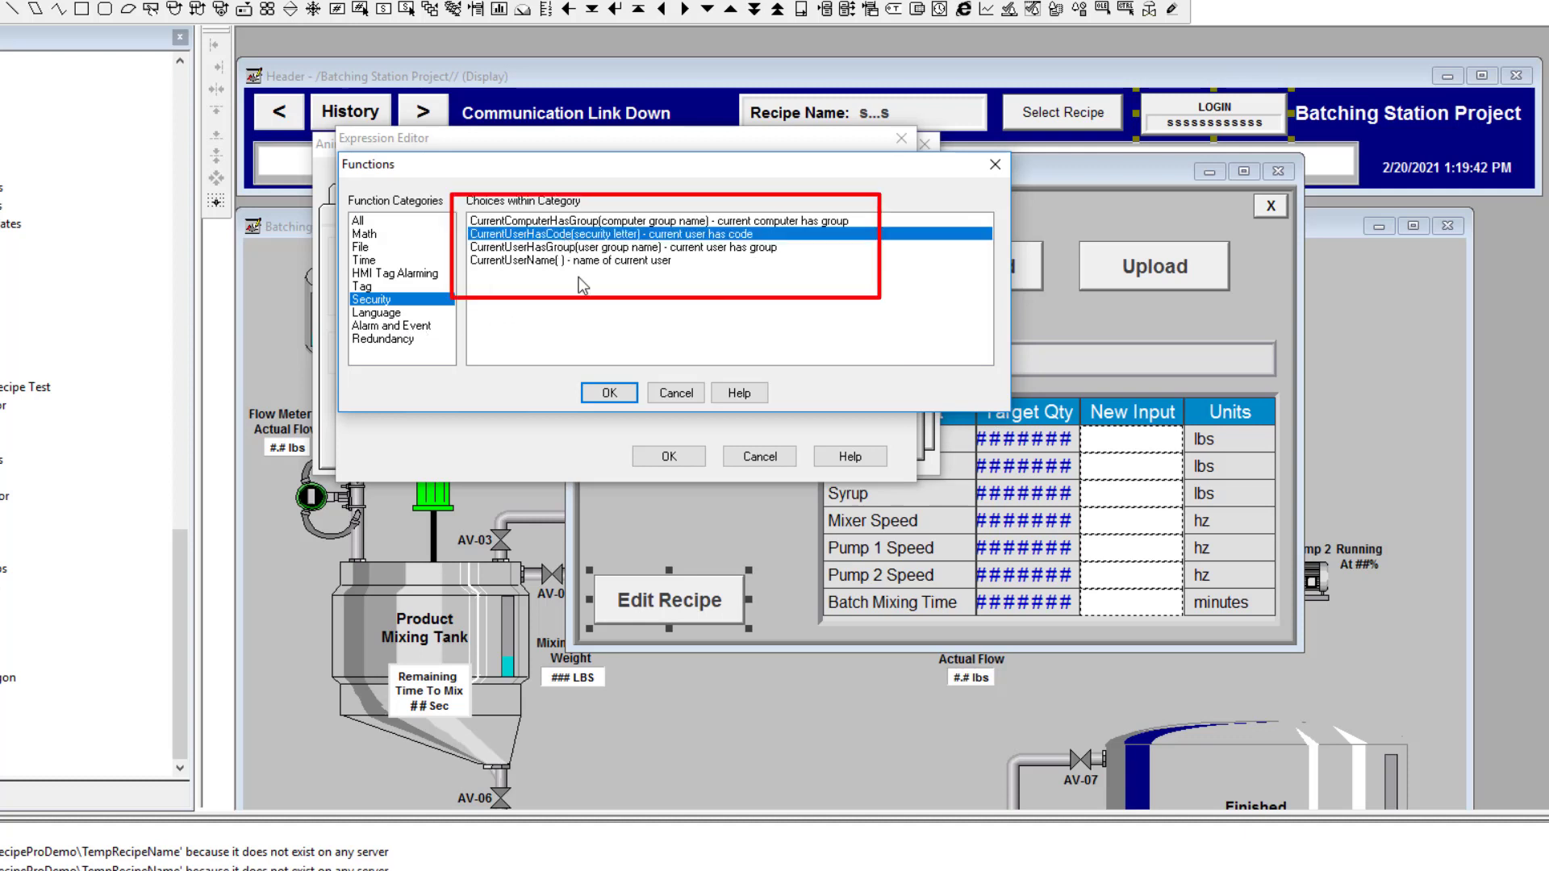
pyautogui.click(621, 395)
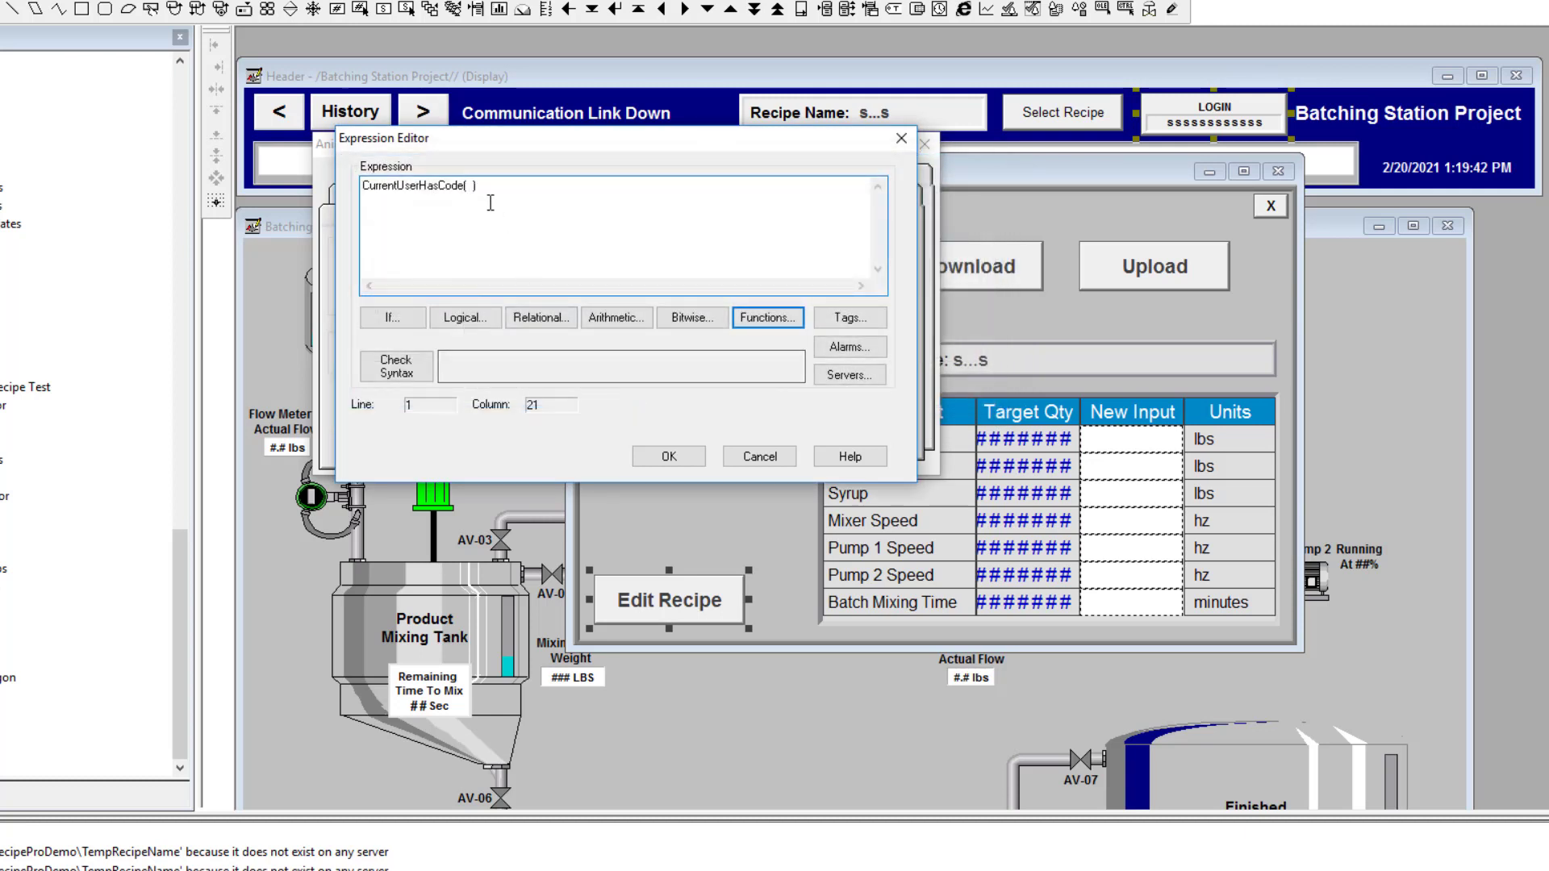
# Complete the expression as CurrentUserHasCode( A ), apply it, and save the display
pyautogui.write('A')
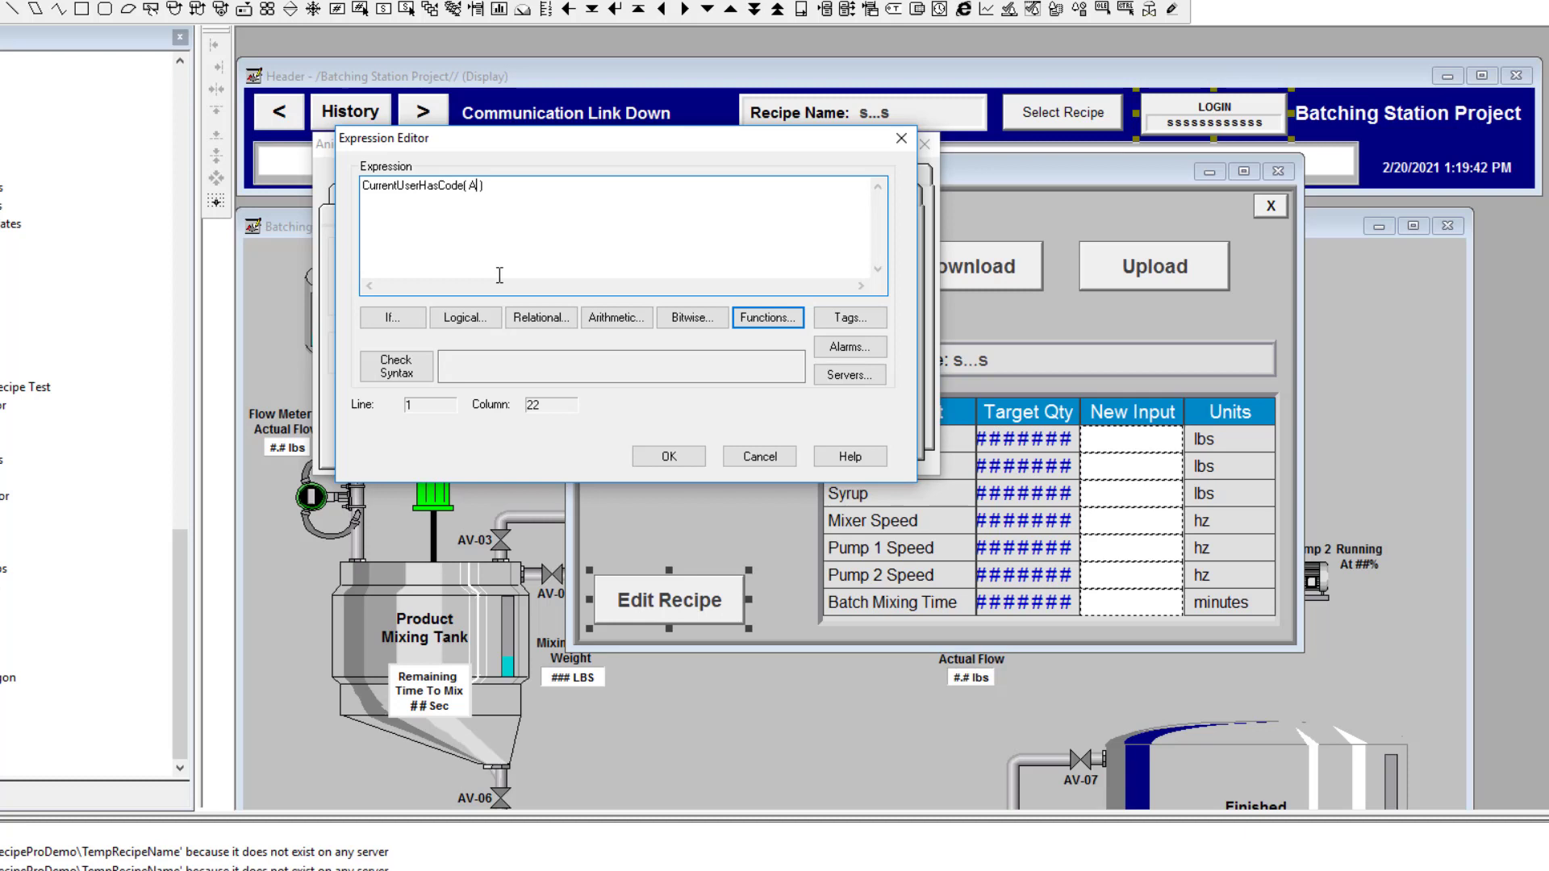
pyautogui.click(396, 372)
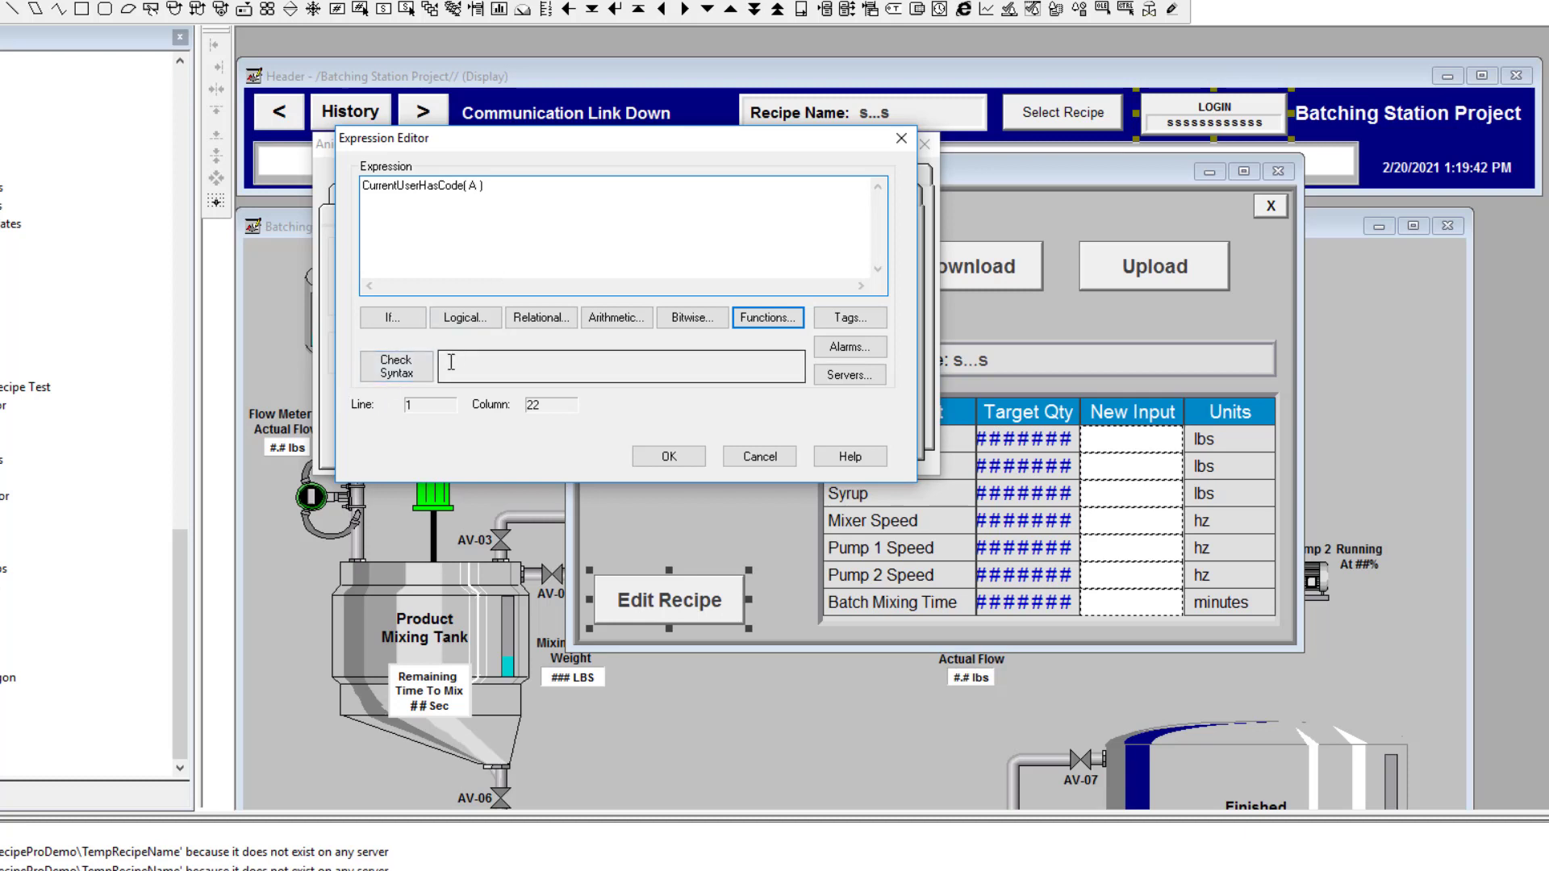
pyautogui.click(666, 457)
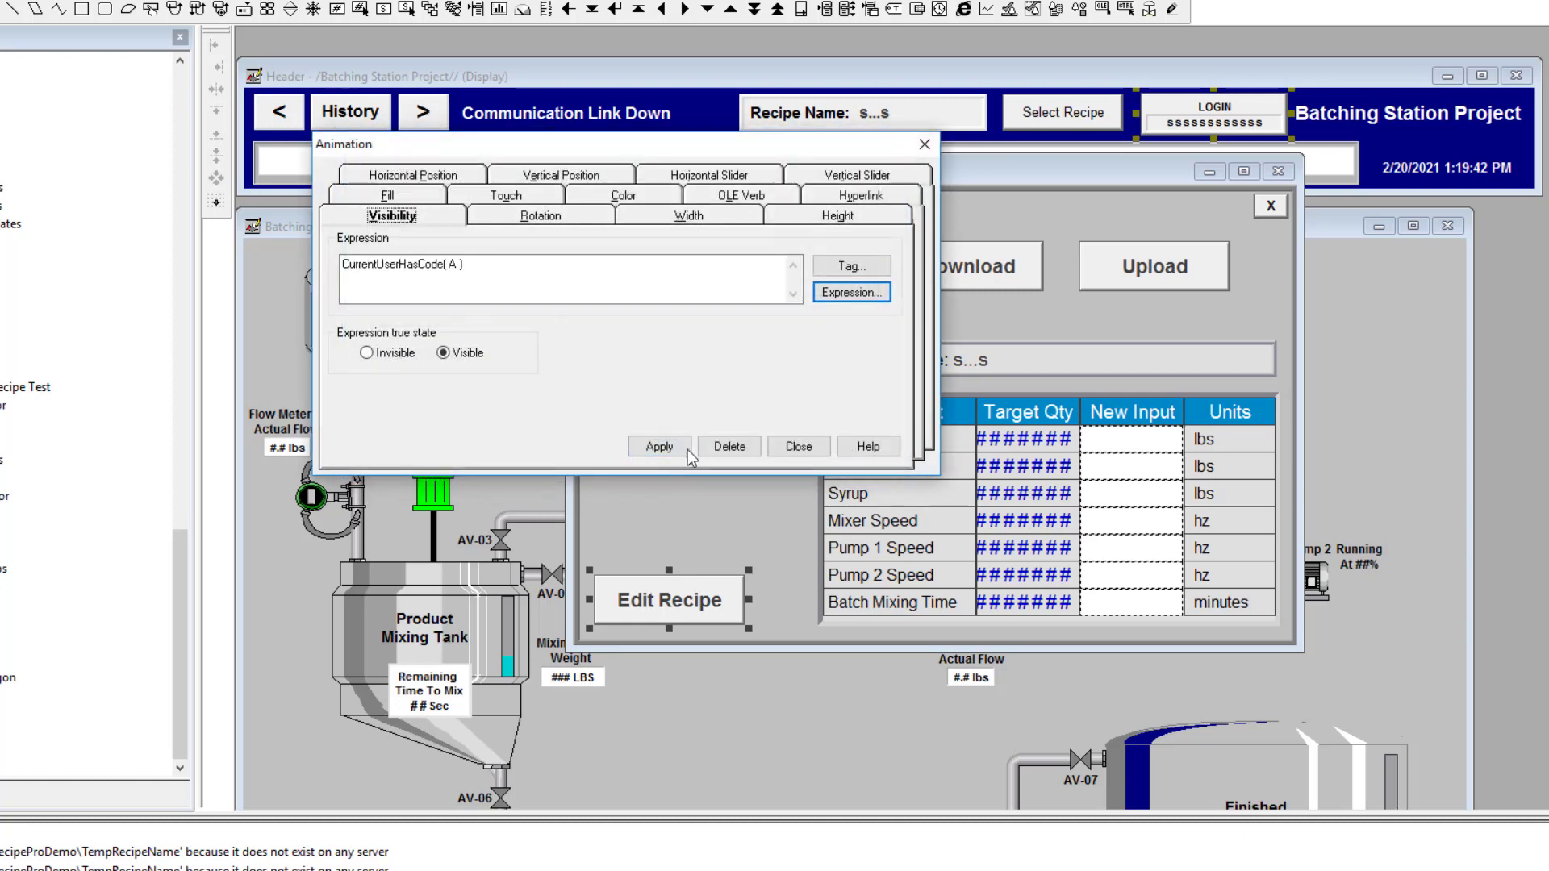
pyautogui.click(658, 447)
pyautogui.click(778, 448)
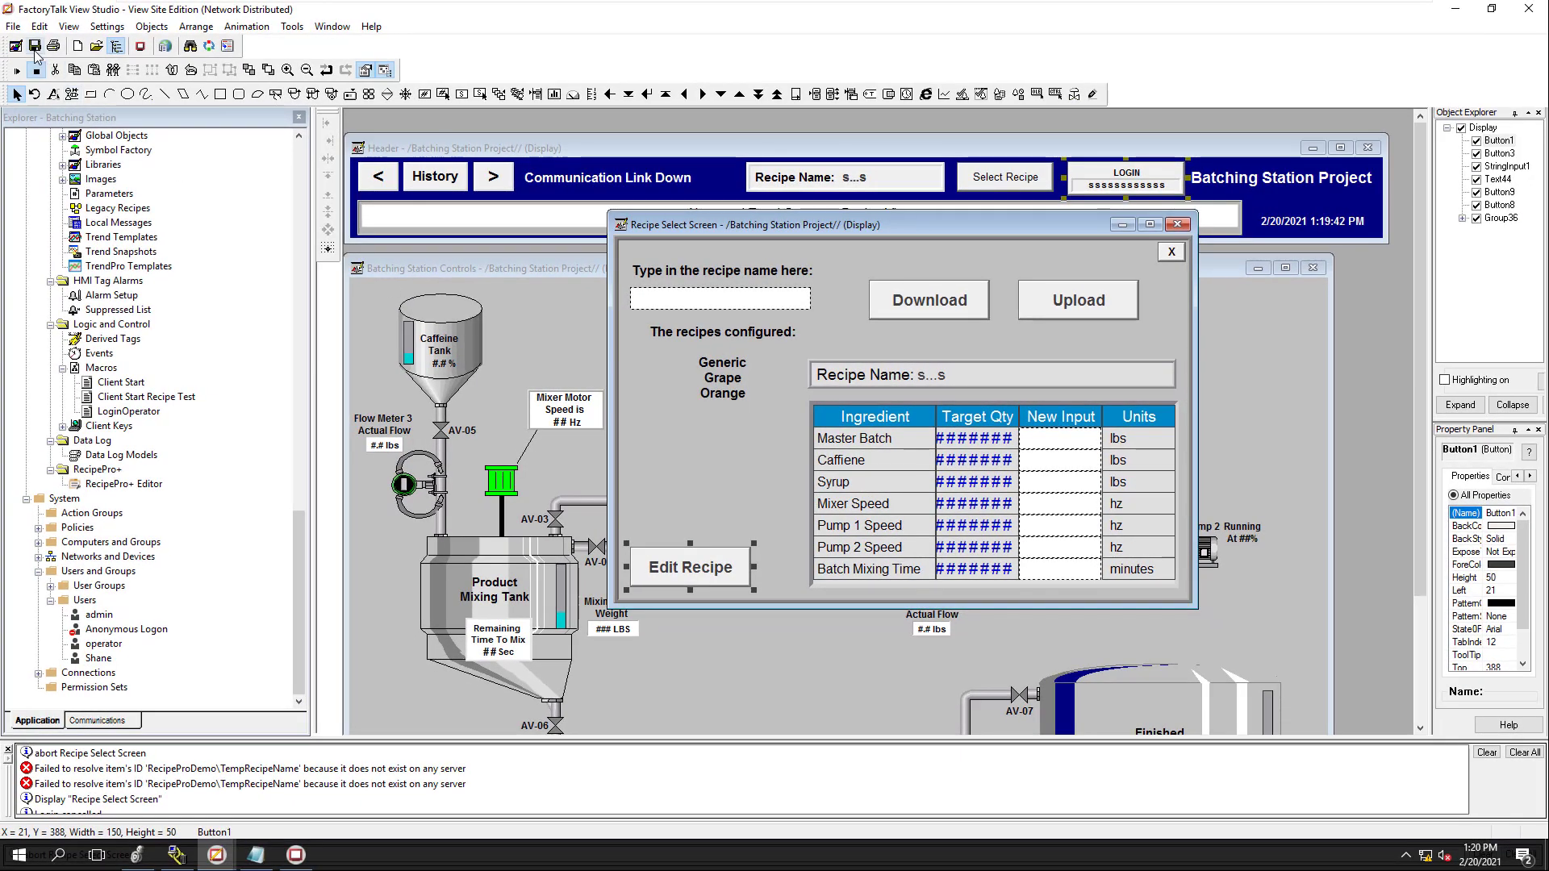
pyautogui.click(35, 48)
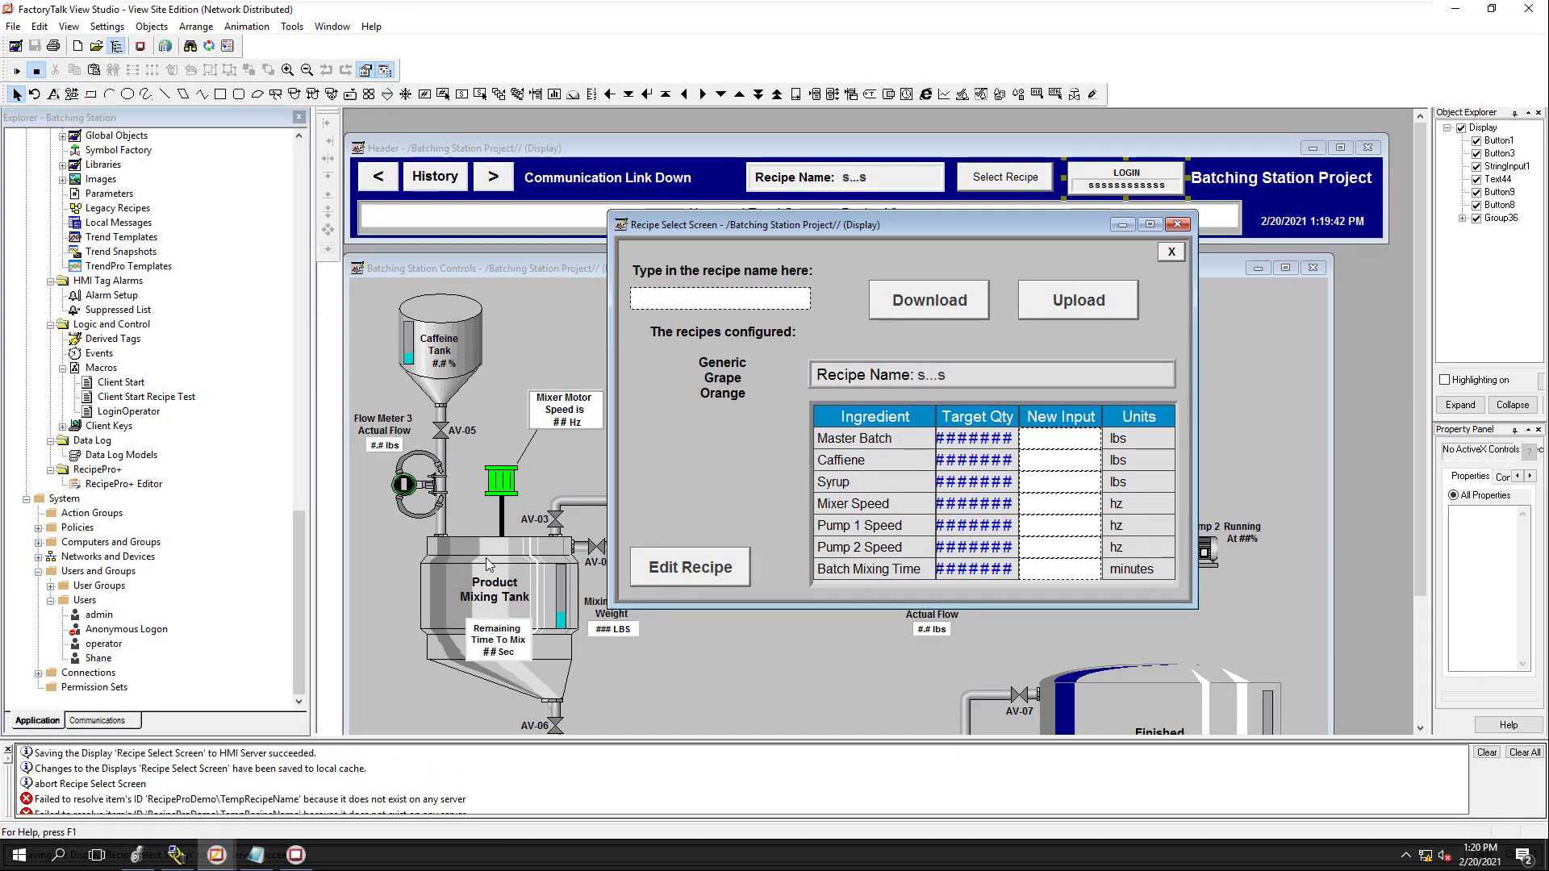
# In the running SE Client, open and close the Select Recipe screen twice
pyautogui.click(282, 861)
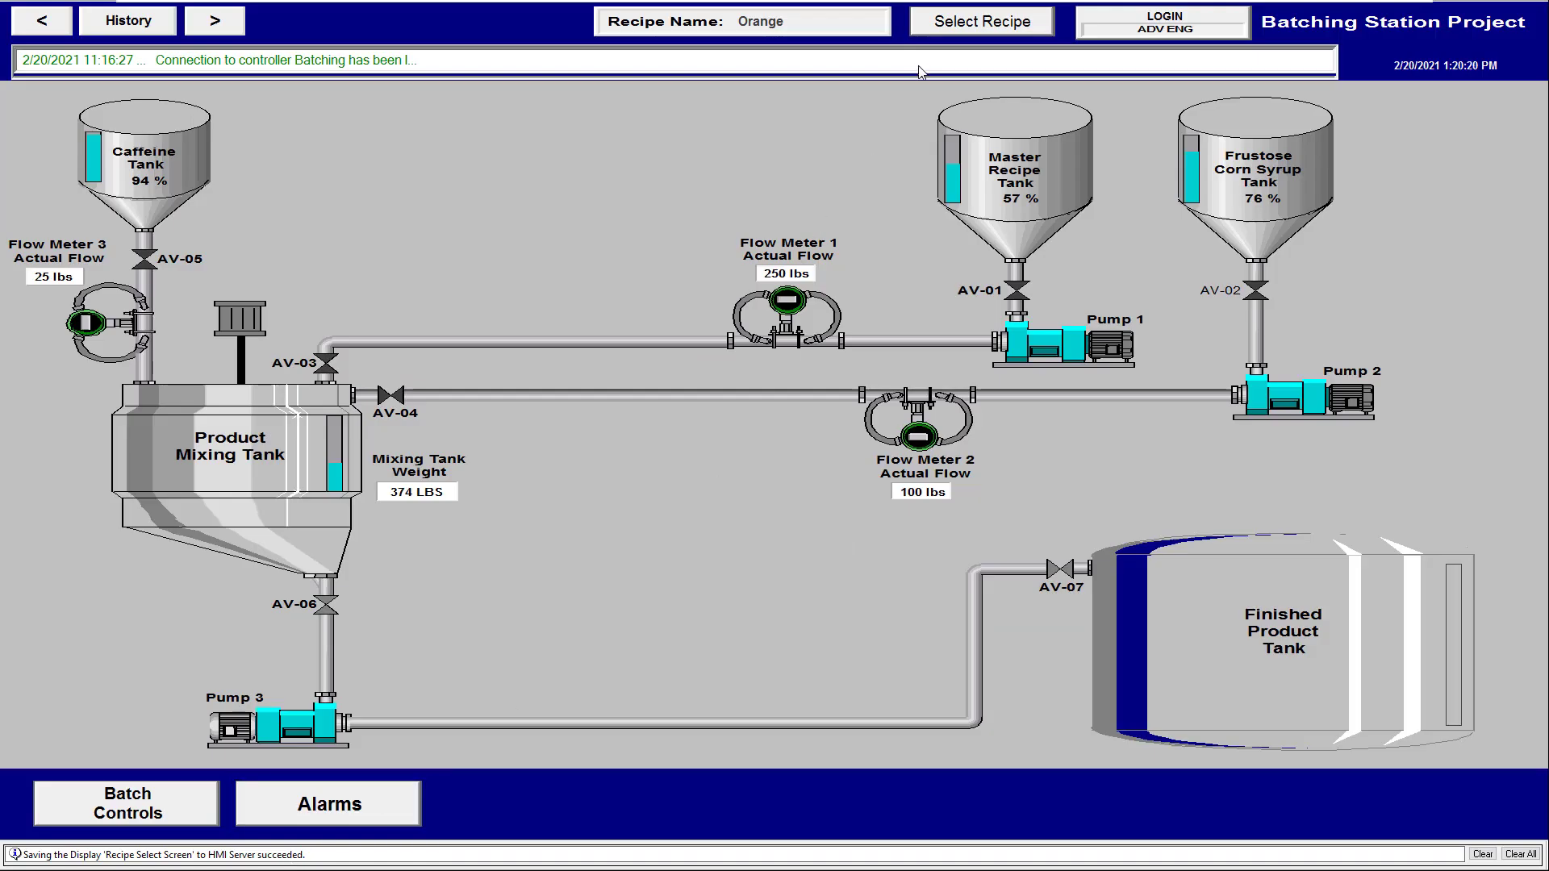
pyautogui.click(982, 21)
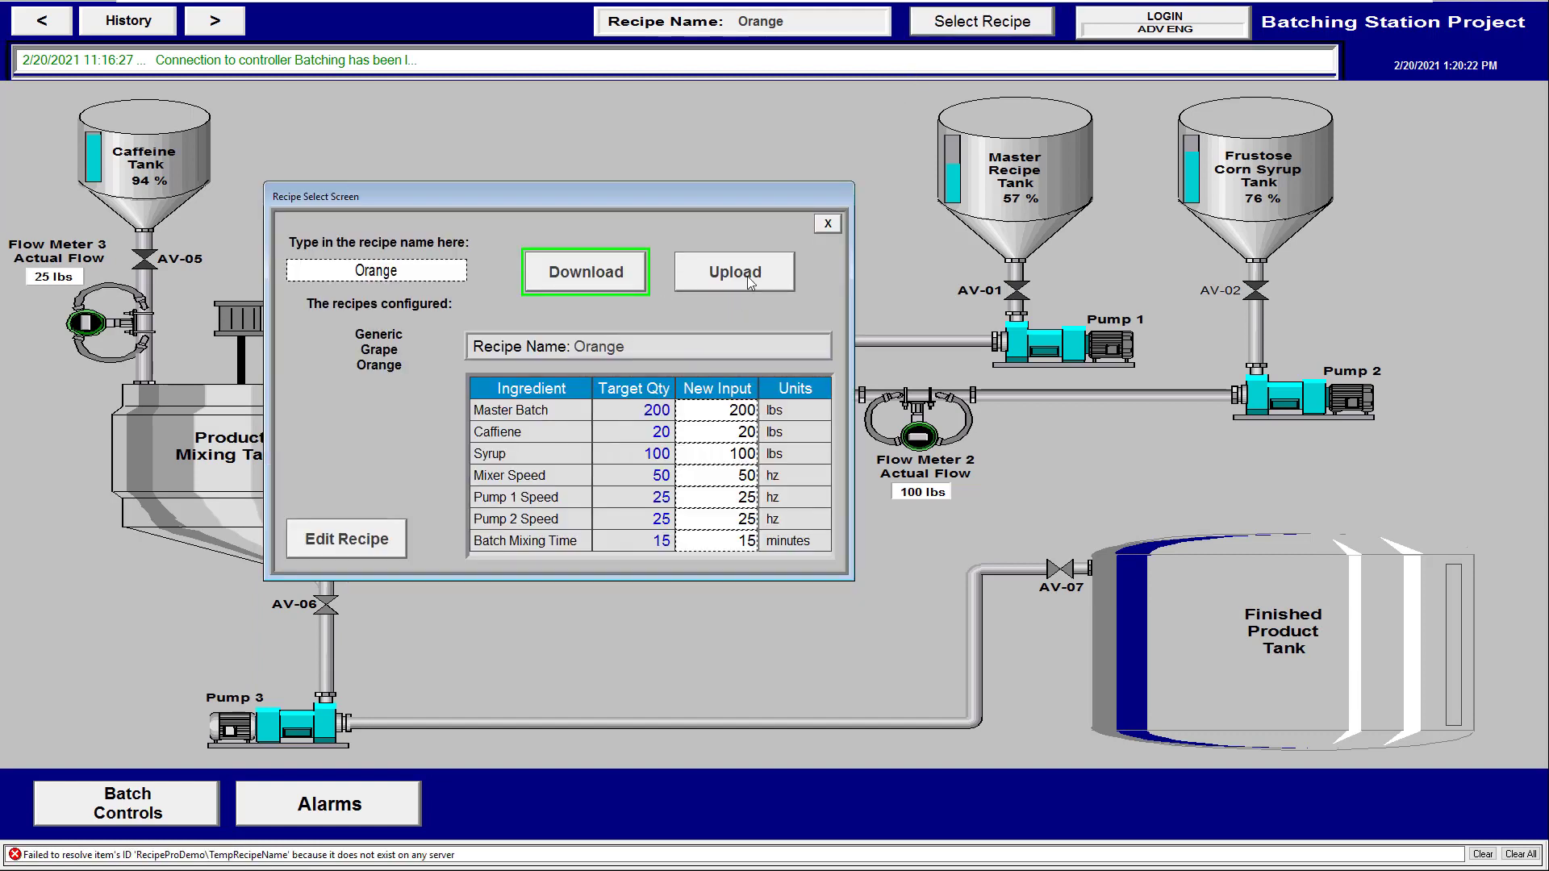
pyautogui.click(829, 227)
pyautogui.click(966, 30)
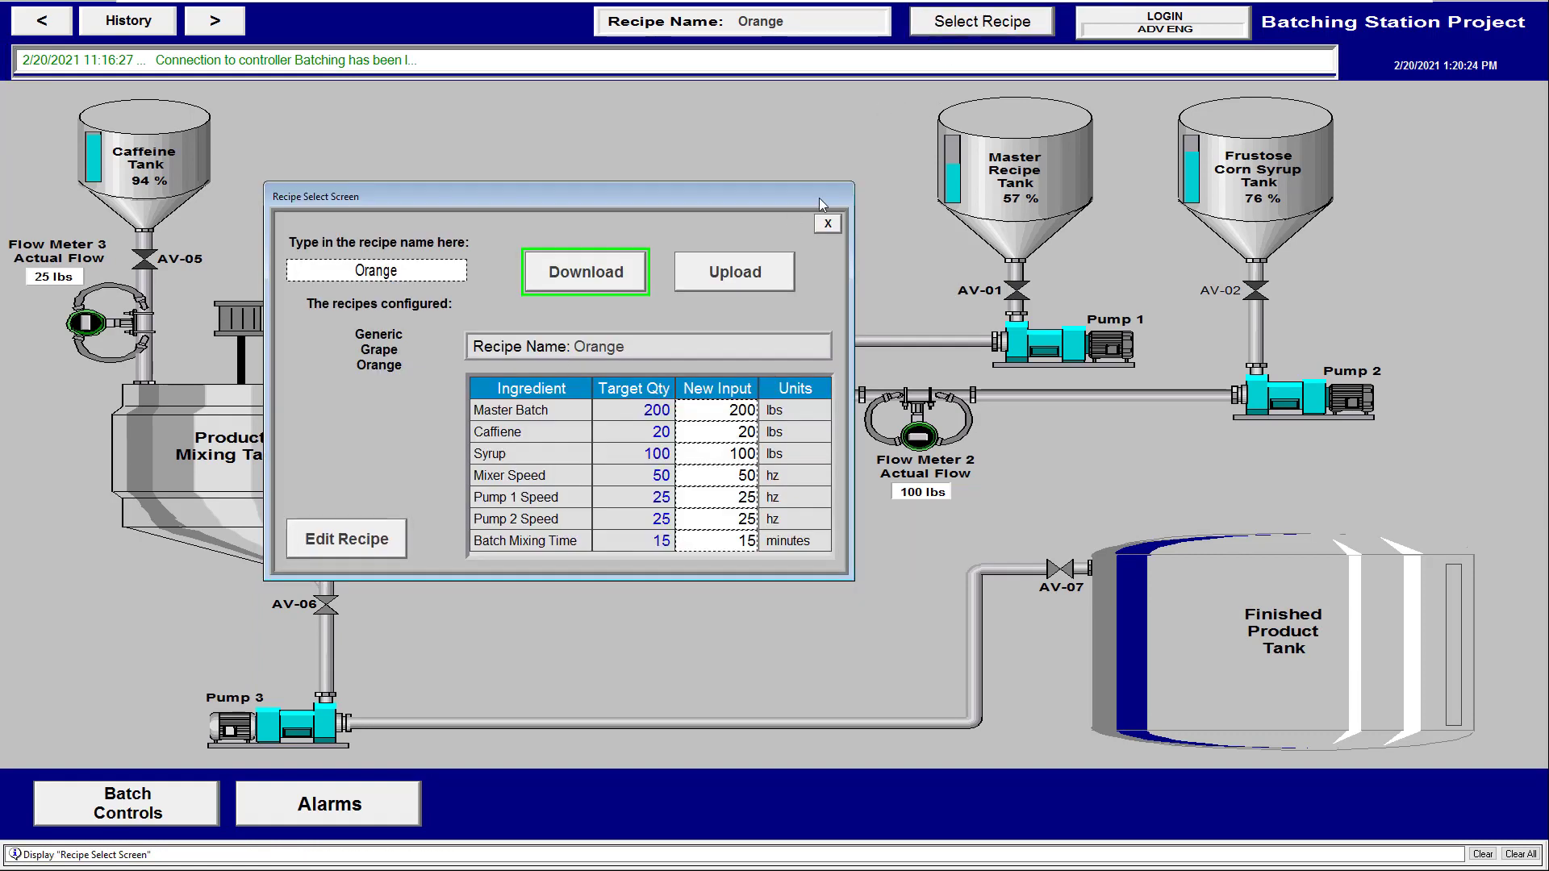
pyautogui.click(831, 226)
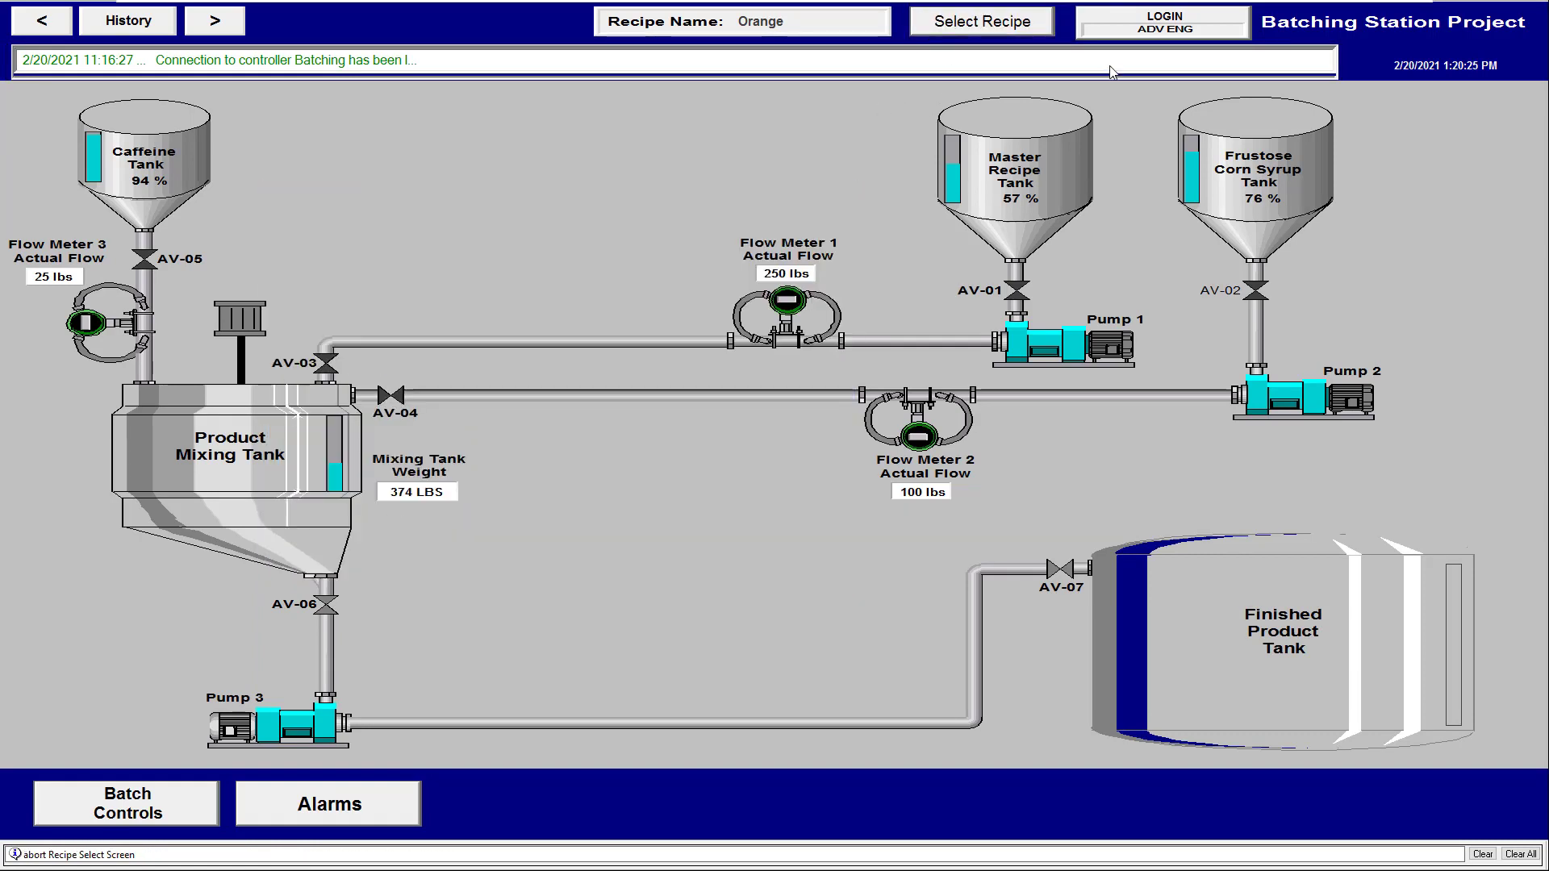
# Log in with the admin user name and the administrator password
pyautogui.click(1148, 22)
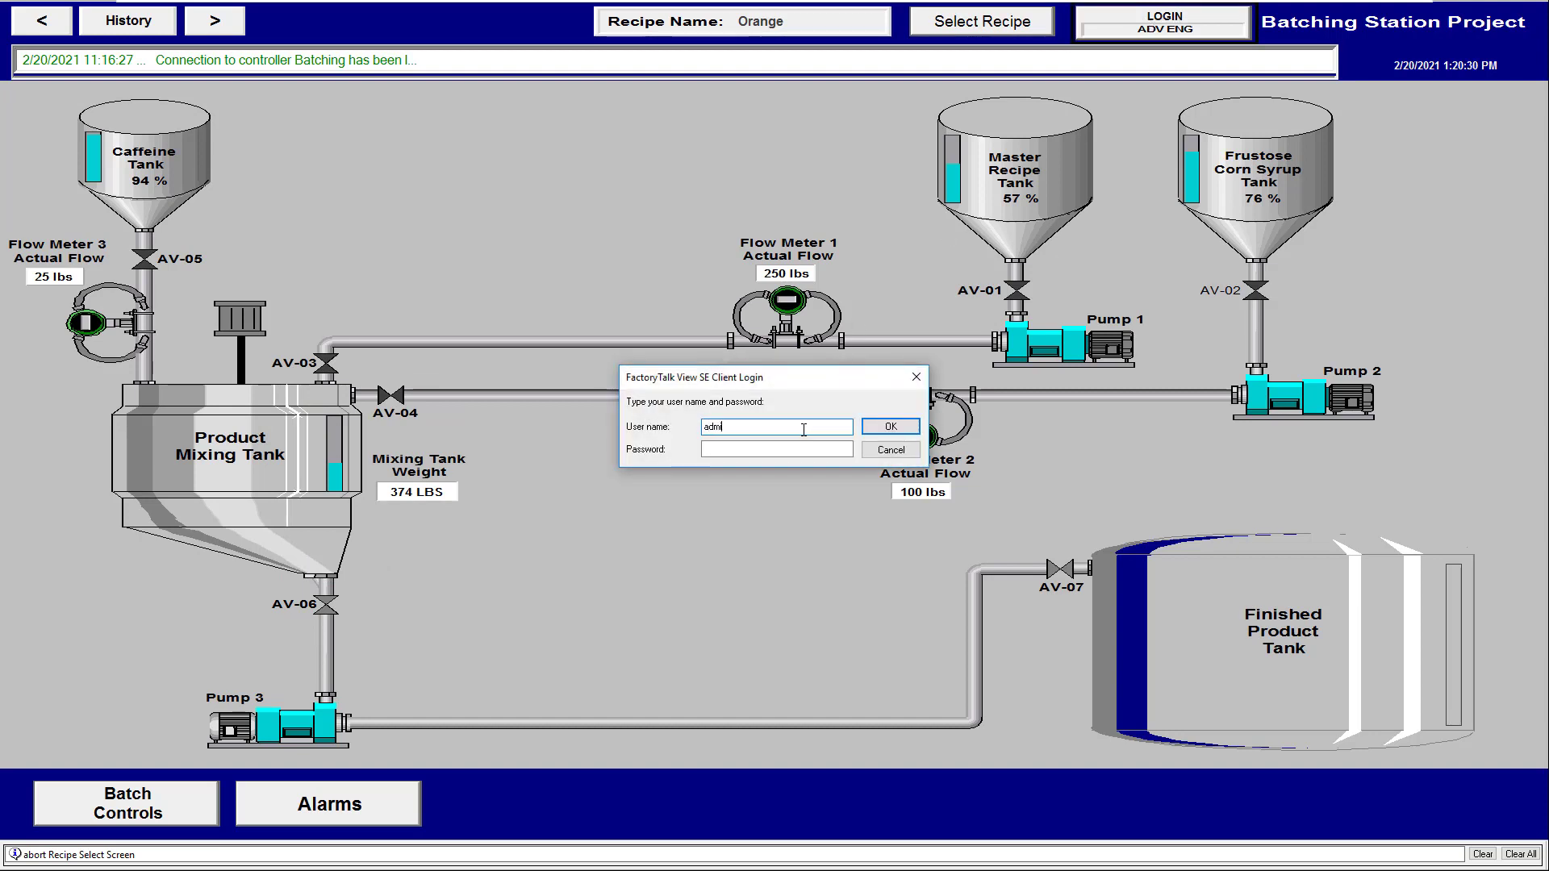
pyautogui.click(836, 449)
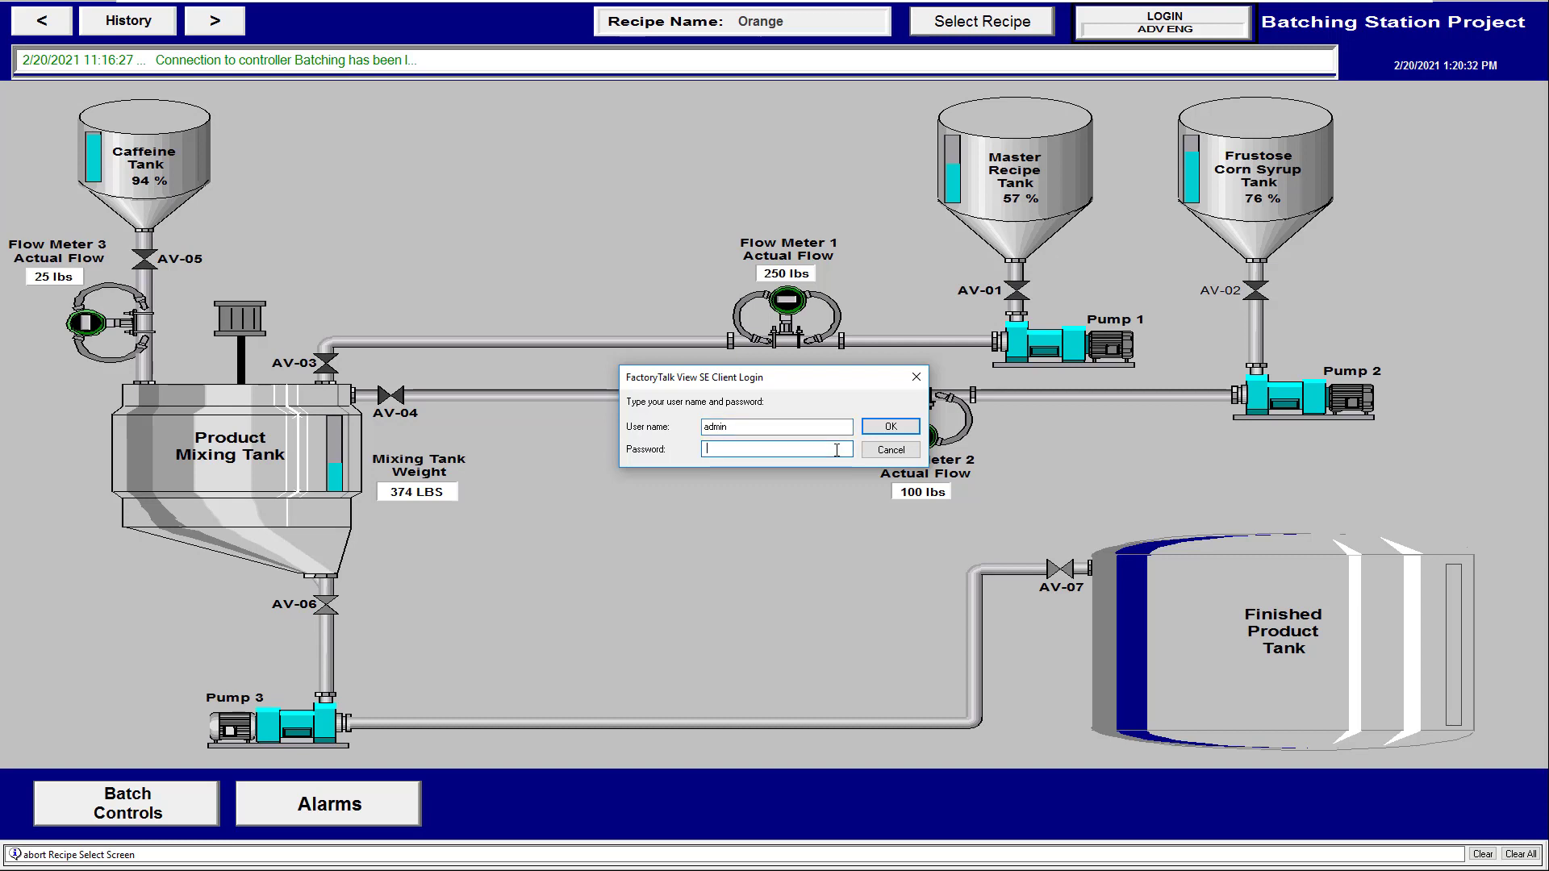
pyautogui.write('1234')
pyautogui.click(869, 451)
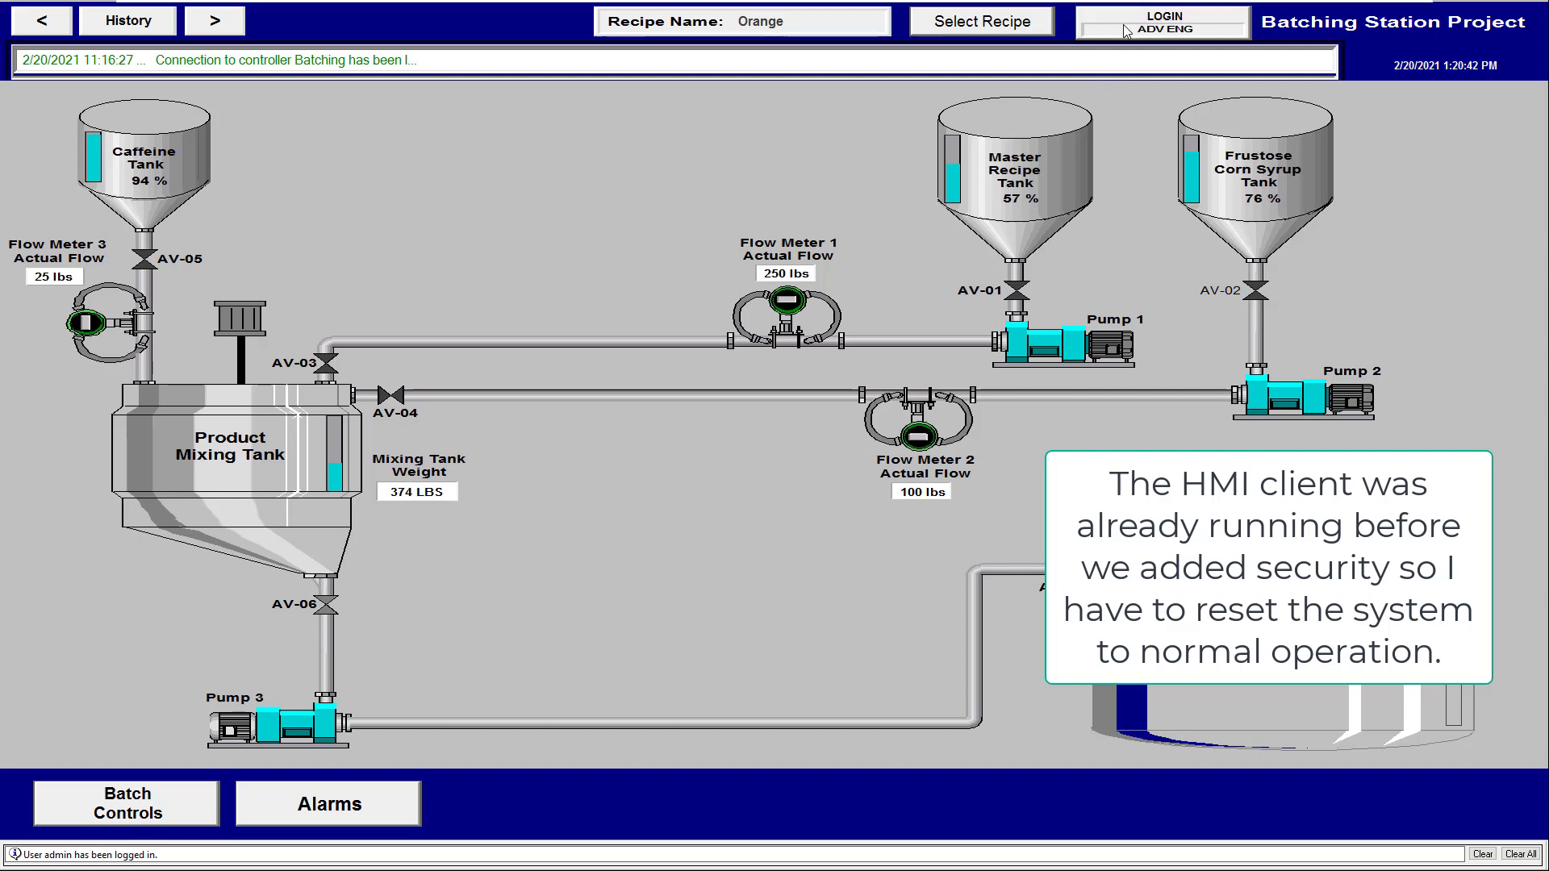
# Log out the administrator, then reopen Select Recipe as operator and drag the window aside
pyautogui.click(1010, 32)
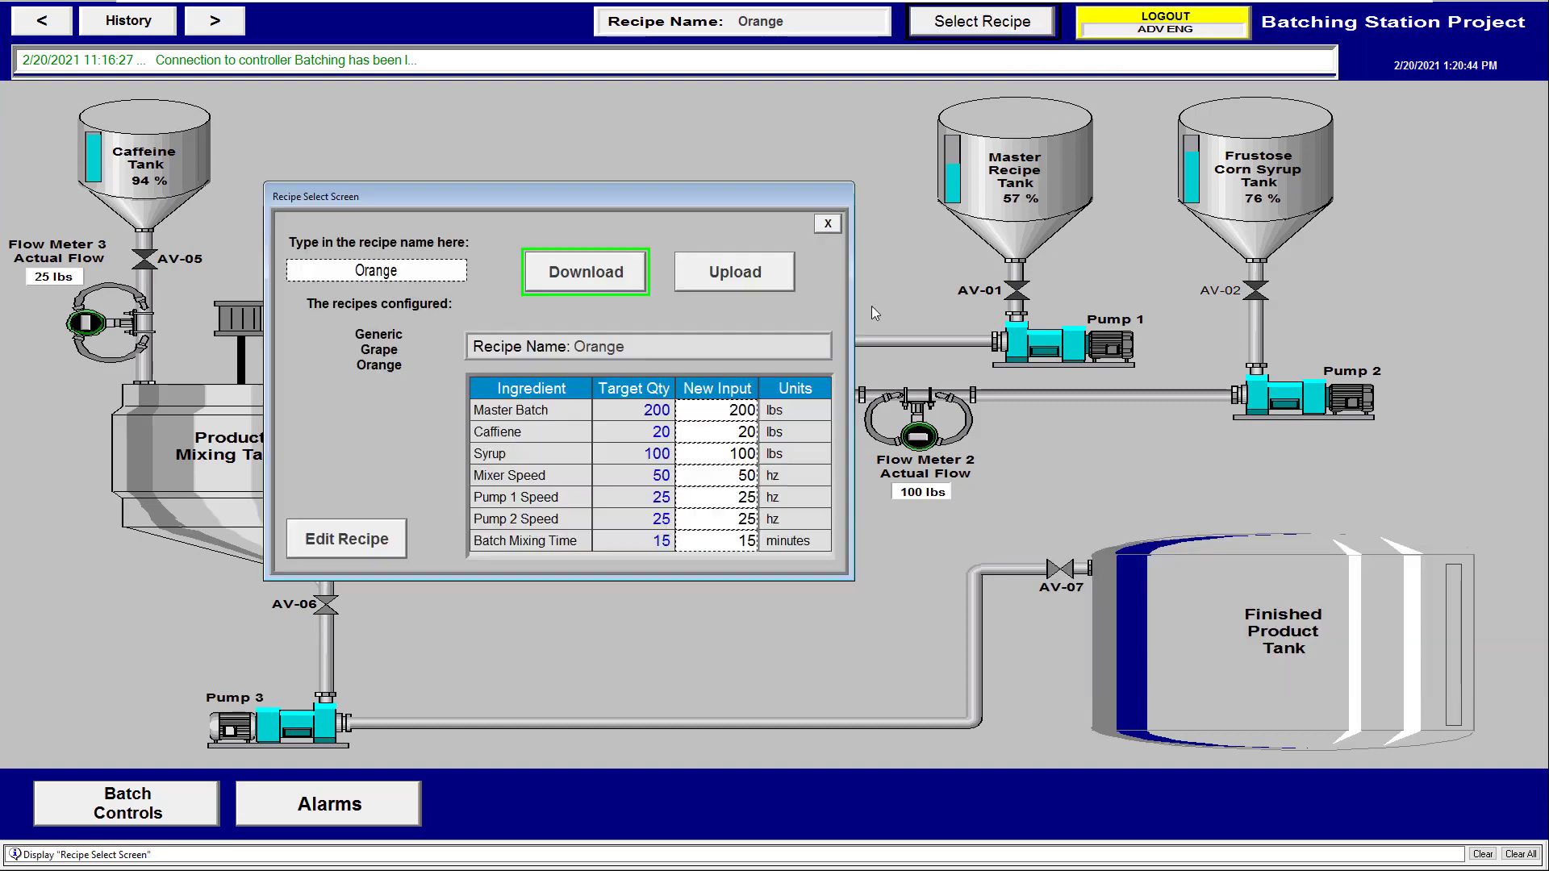
pyautogui.click(828, 225)
pyautogui.click(1166, 23)
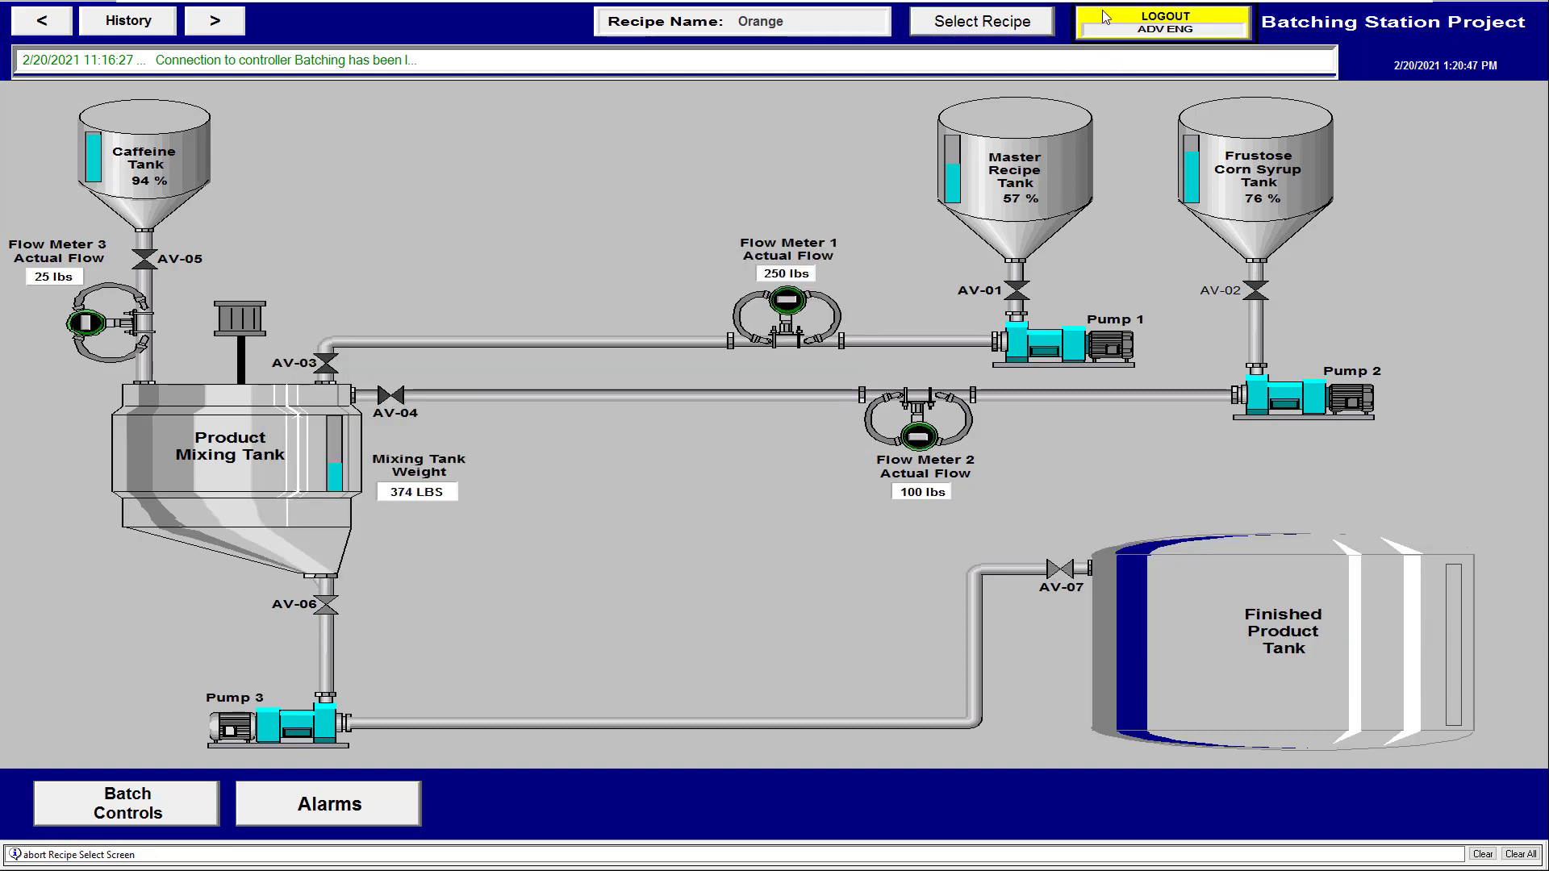
pyautogui.click(966, 25)
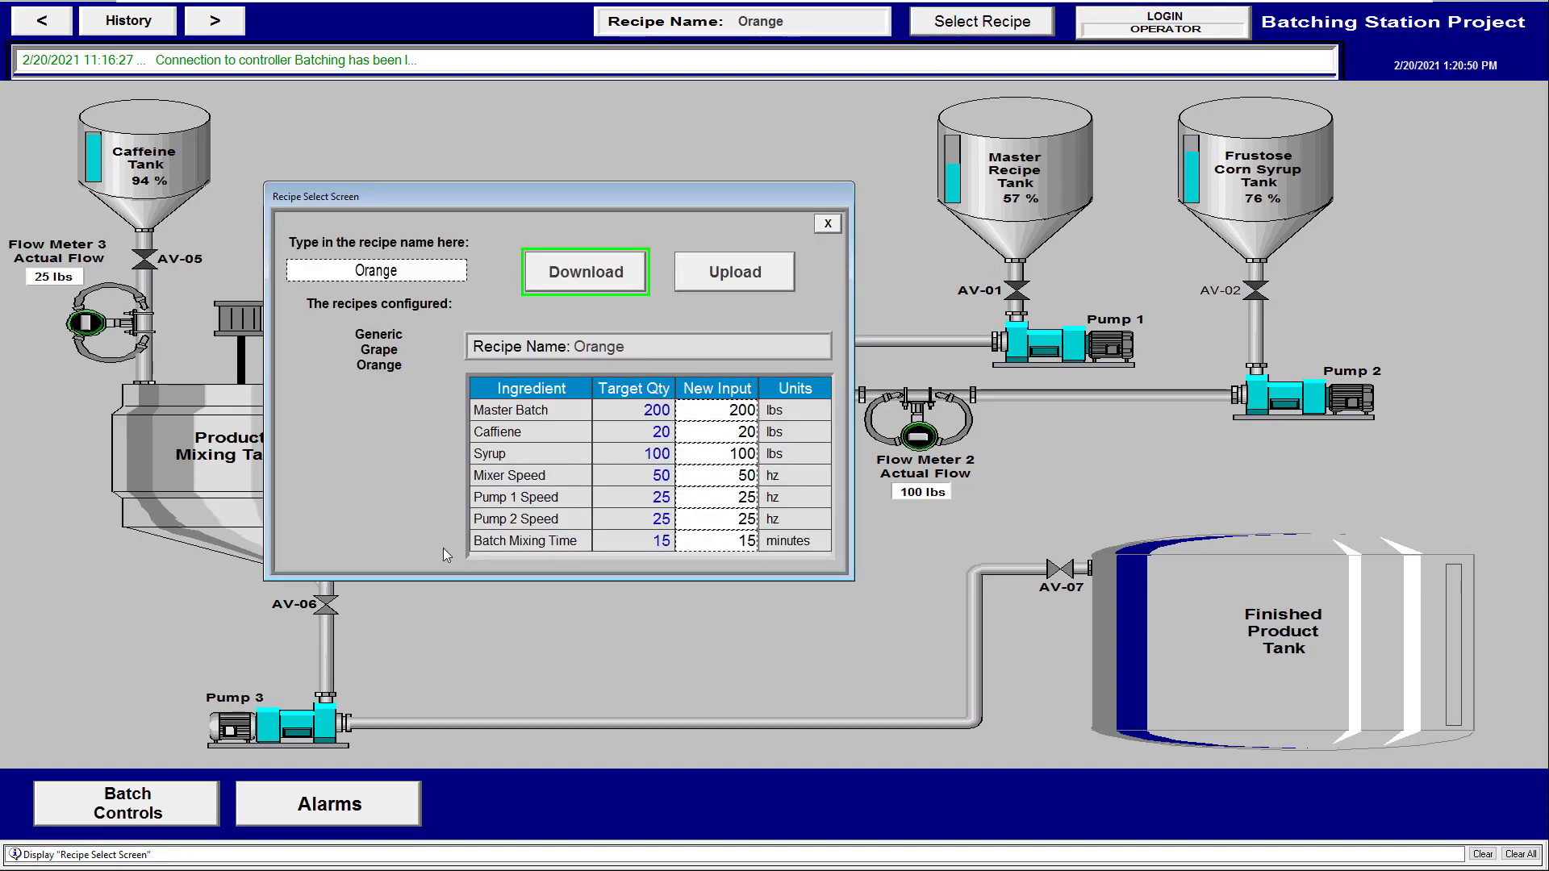
pyautogui.moveTo(761, 191); pyautogui.dragTo(892, 166)
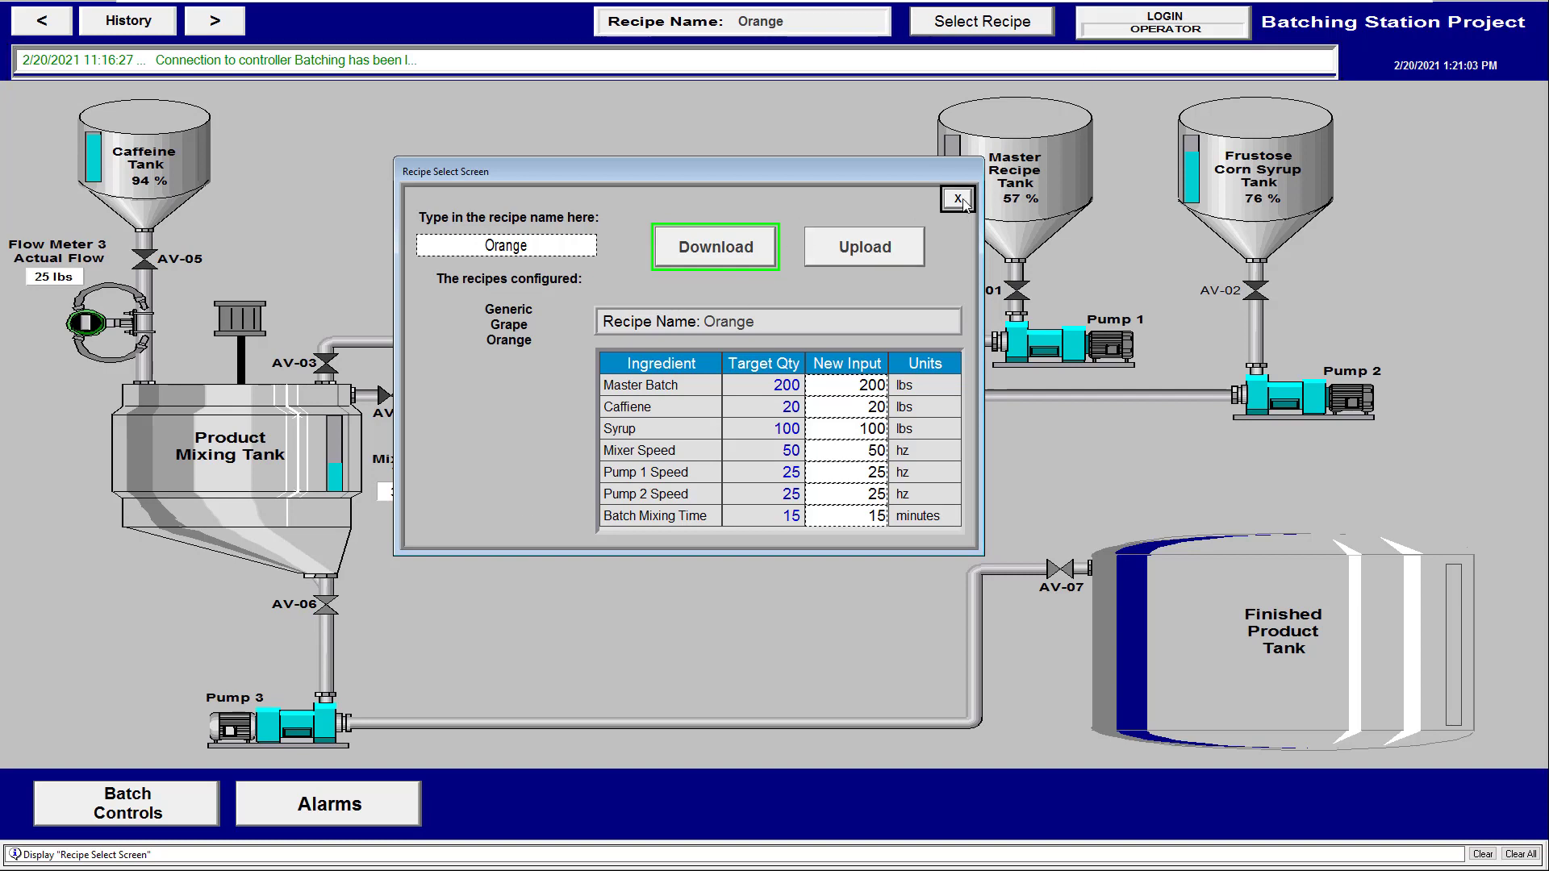
# Log back in as admin, correcting the user name, and launch the RecipePro+ editor via Edit Recipe
pyautogui.click(1165, 23)
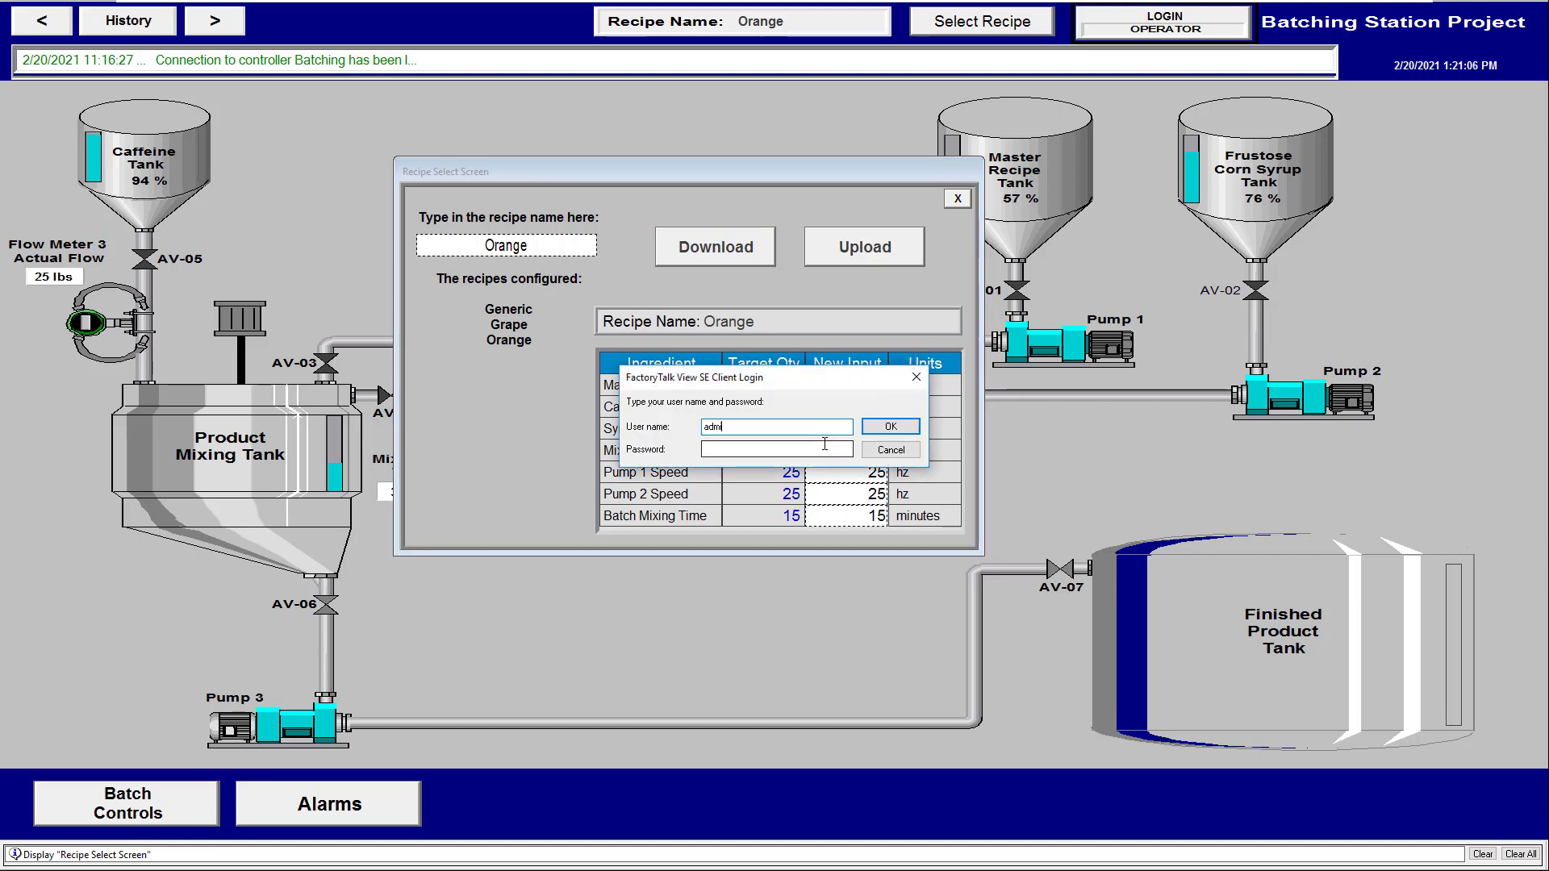
pyautogui.press('BackSpace')
pyautogui.click(804, 452)
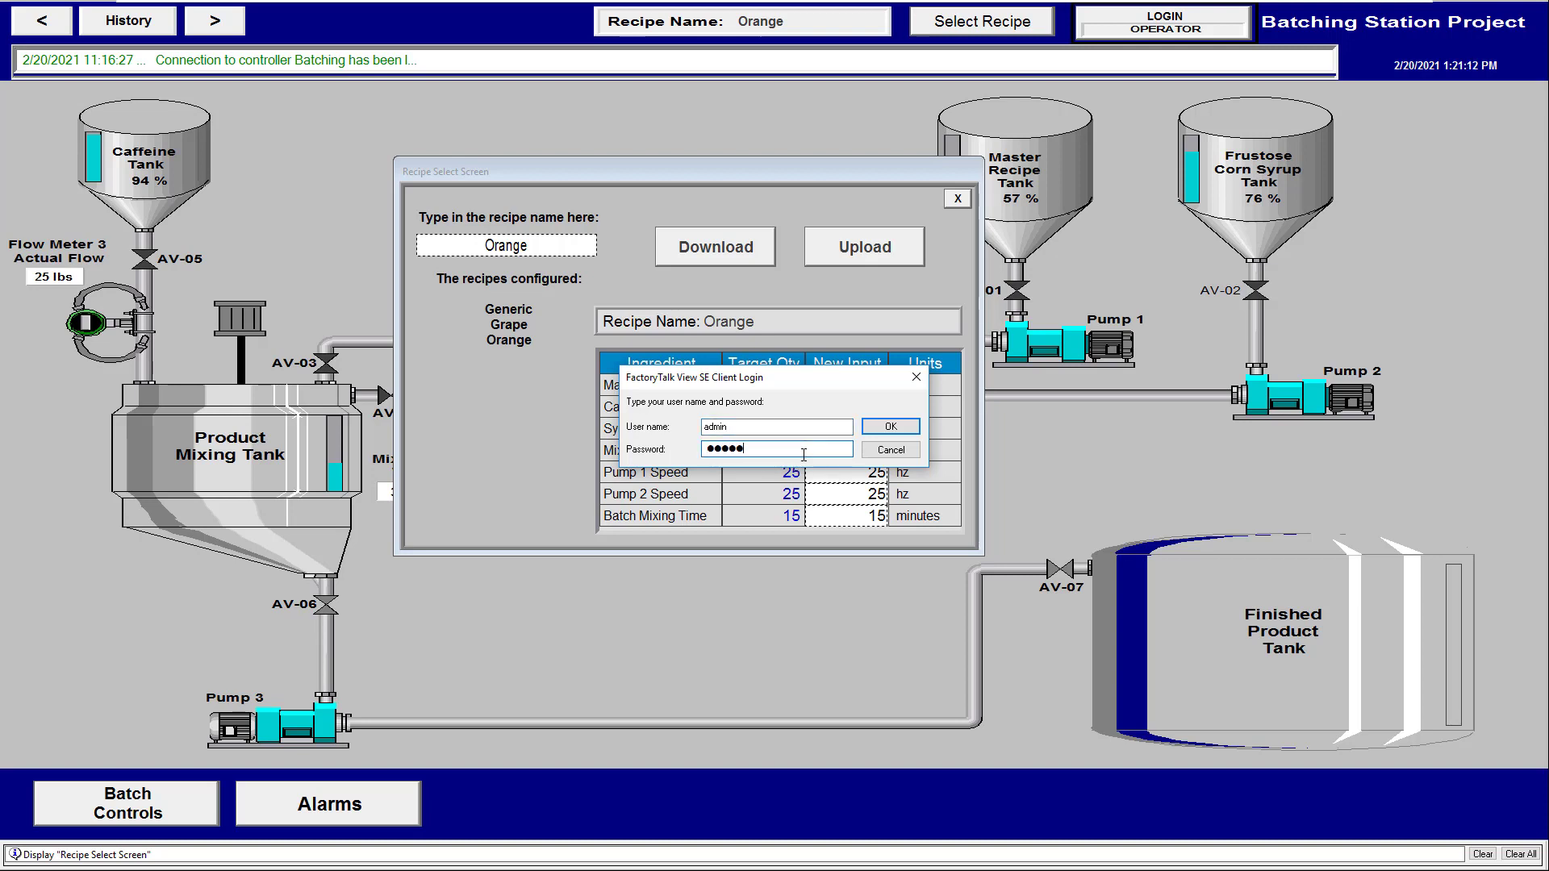
pyautogui.press('Return')
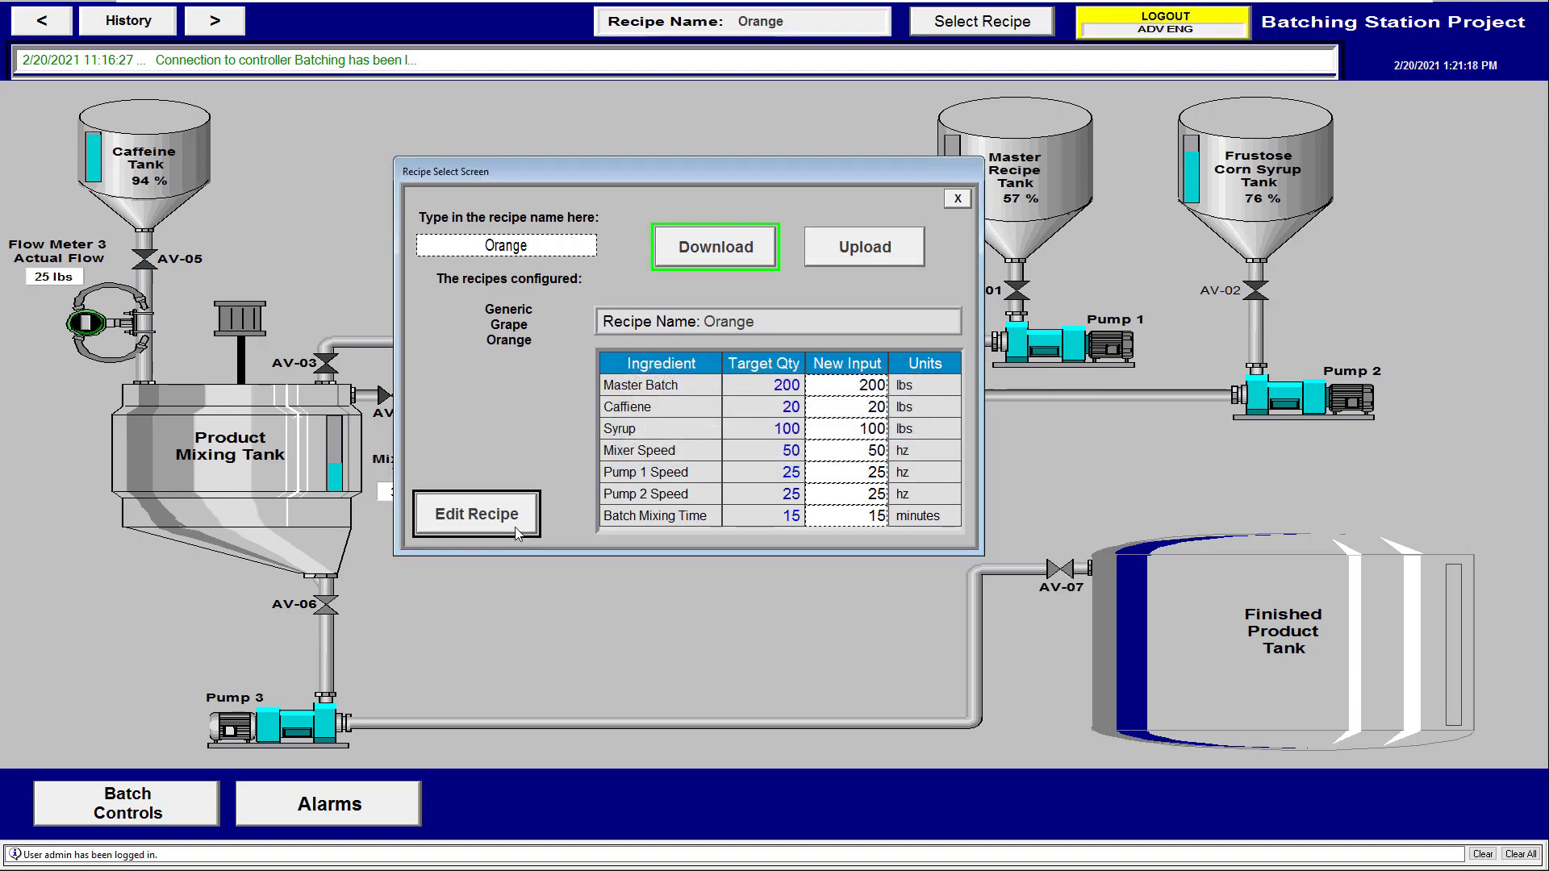
pyautogui.click(515, 526)
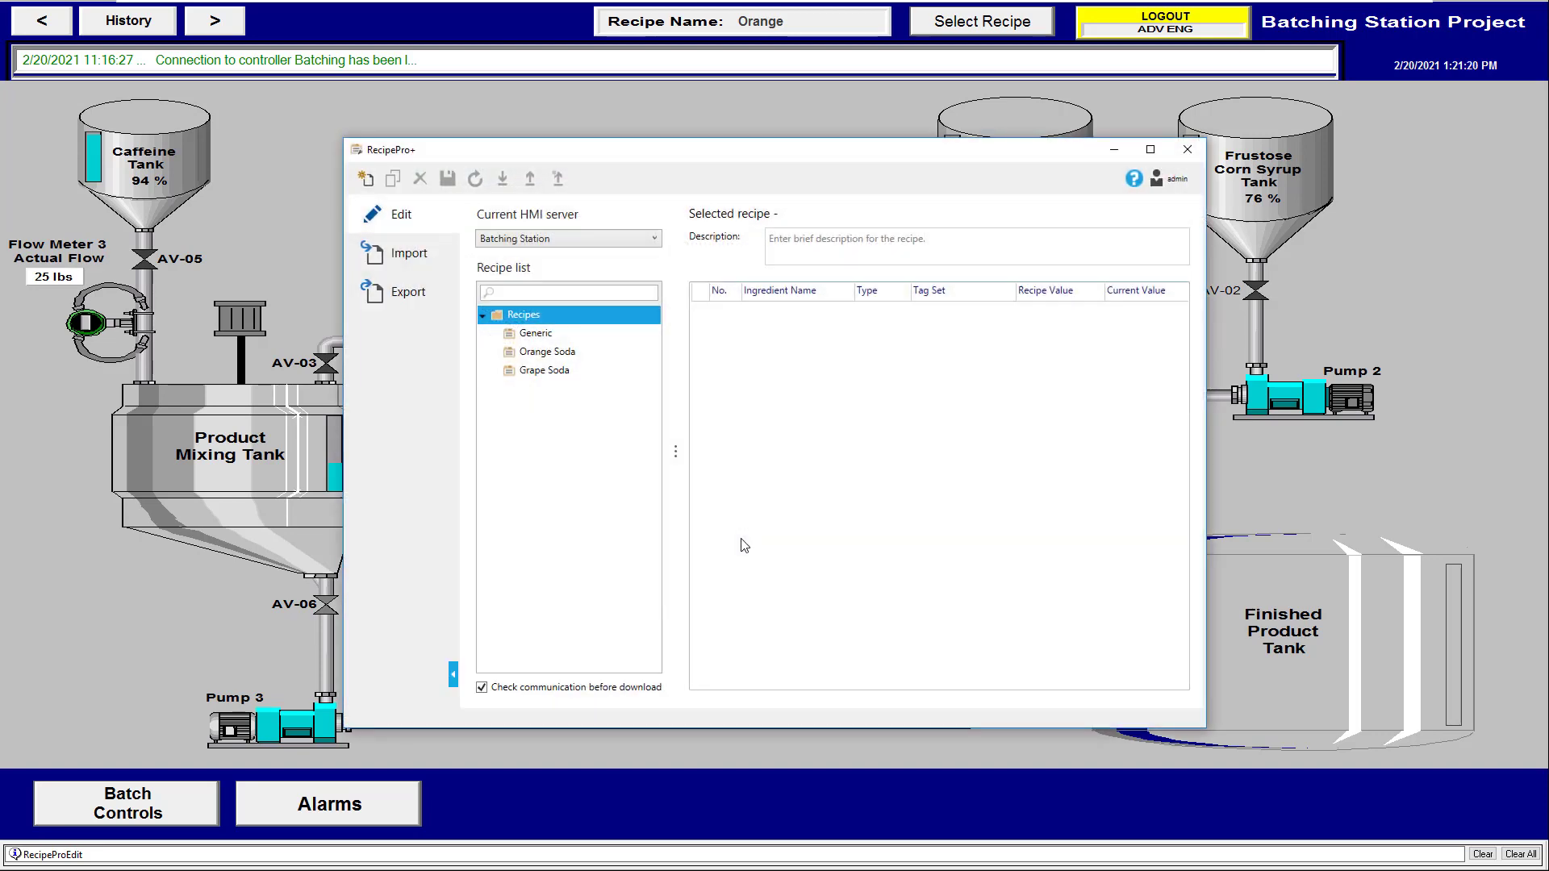
# Browse the Generic, Orange Soda and Grape Soda recipes, widen the Tag Set column, and close RecipePro+
pyautogui.click(551, 337)
pyautogui.click(547, 352)
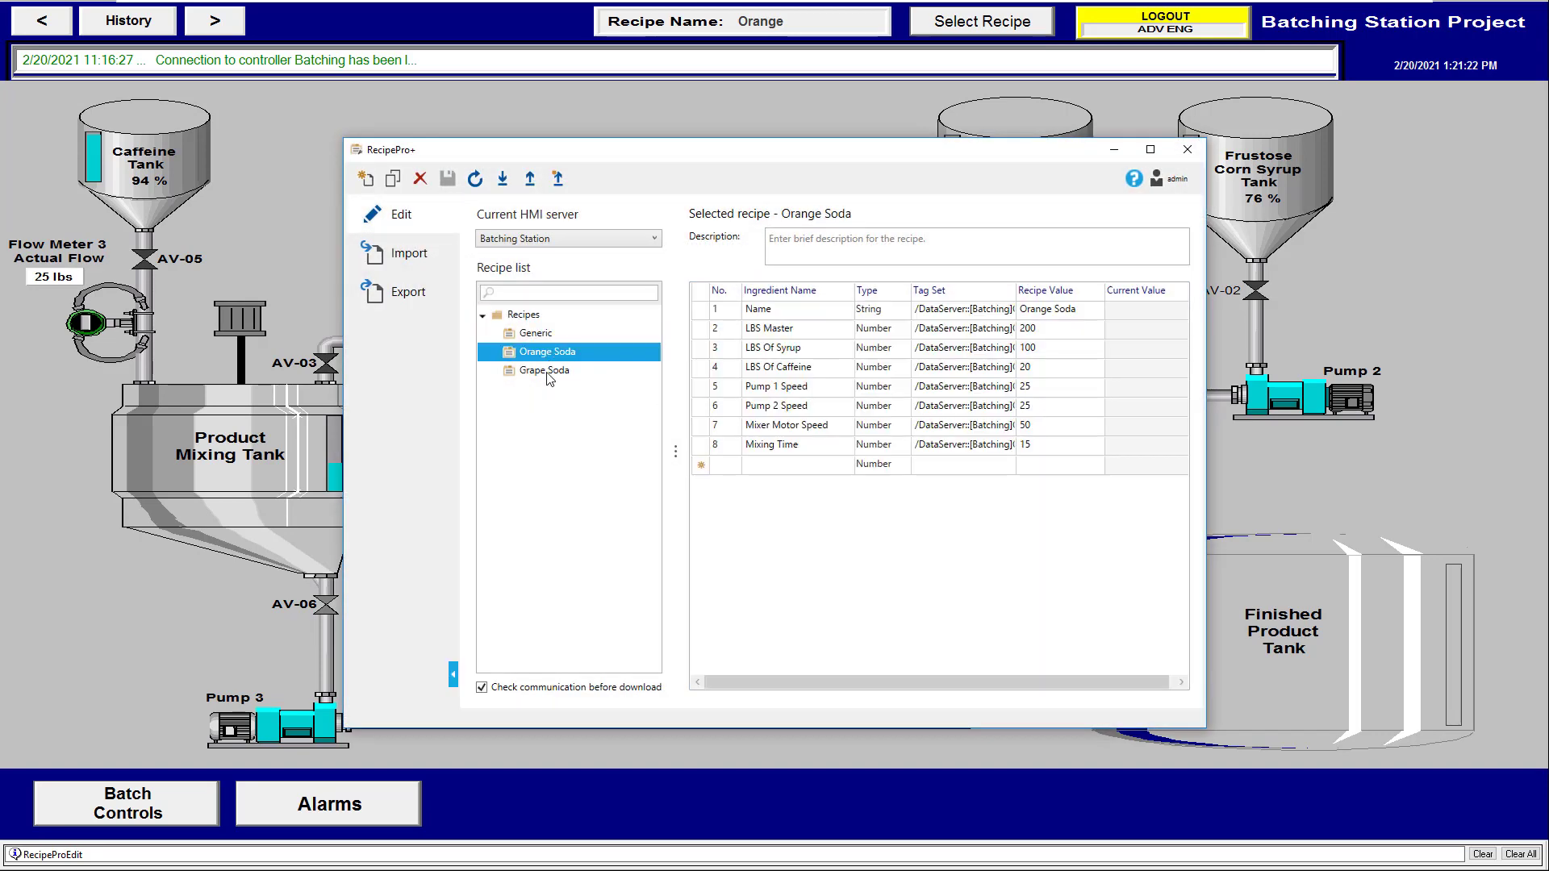
pyautogui.click(546, 372)
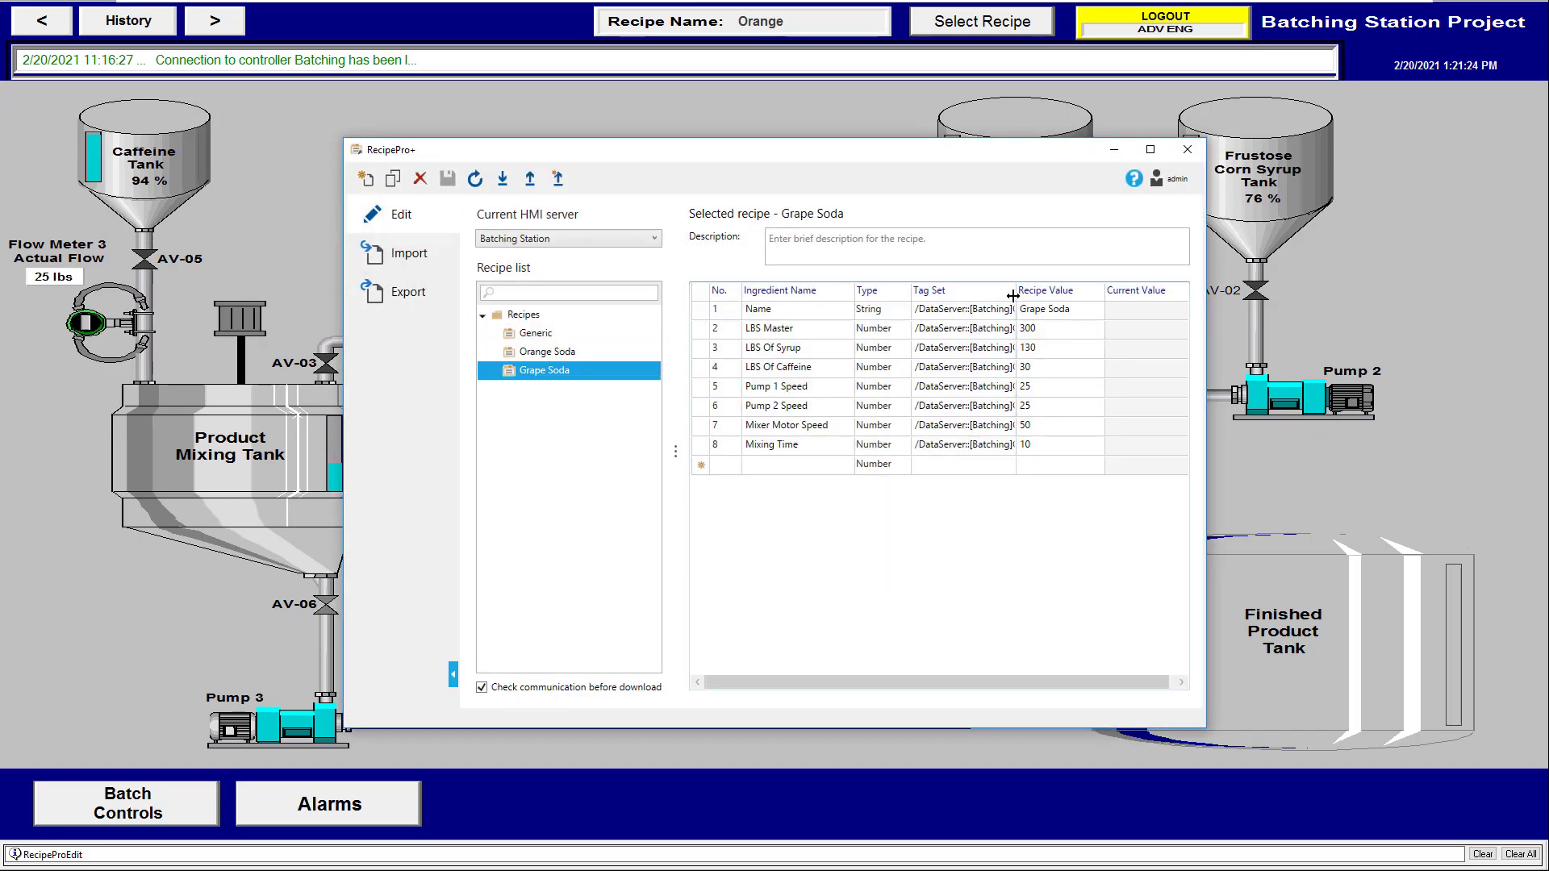
pyautogui.moveTo(1016, 296); pyautogui.dragTo(1107, 316)
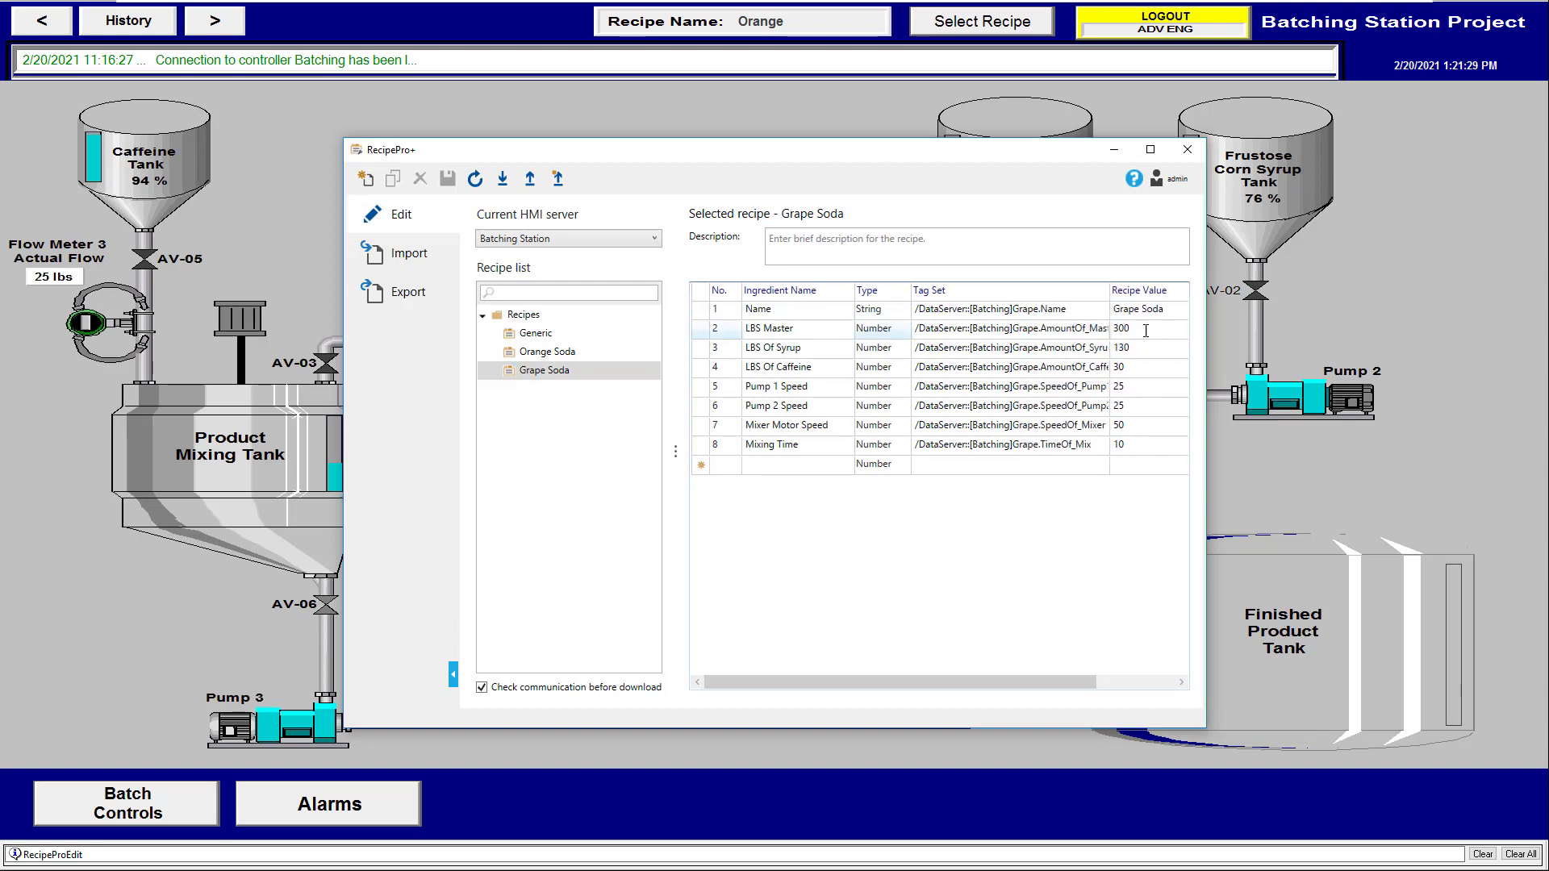
pyautogui.click(545, 355)
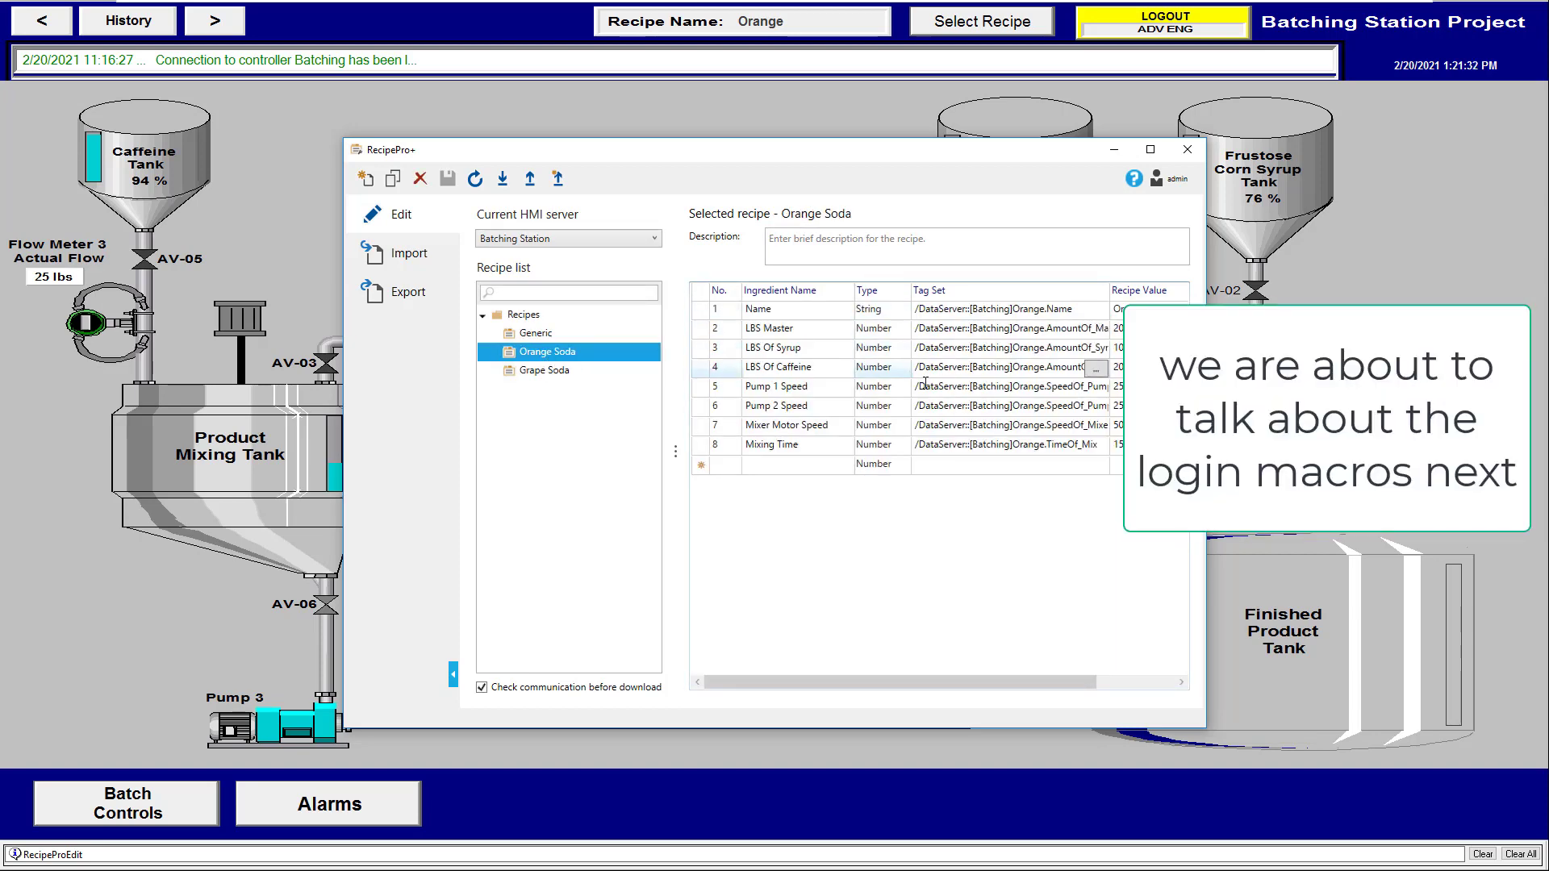
pyautogui.click(588, 333)
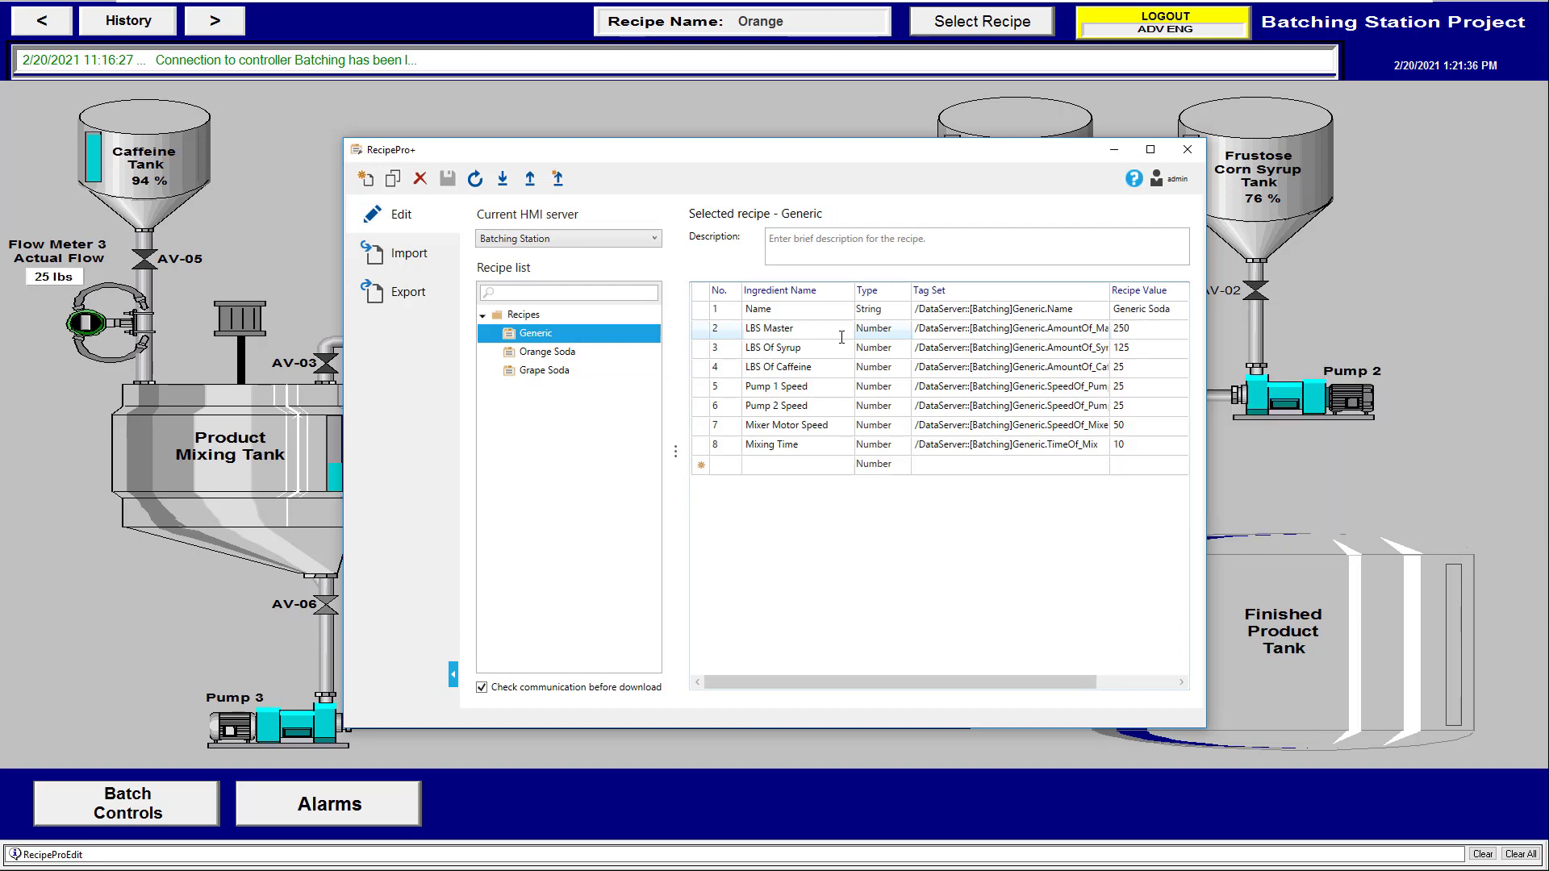
pyautogui.click(1187, 149)
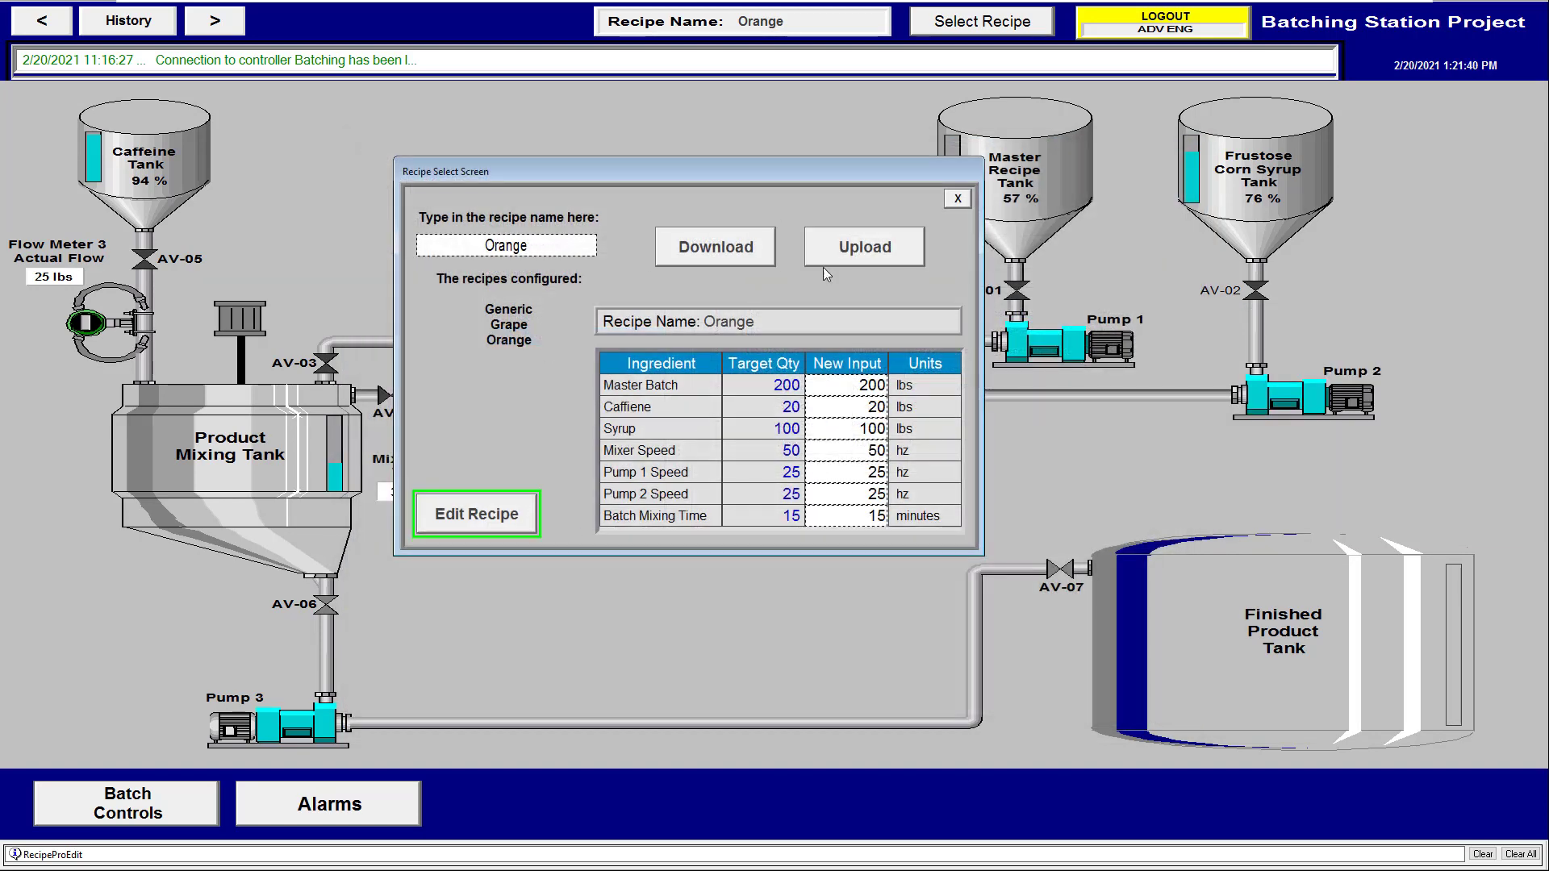
# Log out back to operator, close the Recipe Select Screen, and open the Windows Start menu
pyautogui.click(1085, 33)
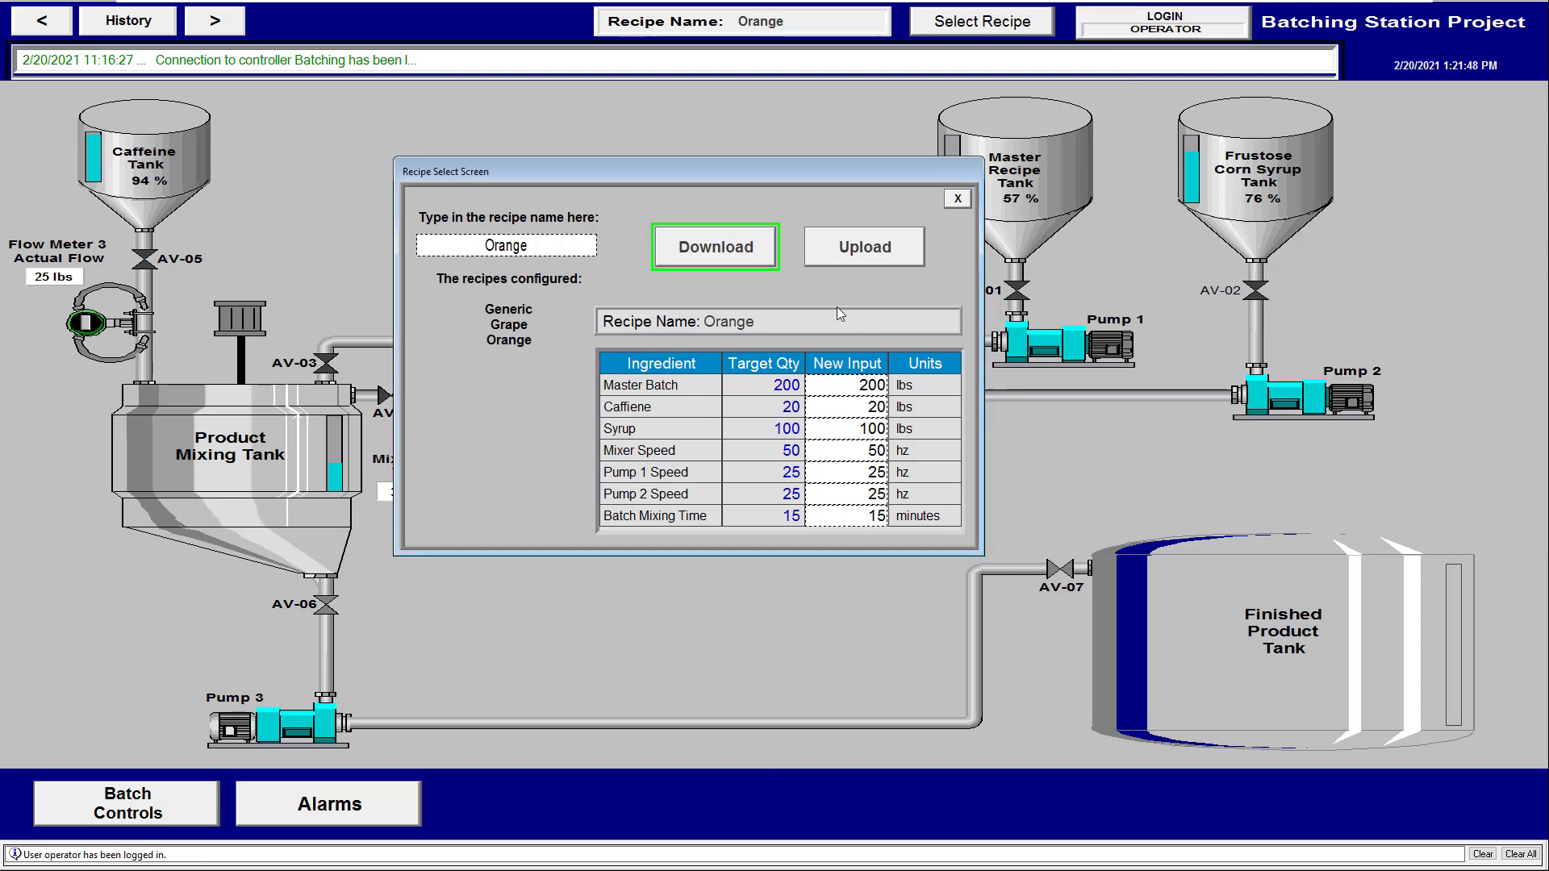
pyautogui.click(960, 199)
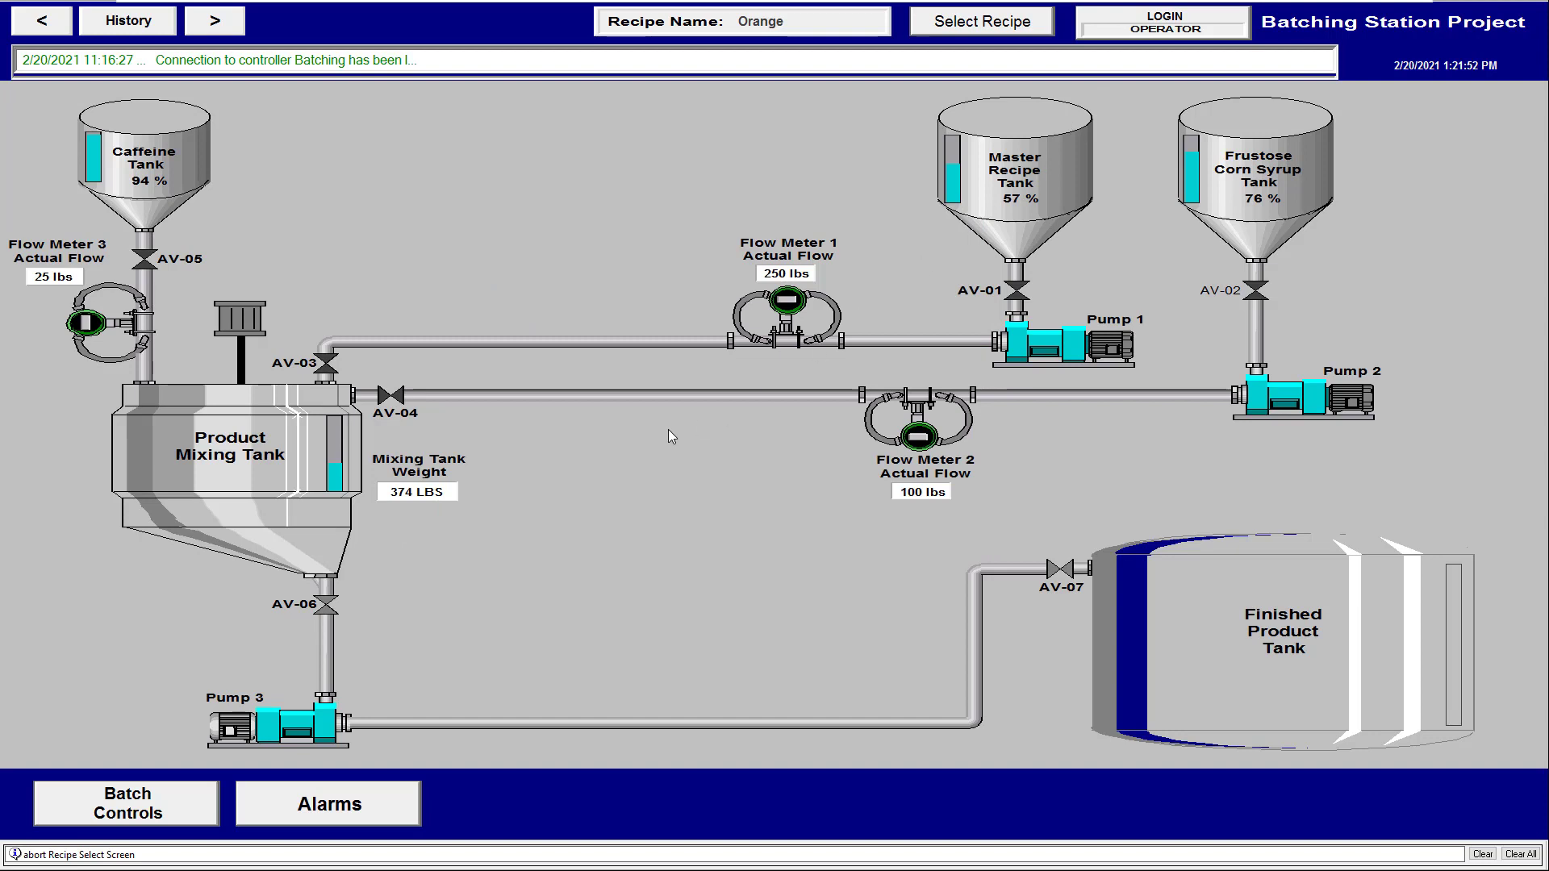
pyautogui.press('super')
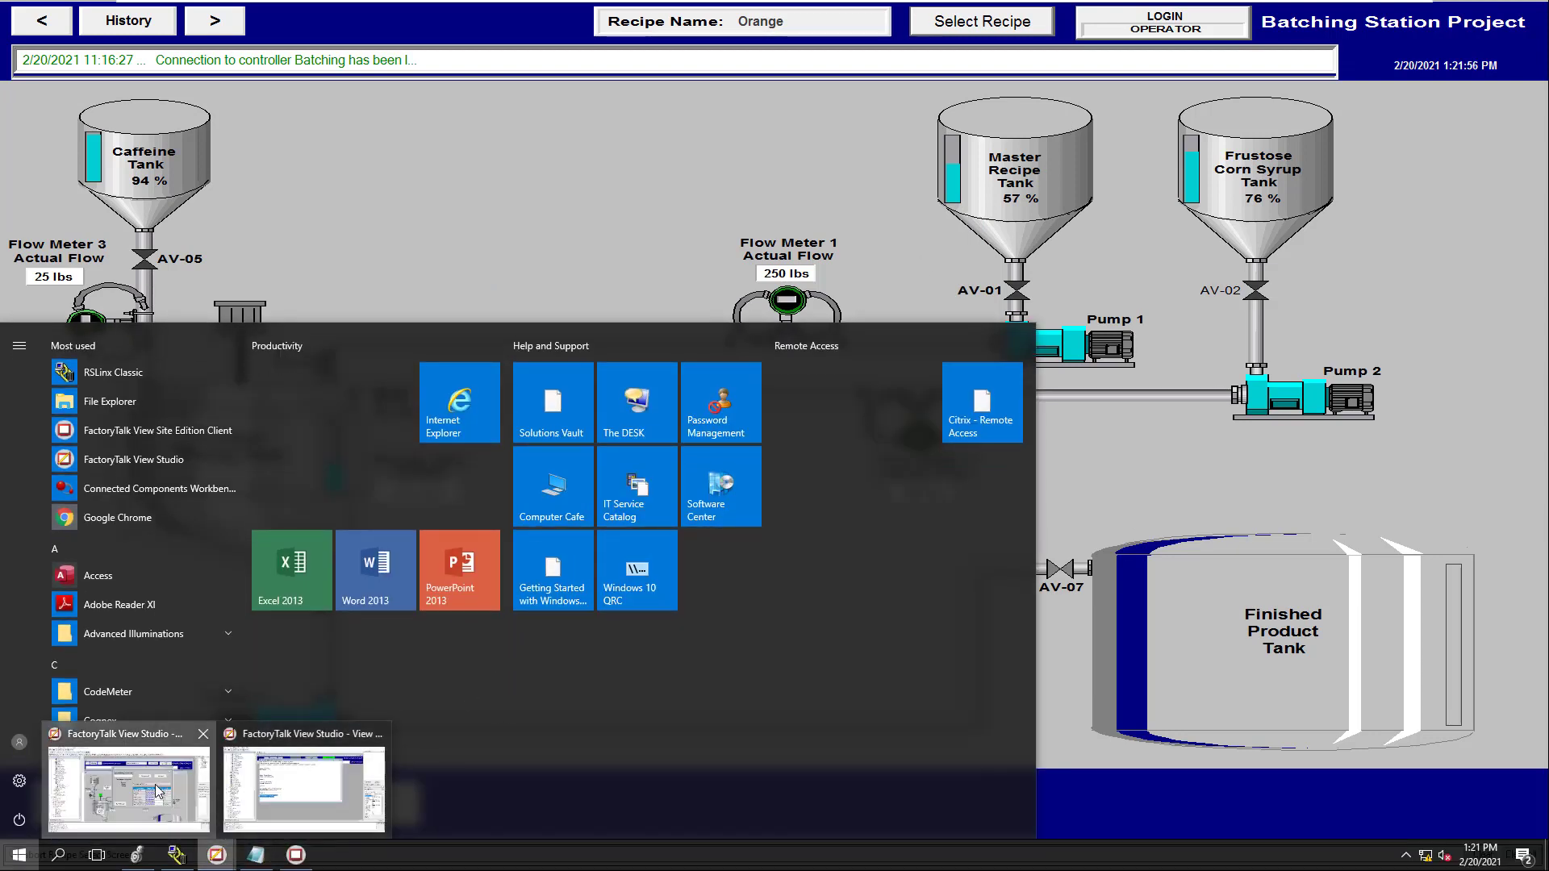
# In Studio, review the LoginOperator macro's two lines, close it, and open the Client Start macro
pyautogui.click(130, 786)
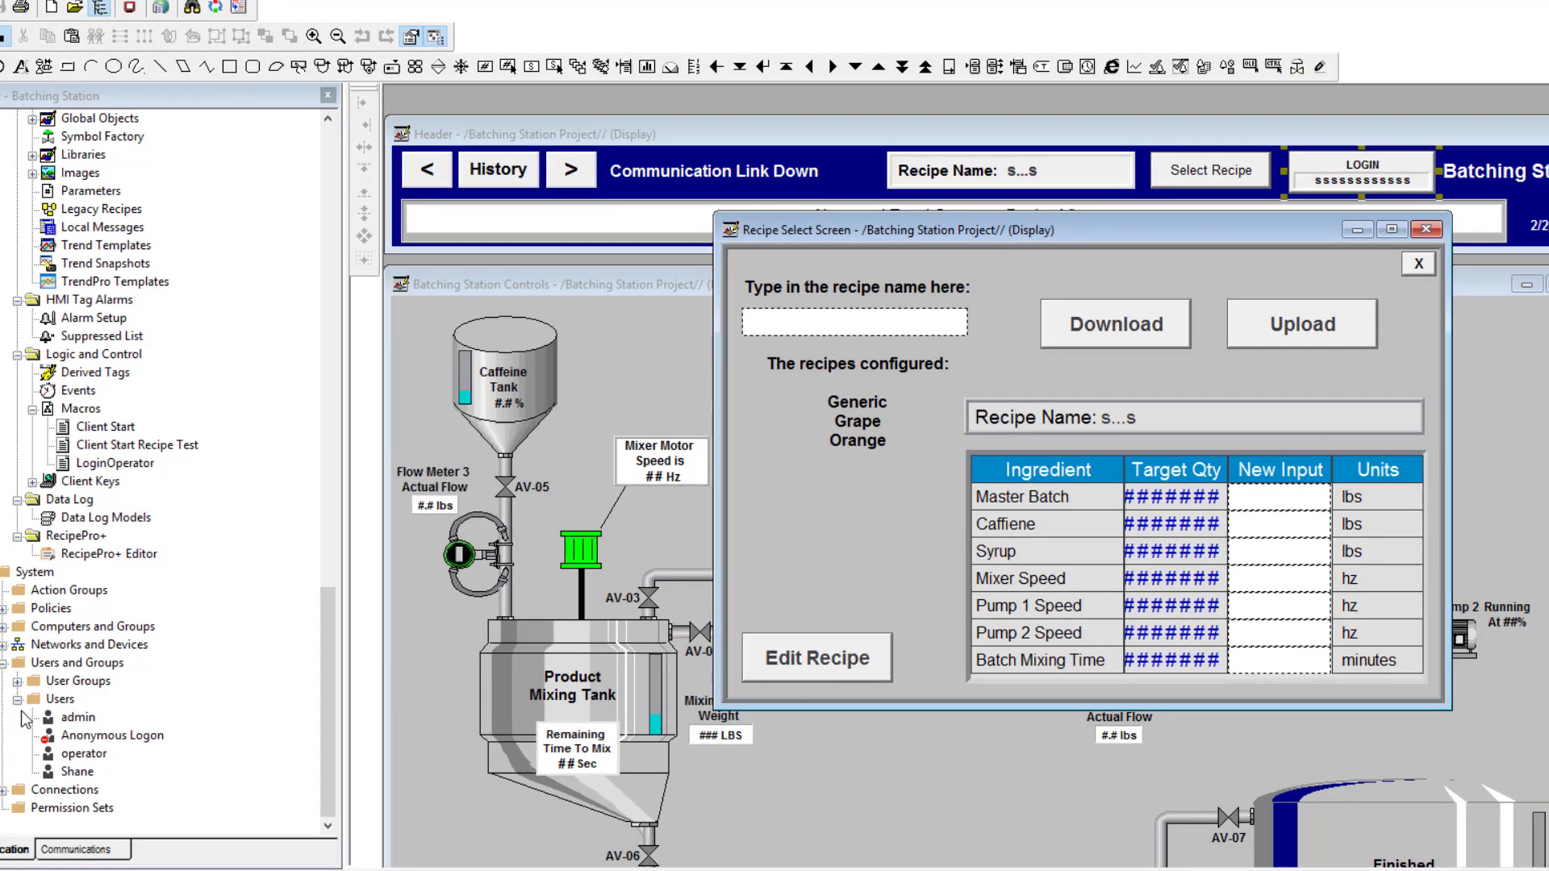
pyautogui.click(22, 696)
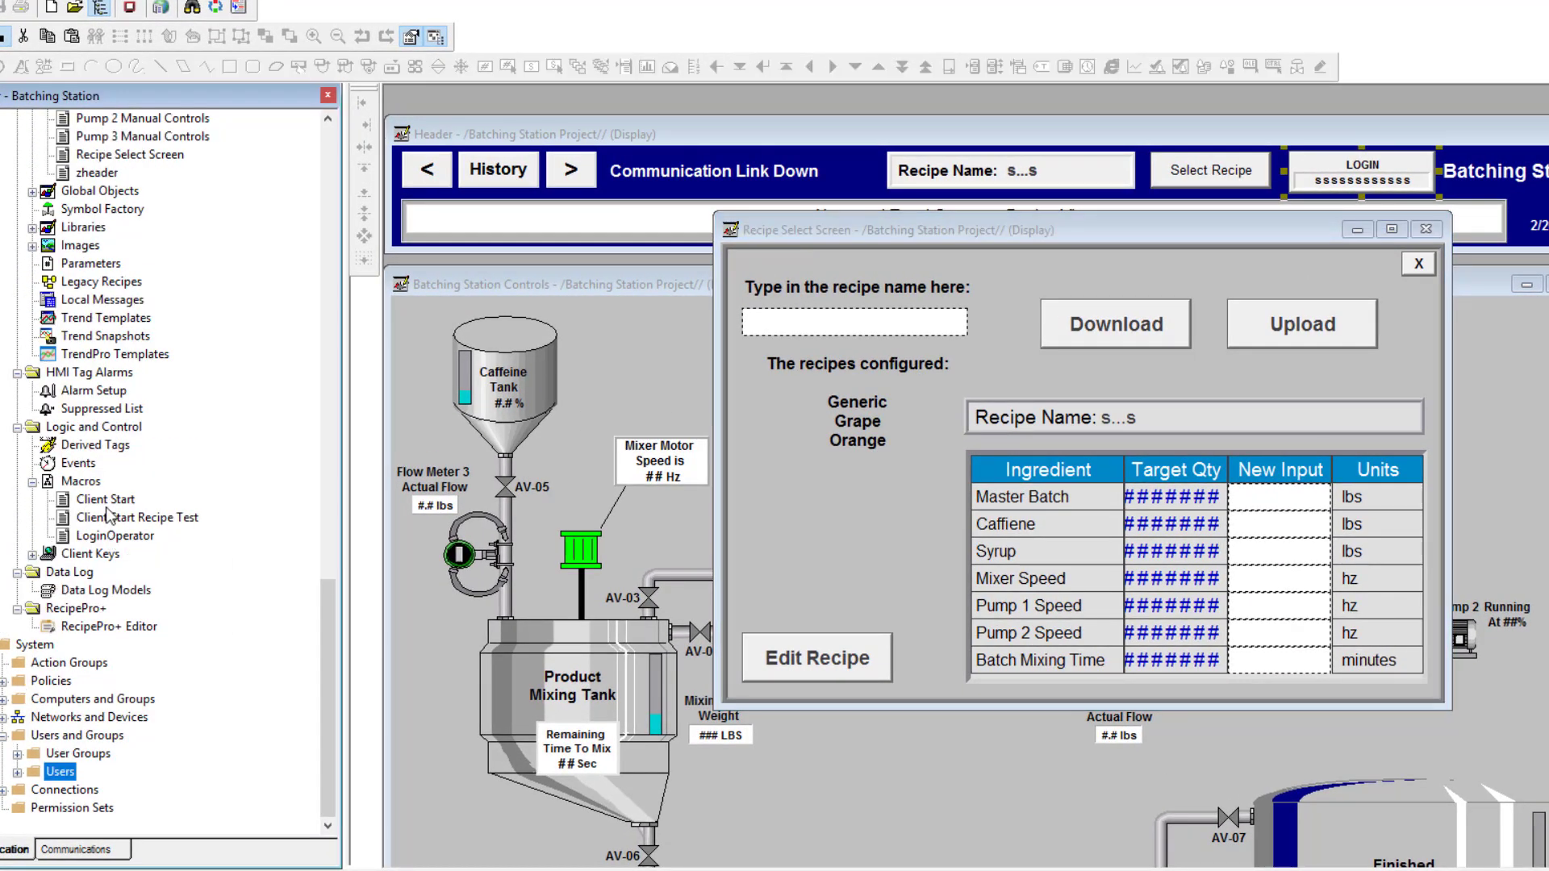
pyautogui.click(114, 539)
pyautogui.doubleClick(115, 543)
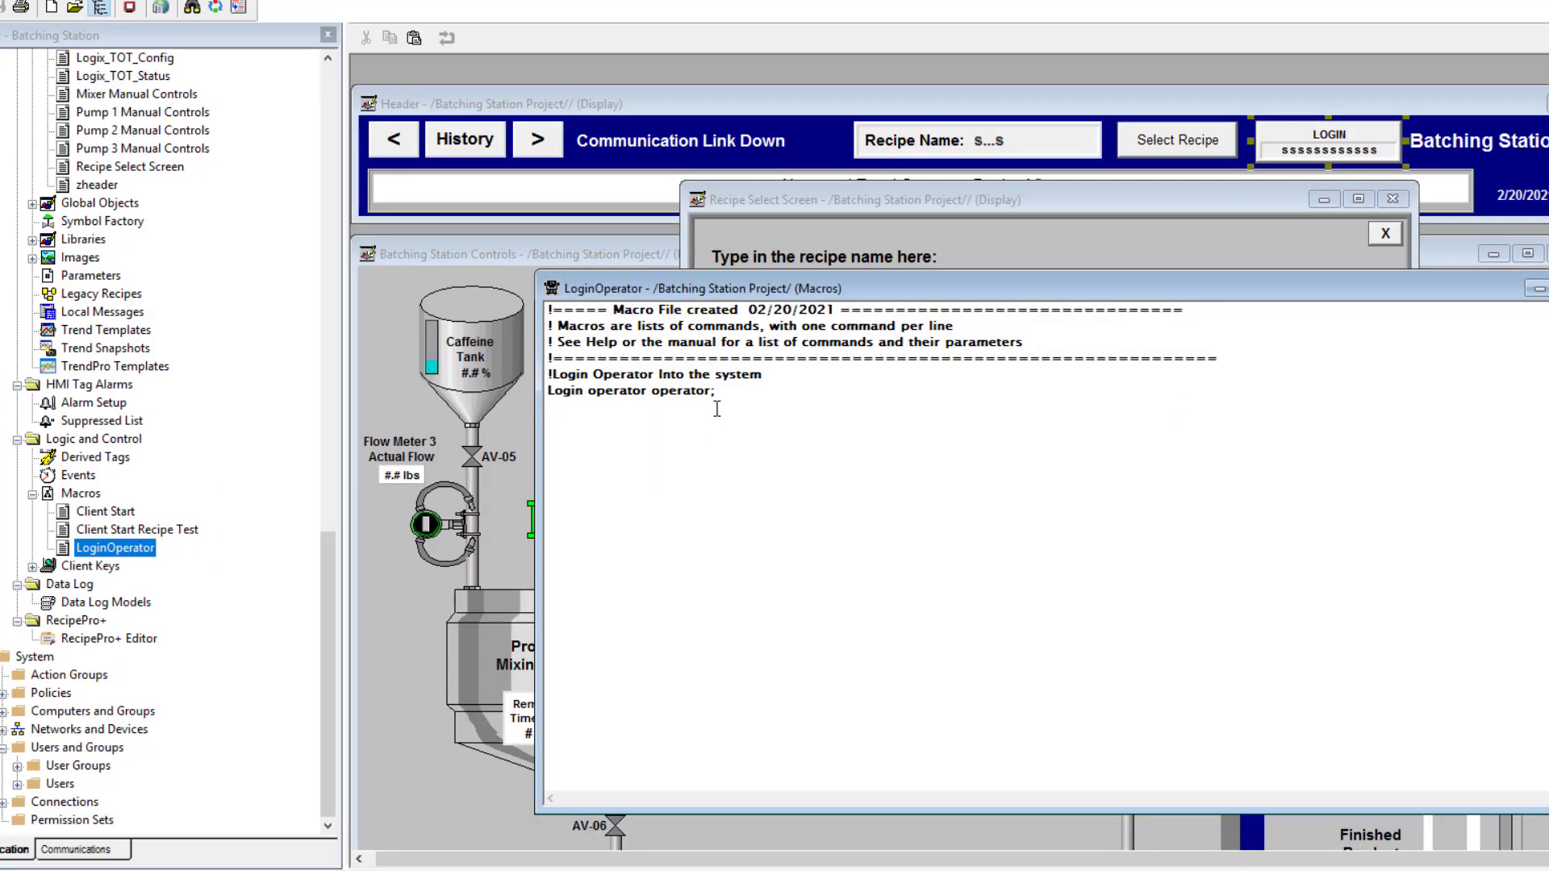
pyautogui.moveTo(711, 394); pyautogui.dragTo(547, 372)
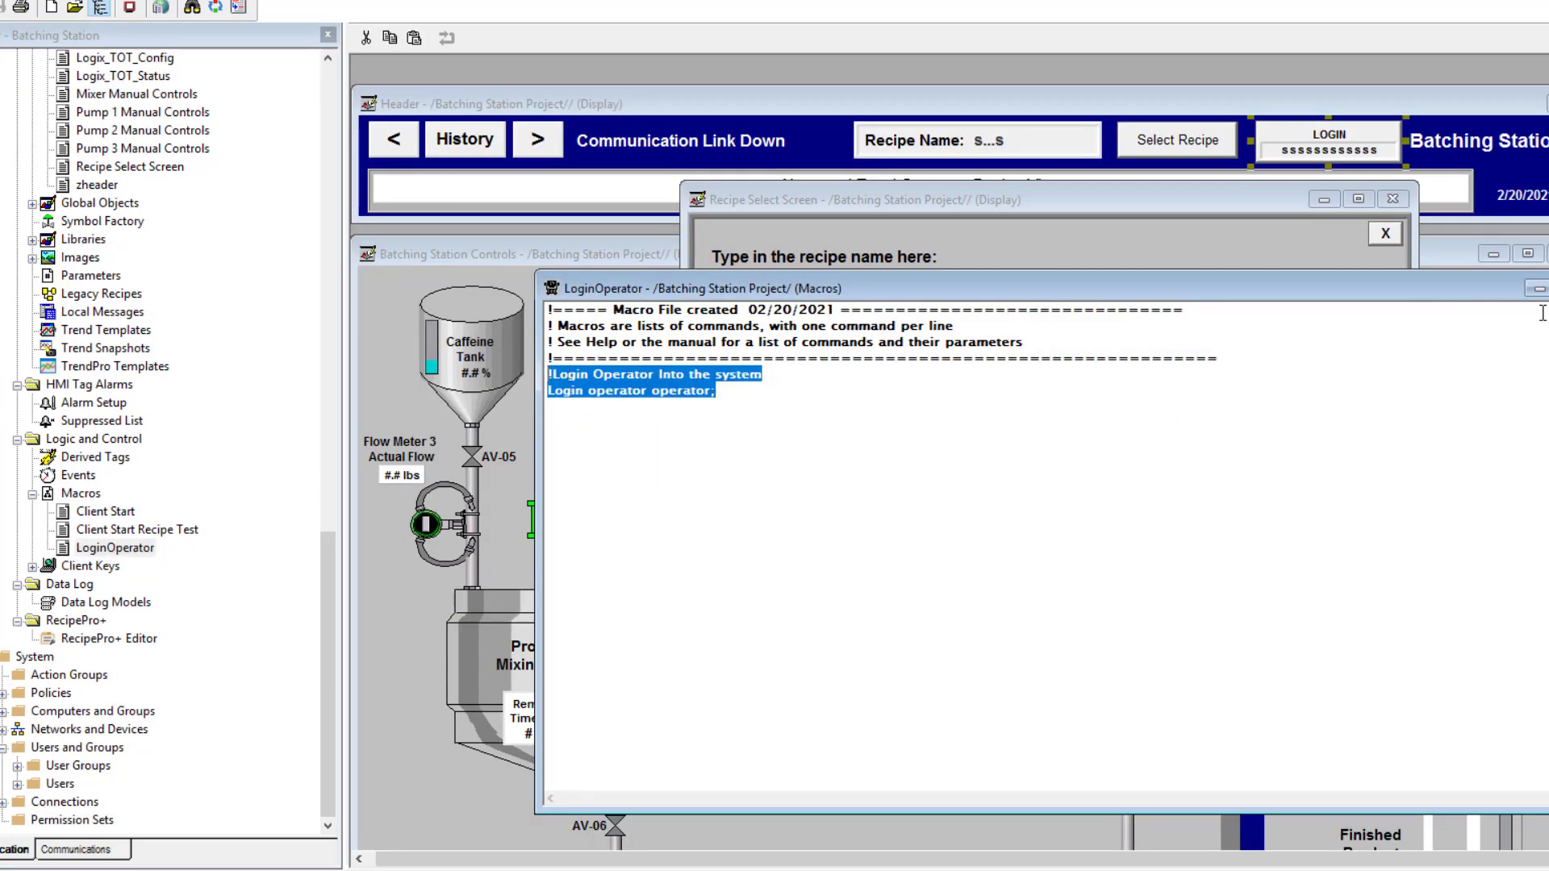
pyautogui.hotkey('ctrl', 'F4')
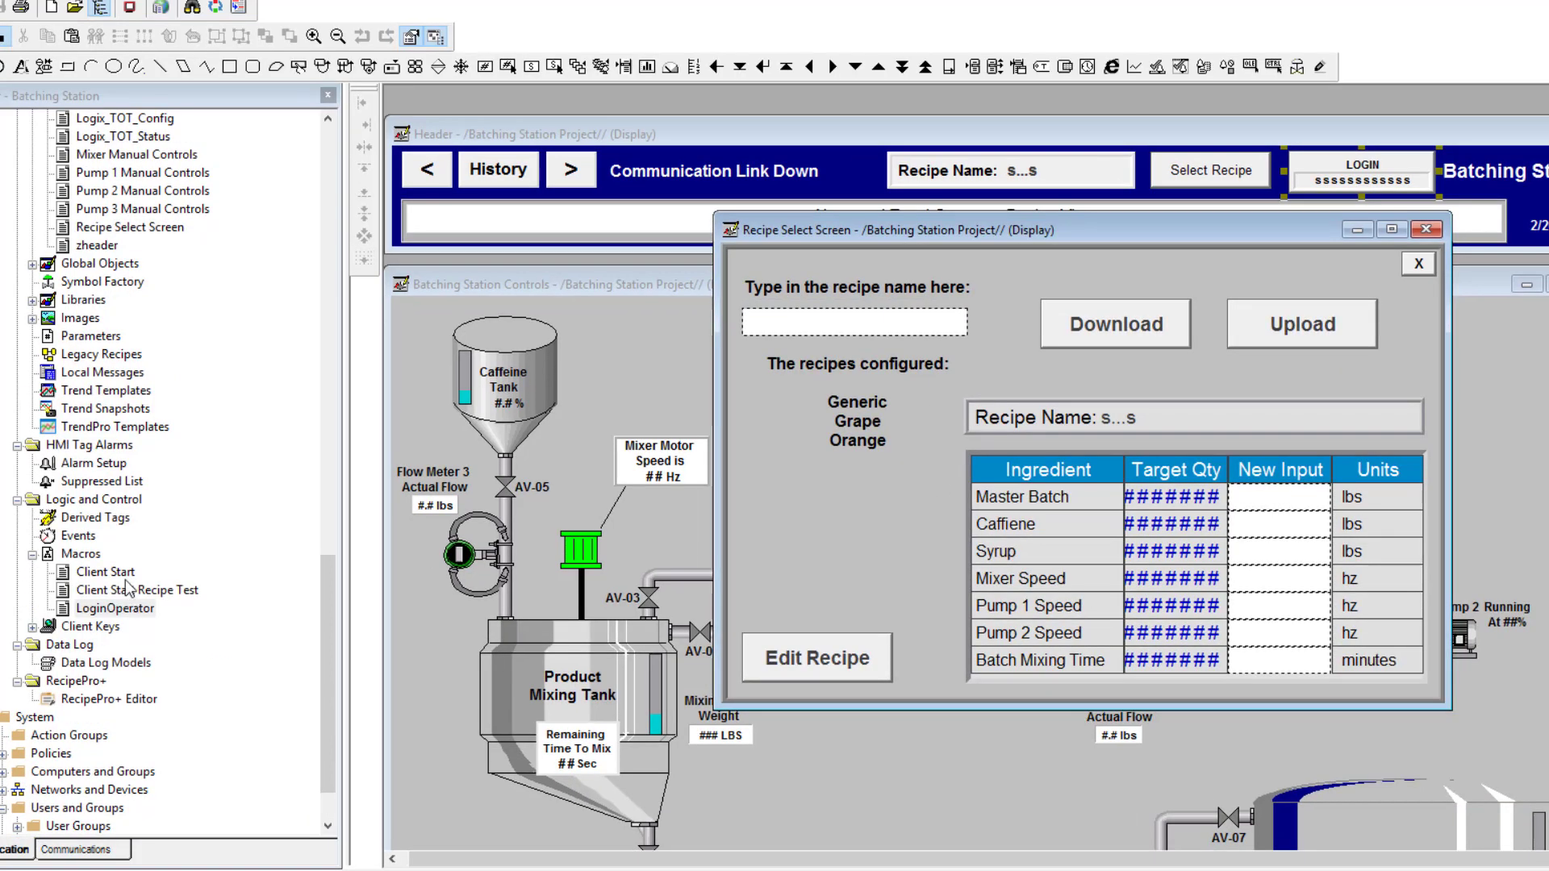
pyautogui.doubleClick(105, 572)
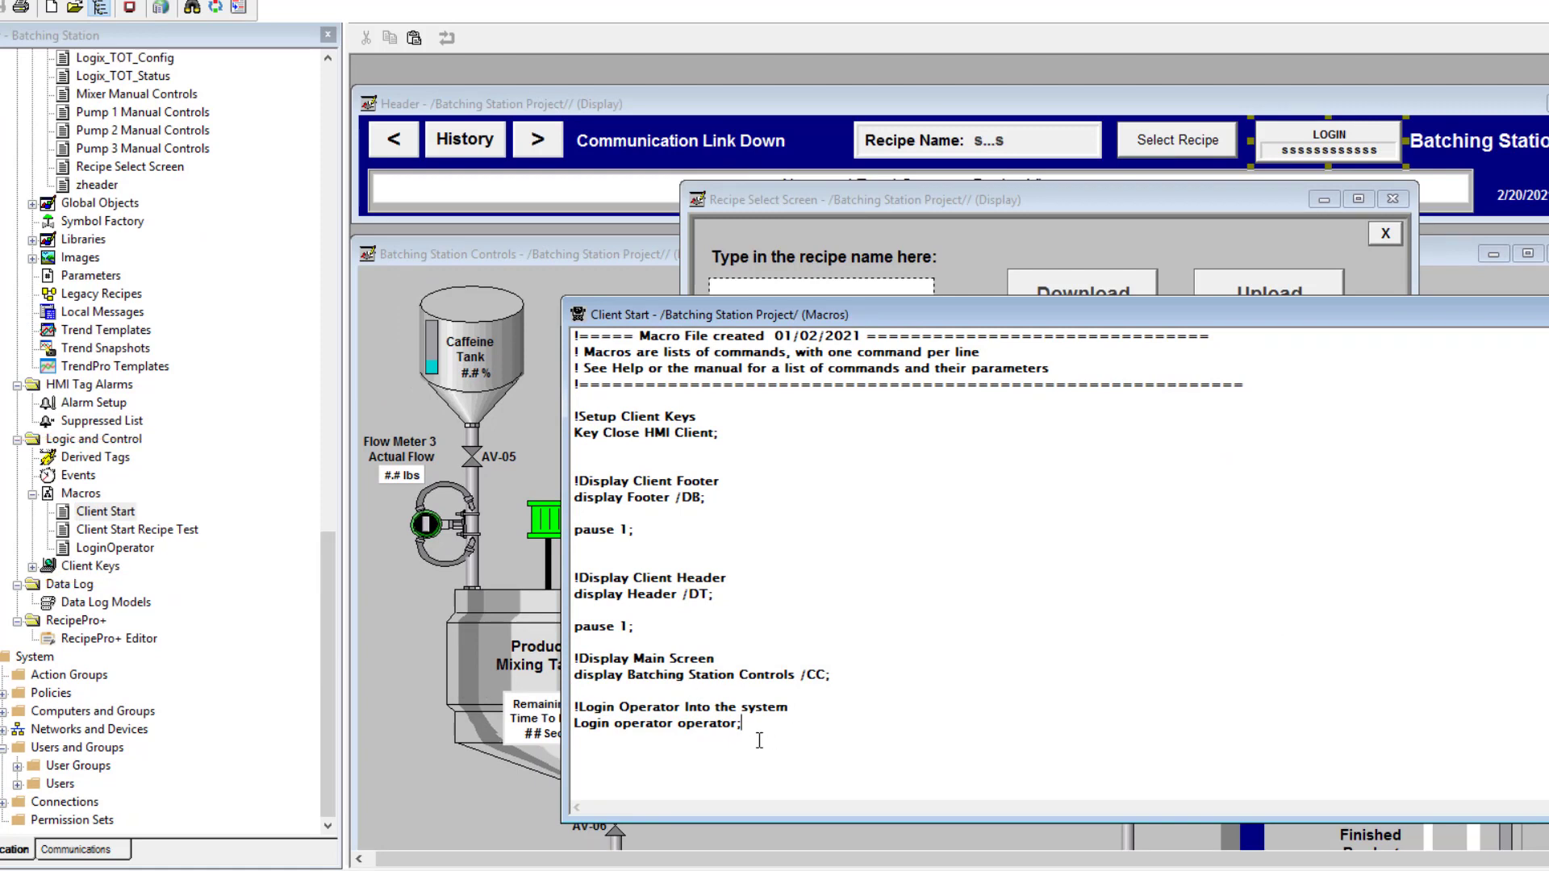
# Highlight the Login operator command and its arguments in Client Start, then close the macro
pyautogui.moveTo(742, 725); pyautogui.dragTo(803, 709)
pyautogui.click(590, 720)
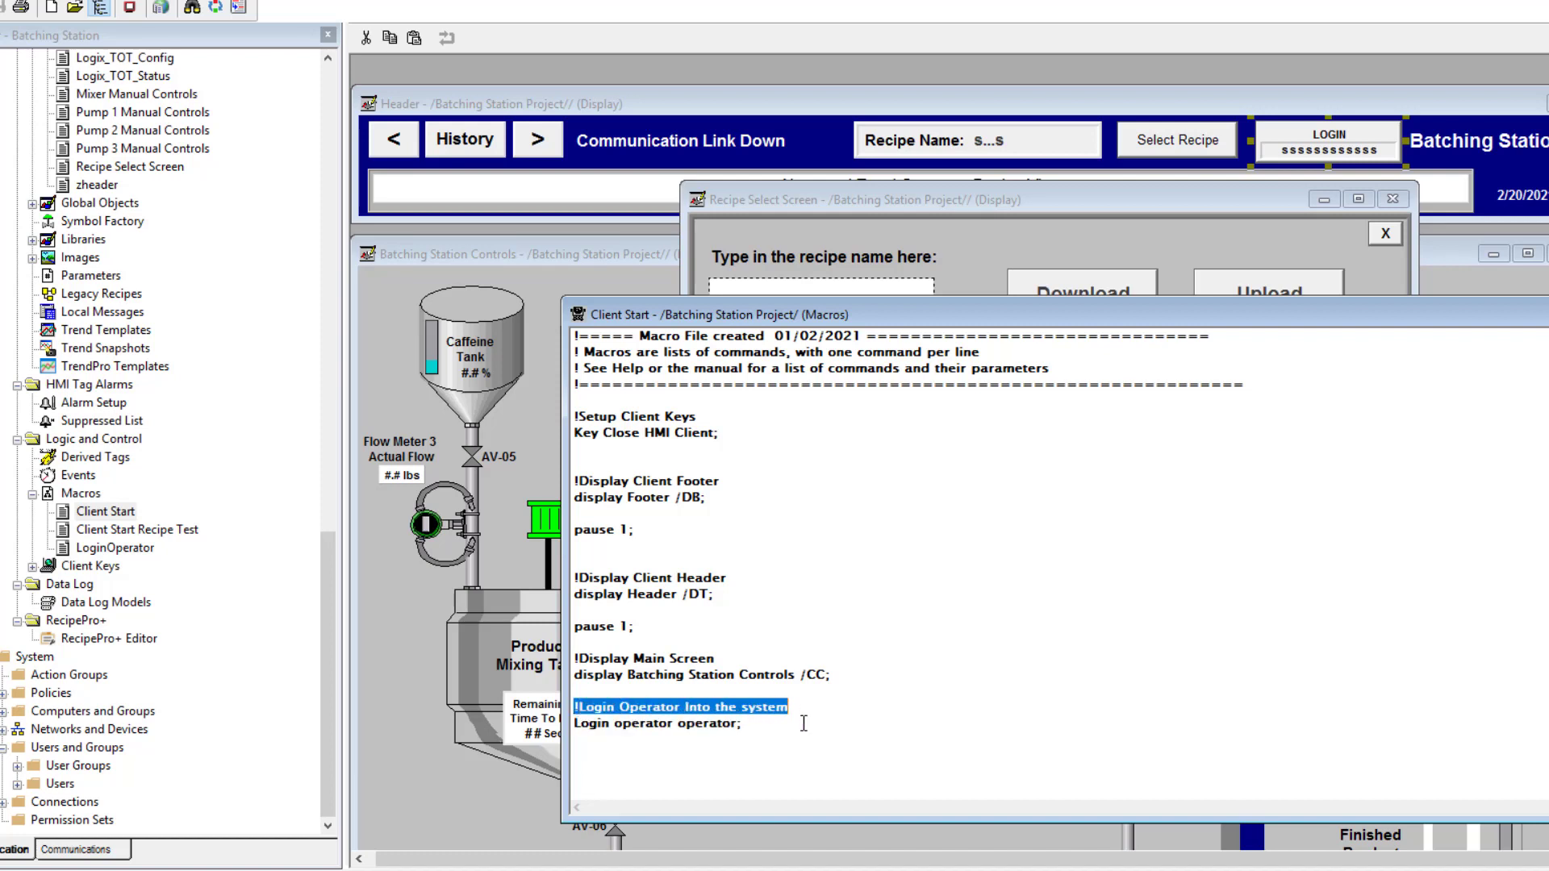
pyautogui.click(683, 724)
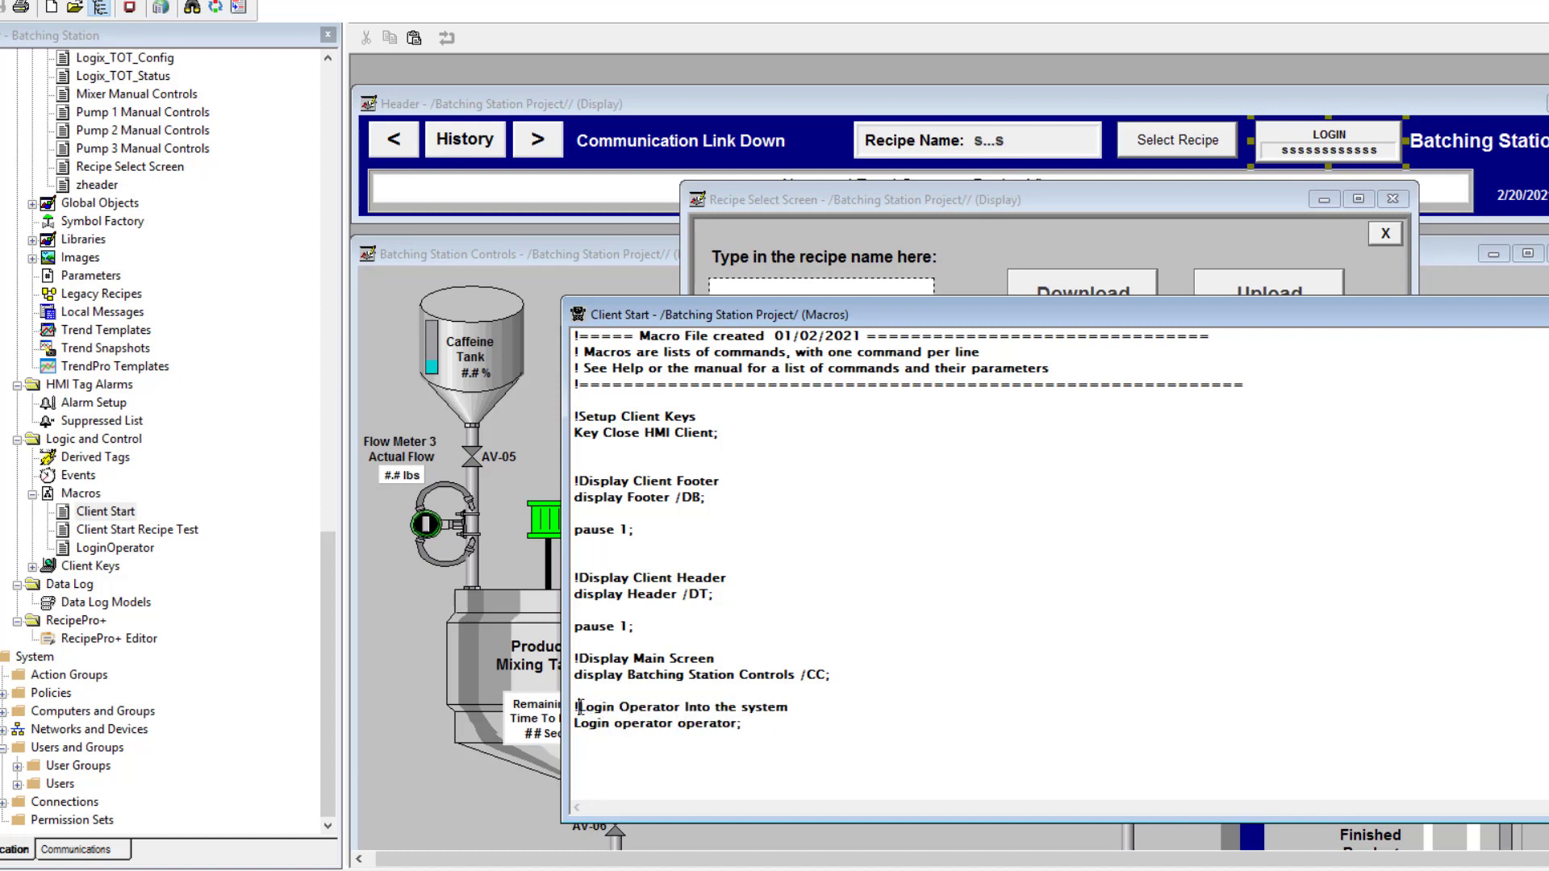
pyautogui.moveTo(579, 707); pyautogui.dragTo(574, 707)
pyautogui.click(768, 739)
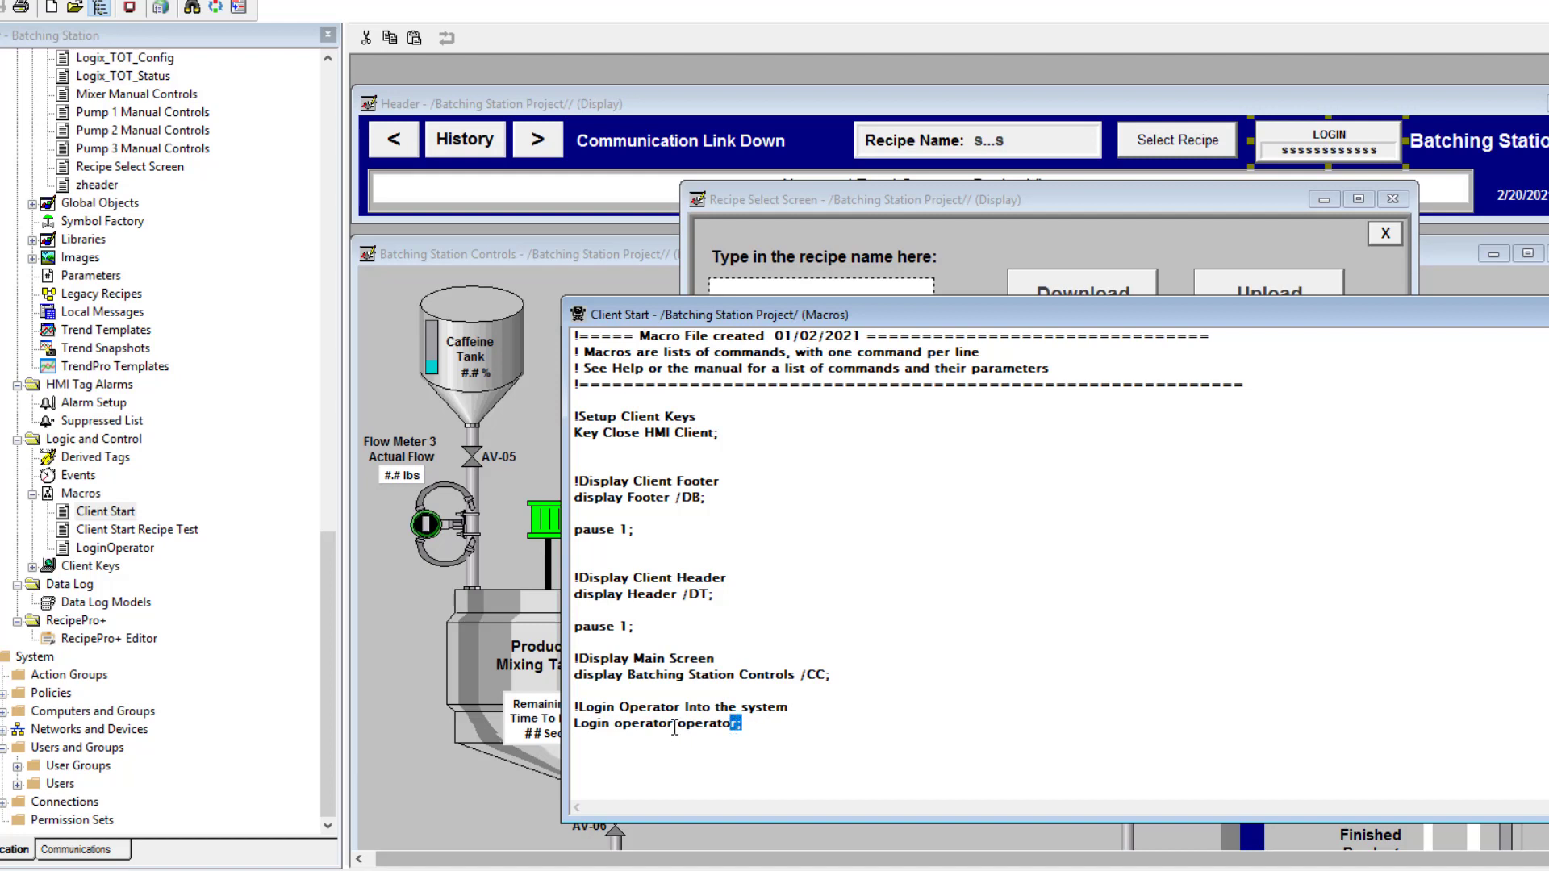
pyautogui.moveTo(673, 724); pyautogui.dragTo(617, 730)
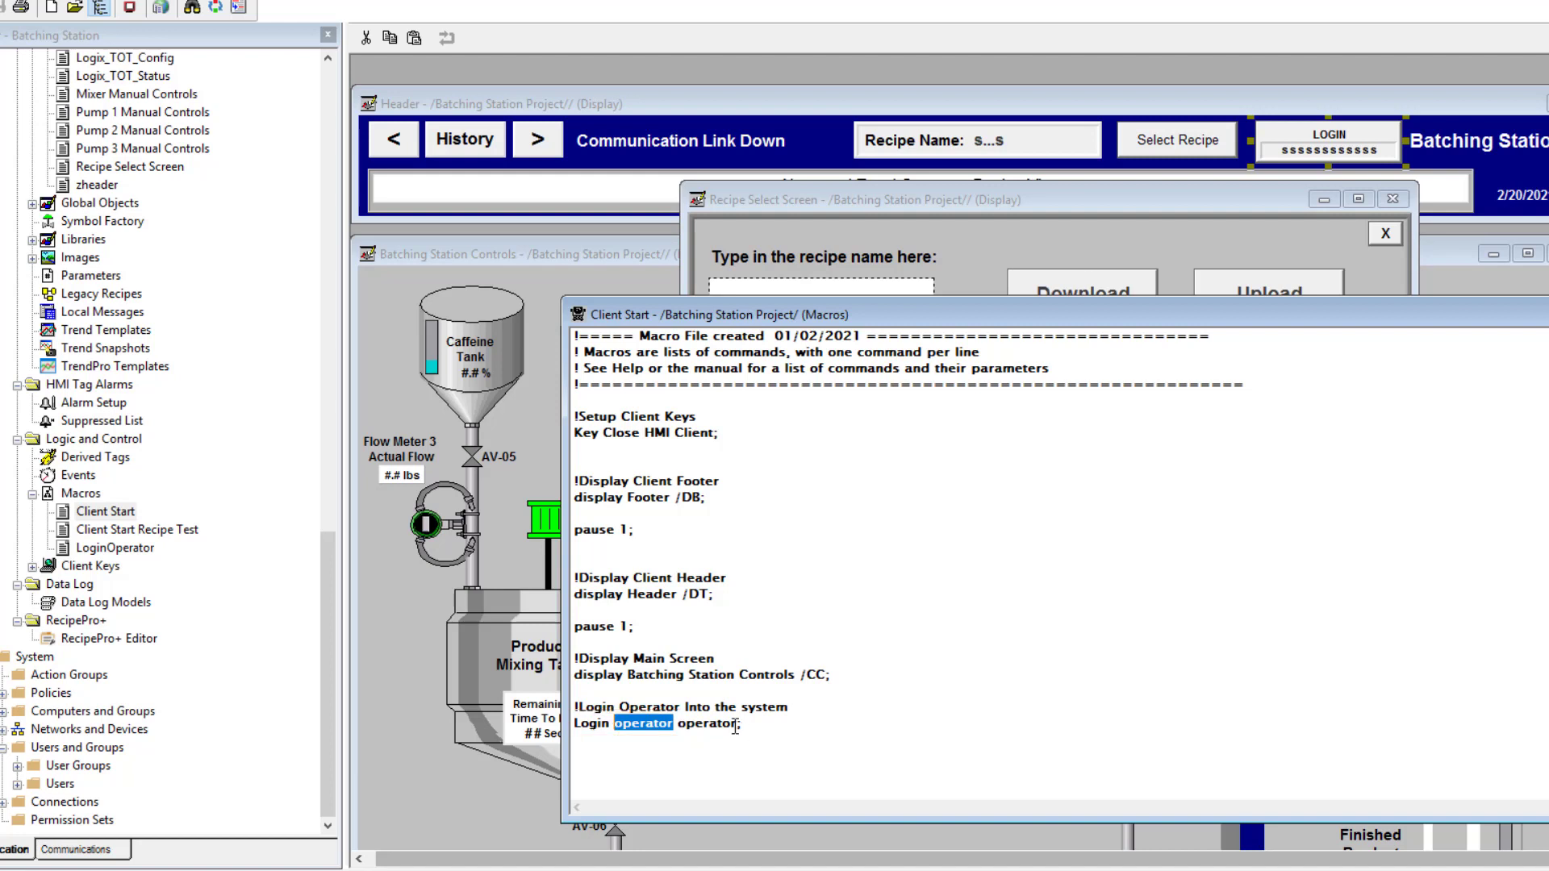
pyautogui.moveTo(736, 723); pyautogui.dragTo(682, 729)
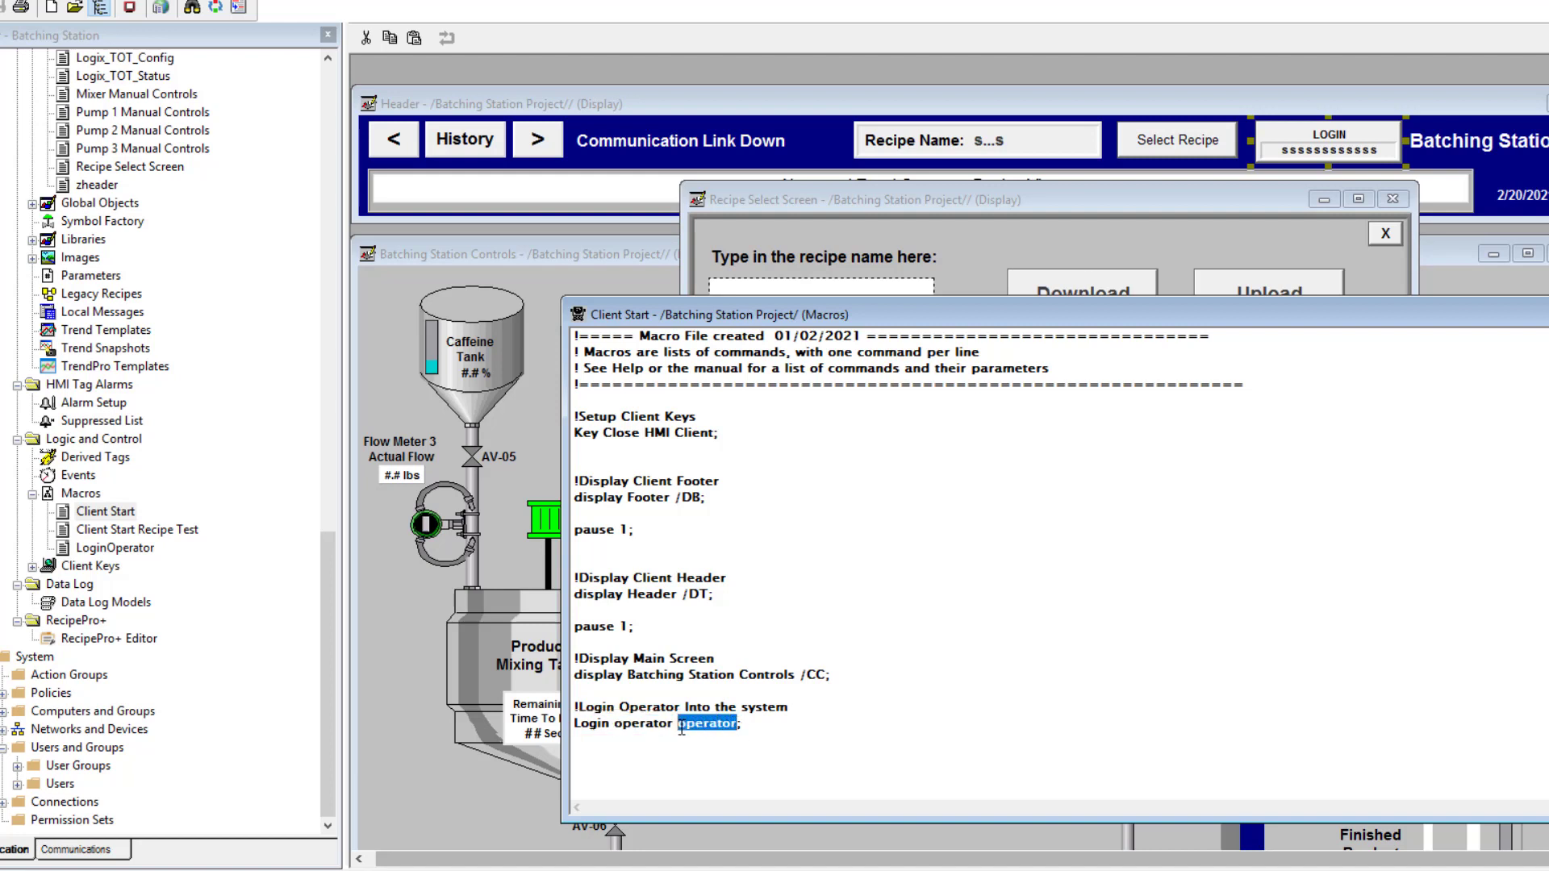
pyautogui.click(674, 723)
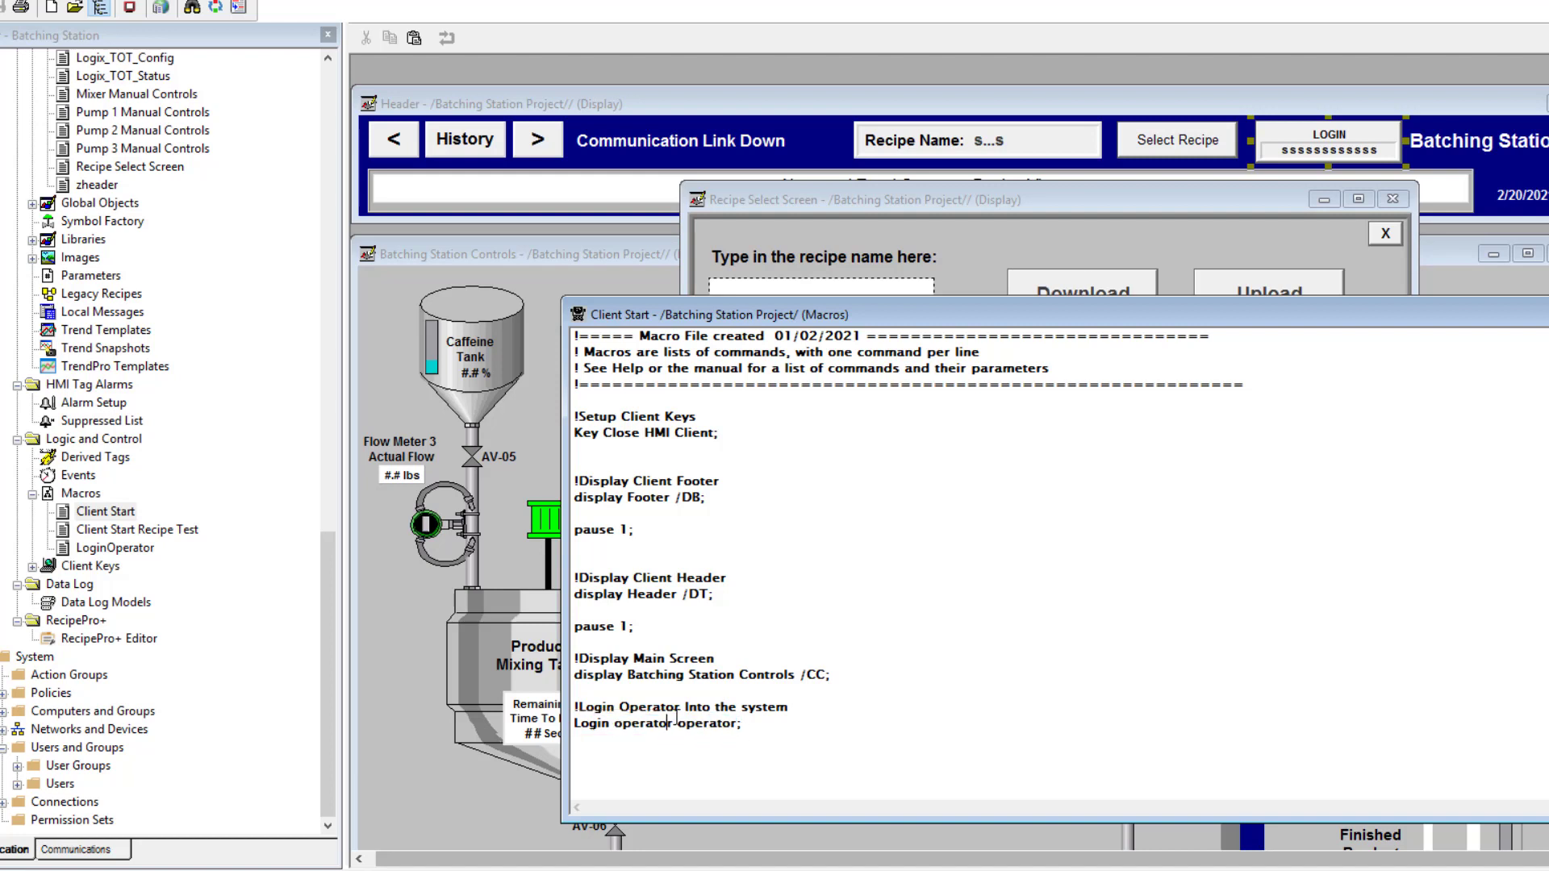
pyautogui.moveTo(670, 722); pyautogui.dragTo(609, 734)
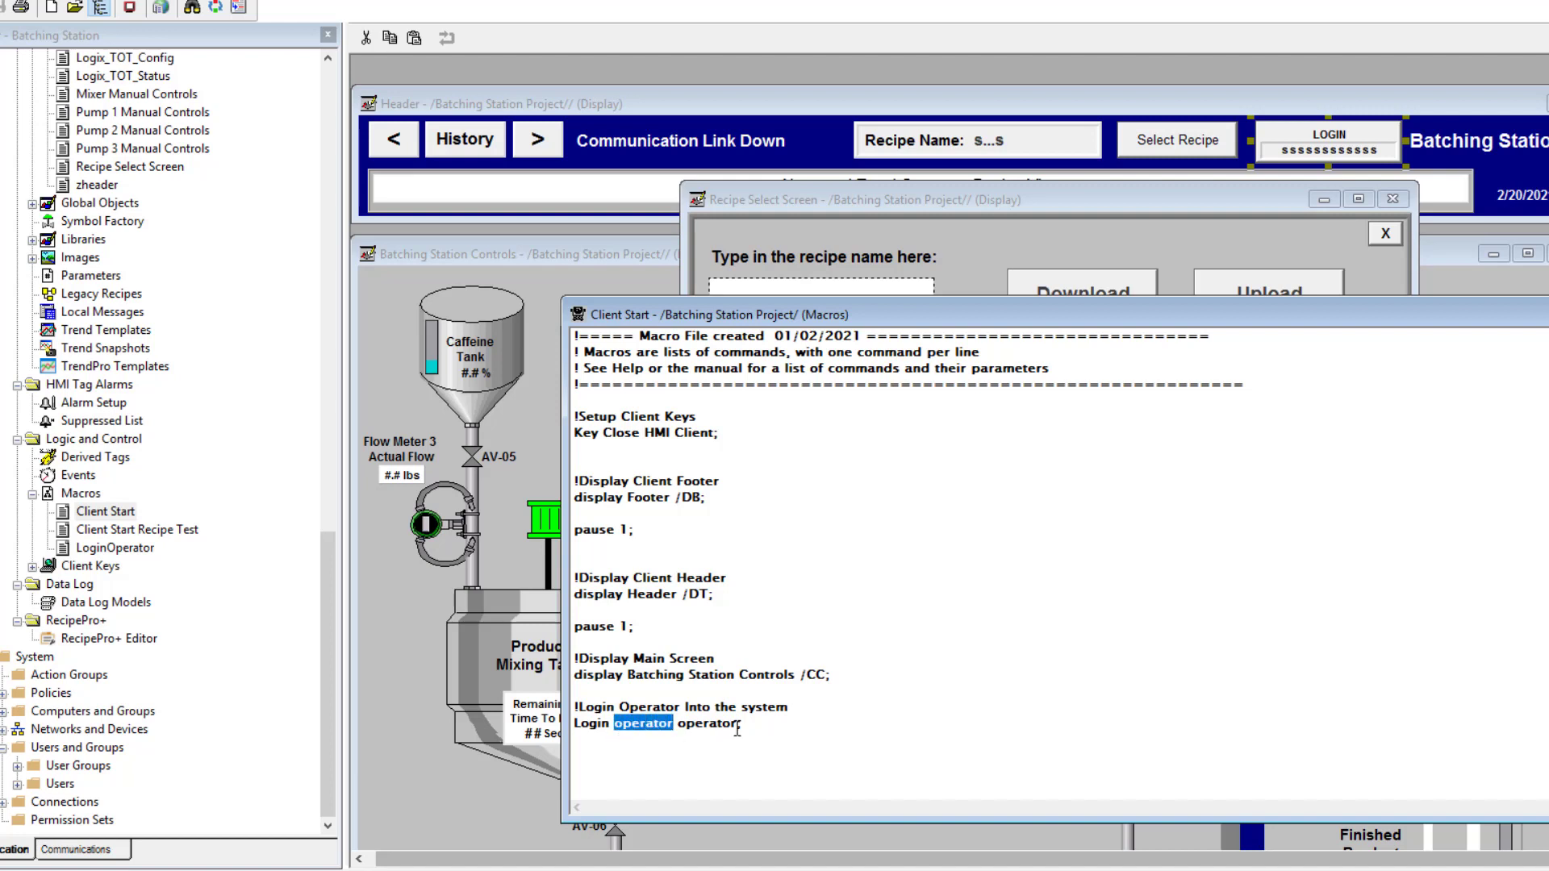
pyautogui.moveTo(736, 728); pyautogui.dragTo(680, 732)
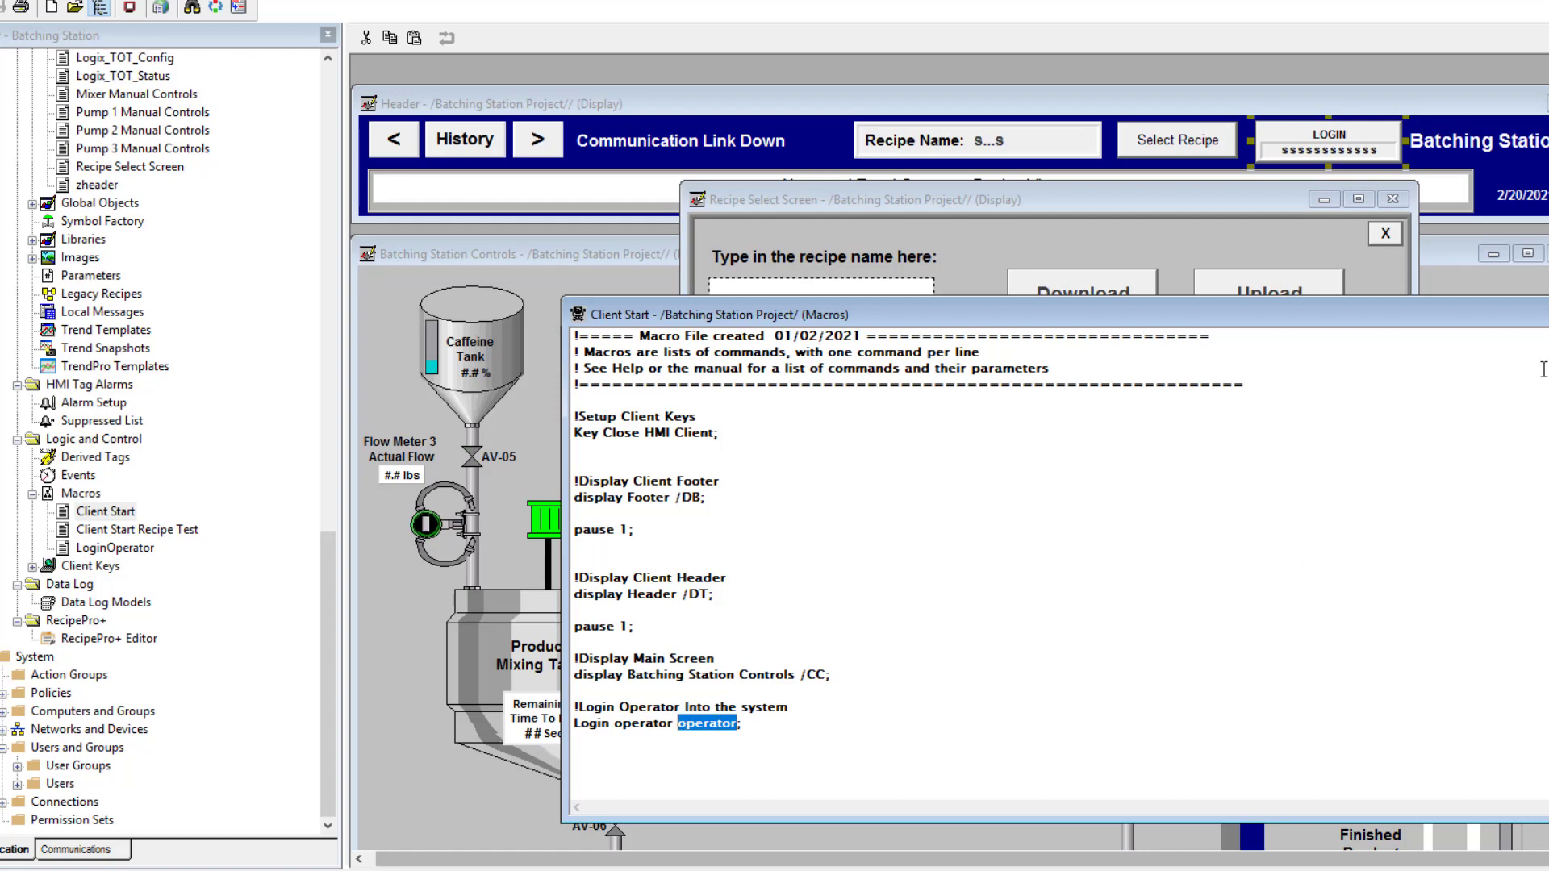
pyautogui.hotkey('ctrl', 'F4')
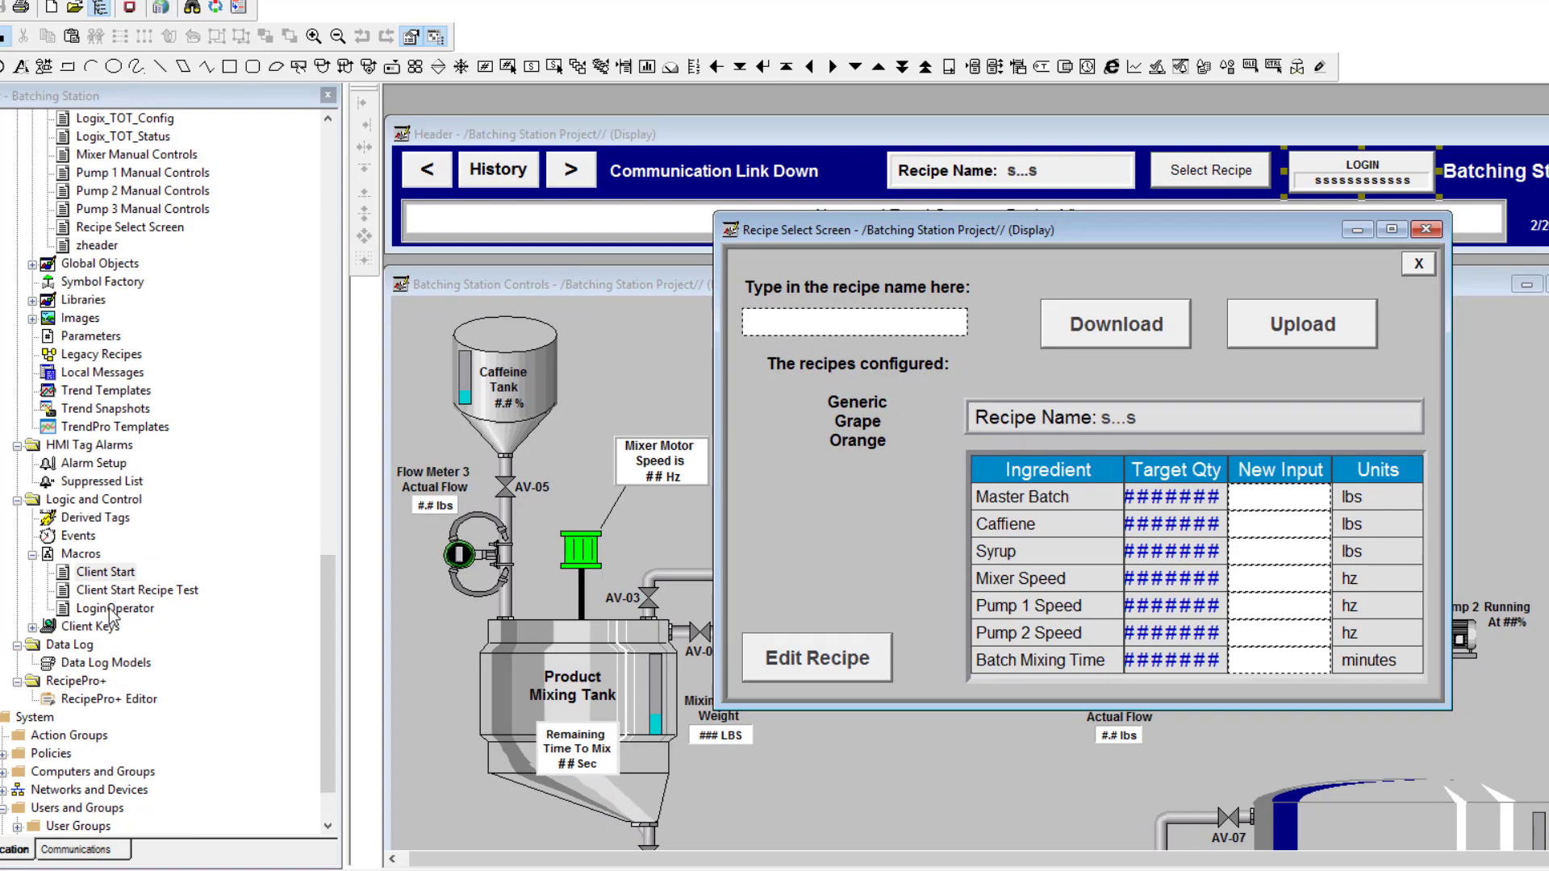
# Review the LoginOperator macro's login lines, close it, and select the LOGOUT button
pyautogui.doubleClick(116, 610)
pyautogui.click(783, 470)
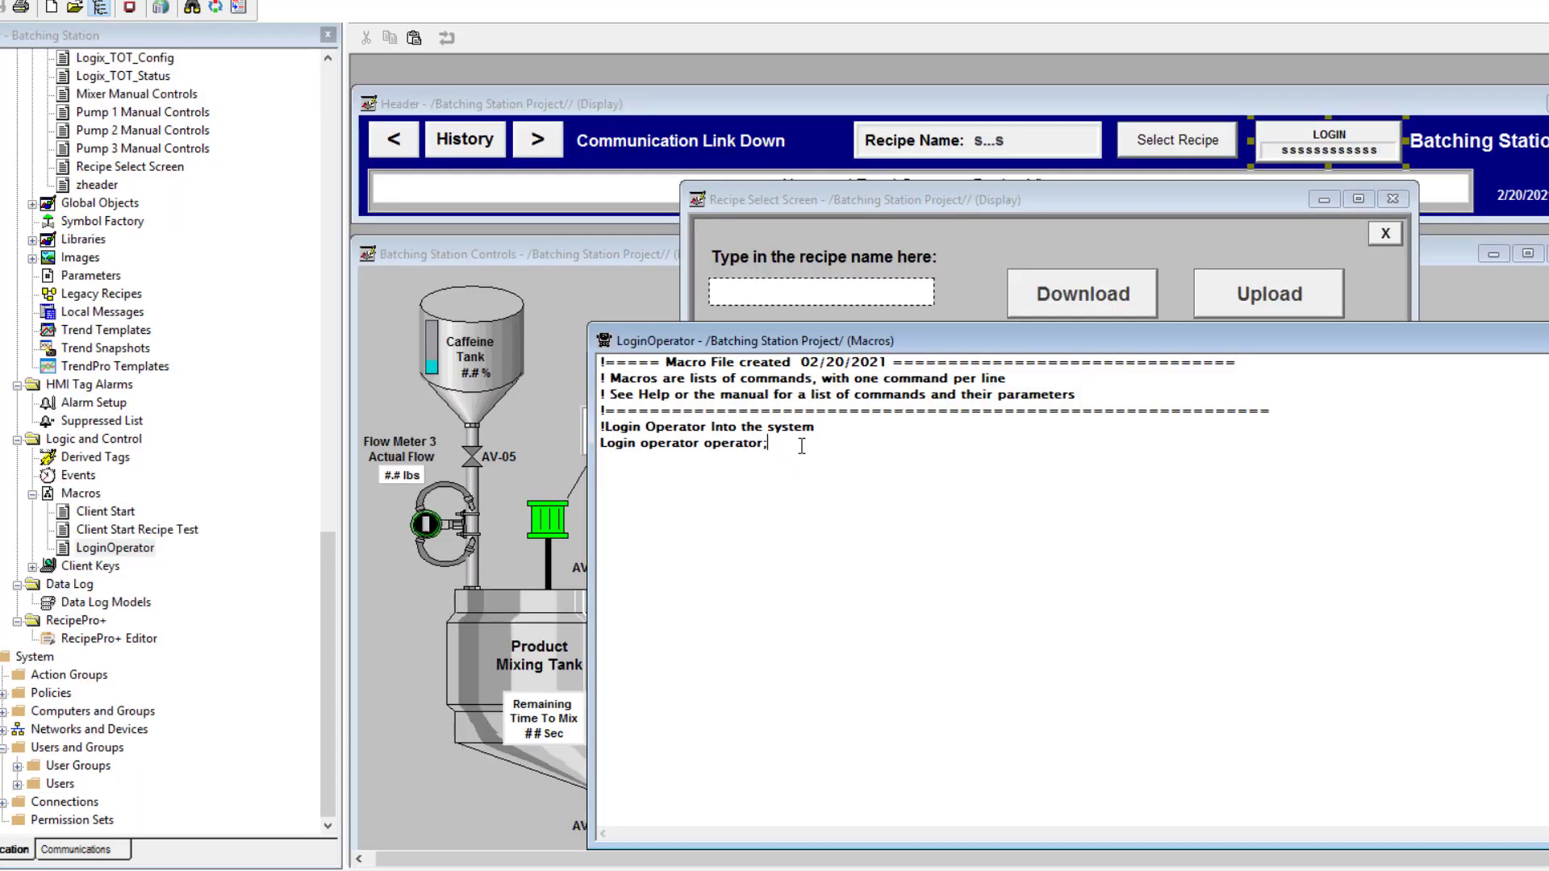
pyautogui.moveTo(802, 446); pyautogui.dragTo(666, 430)
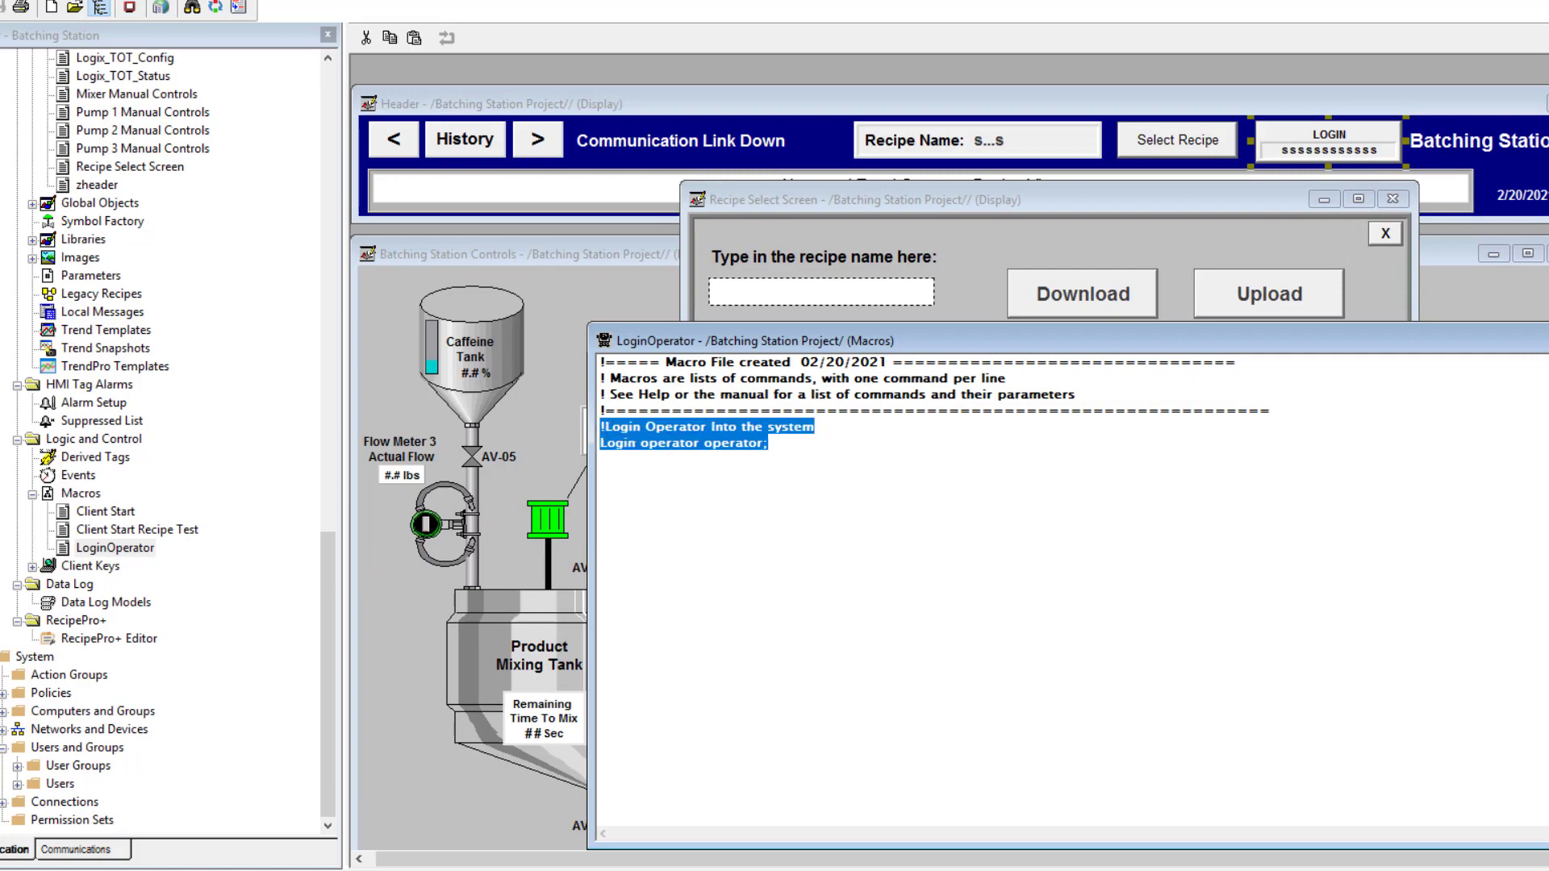
pyautogui.hotkey('ctrl', 'F4')
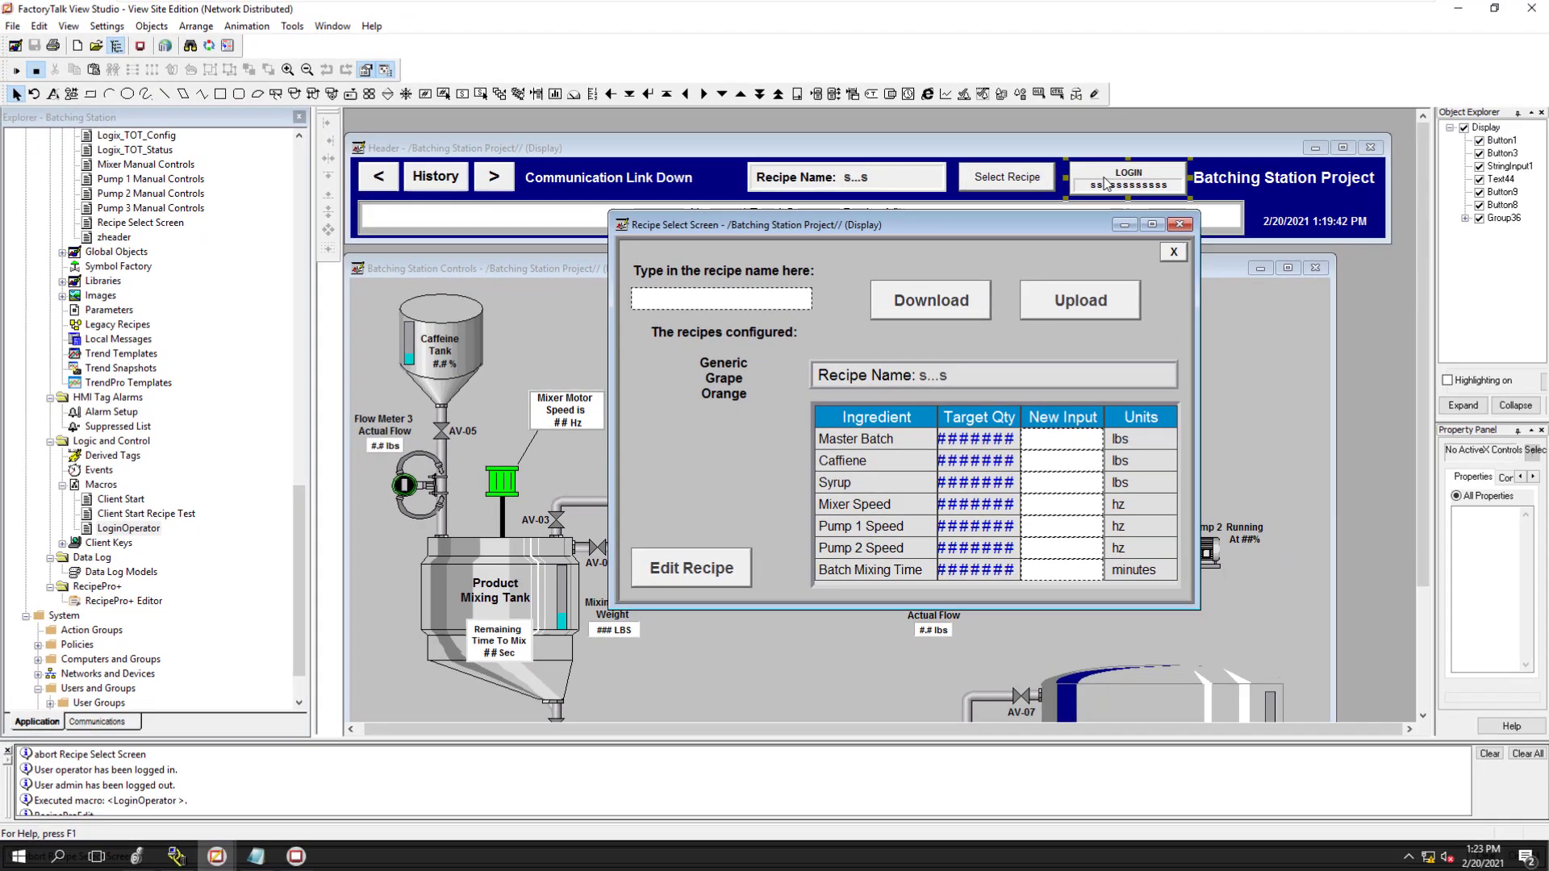
pyautogui.click(1104, 180)
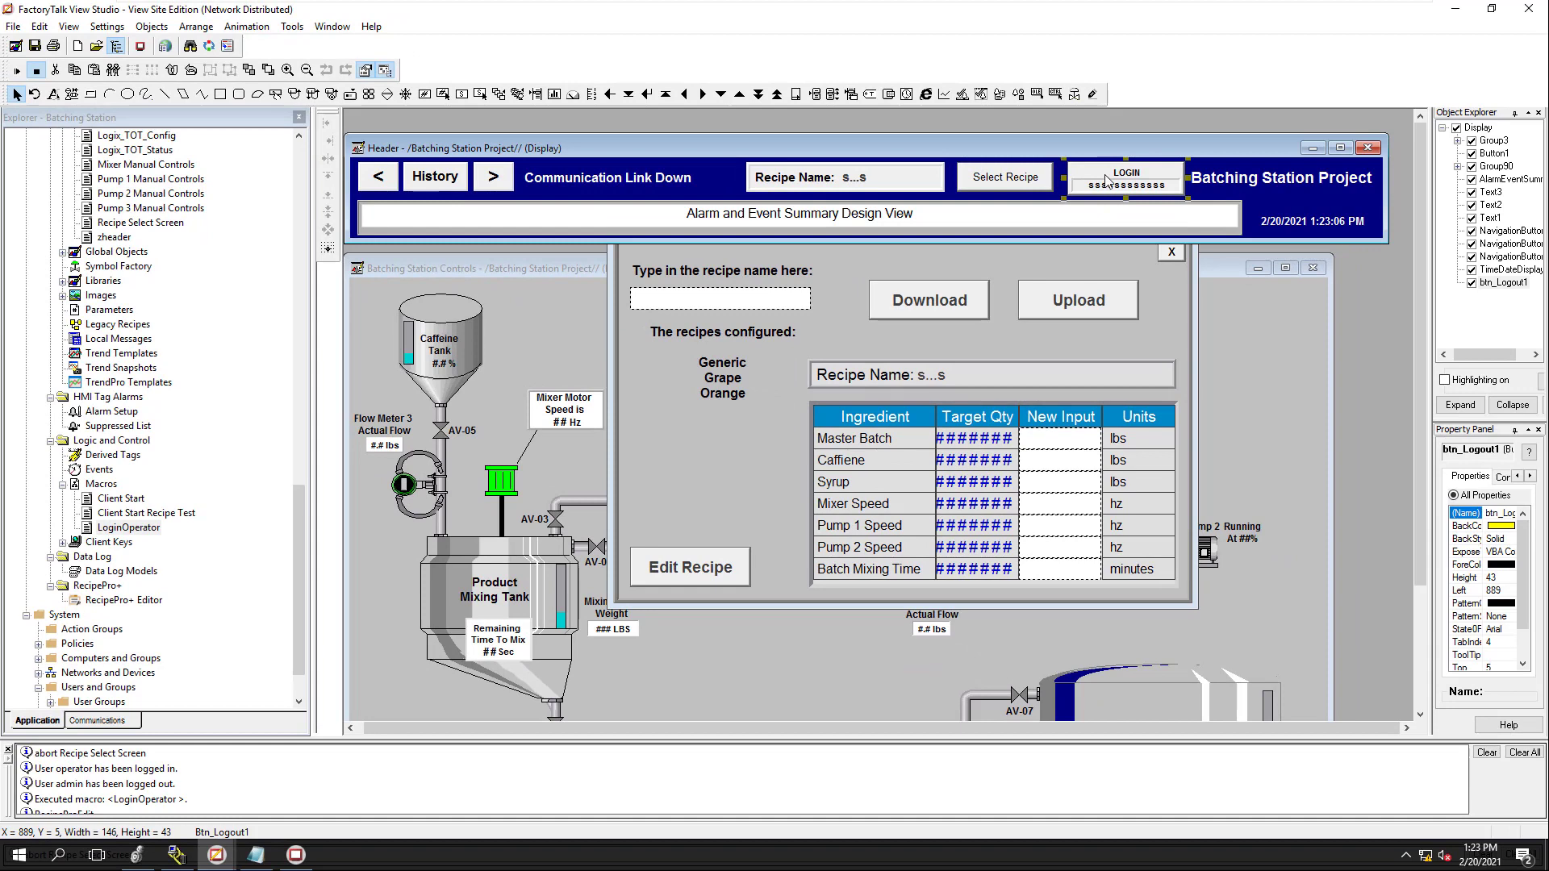
# Move LOGOUT beside LOGIN and clear its existing release action in Properties
pyautogui.moveTo(1107, 180); pyautogui.dragTo(1190, 185)
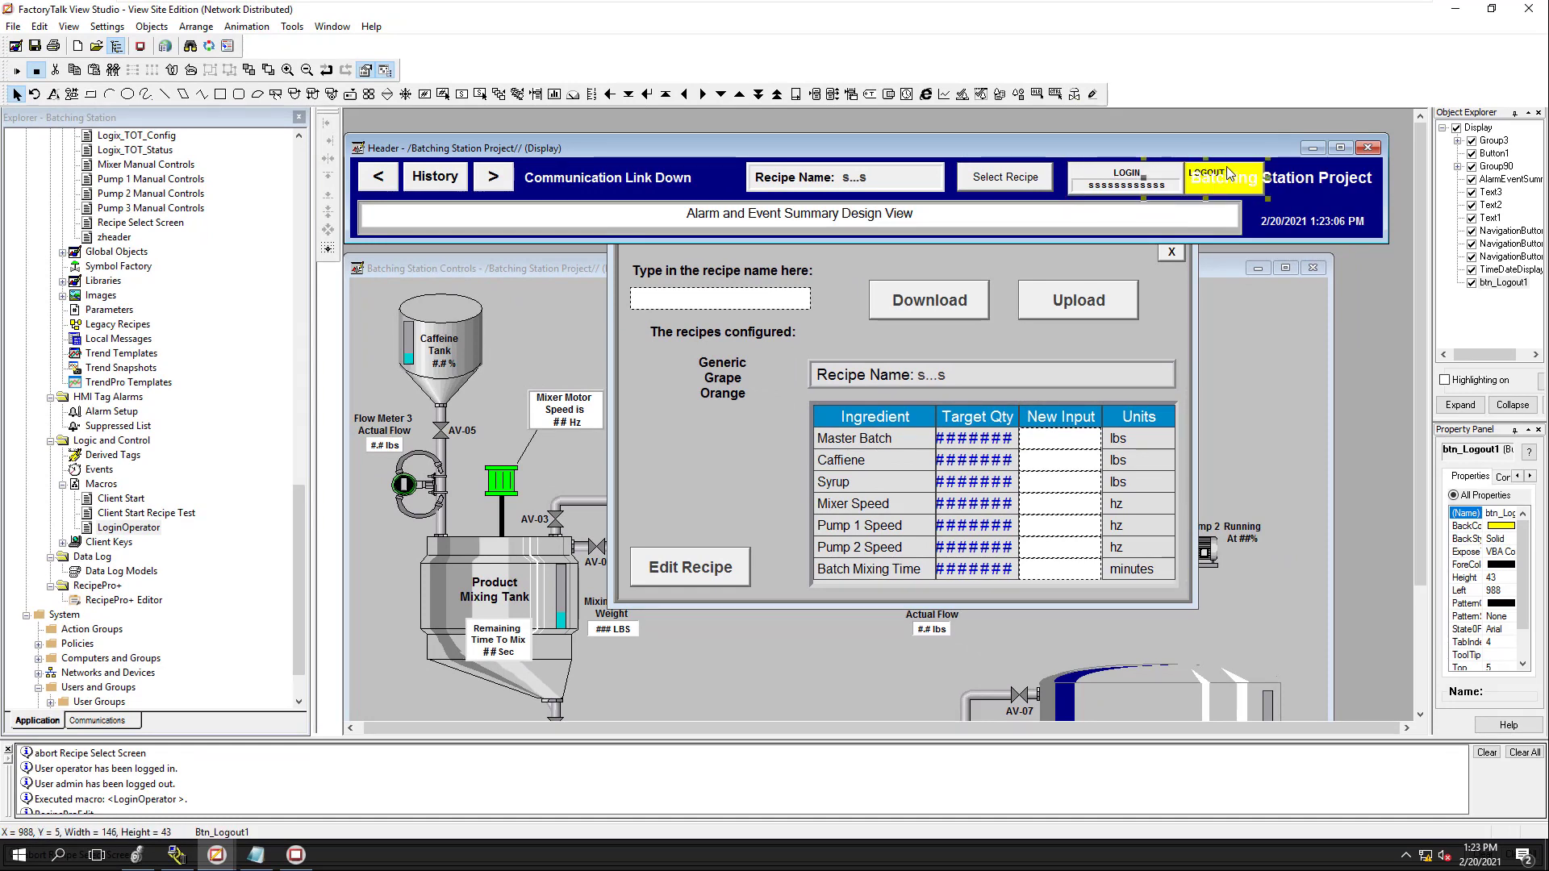
pyautogui.rightClick(1226, 166)
pyautogui.click(1236, 176)
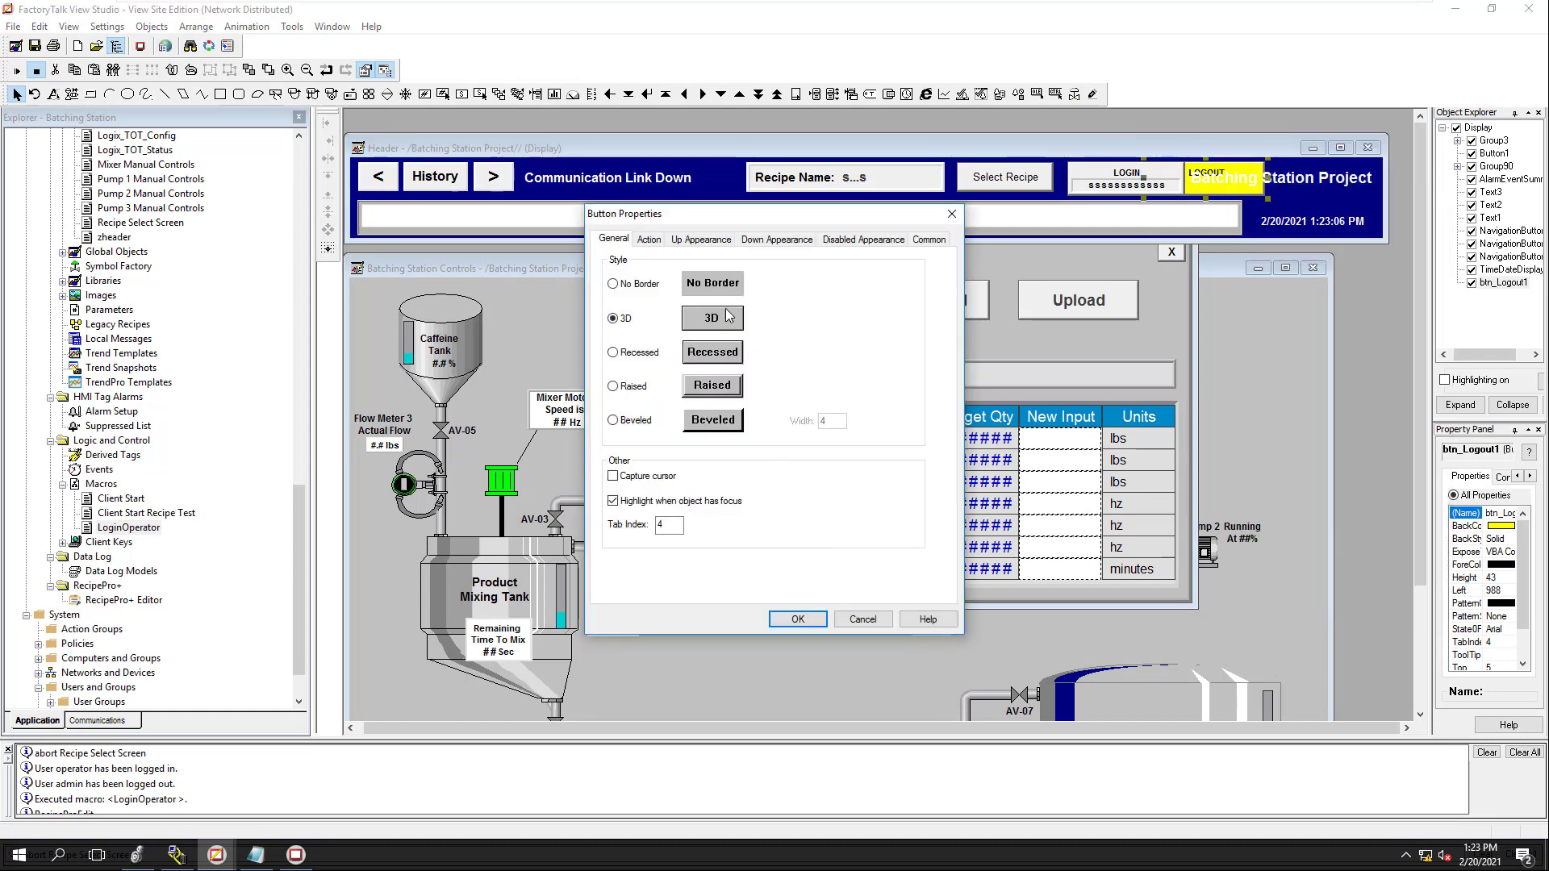
pyautogui.click(651, 239)
pyautogui.doubleClick(717, 481)
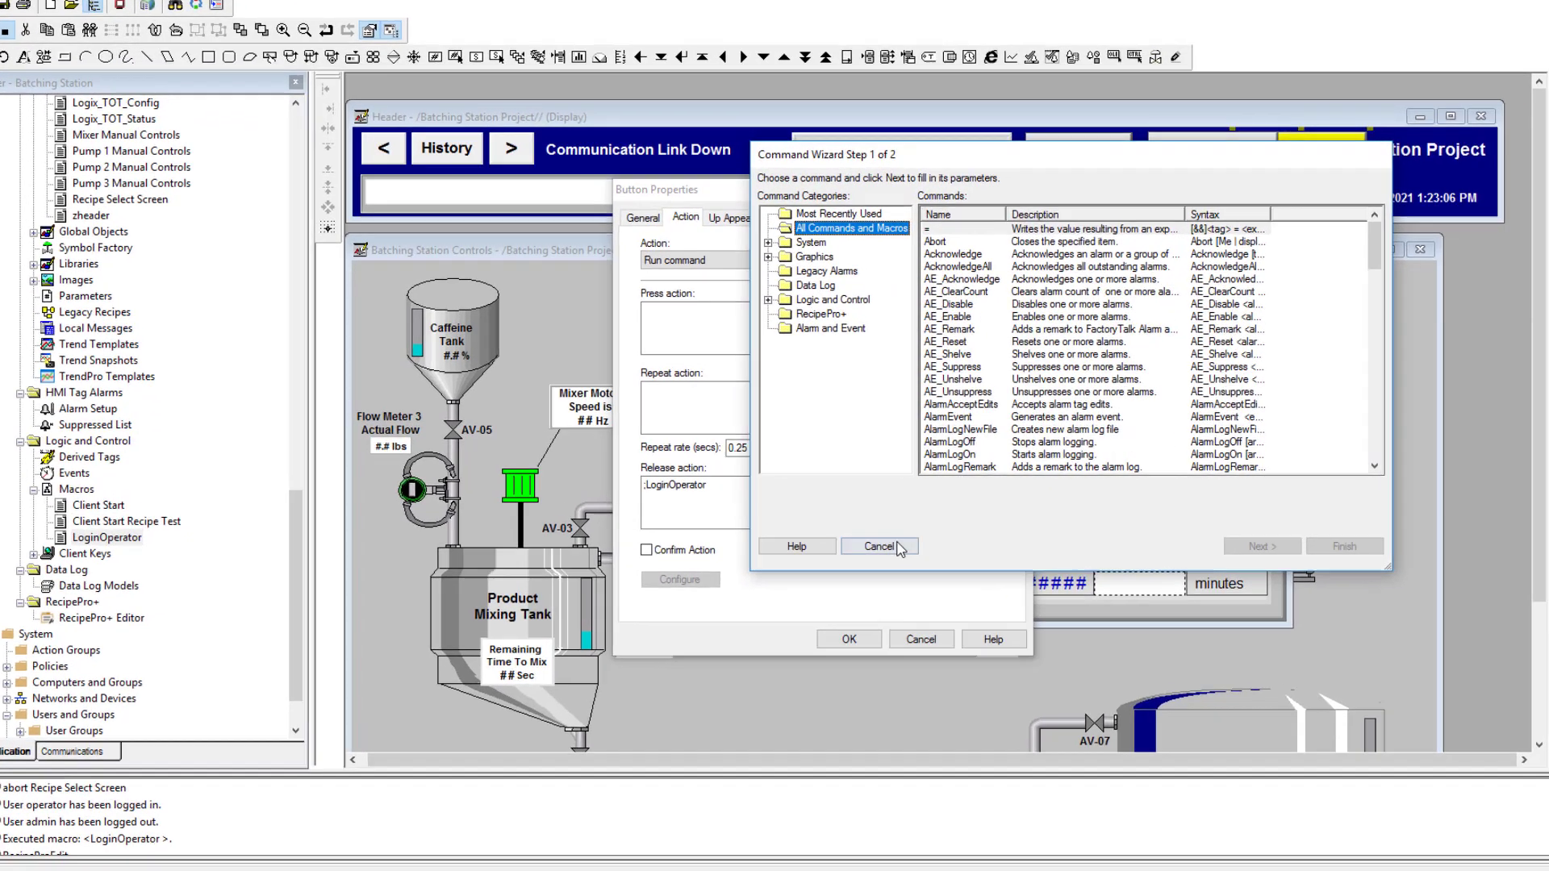
pyautogui.click(825, 535)
pyautogui.press('Delete')
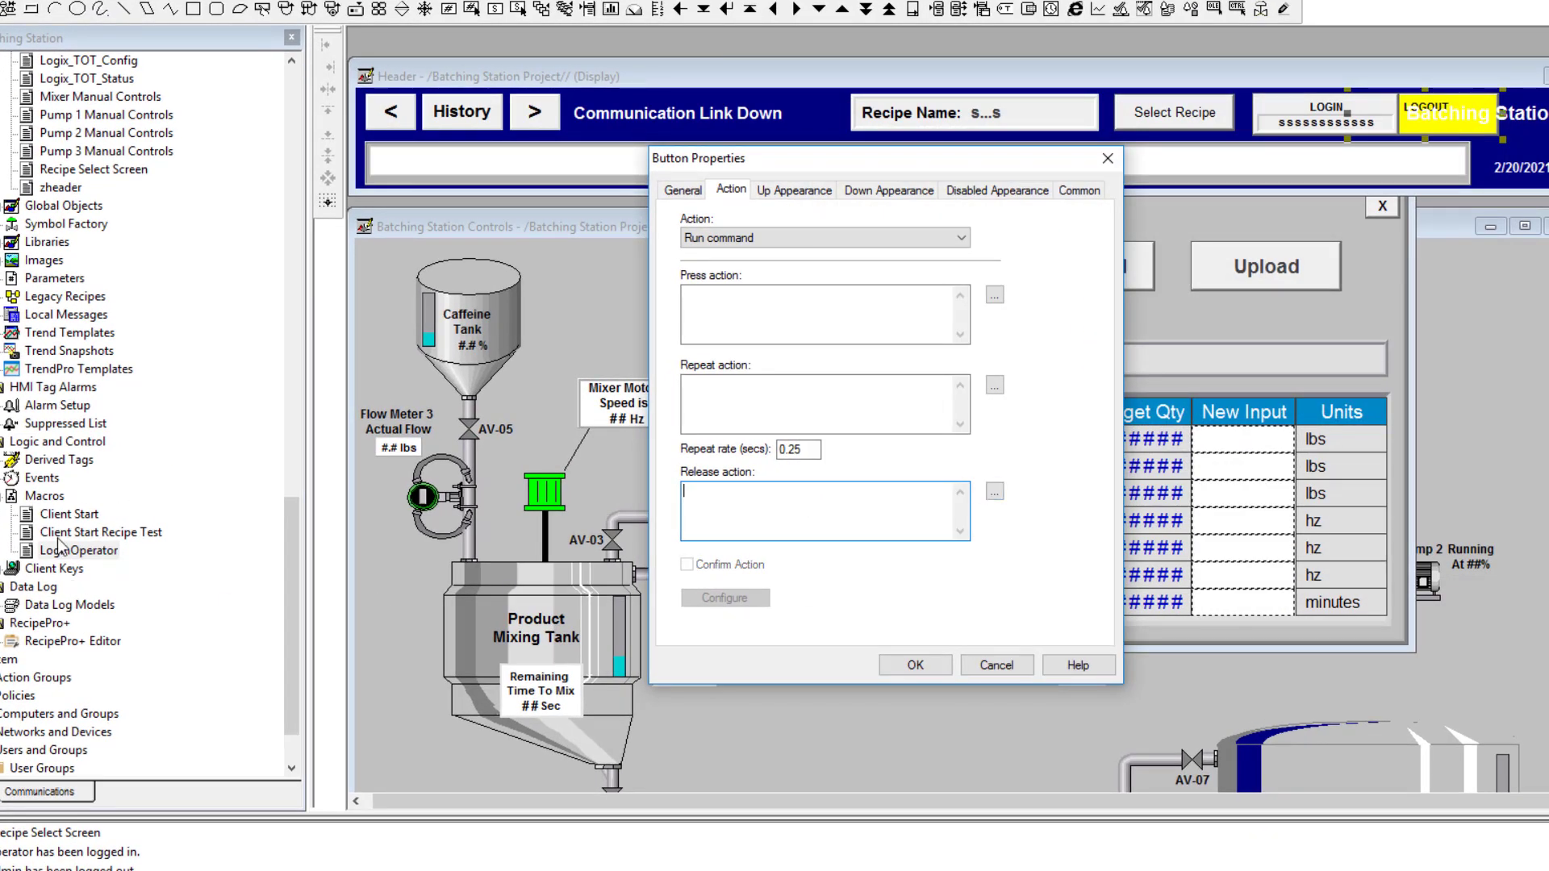
# Set the release action to the LoginOperator macro via the Command Wizard and confirm
pyautogui.click(995, 493)
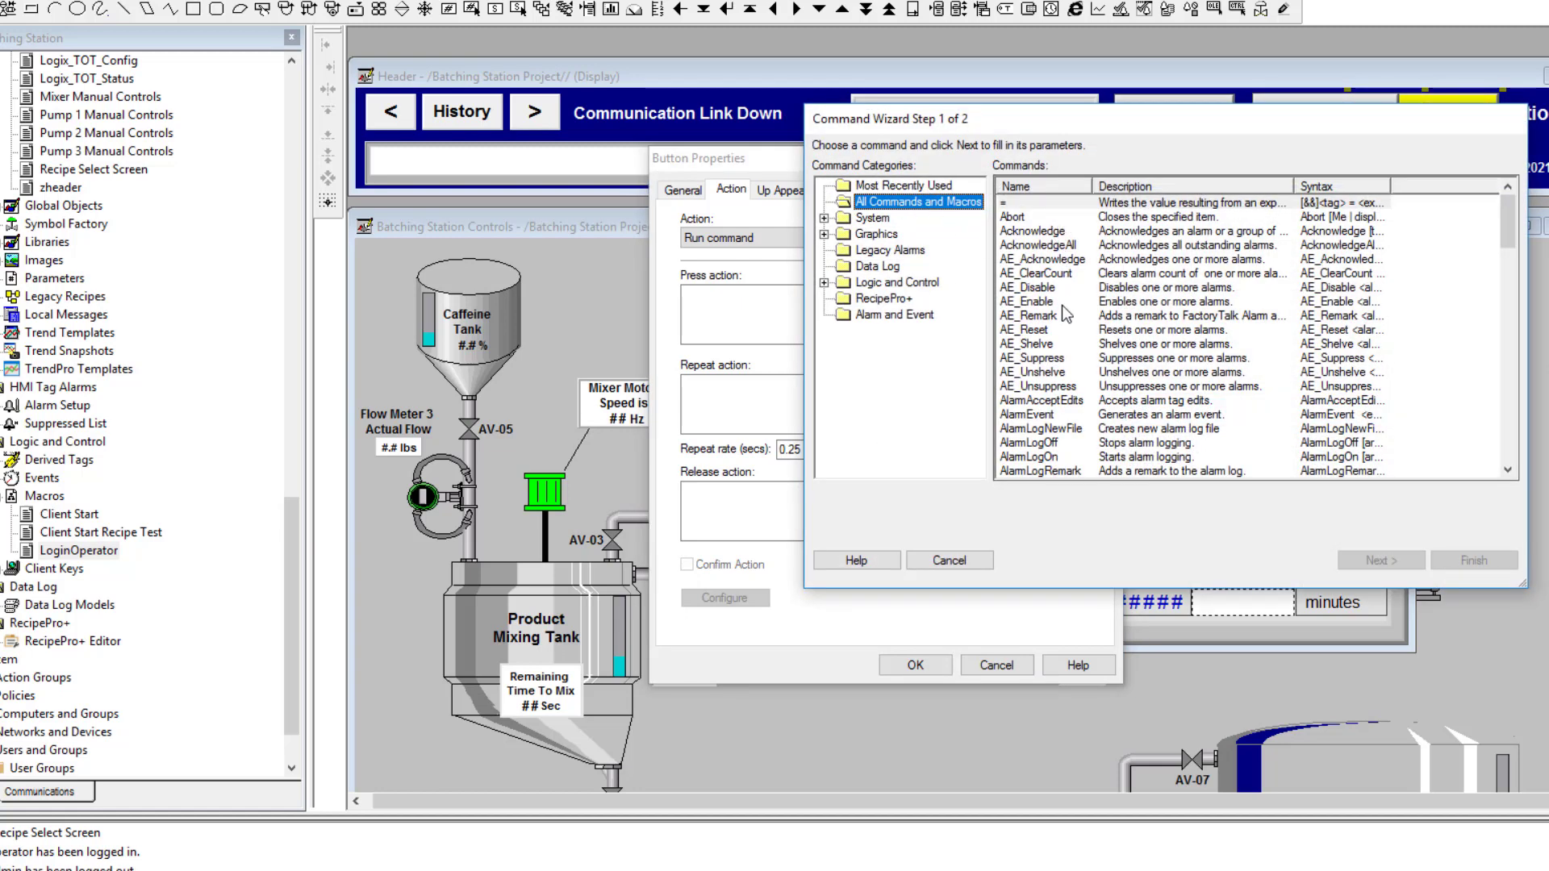
pyautogui.scroll(-10, 1069, 323)
pyautogui.scroll(-10, 1073, 353)
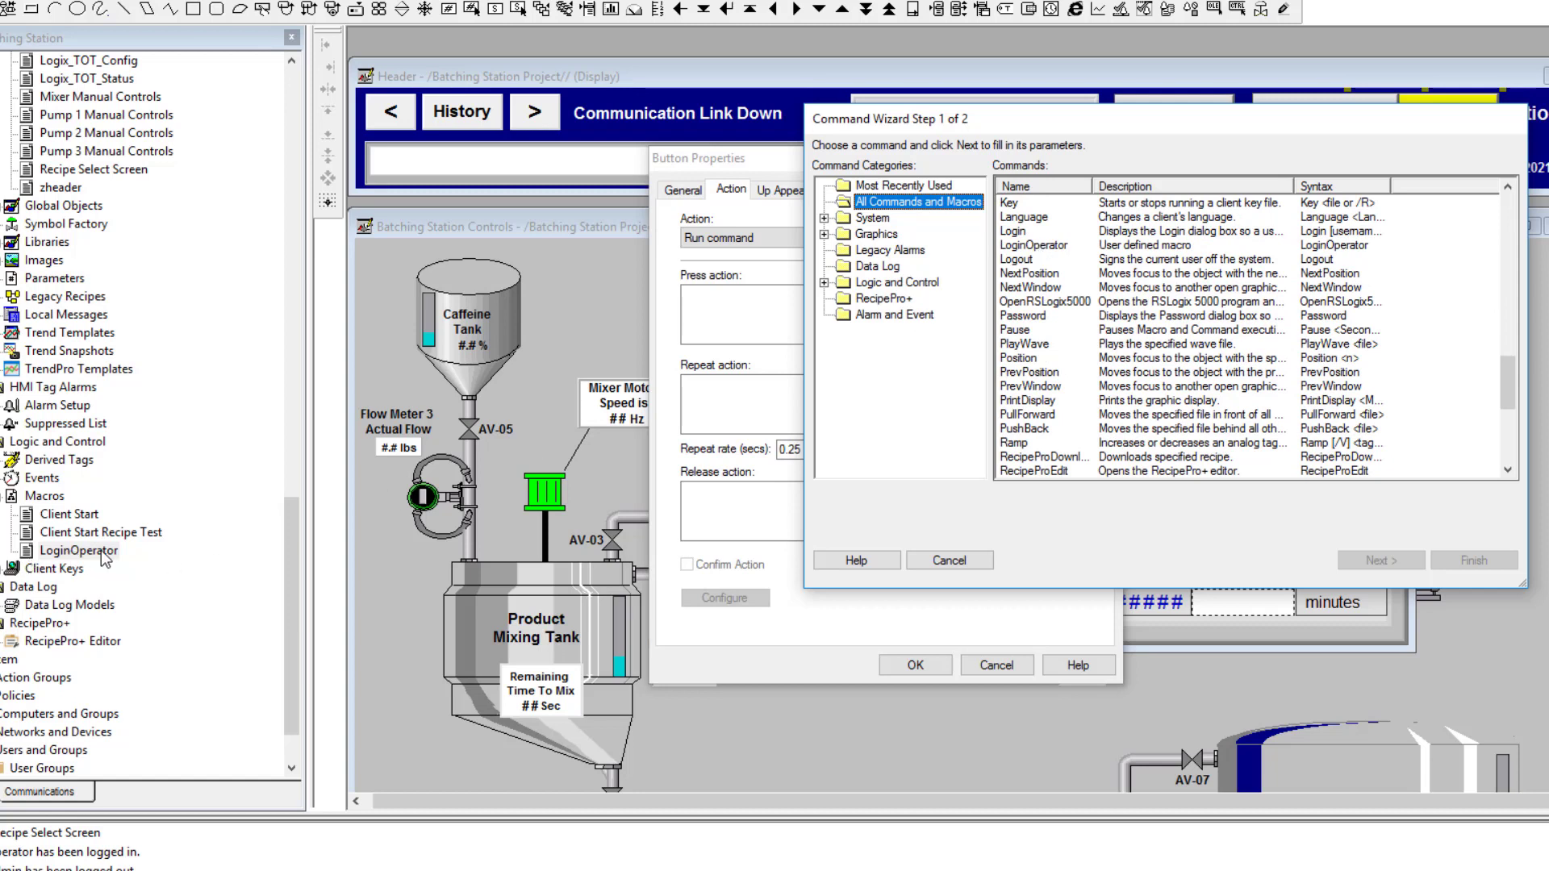
pyautogui.click(1143, 246)
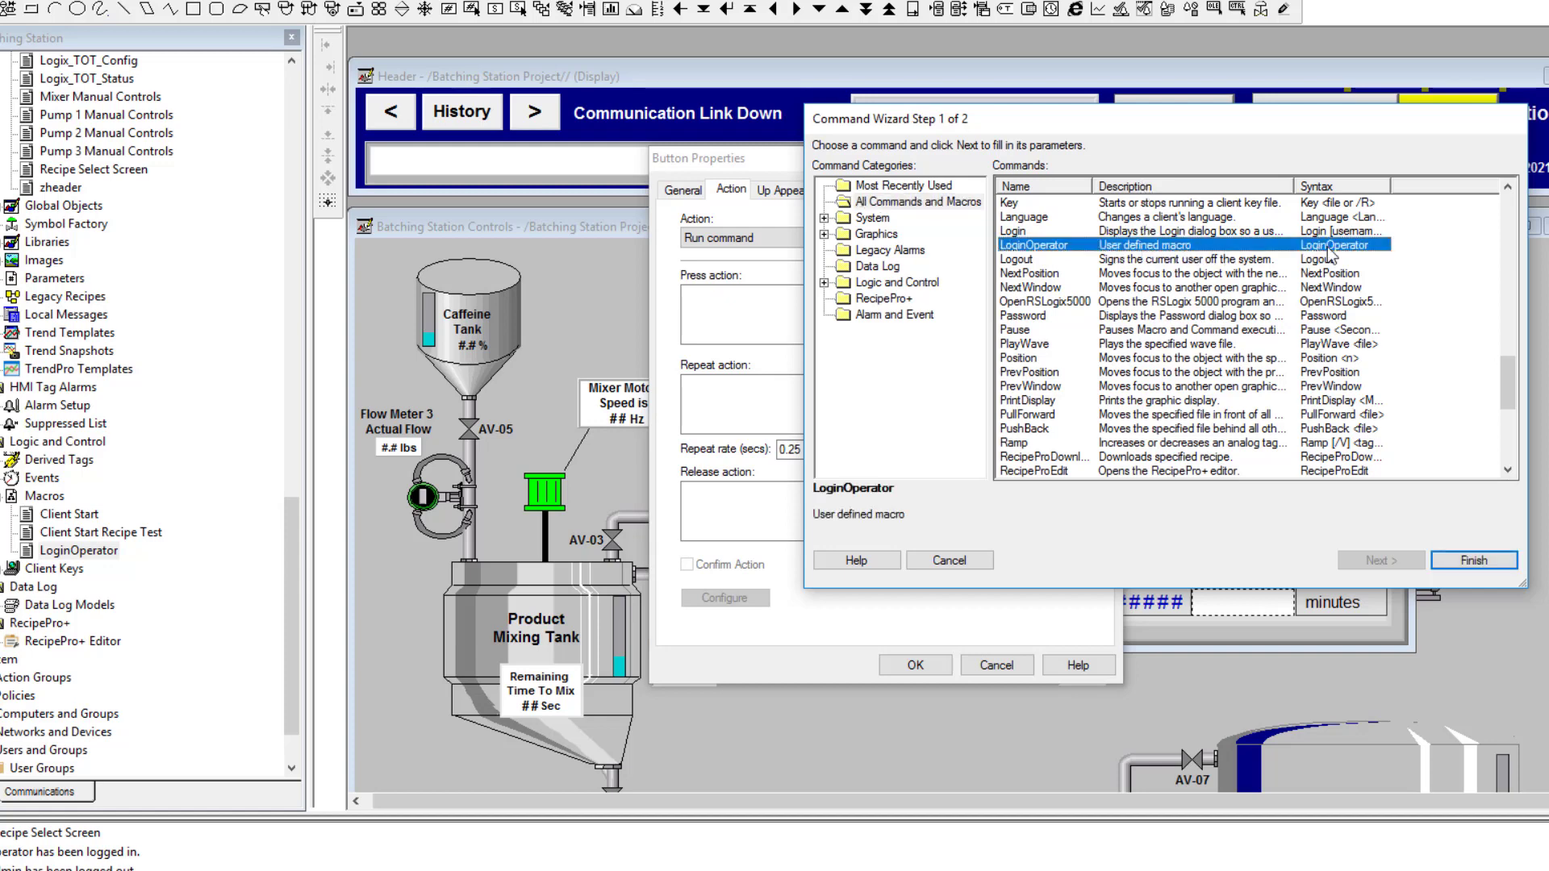
pyautogui.click(1456, 565)
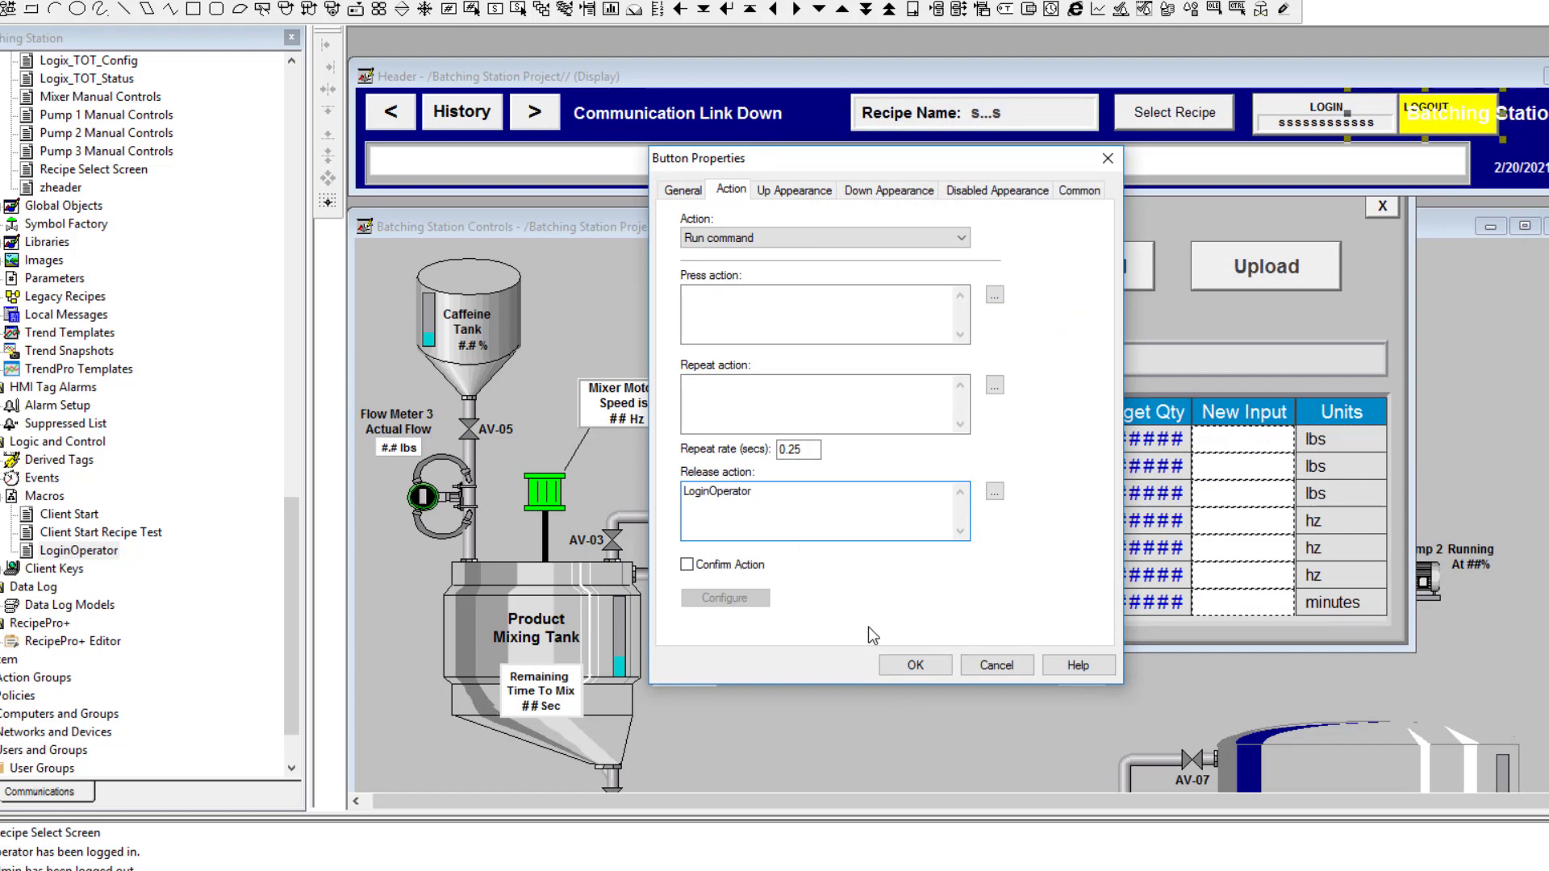
pyautogui.click(920, 666)
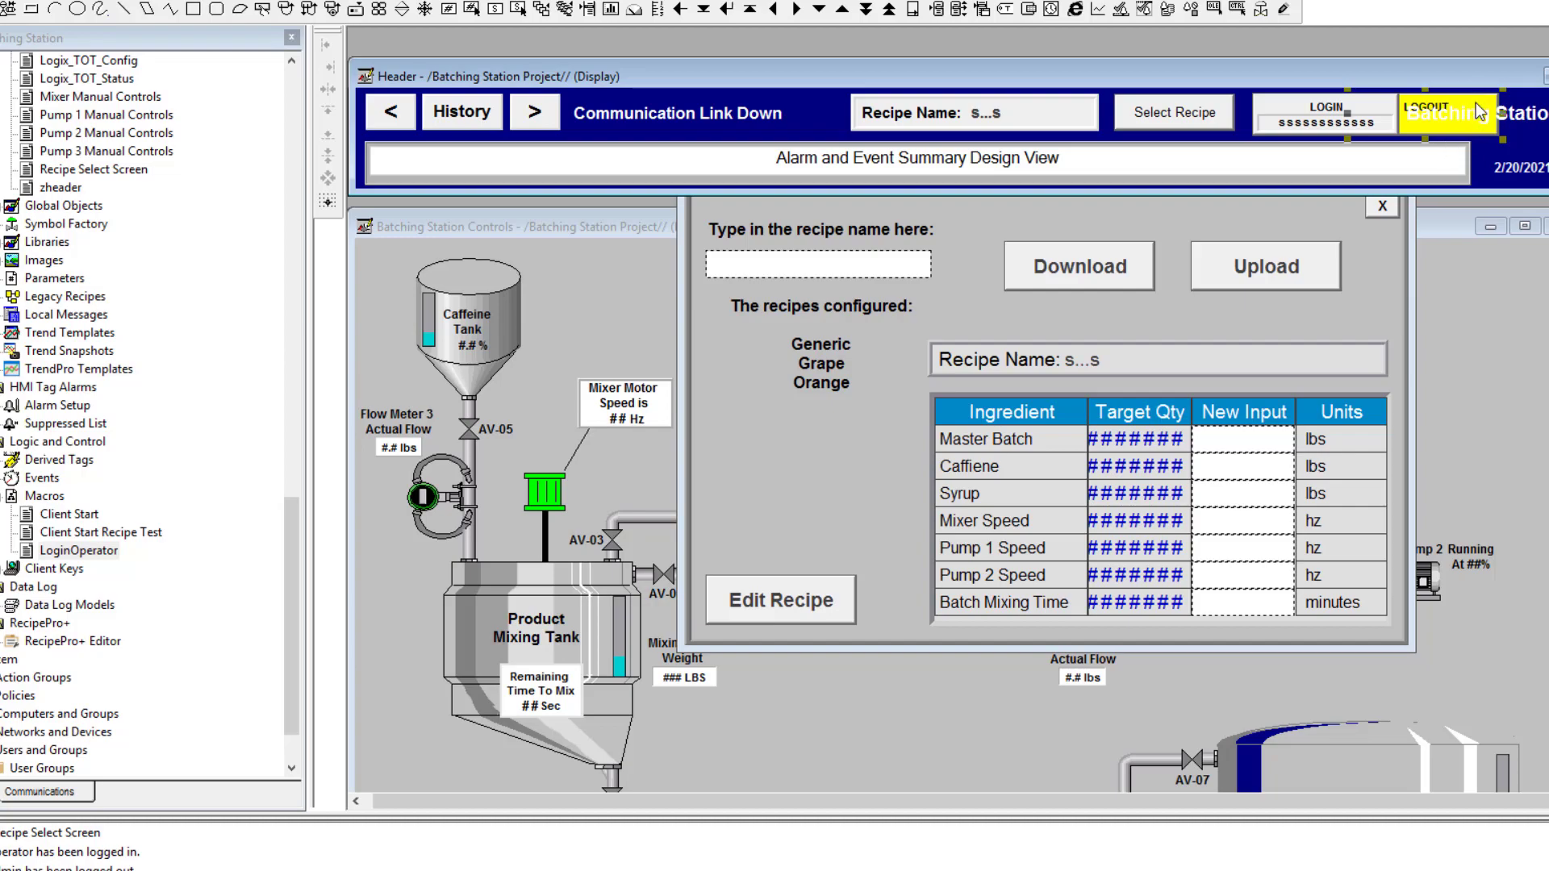
# Review LOGOUT's visibility expression CurrentUserName() == "operator", then restack the button over LOGIN
pyautogui.moveTo(1460, 100); pyautogui.dragTo(1462, 124)
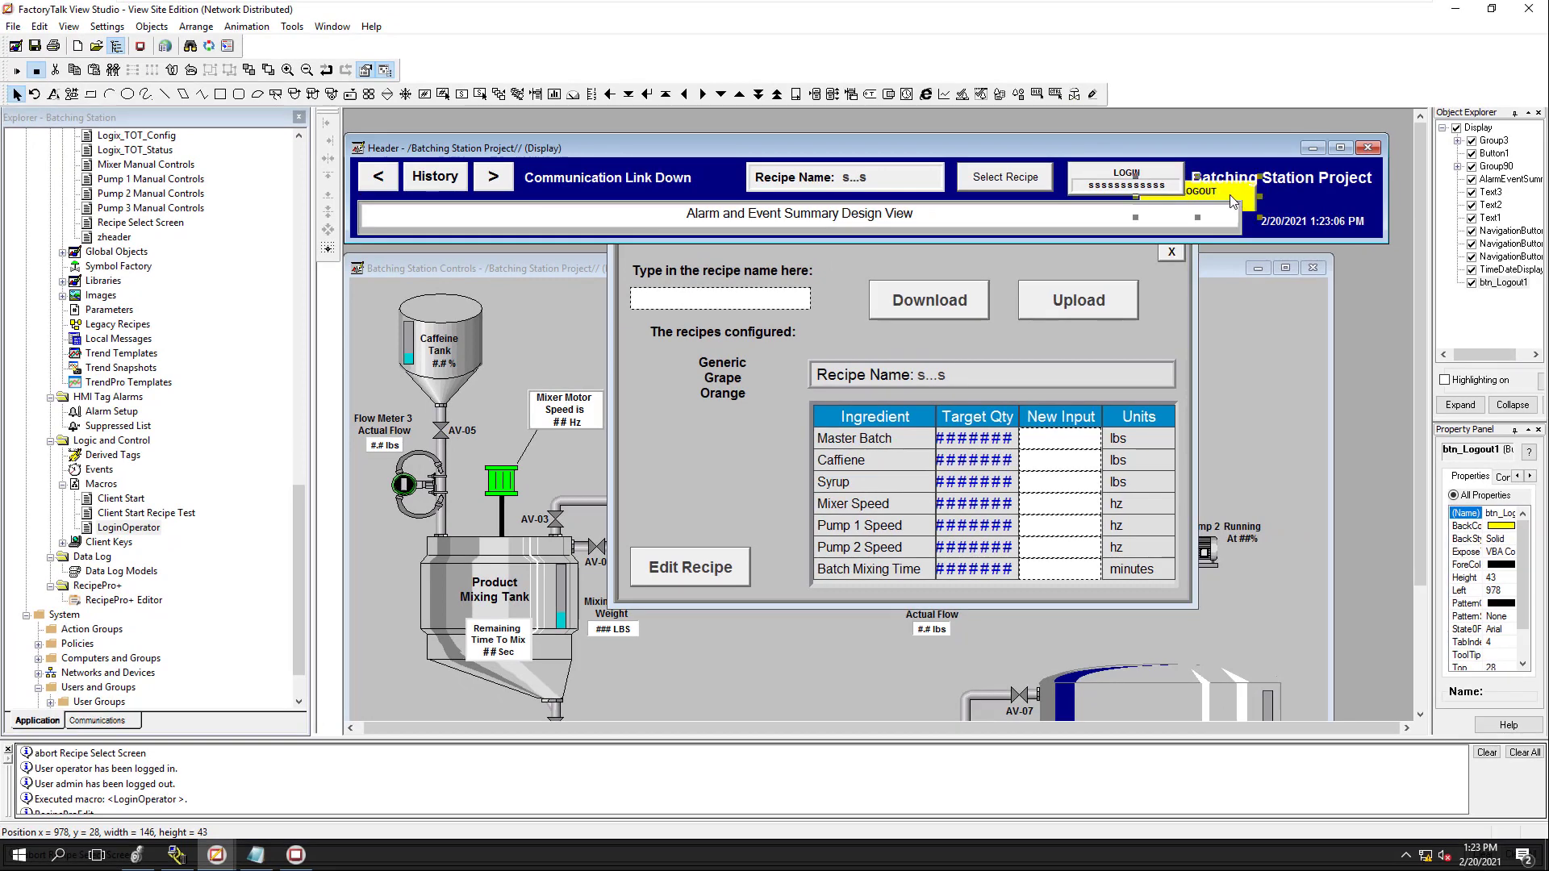
pyautogui.moveTo(1232, 179); pyautogui.dragTo(1237, 160)
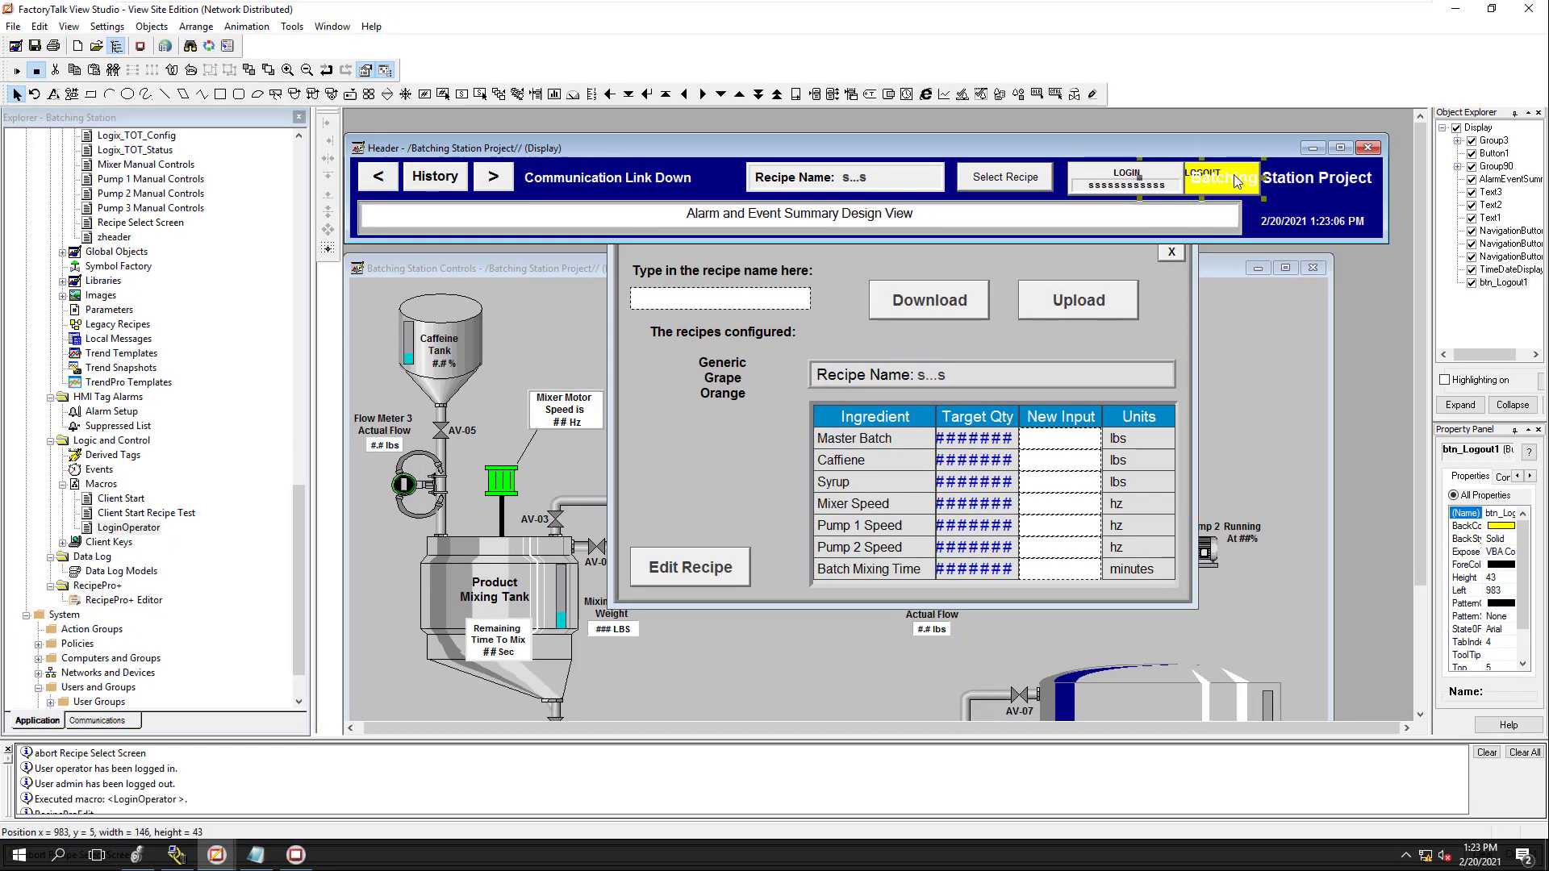
pyautogui.rightClick(1234, 172)
pyautogui.press('Escape')
pyautogui.rightClick(1242, 174)
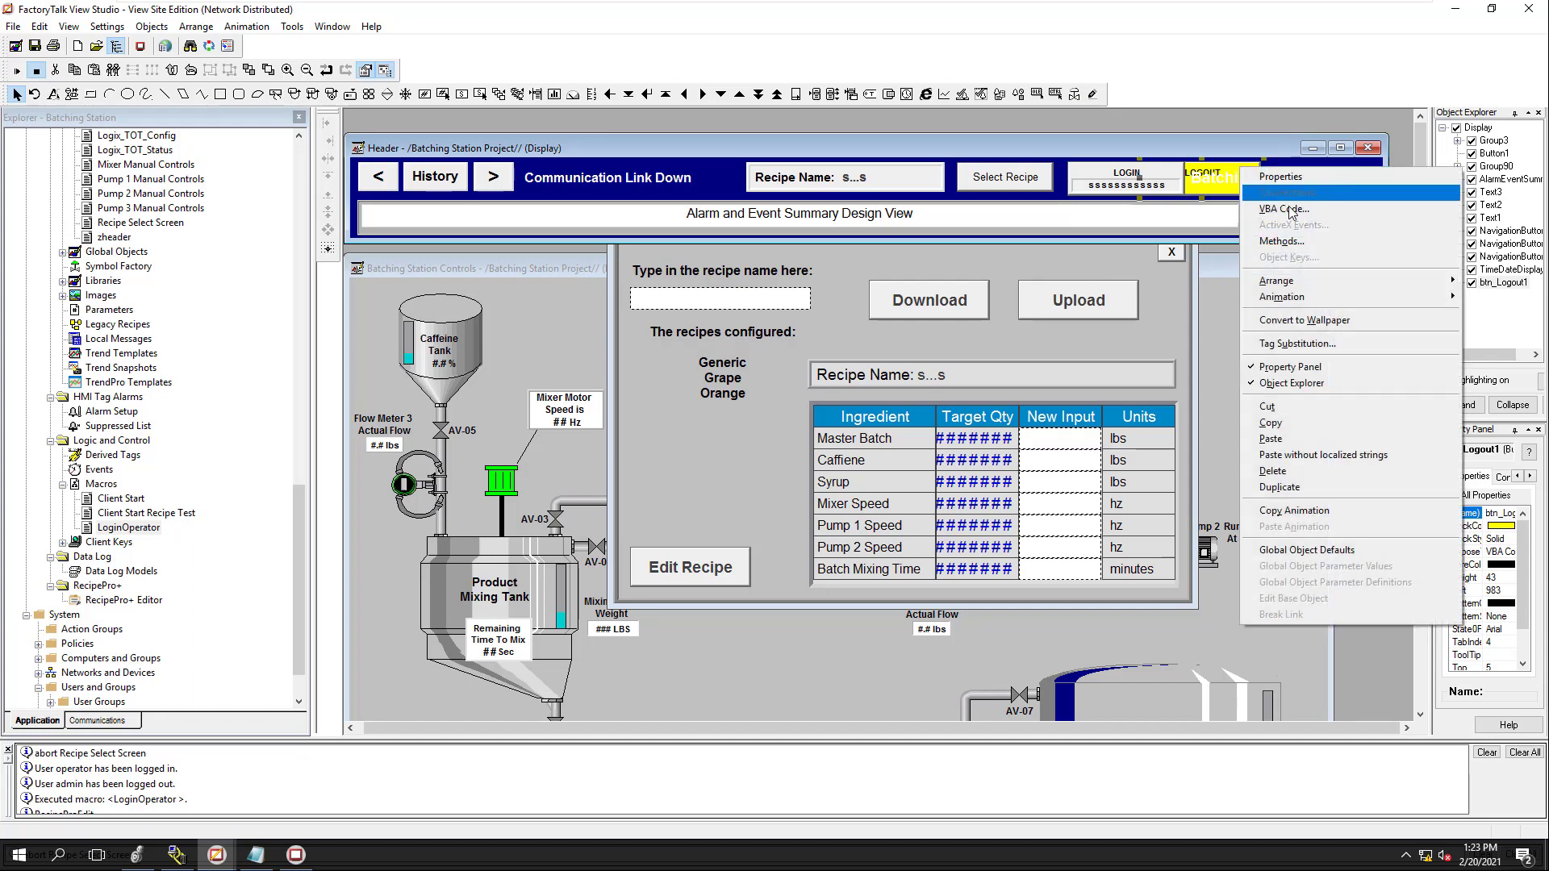
pyautogui.moveTo(1309, 299)
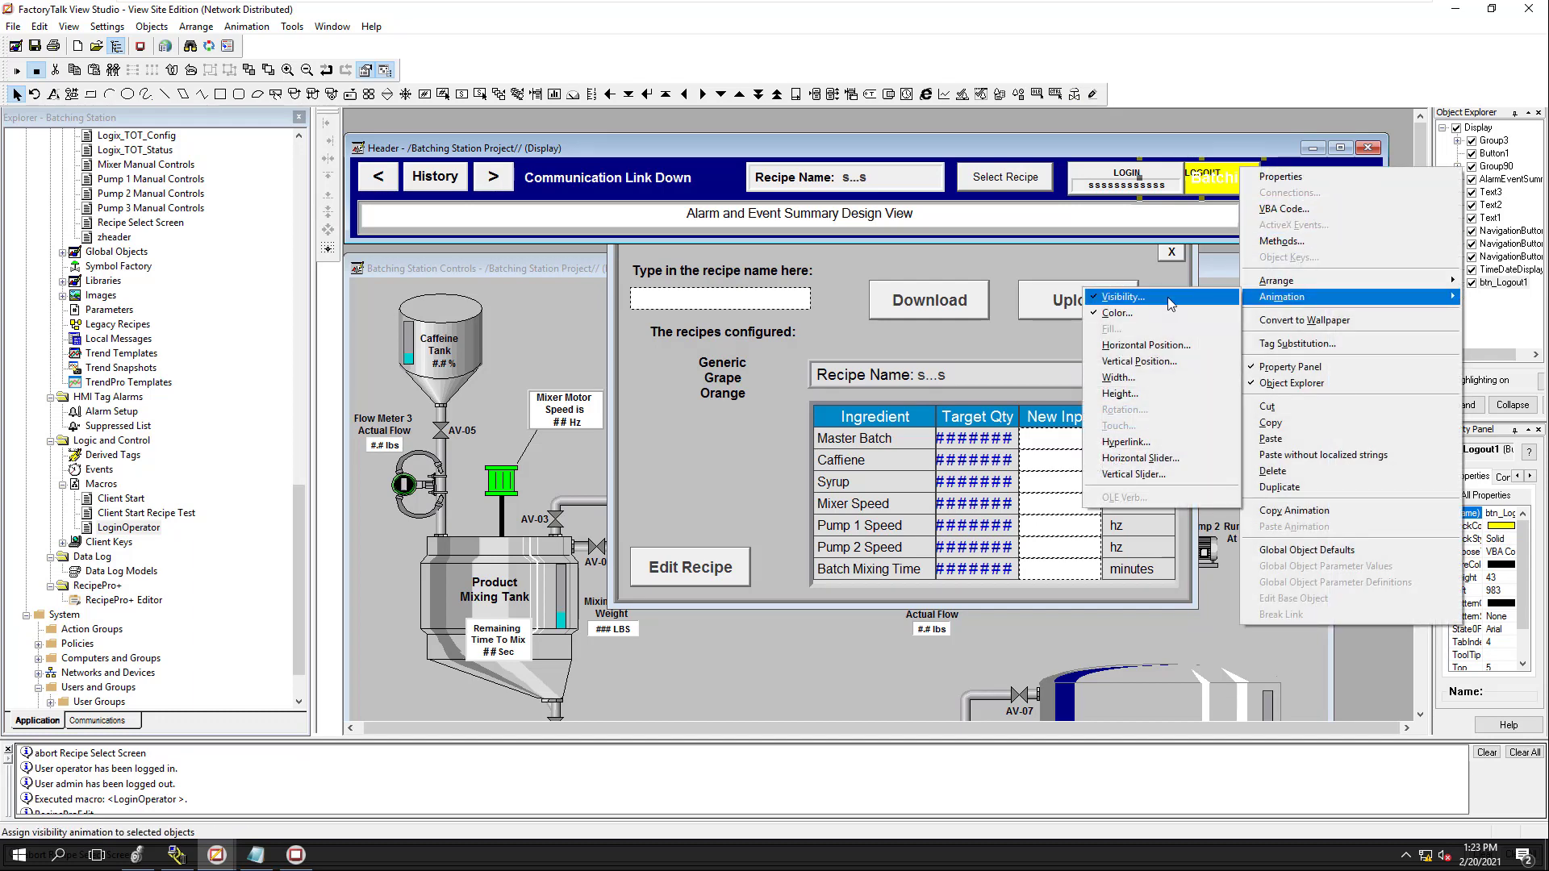
pyautogui.click(1123, 297)
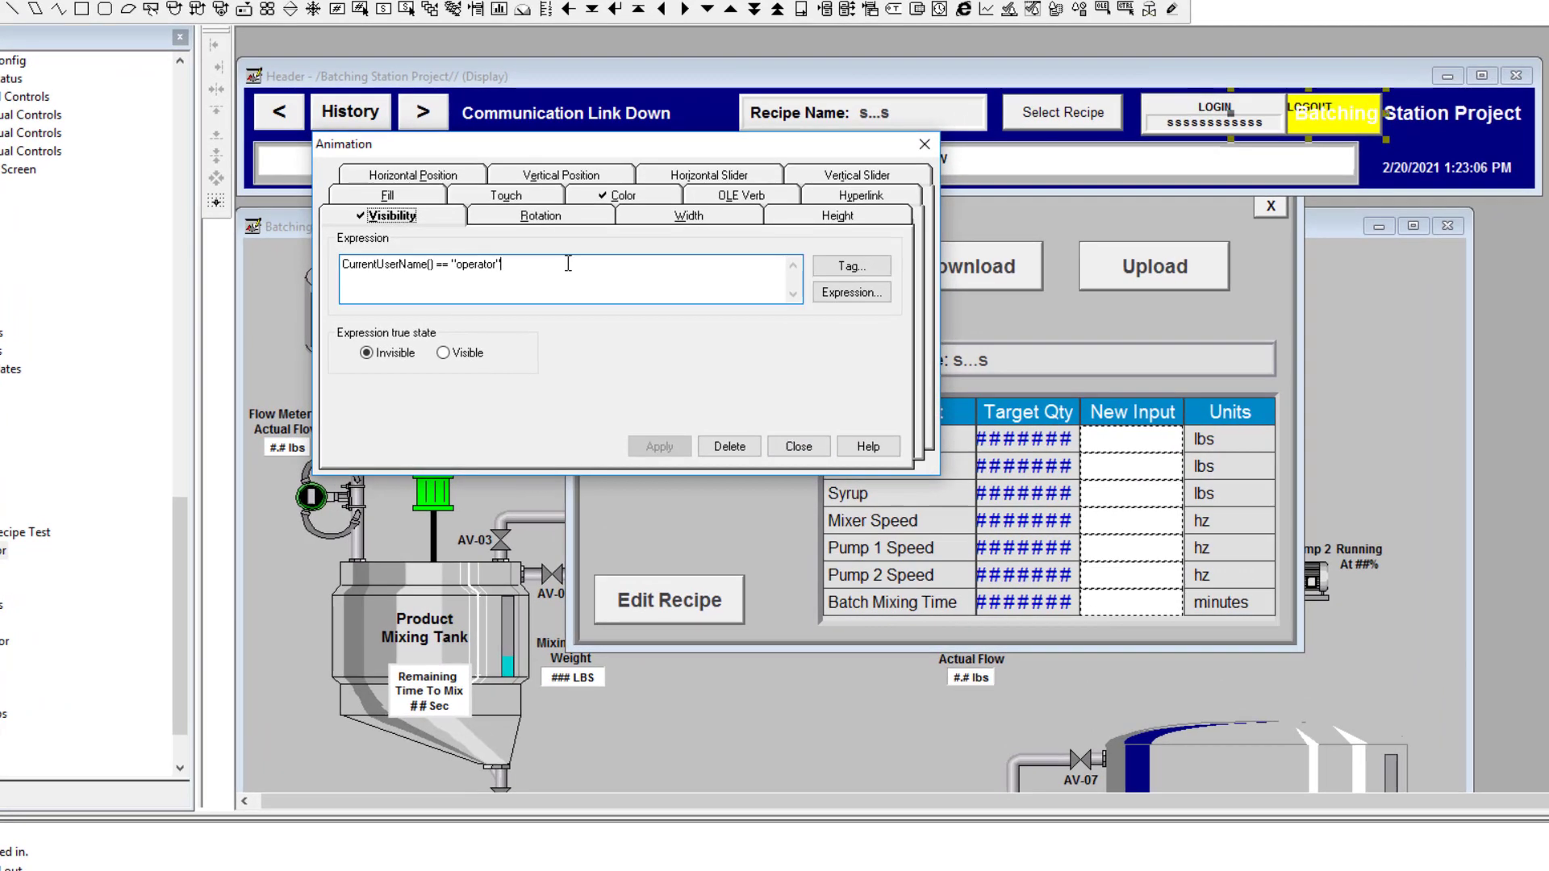
pyautogui.moveTo(568, 264); pyautogui.dragTo(336, 264)
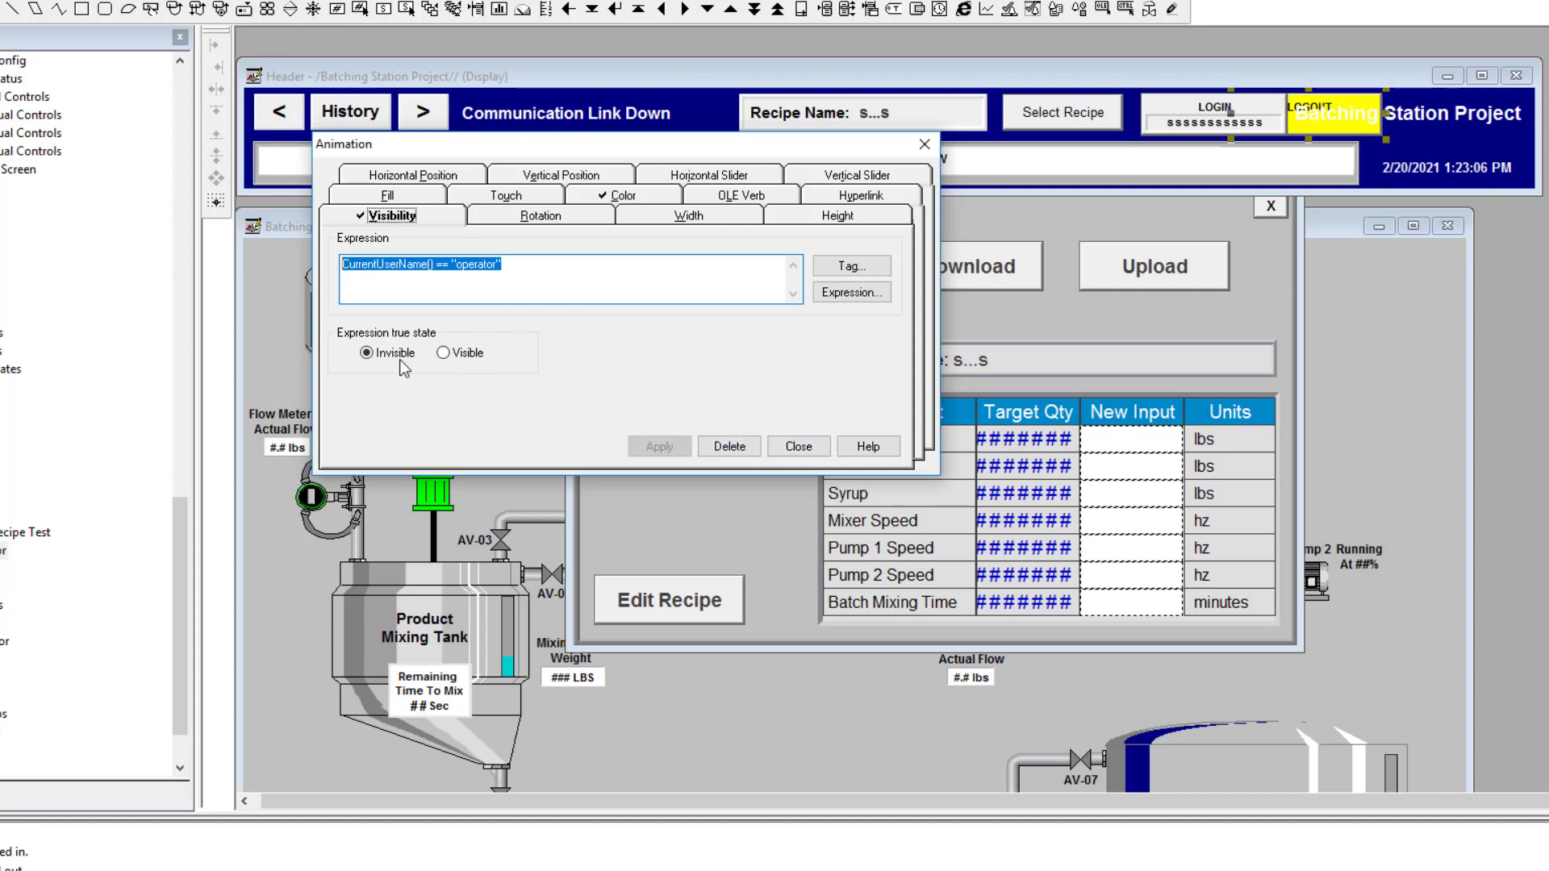
pyautogui.click(650, 198)
pyautogui.click(797, 446)
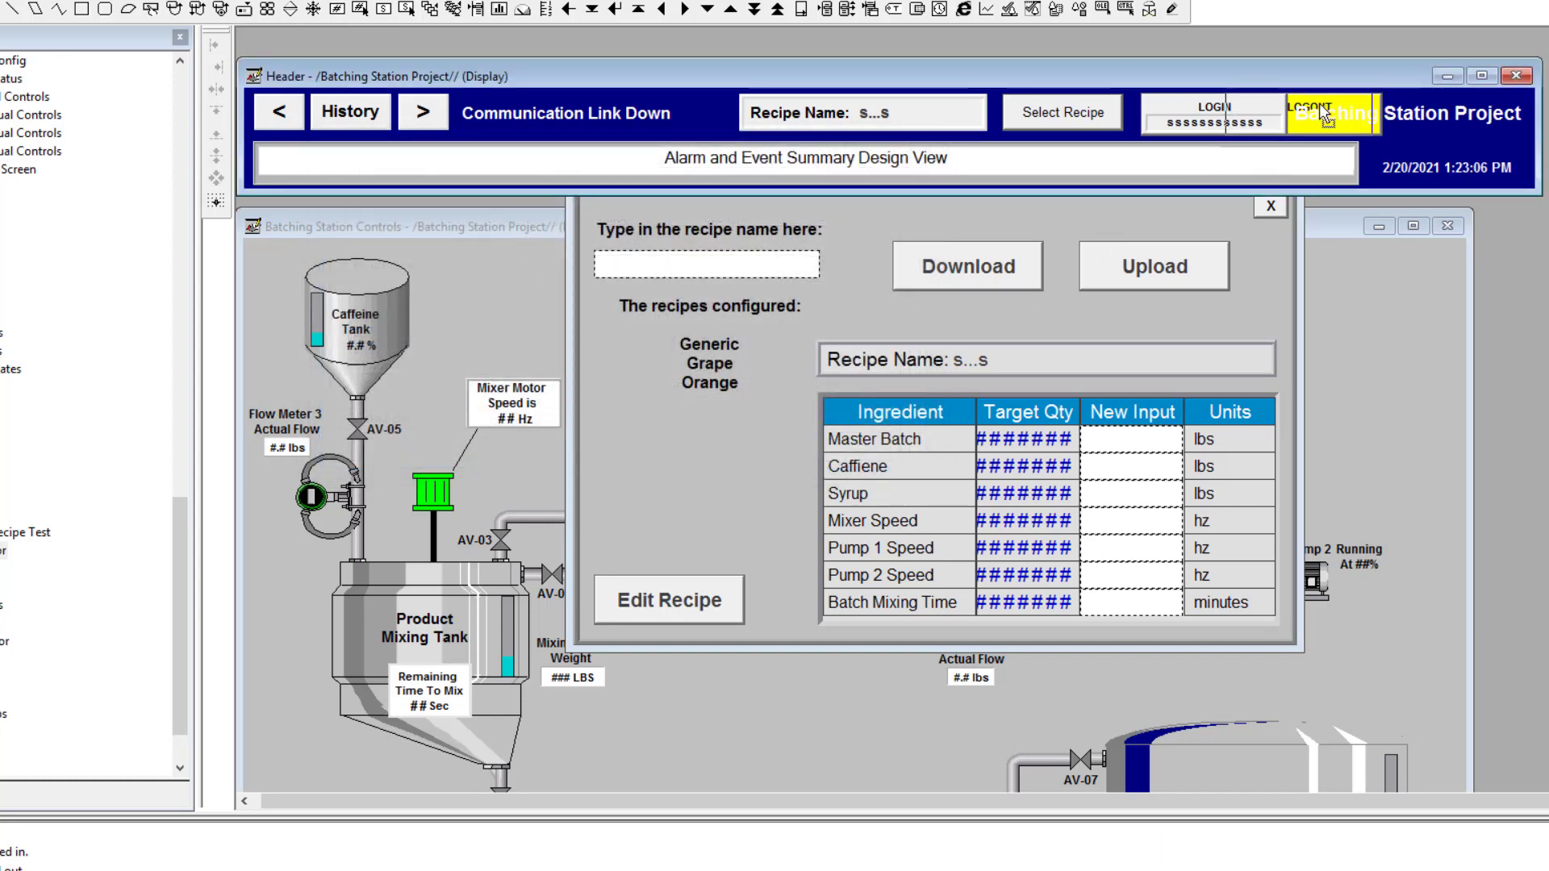
pyautogui.click(1248, 105)
pyautogui.click(1249, 103)
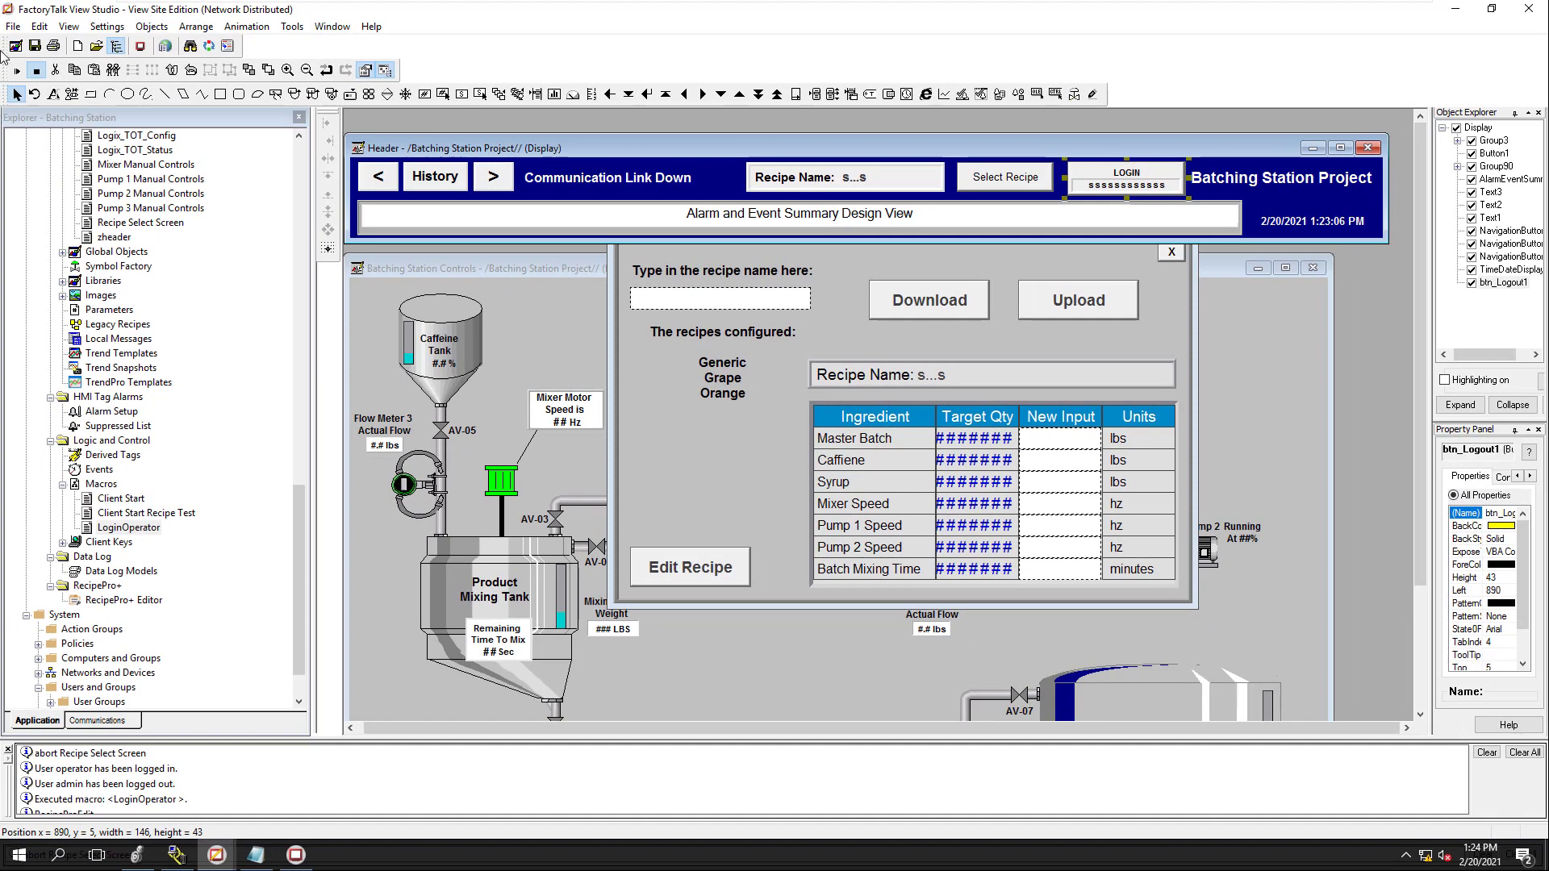
pyautogui.hotkey('ctrl', 's')
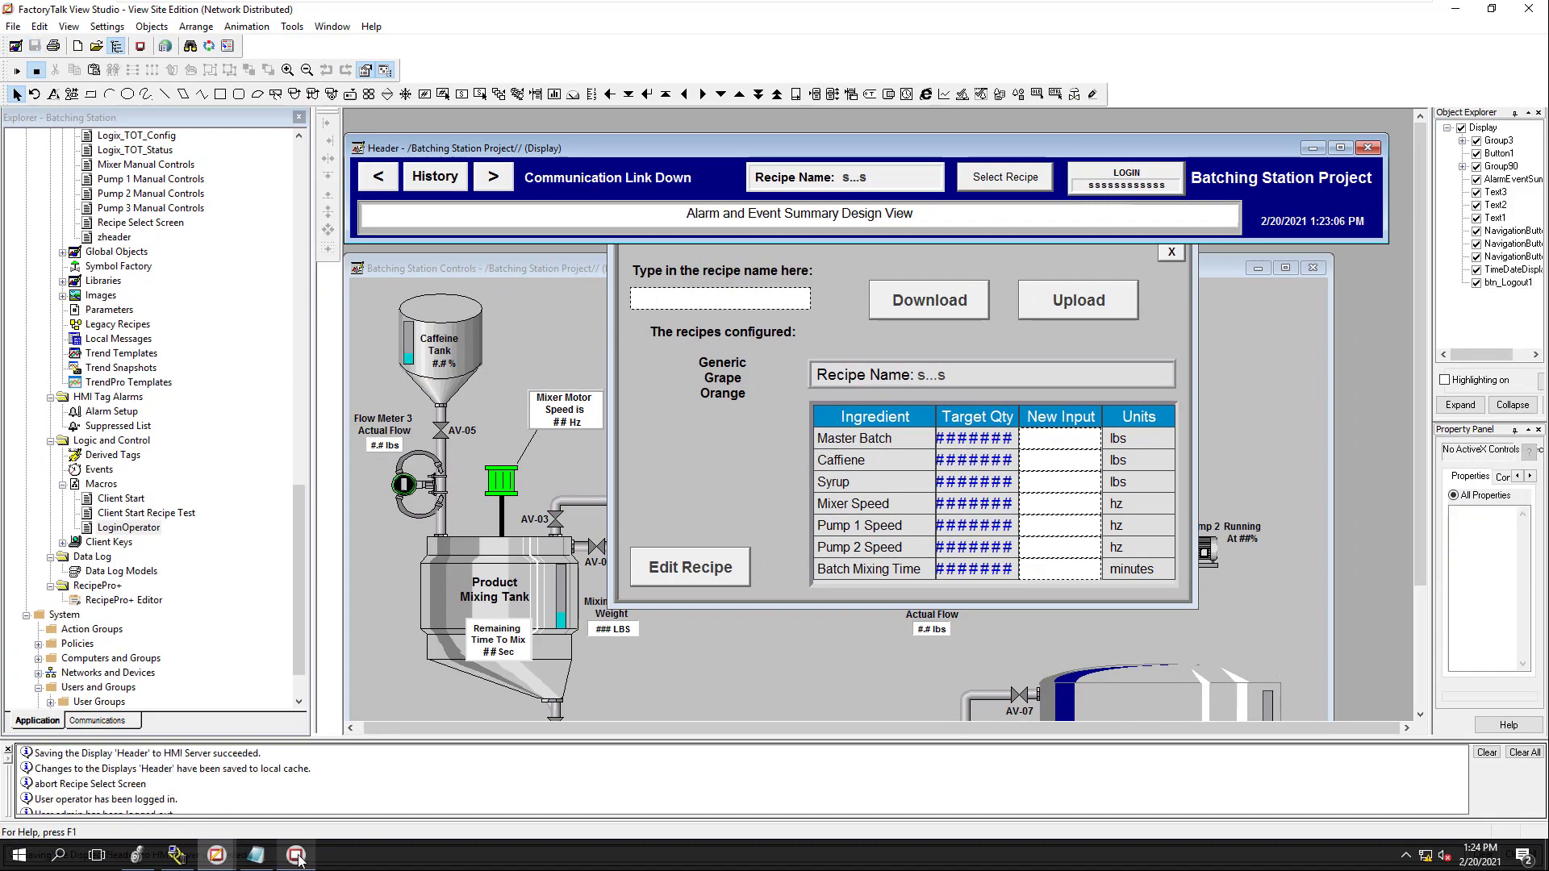
pyautogui.click(296, 855)
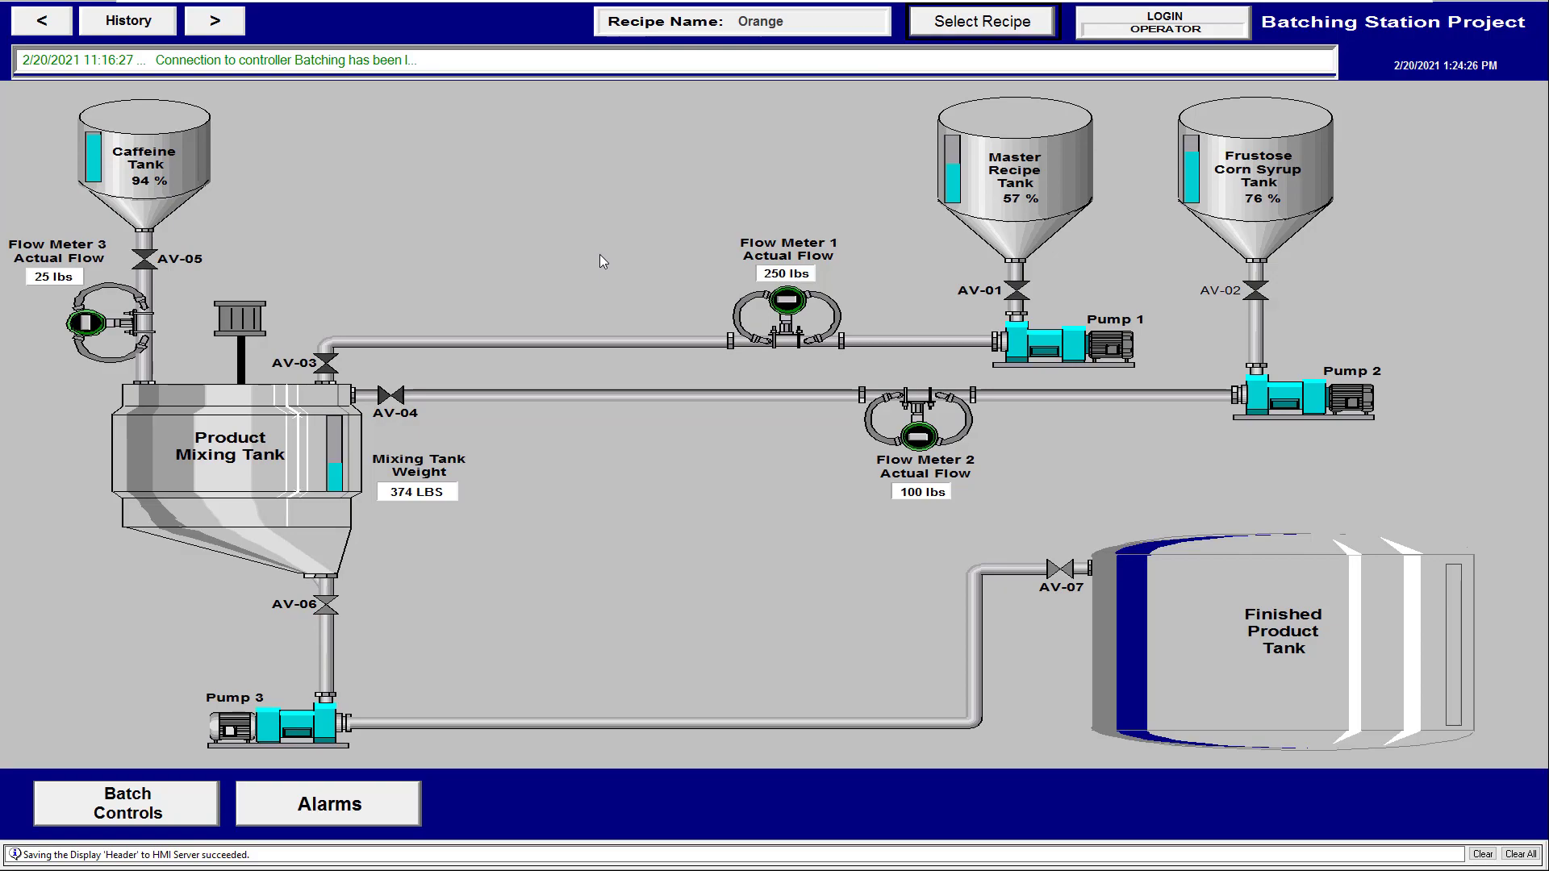
pyautogui.hotkey('alt', 'Tab')
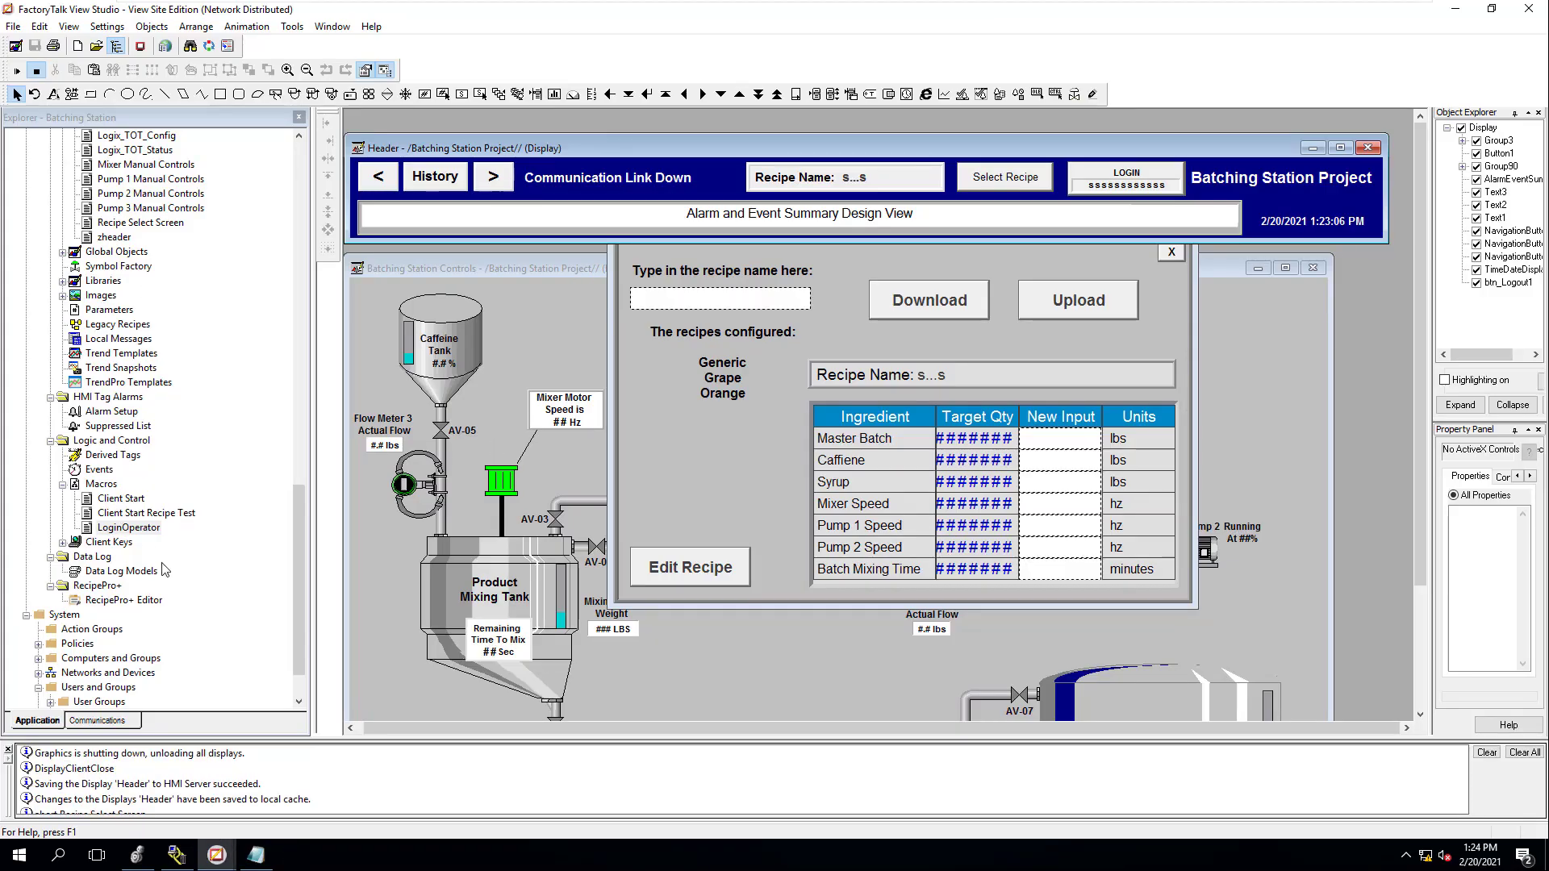
pyautogui.click(132, 499)
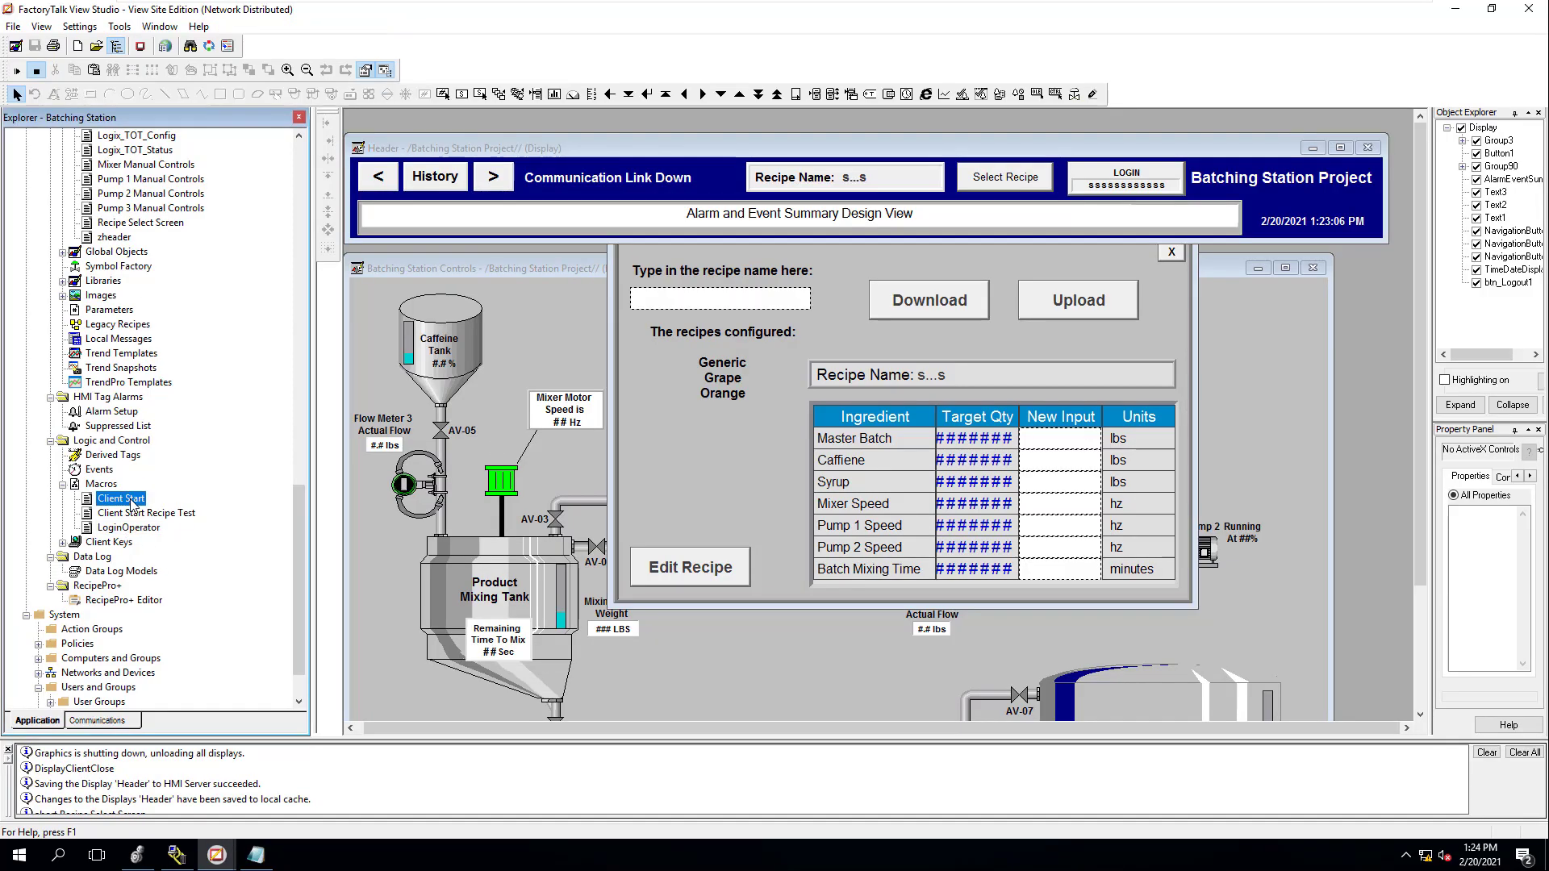
# Open the Client Start macro and highlight its client-key, footer, header, main-screen and operator-login lines
pyautogui.doubleClick(131, 500)
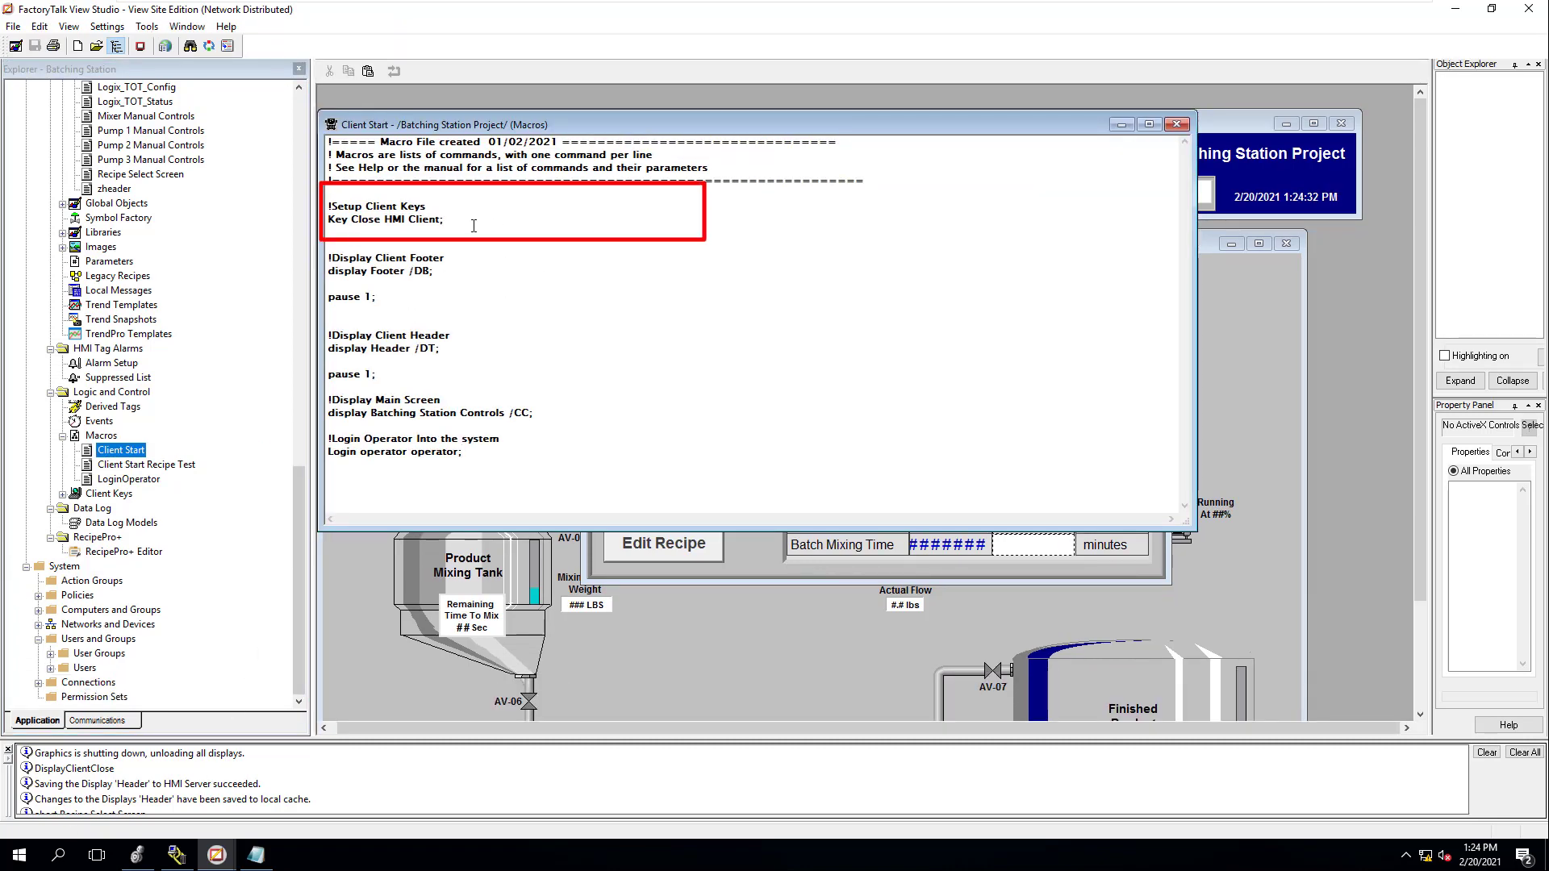
pyautogui.moveTo(474, 226); pyautogui.dragTo(327, 206)
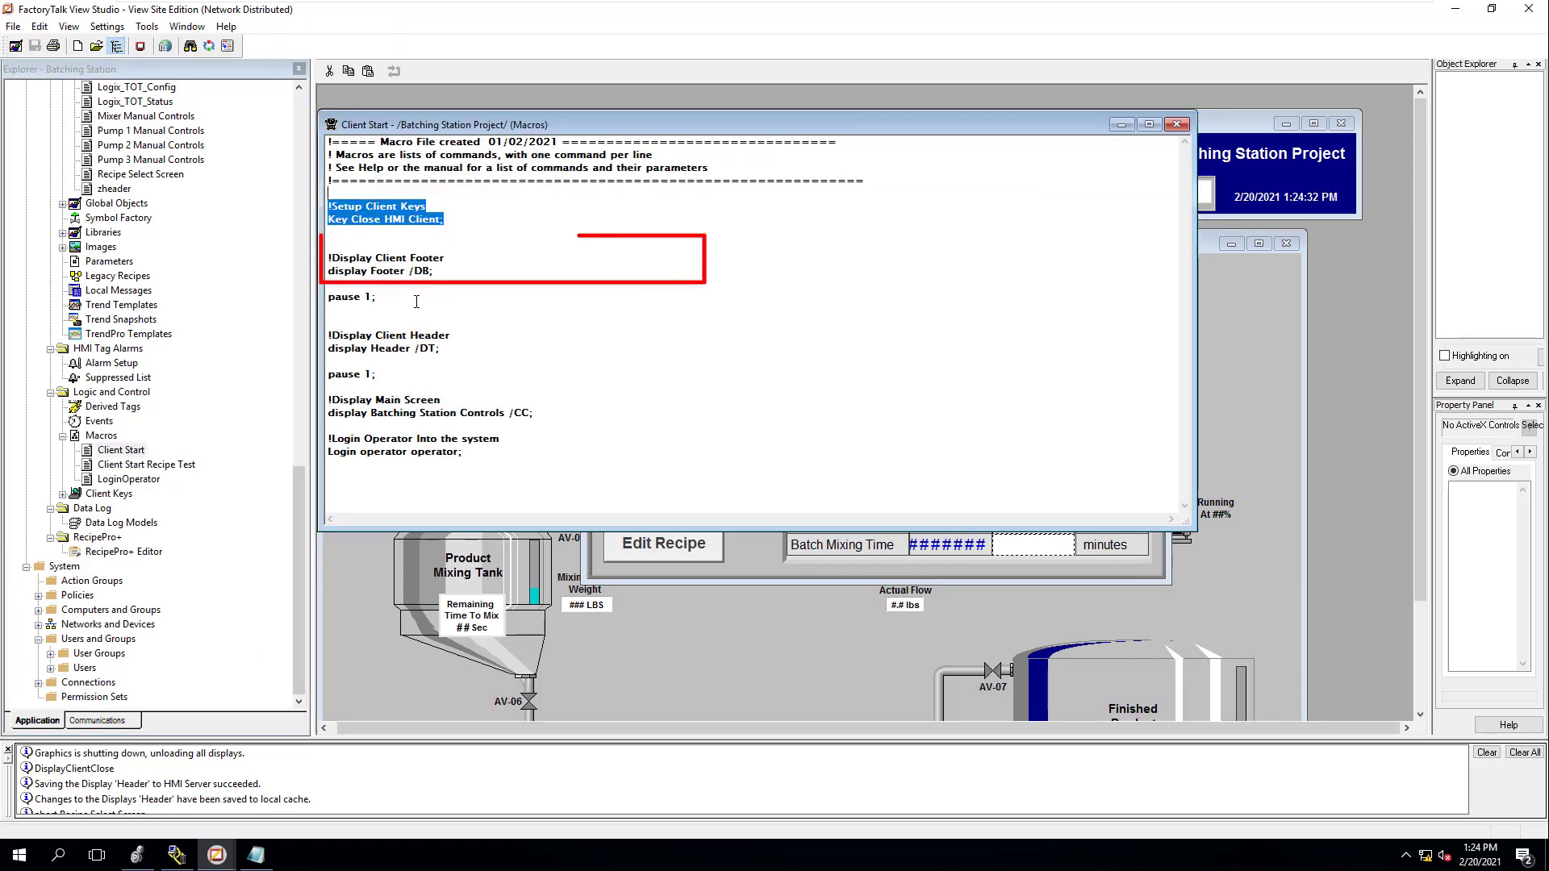
pyautogui.moveTo(440, 272); pyautogui.dragTo(334, 321)
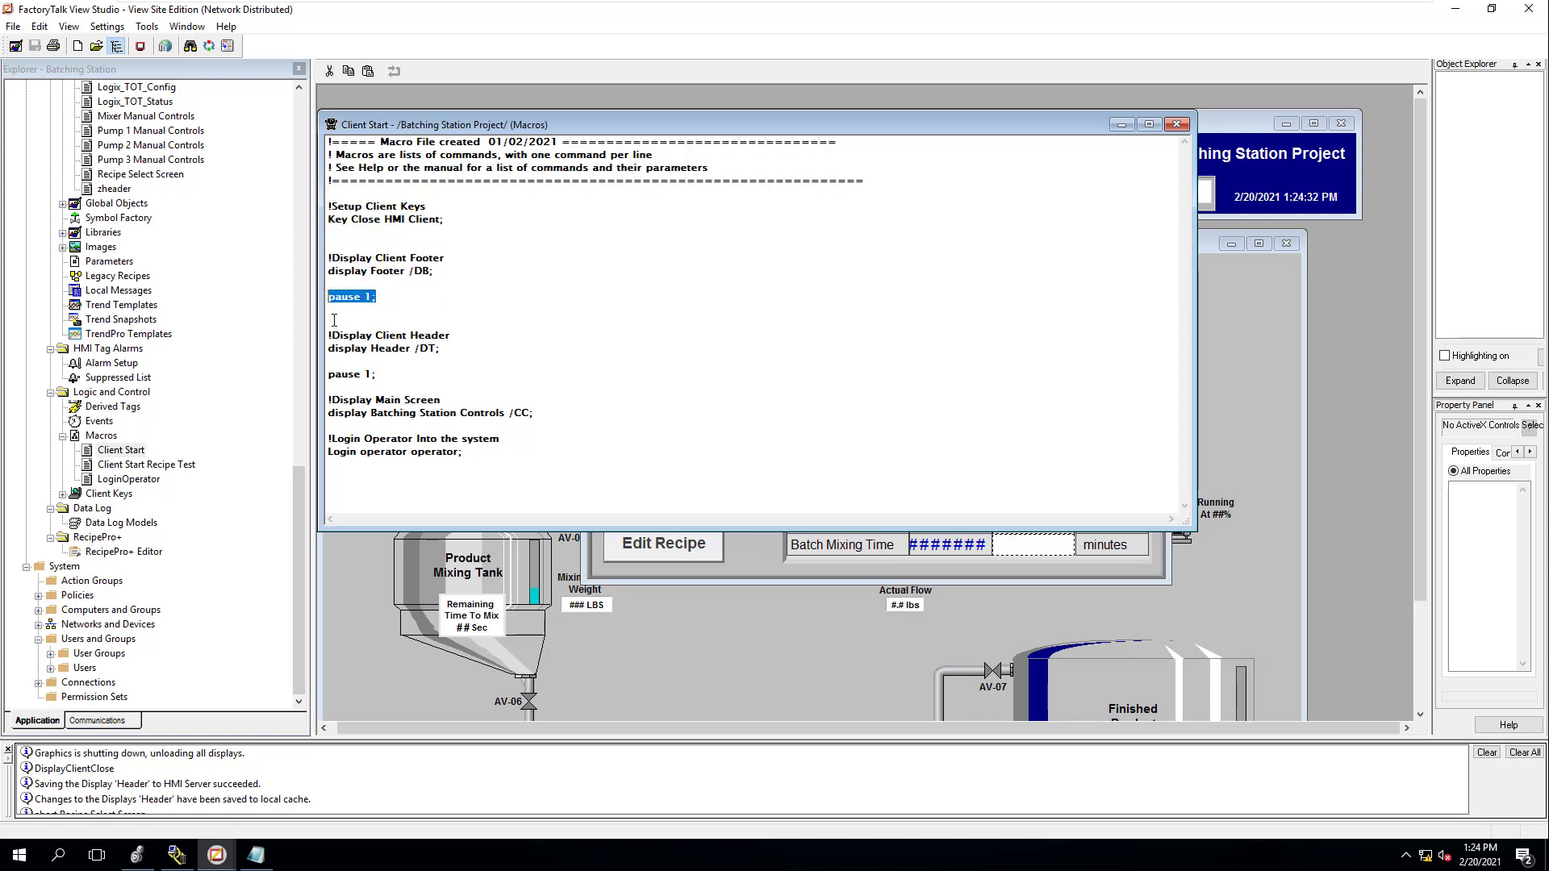
pyautogui.moveTo(454, 344); pyautogui.dragTo(331, 336)
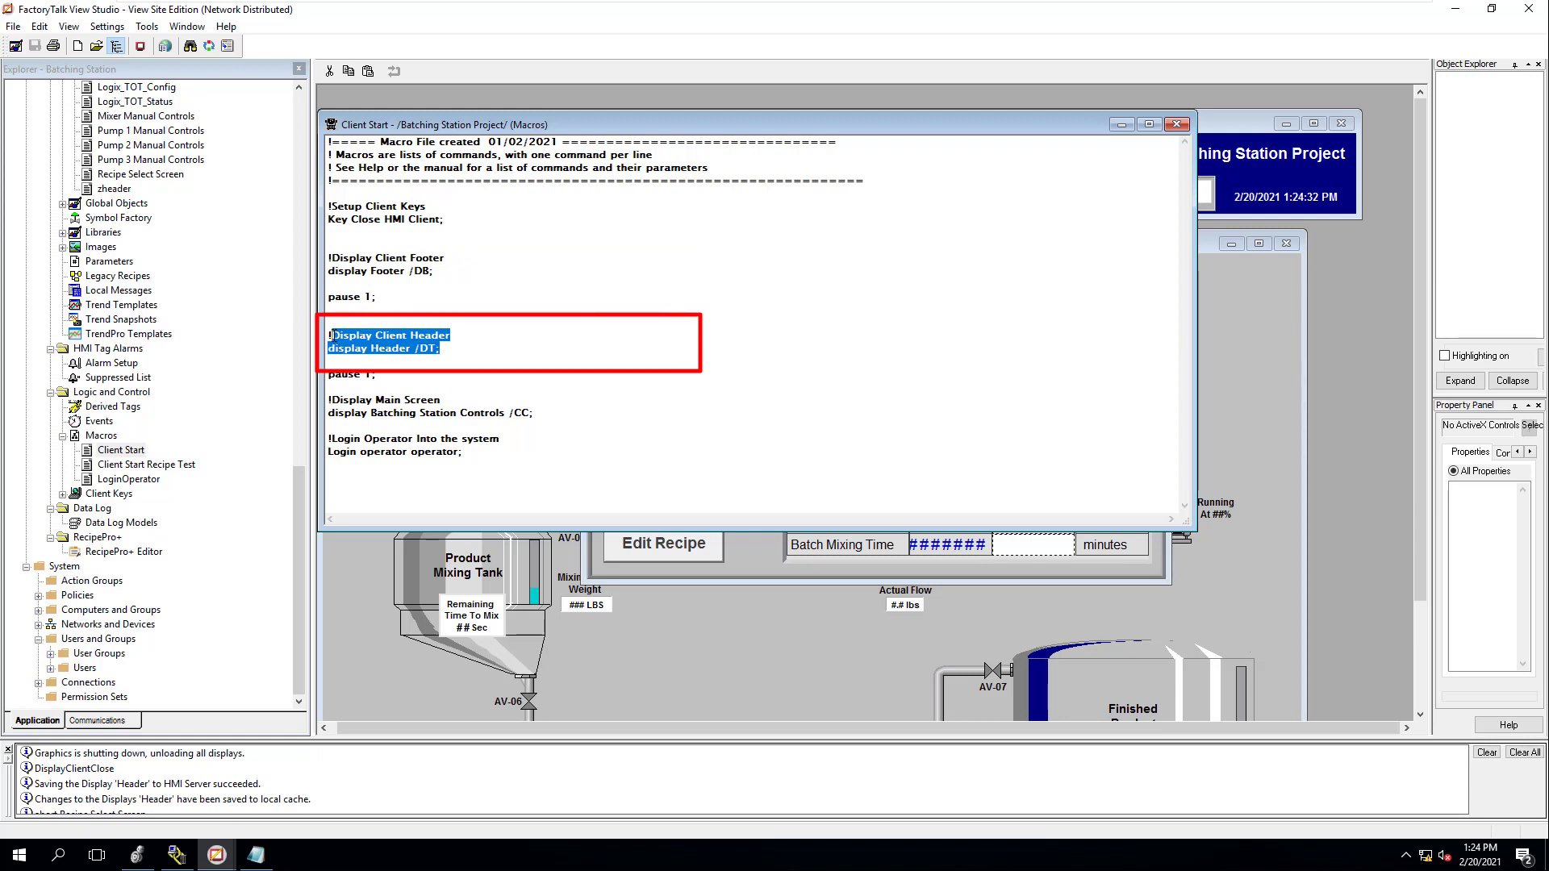
pyautogui.moveTo(534, 413); pyautogui.dragTo(326, 398)
pyautogui.moveTo(465, 452); pyautogui.dragTo(328, 425)
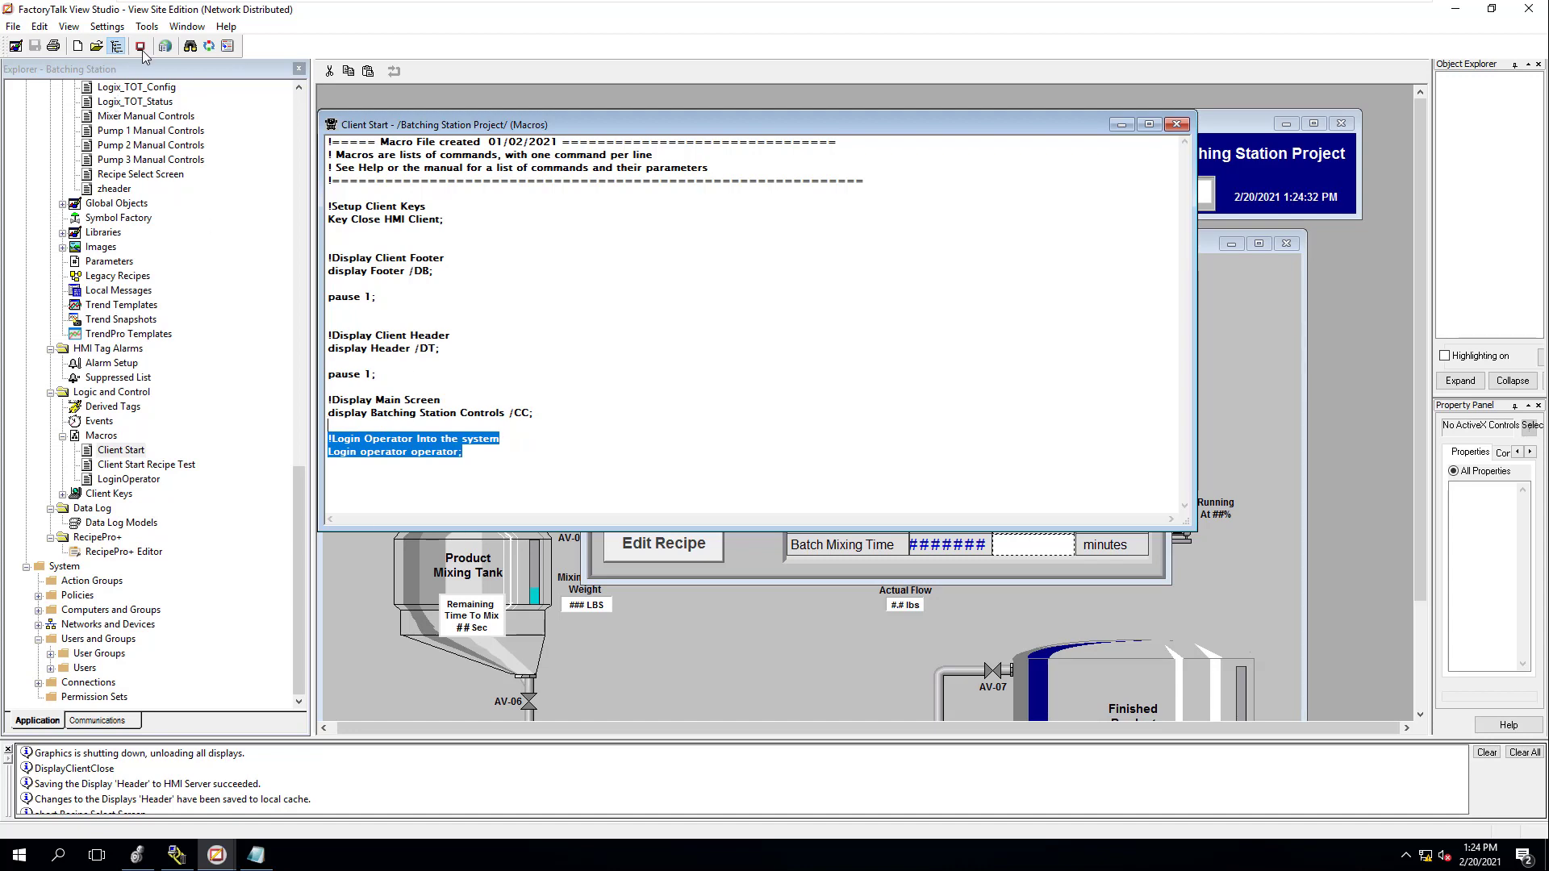
# Launch the SE Client using the existing Batching Station HMI Client configuration
pyautogui.click(141, 47)
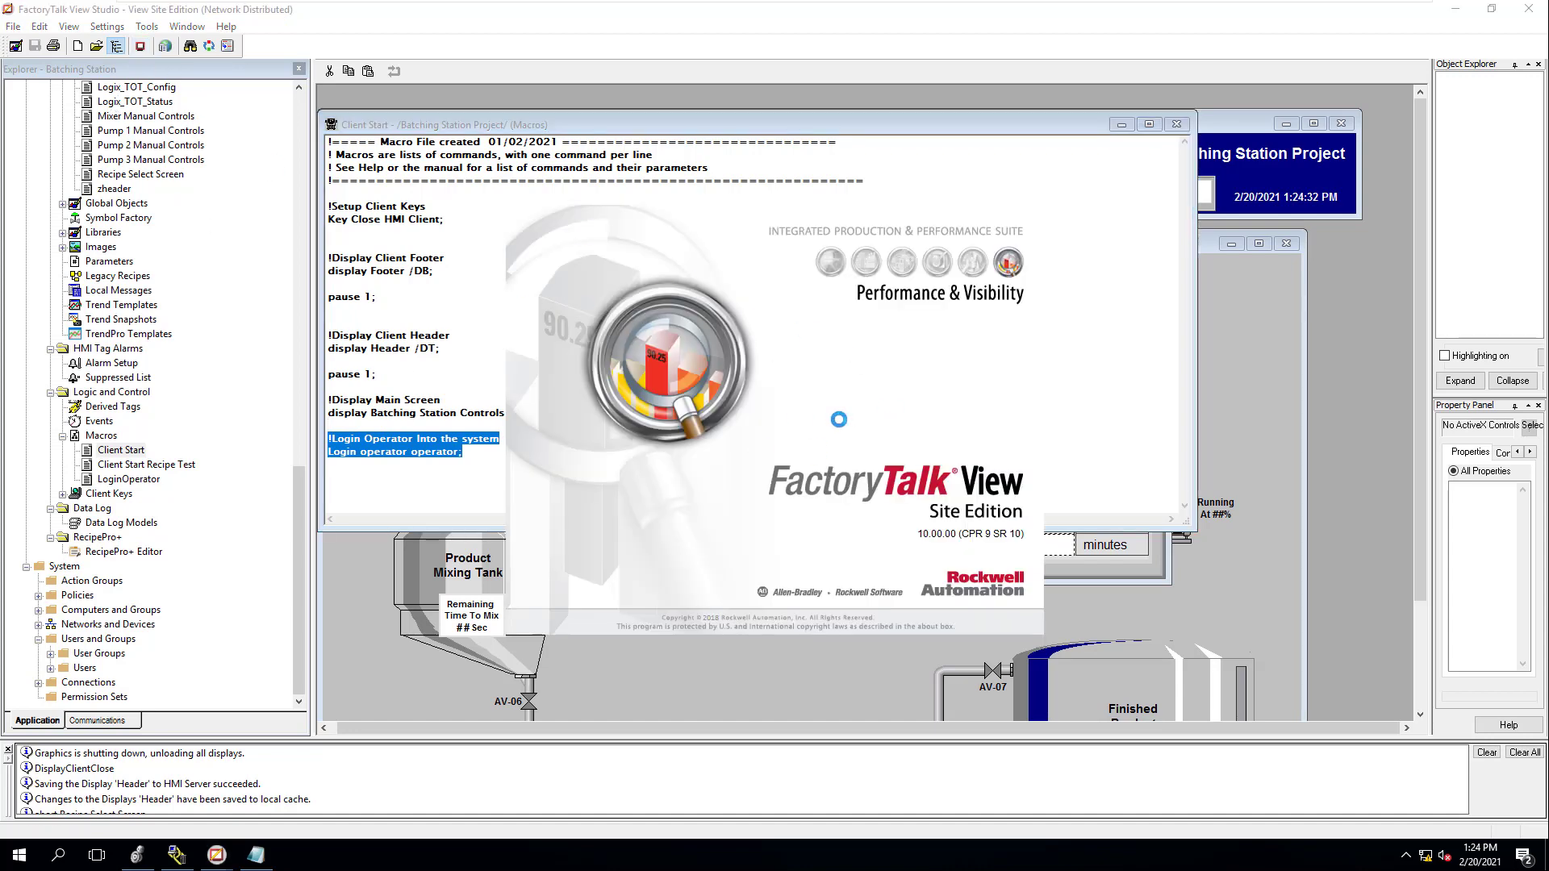
pyautogui.click(788, 548)
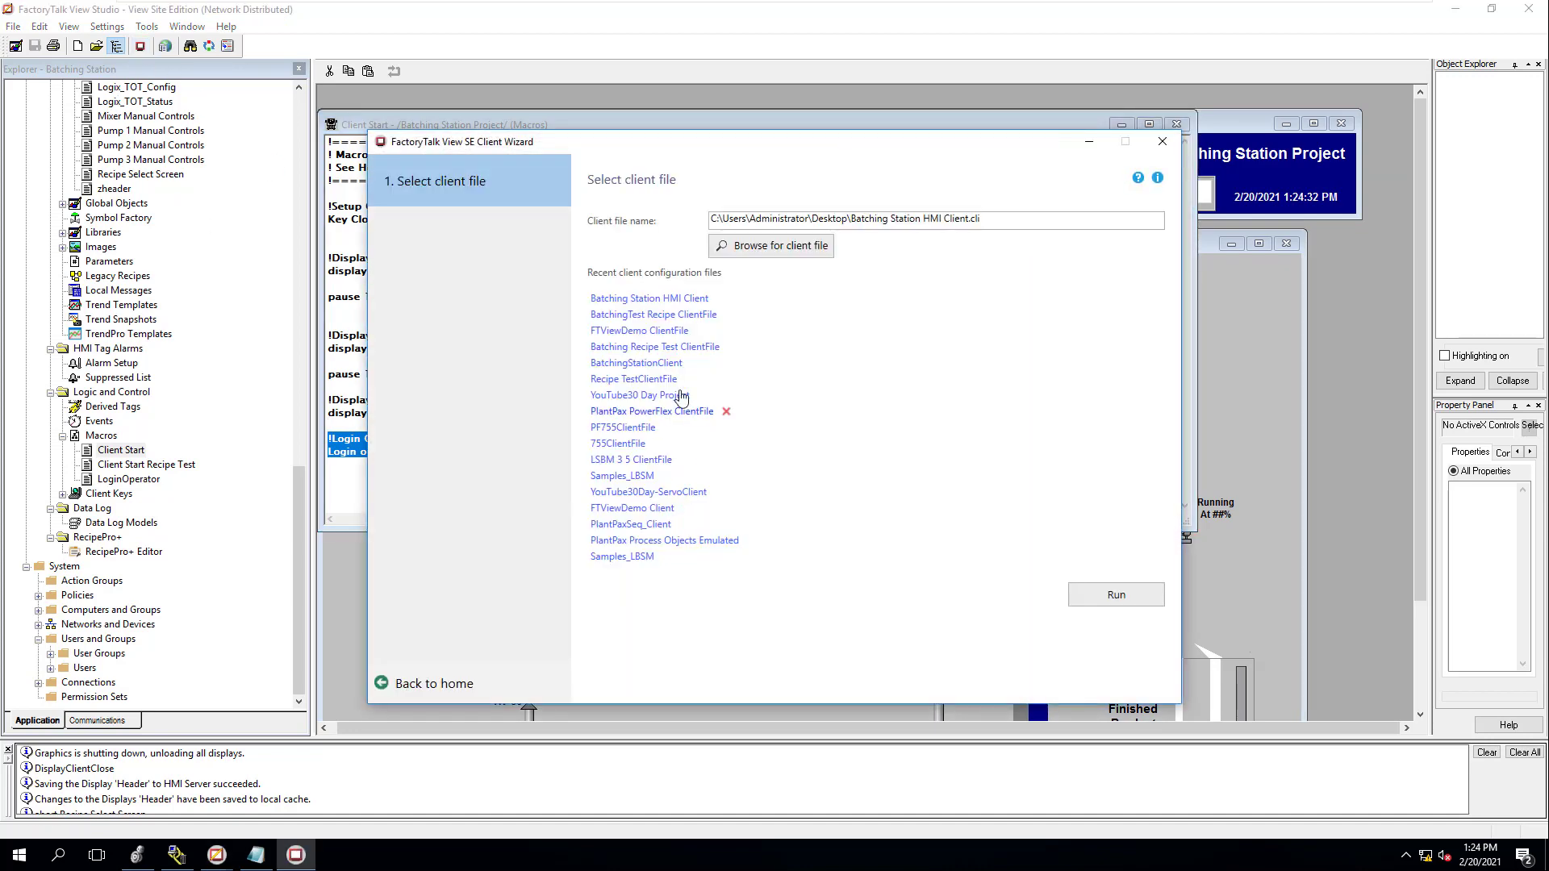
pyautogui.click(655, 300)
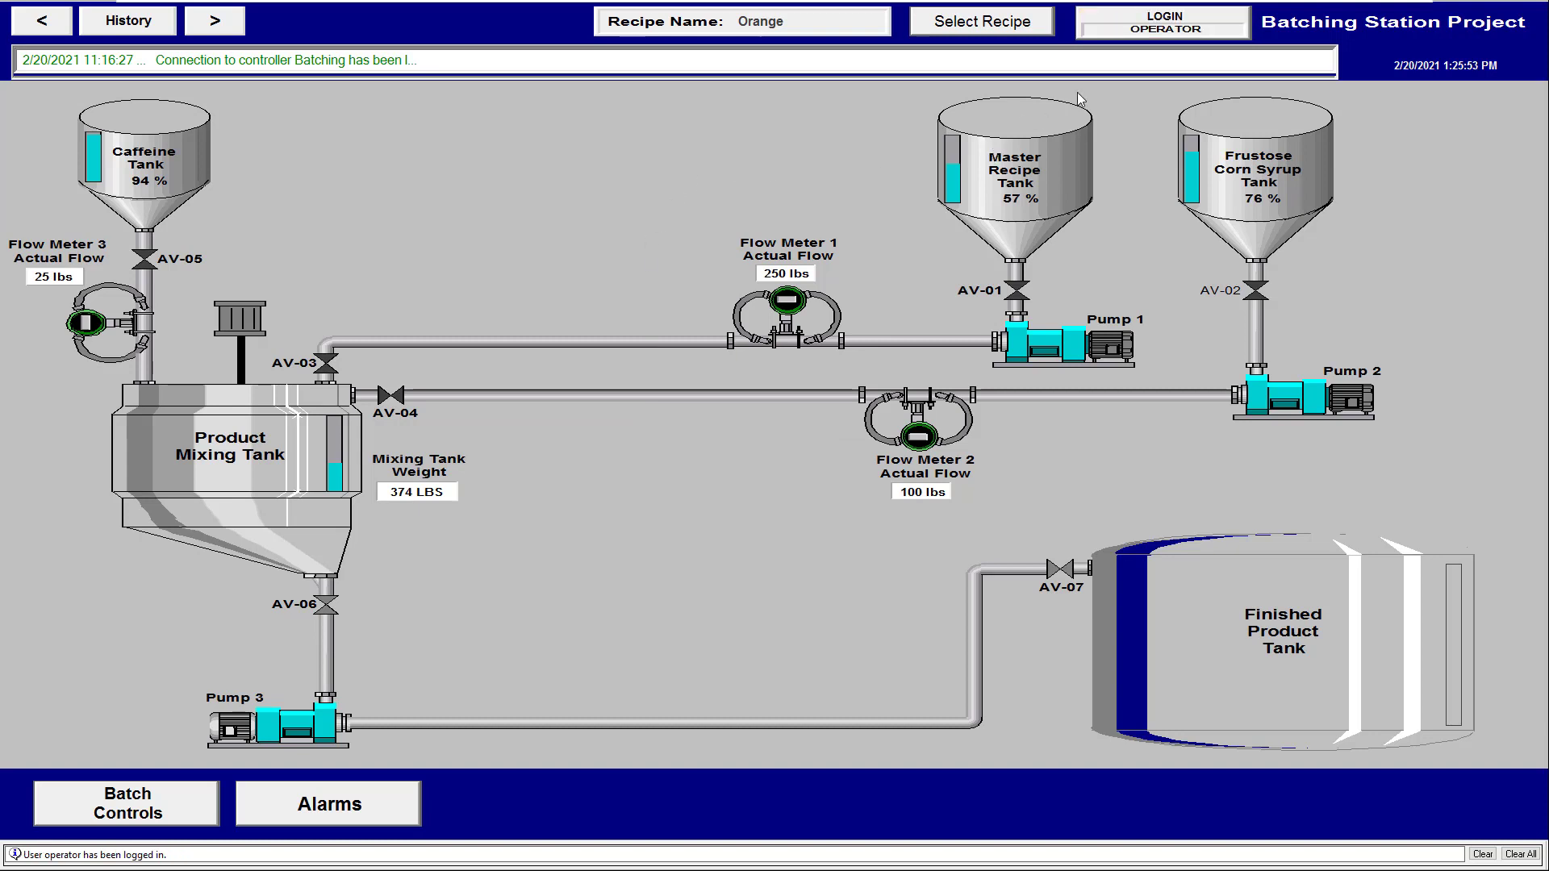
# Show the Orange recipe's Recipe Select Screen and move the popup up and to the right
pyautogui.click(974, 23)
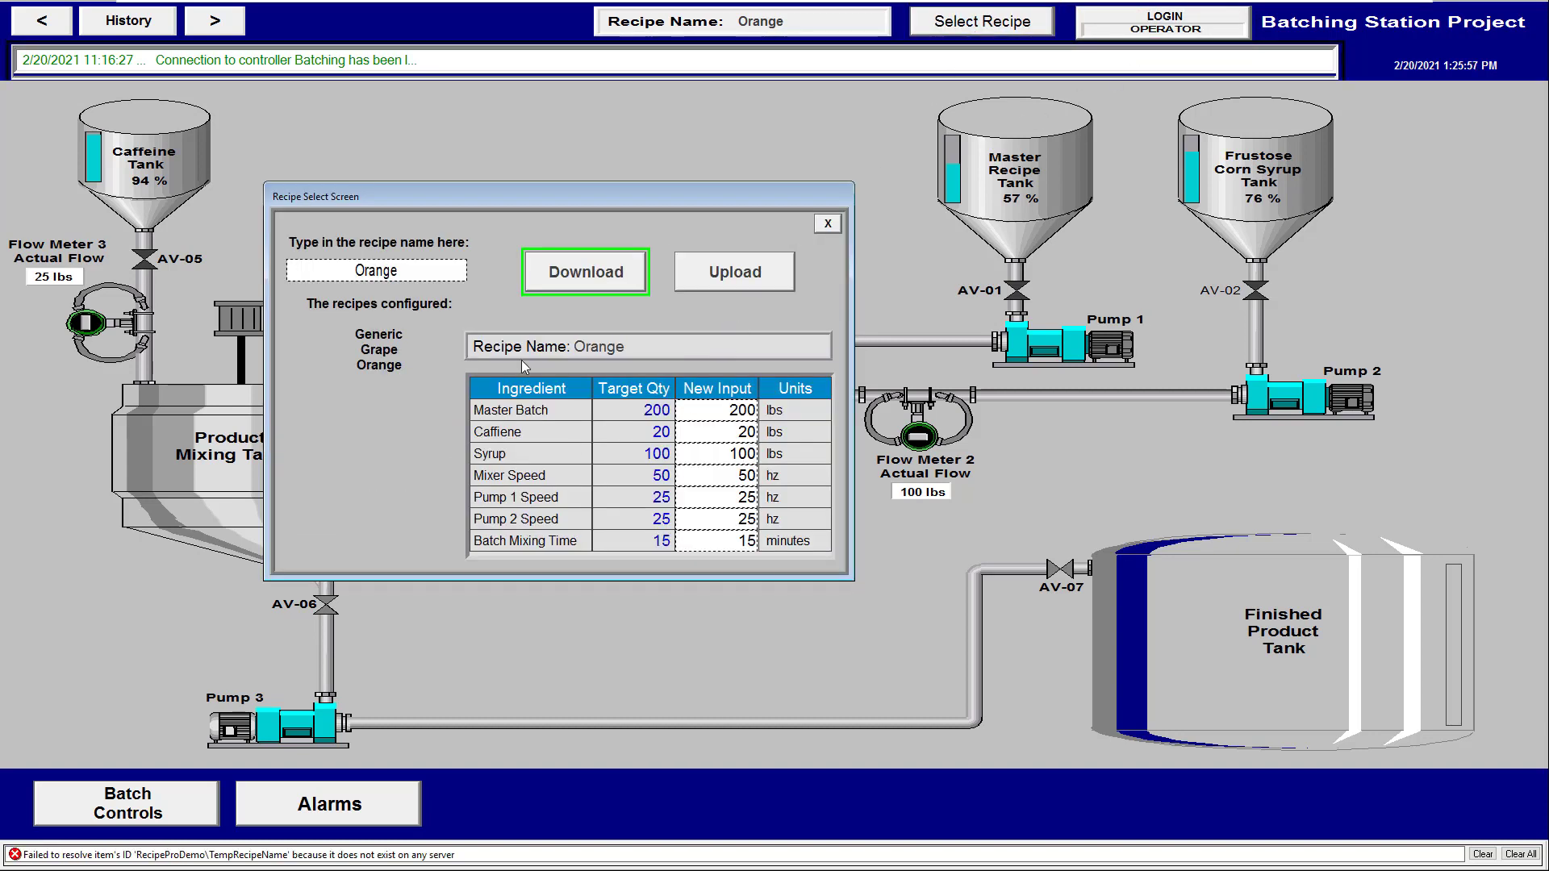
pyautogui.moveTo(636, 190); pyautogui.dragTo(803, 124)
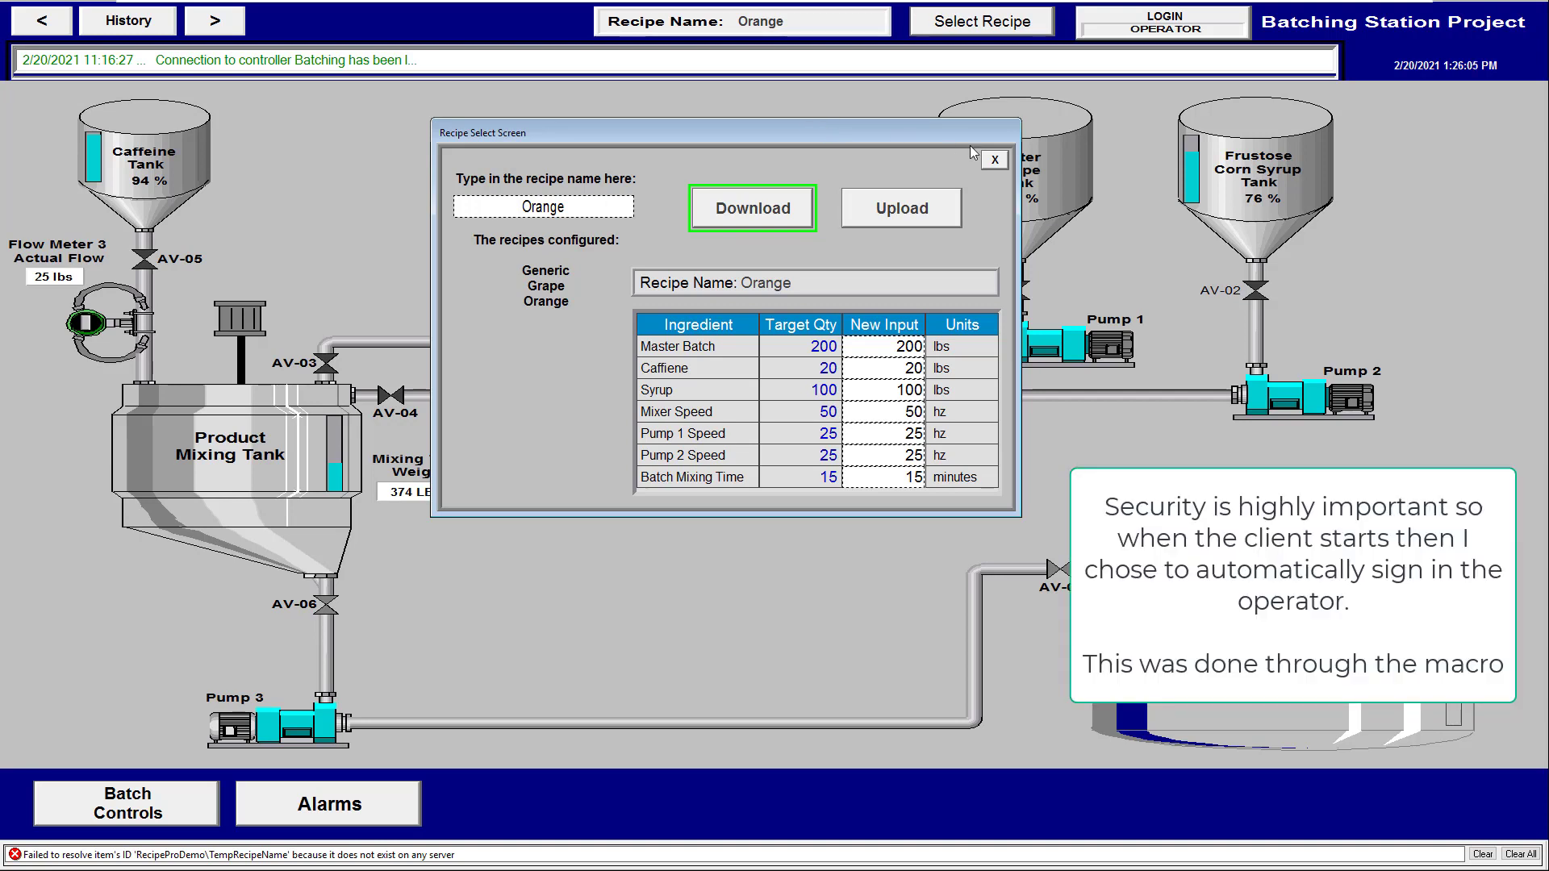
# Close the recipe popup and log in with the admin user name and password
pyautogui.click(994, 160)
pyautogui.click(1121, 22)
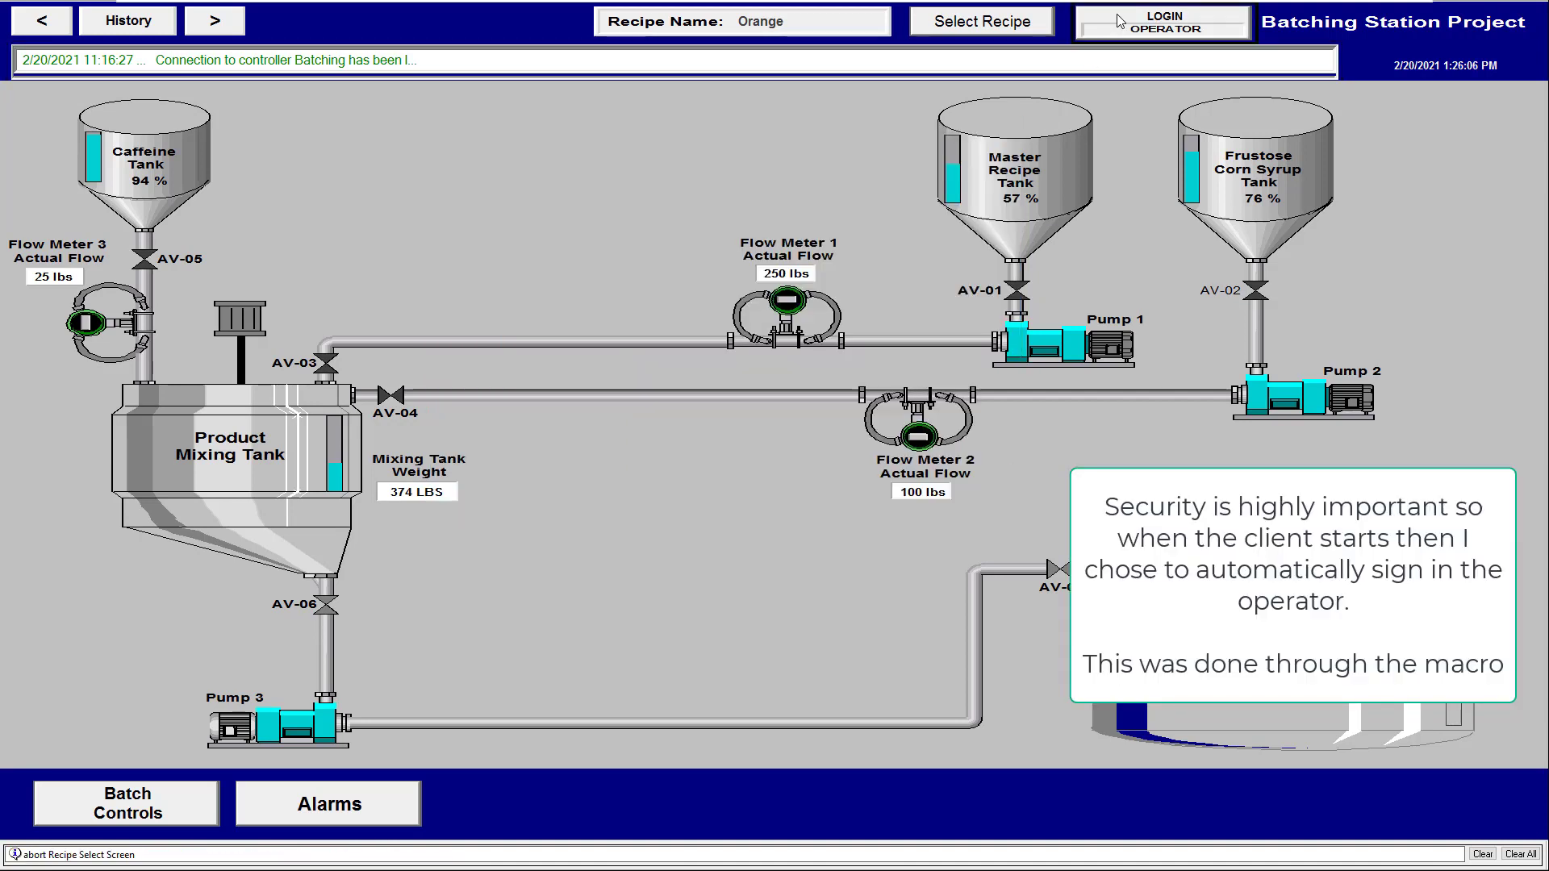
pyautogui.write('a')
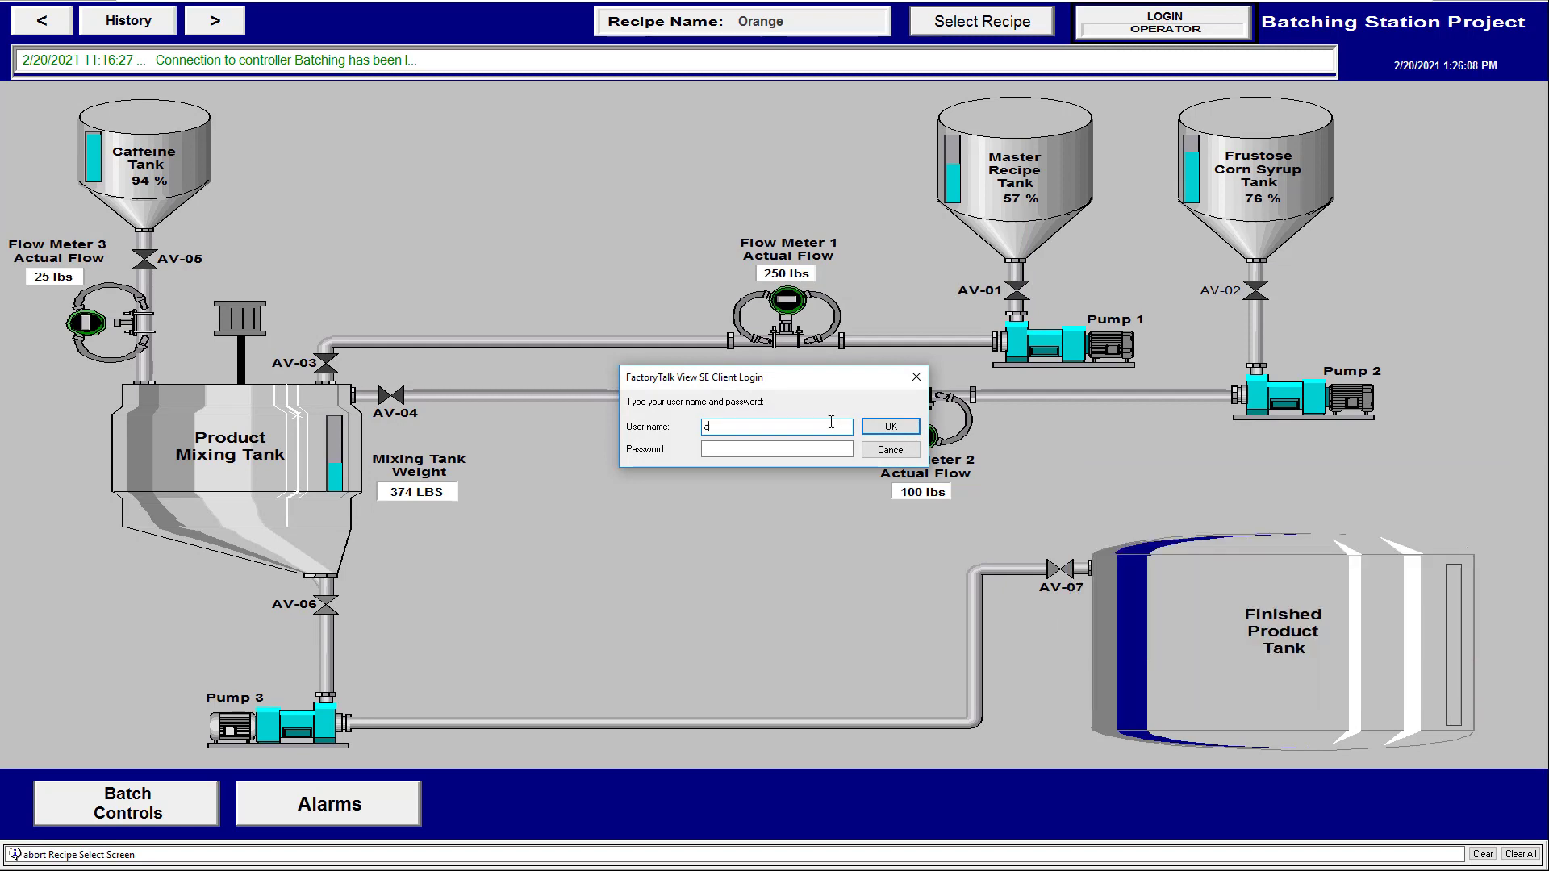
pyautogui.write('dminone')
pyautogui.press('BackSpace')
pyautogui.press('BackSpace')
pyautogui.press('BackSpace')
pyautogui.click(770, 449)
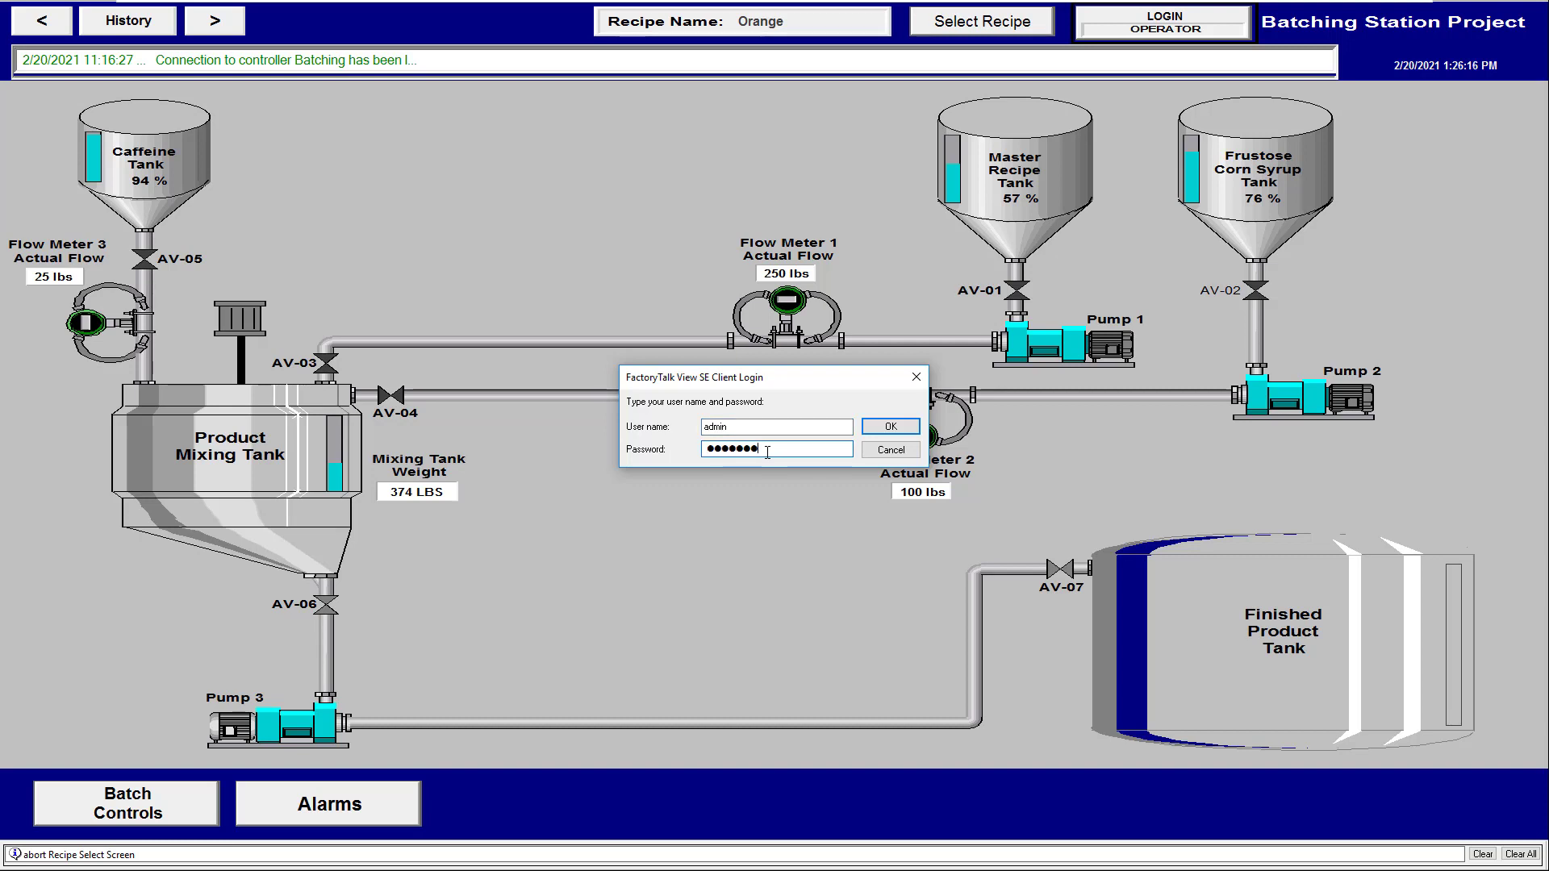
pyautogui.click(873, 429)
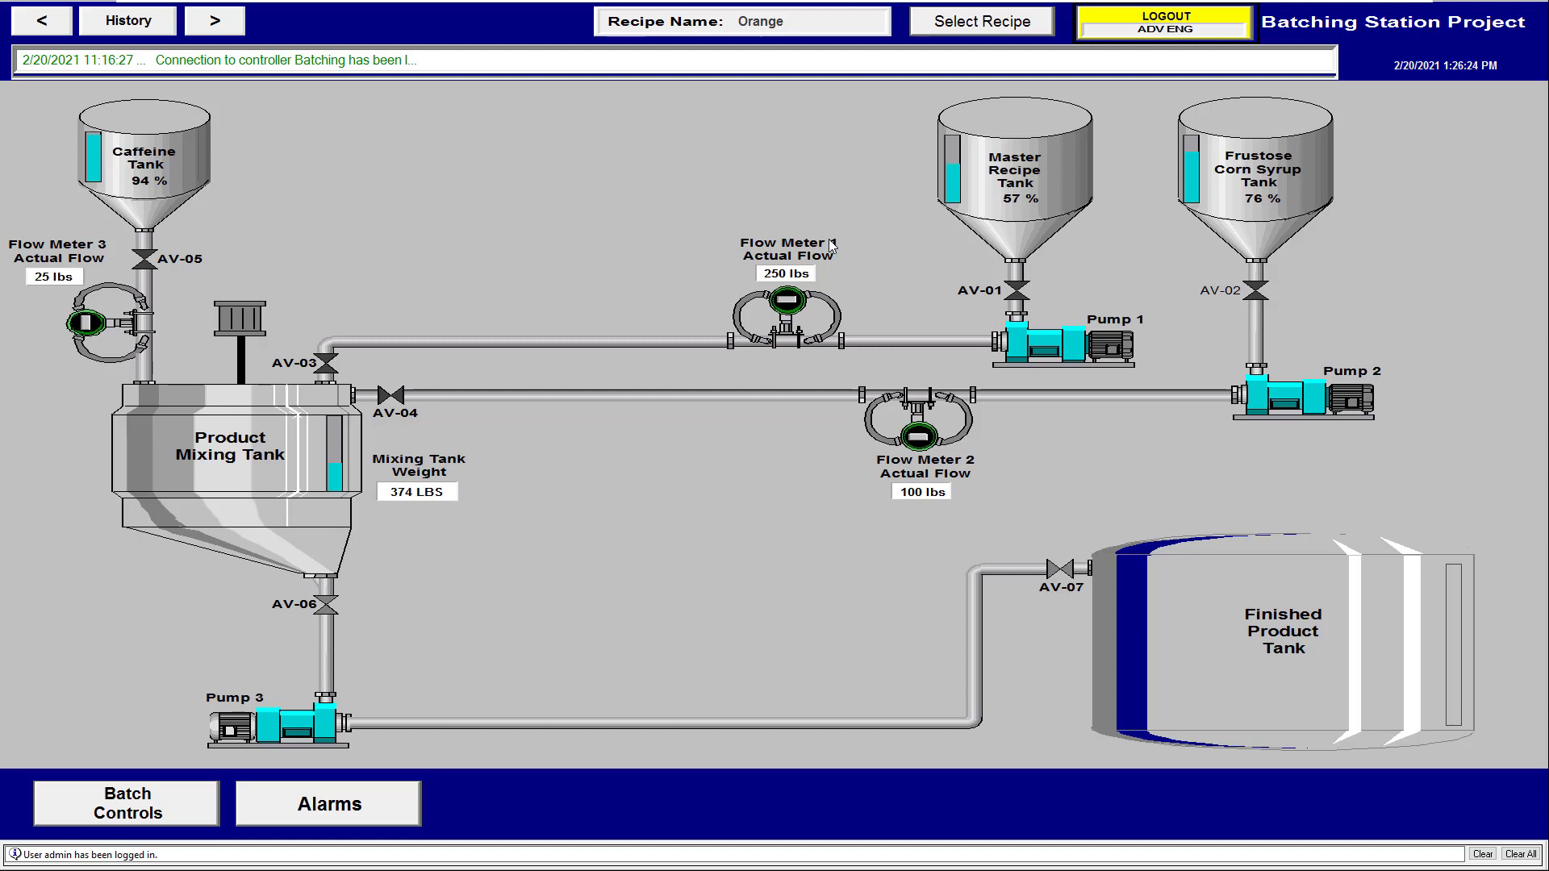
# Open Edit Recipe in RecipePro+, view the Generic and Orange Soda recipes, then close everything
pyautogui.click(982, 22)
pyautogui.click(347, 532)
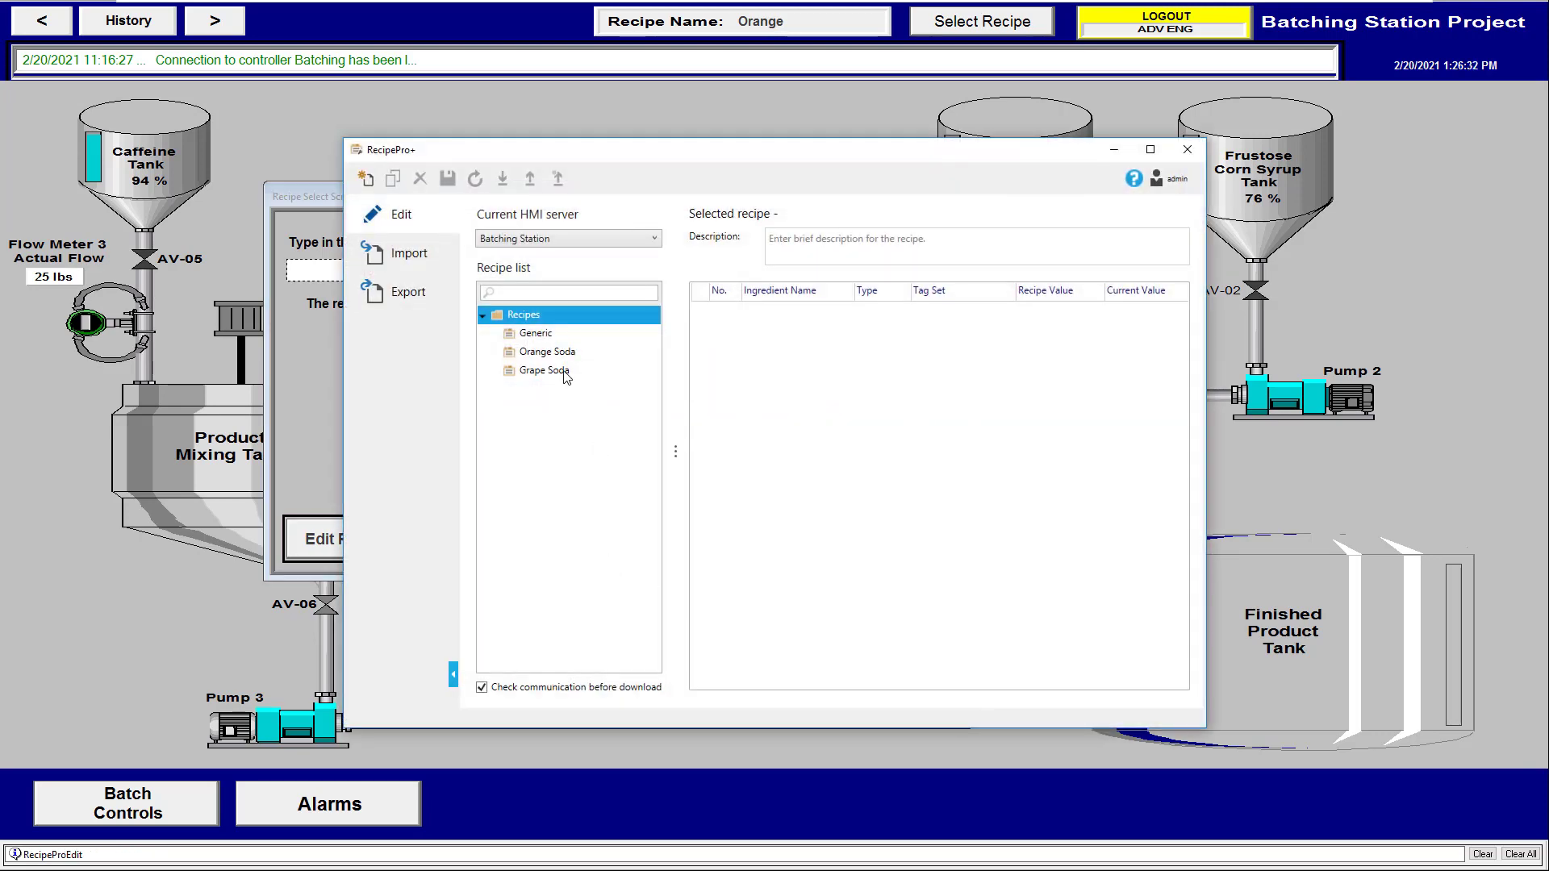
pyautogui.click(539, 337)
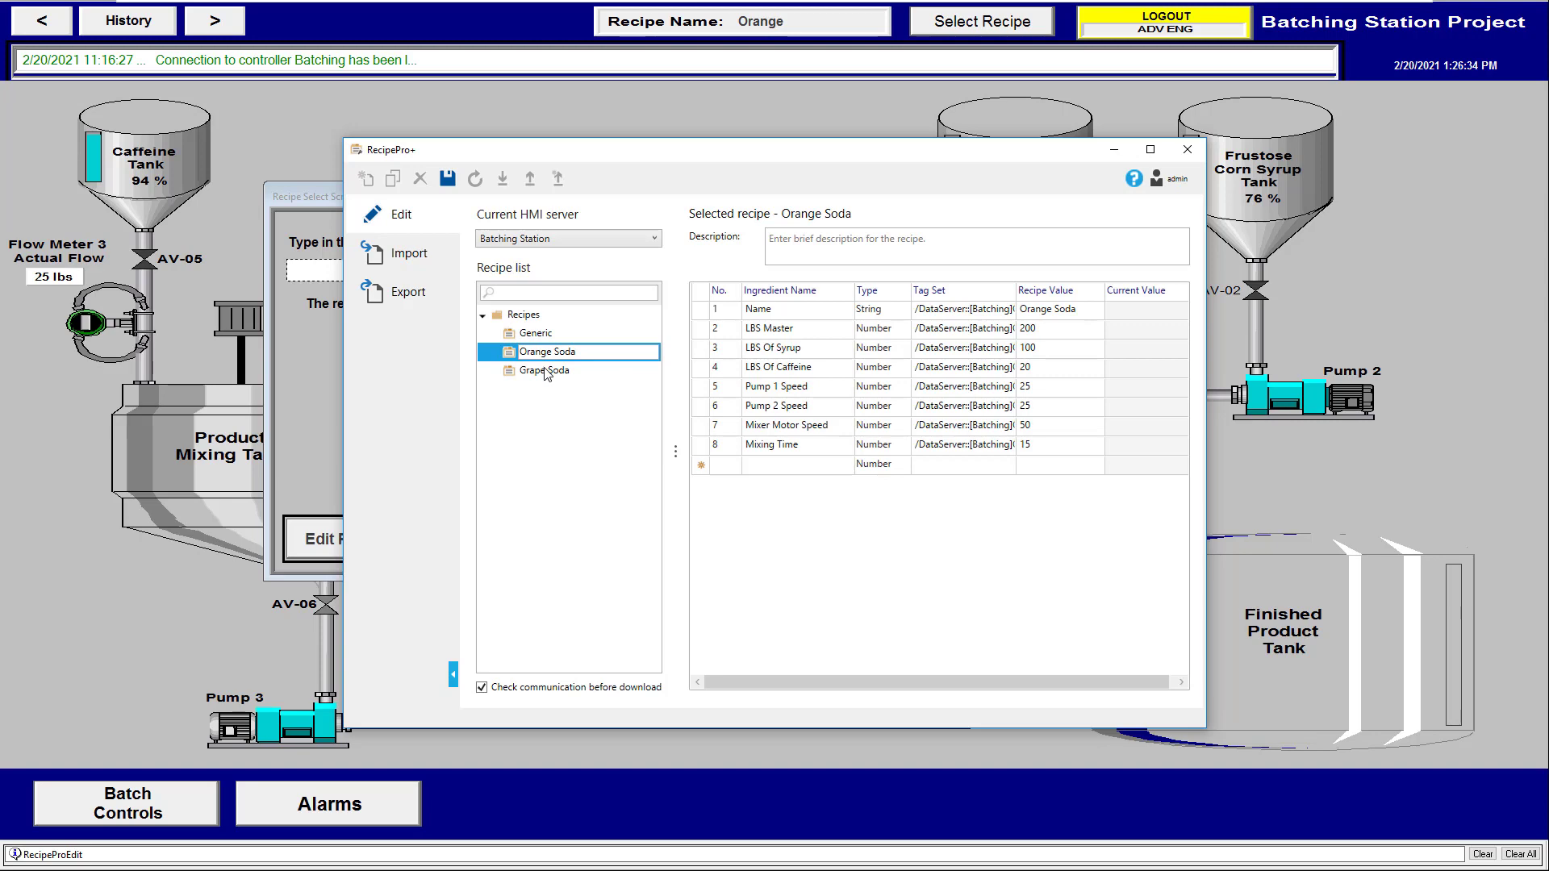
pyautogui.click(545, 372)
pyautogui.click(1186, 151)
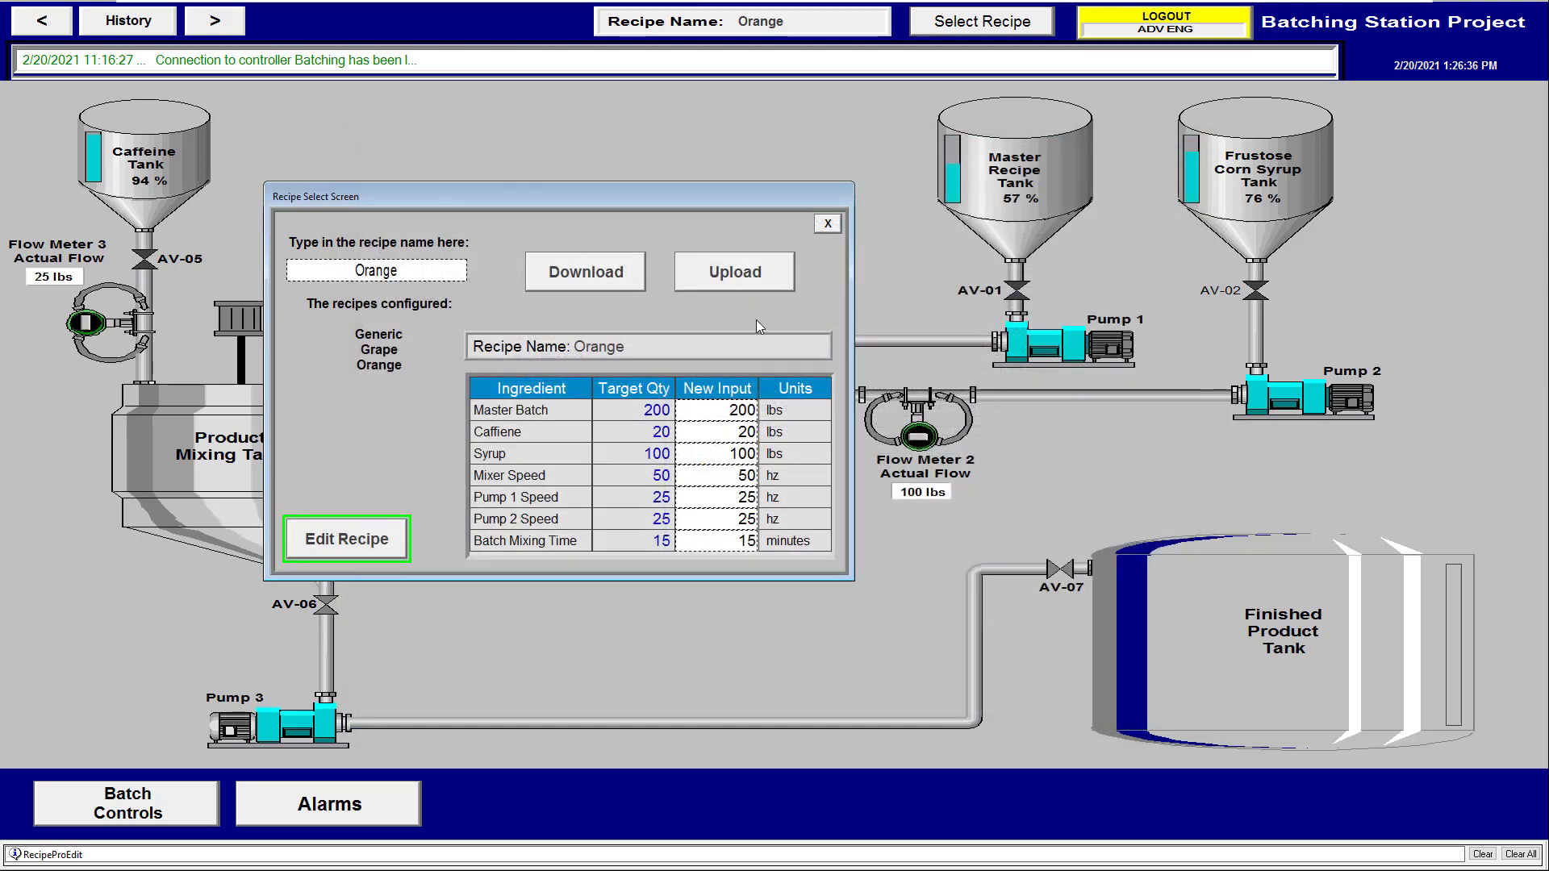
pyautogui.click(831, 218)
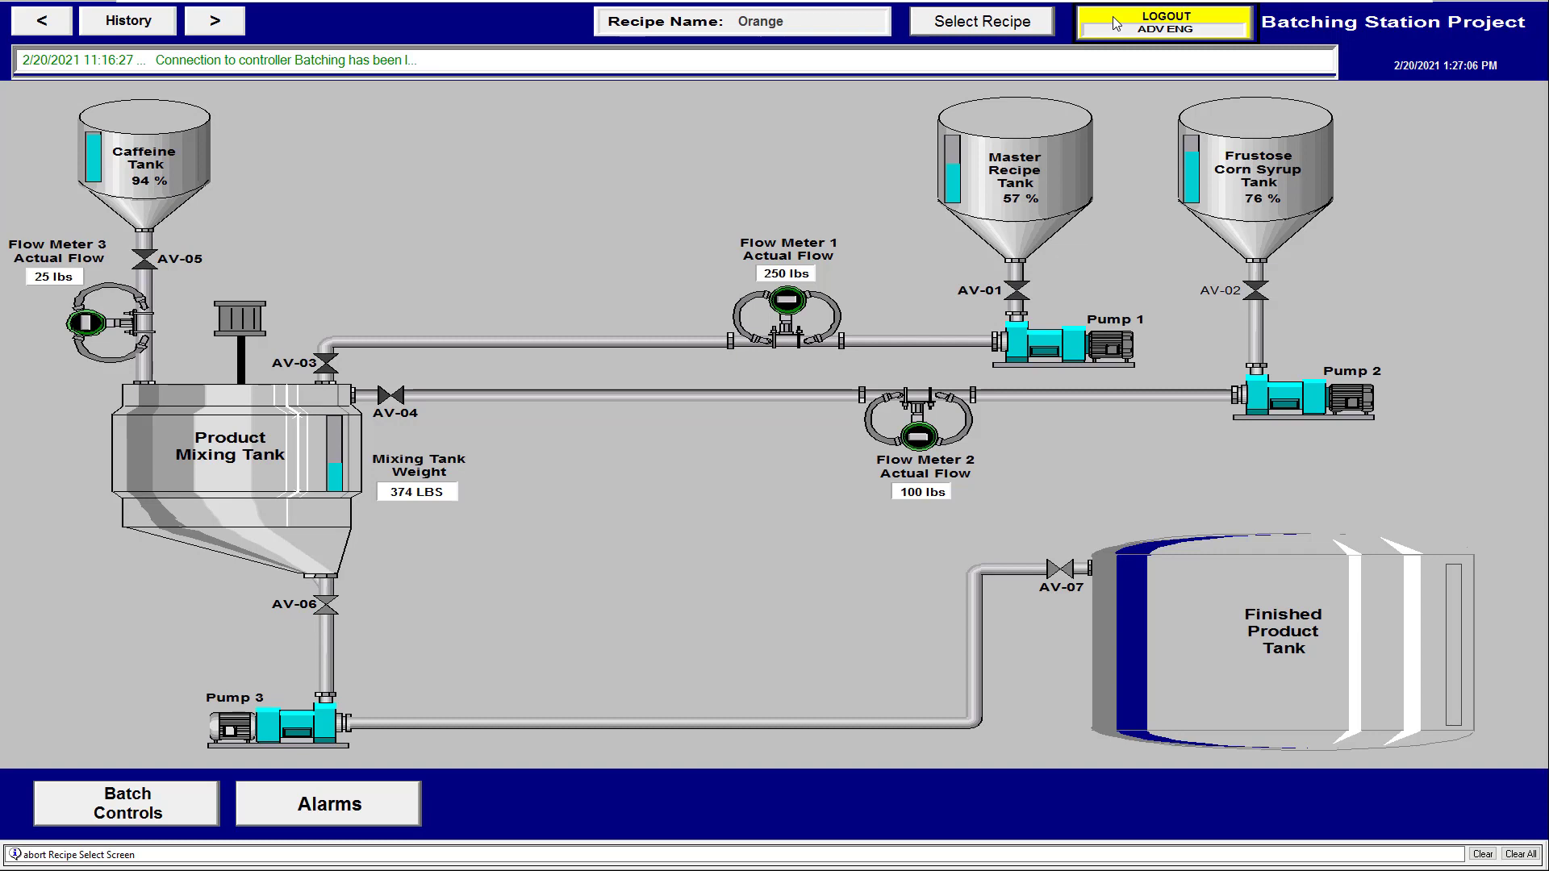
# Log out back to OPERATOR, check the recipe screen offers no editing, and bring up the Start menu
pyautogui.click(1111, 16)
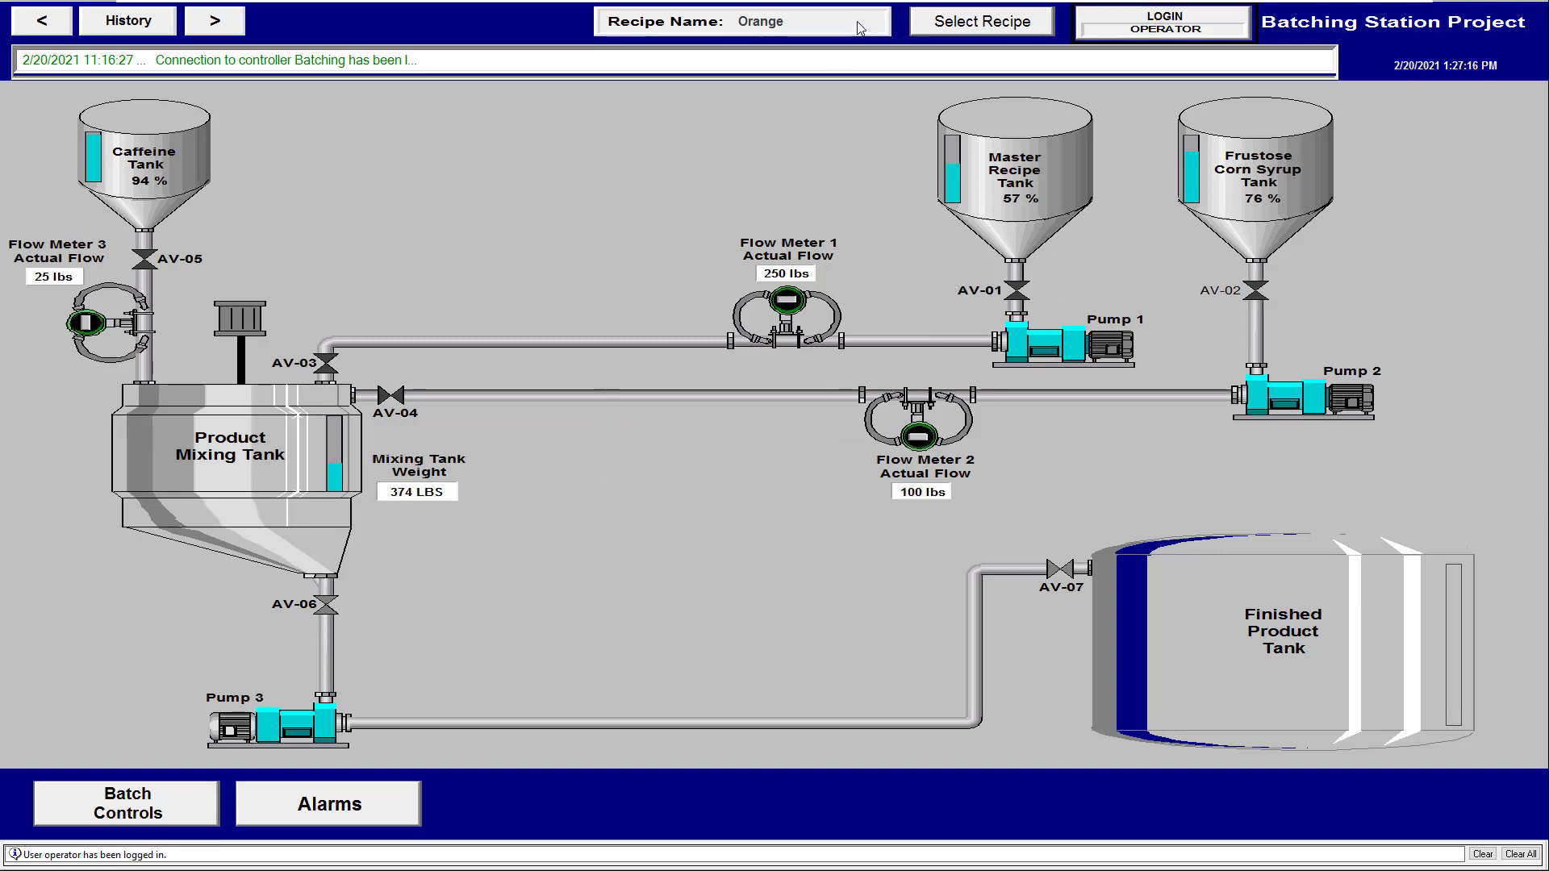
pyautogui.click(934, 16)
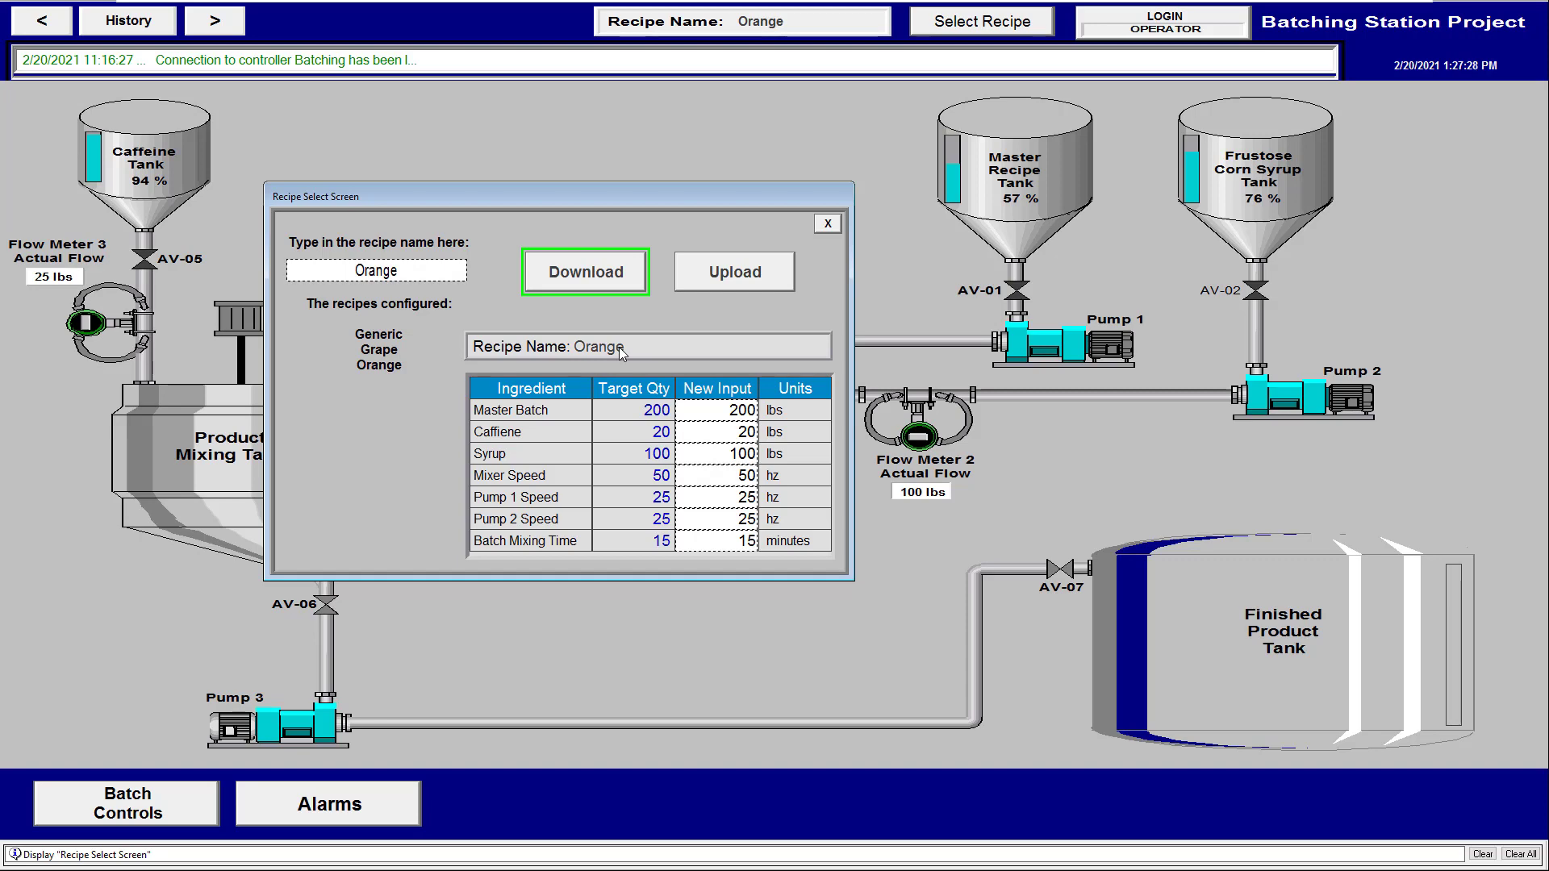
pyautogui.click(828, 224)
pyautogui.press('super')
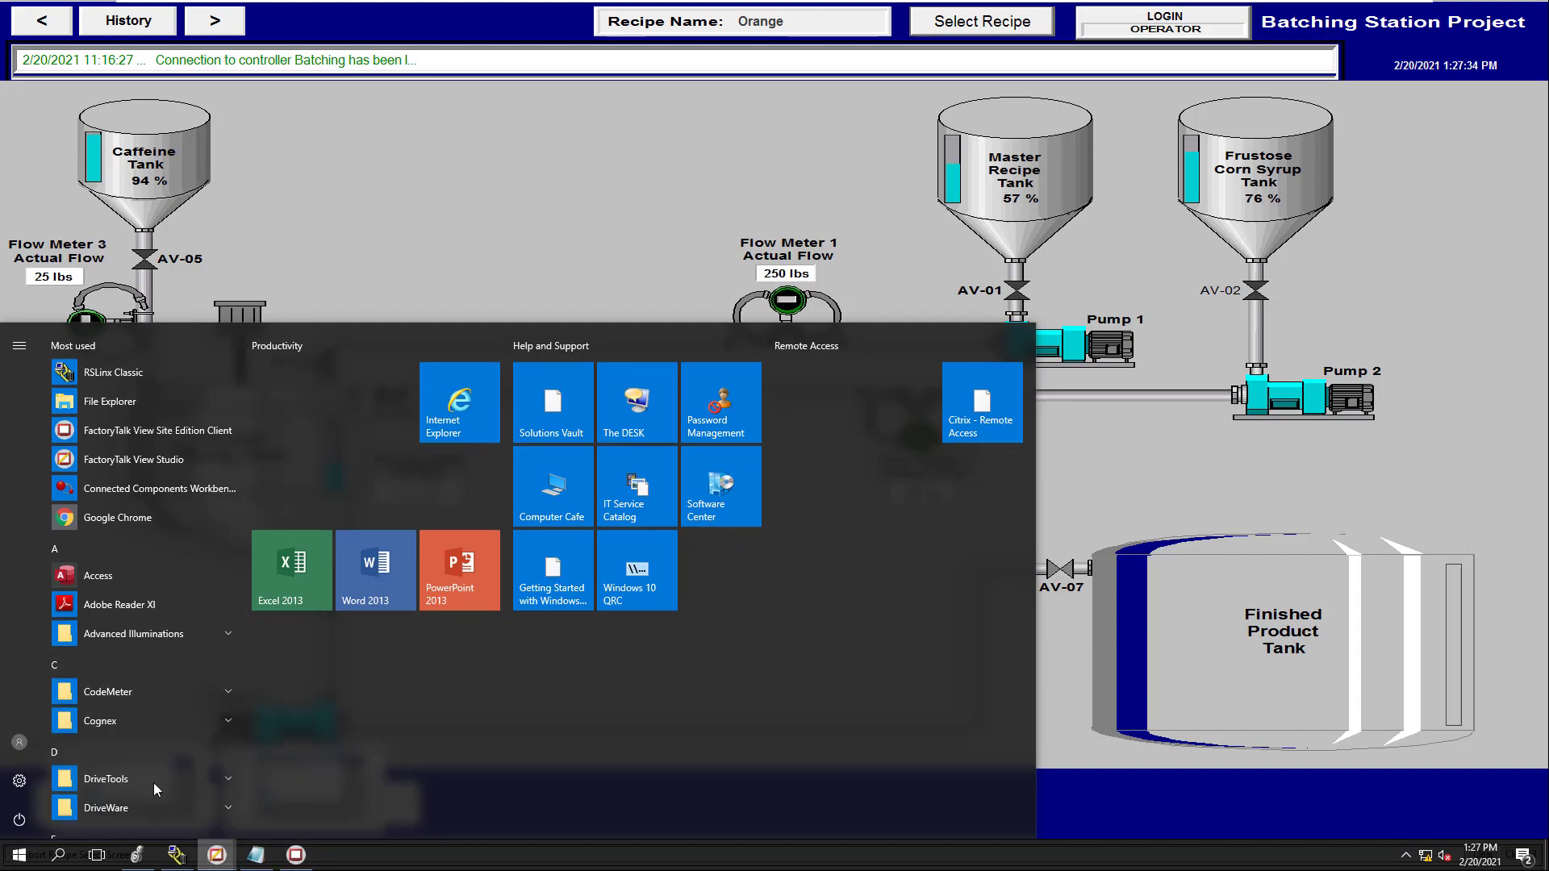
# Return to View Studio and open the LoginOperator macro from Macros in the Explorer
pyautogui.click(153, 782)
pyautogui.doubleClick(141, 481)
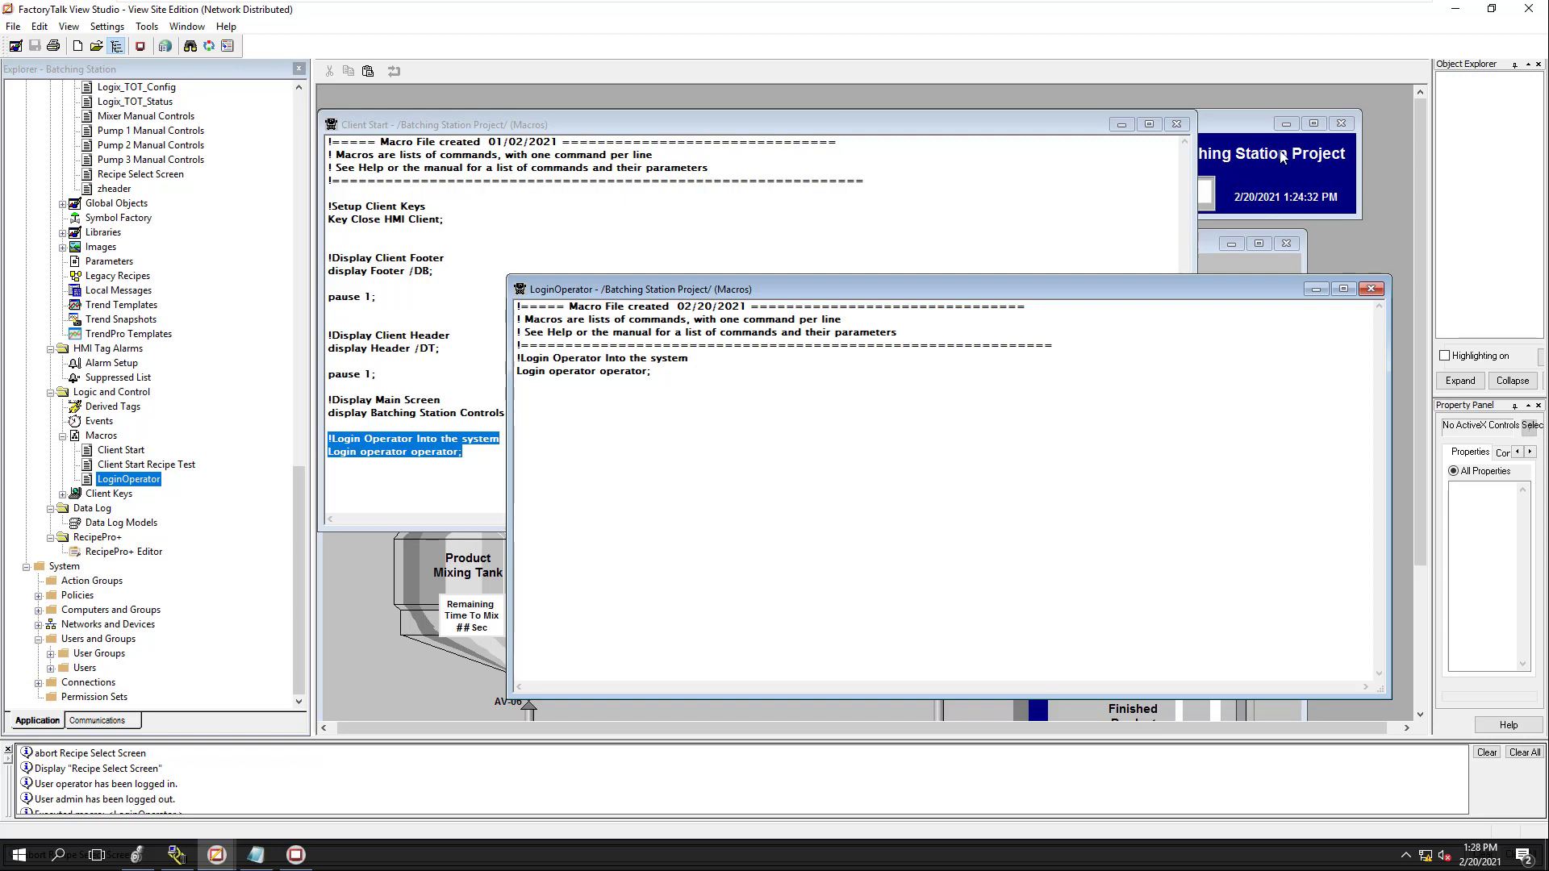
# Bring the Batching Station SE Client back in front and open its LOGIN prompt
pyautogui.click(1252, 122)
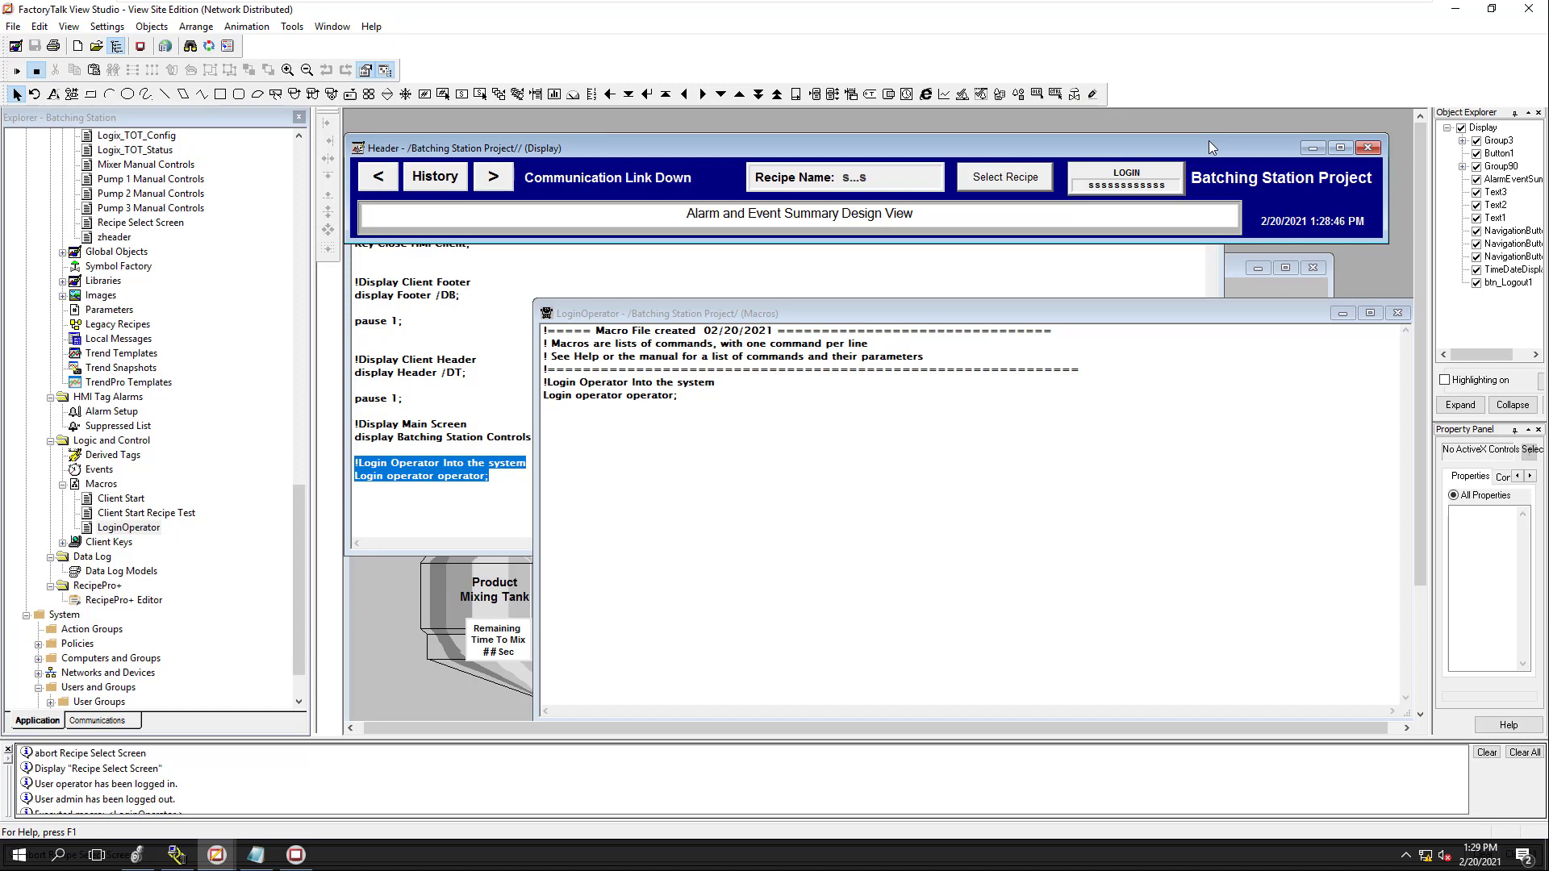
pyautogui.click(298, 856)
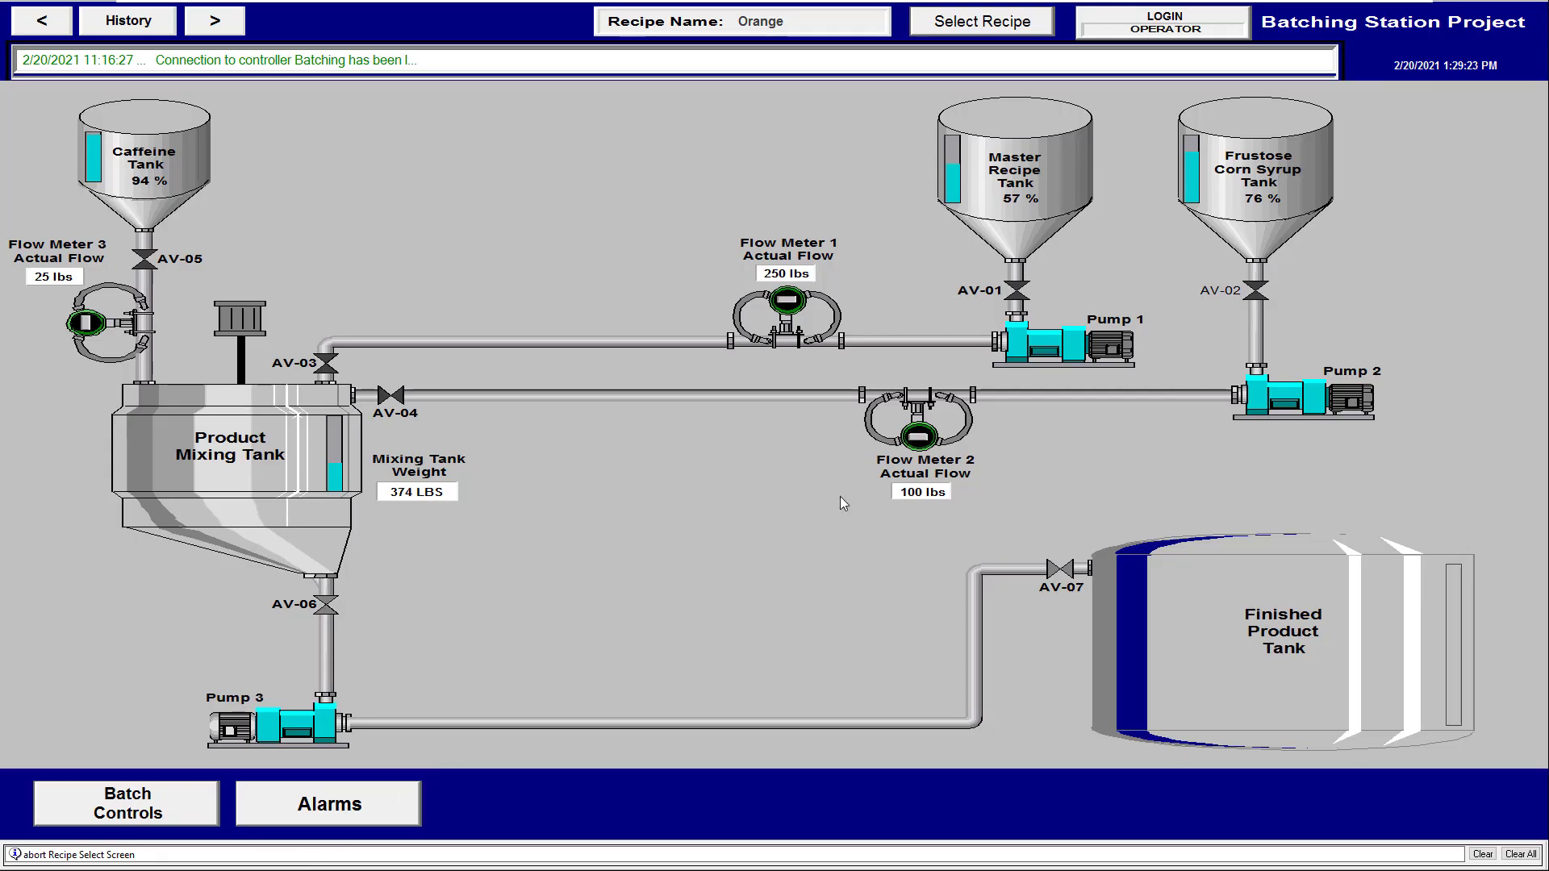
pyautogui.click(1117, 20)
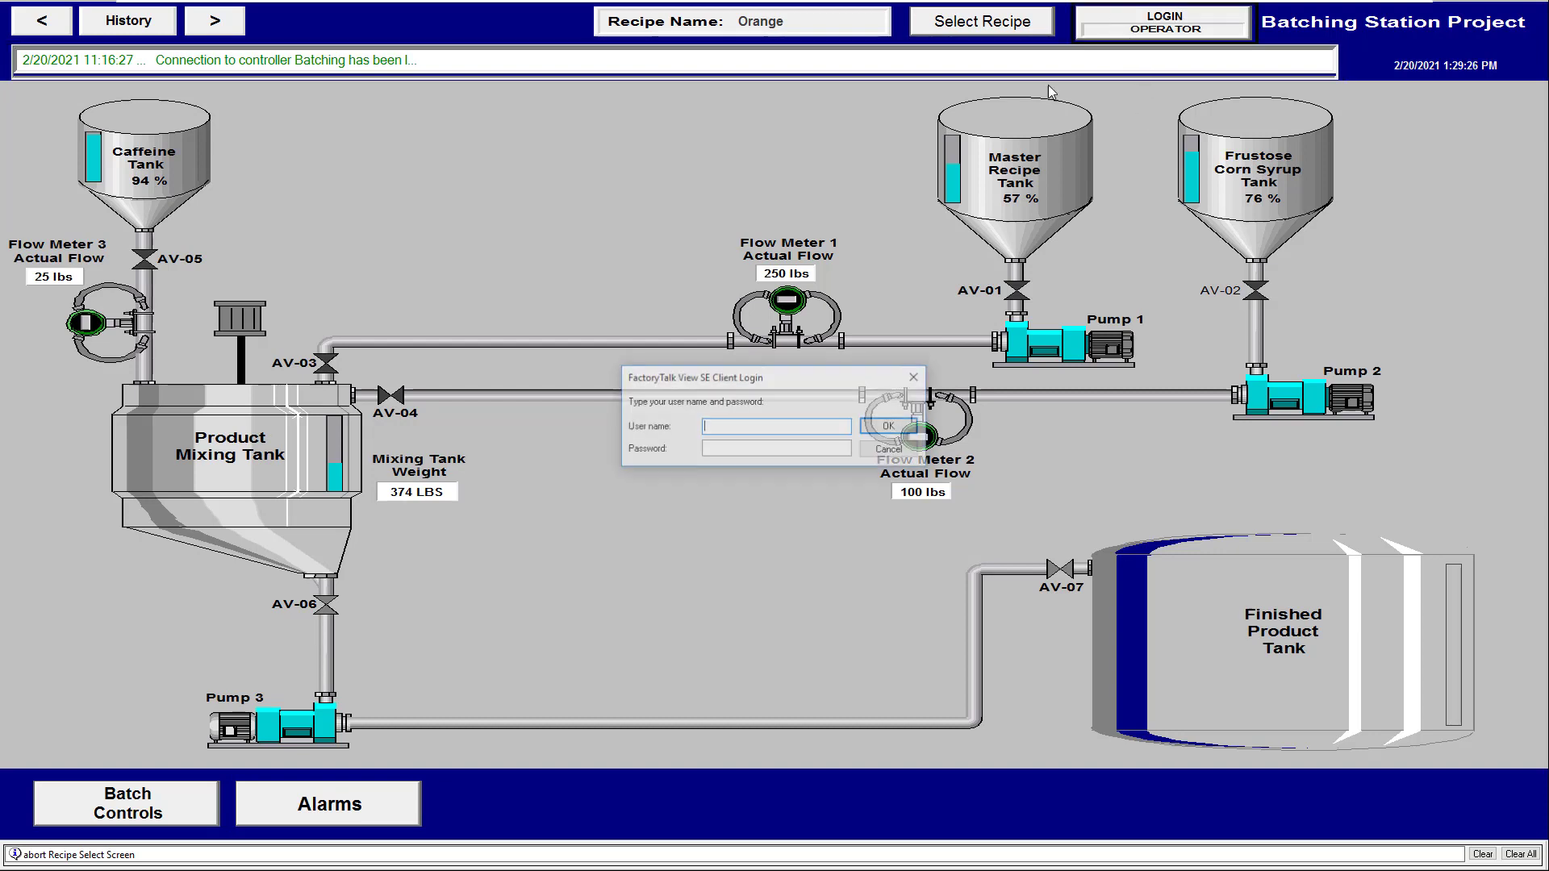